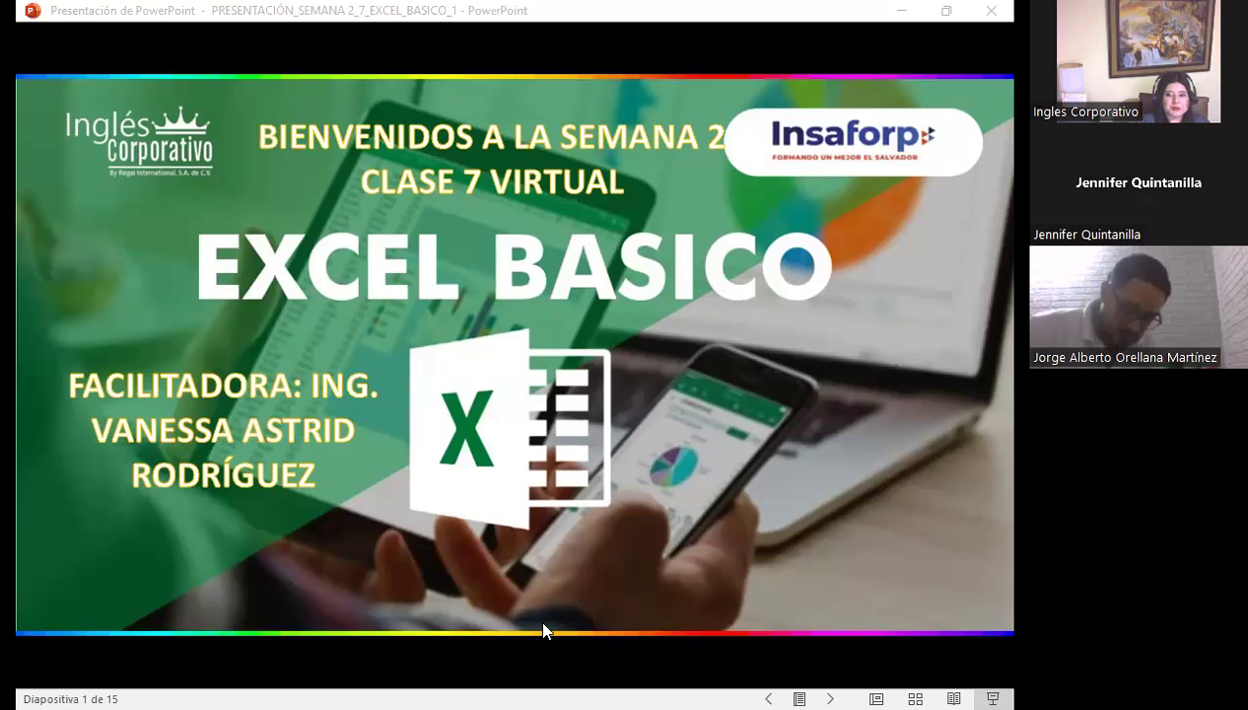
Step: Bring the EXCEL BASICO slideshow window to the front
{"action": "left_click", "coordinate": [599, 443]}
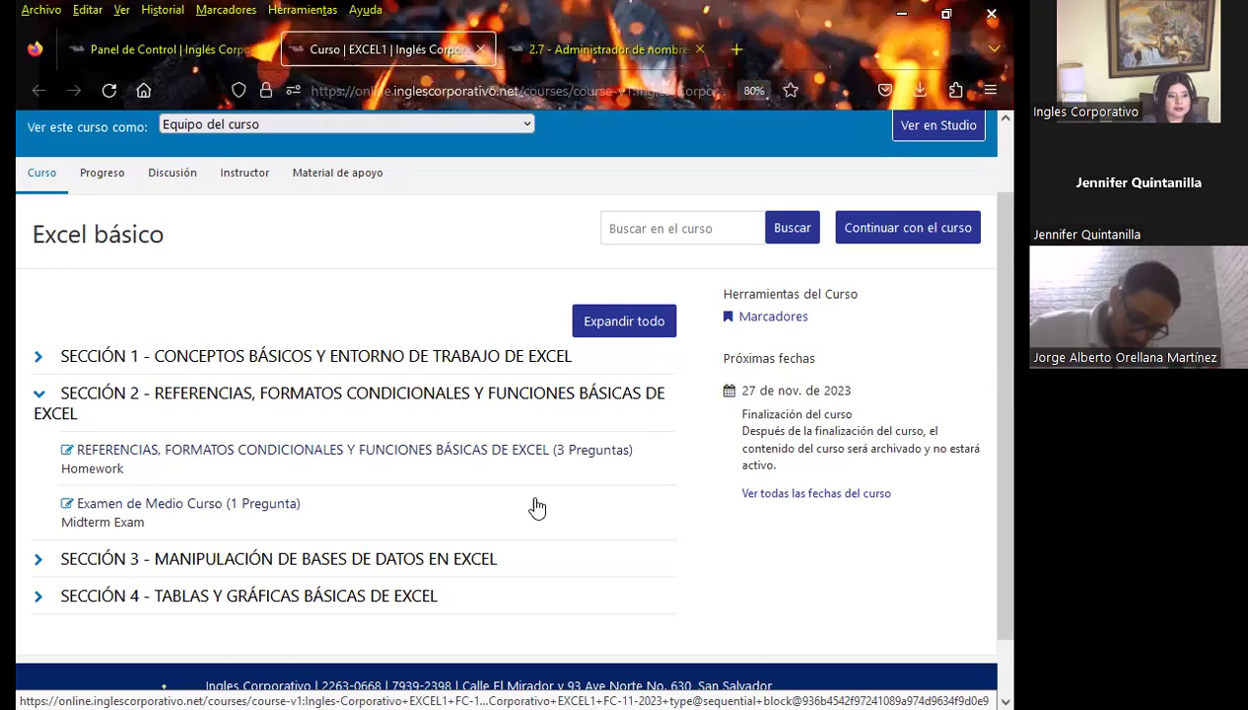
Step: Switch to the 2.7 Administrador de nombres lesson tab, scroll through it, and browse its units
{"action": "left_click", "coordinate": [540, 60]}
{"action": "scroll", "coordinate": [426, 487], "scroll_direction": "down", "scroll_amount": 3}
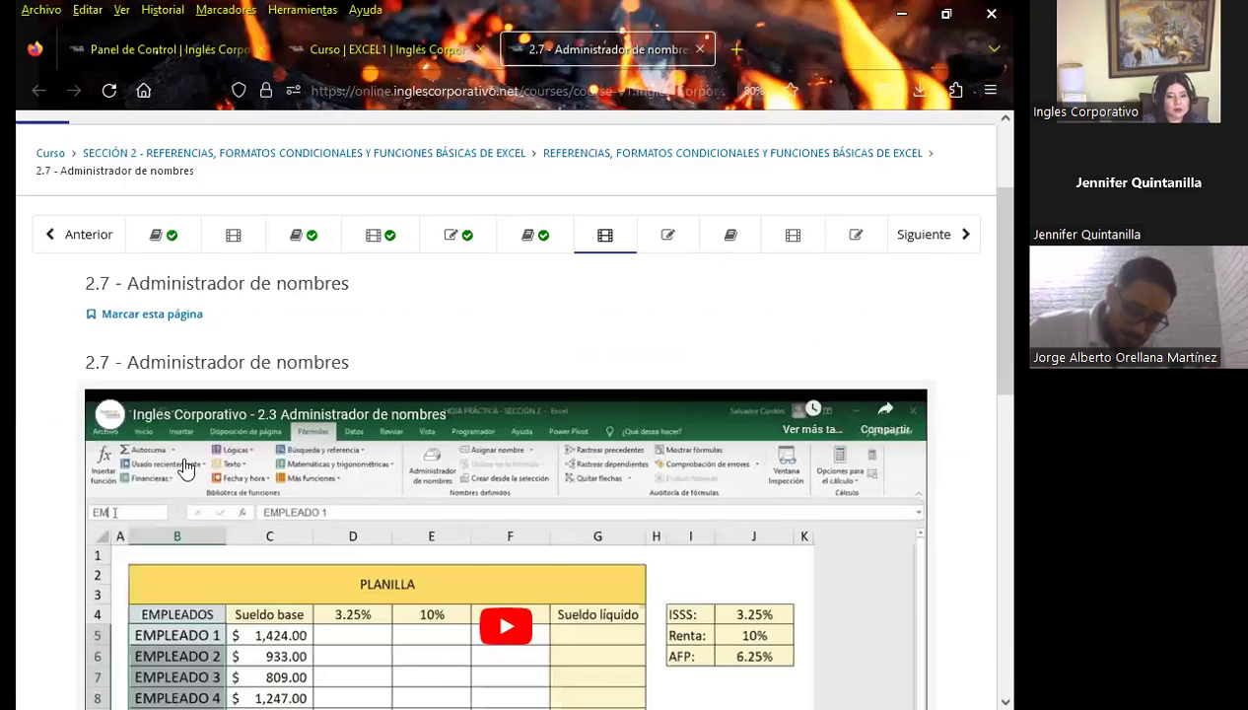
{"action": "scroll", "coordinate": [79, 486], "scroll_direction": "down", "scroll_amount": 2}
{"action": "scroll", "coordinate": [118, 438], "scroll_direction": "up", "scroll_amount": 2}
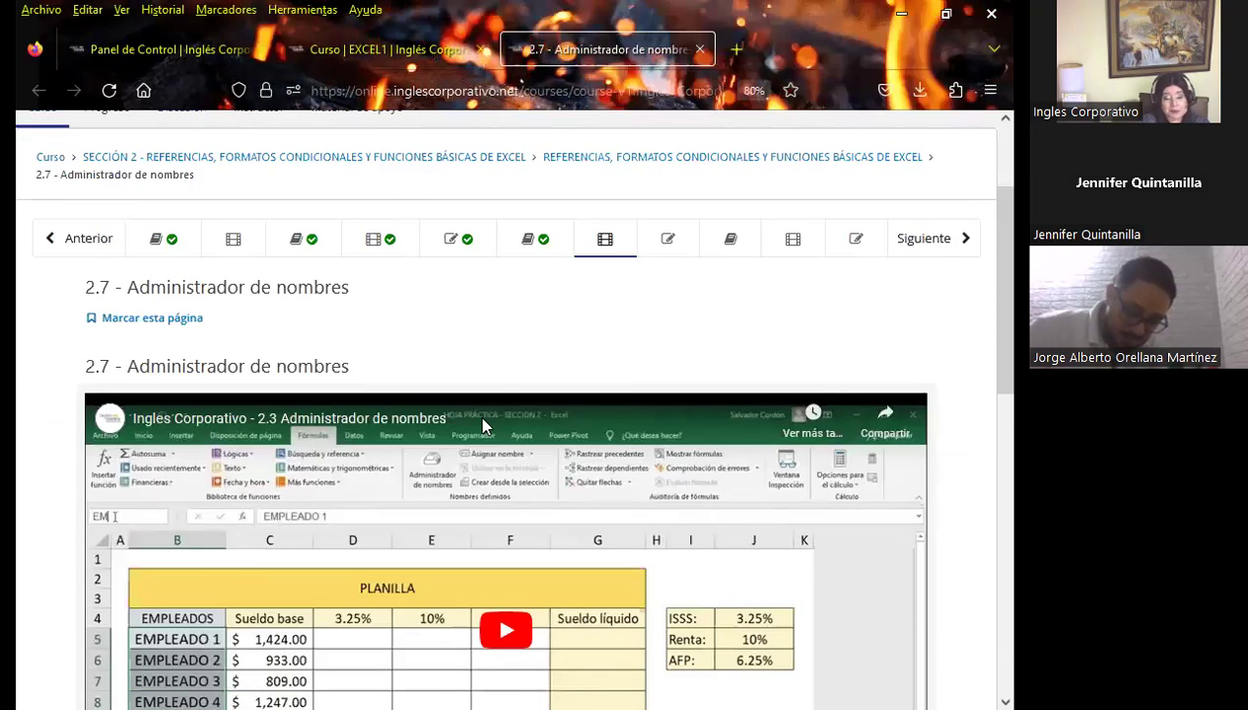
{"action": "scroll", "coordinate": [482, 424], "scroll_direction": "up", "scroll_amount": 2}
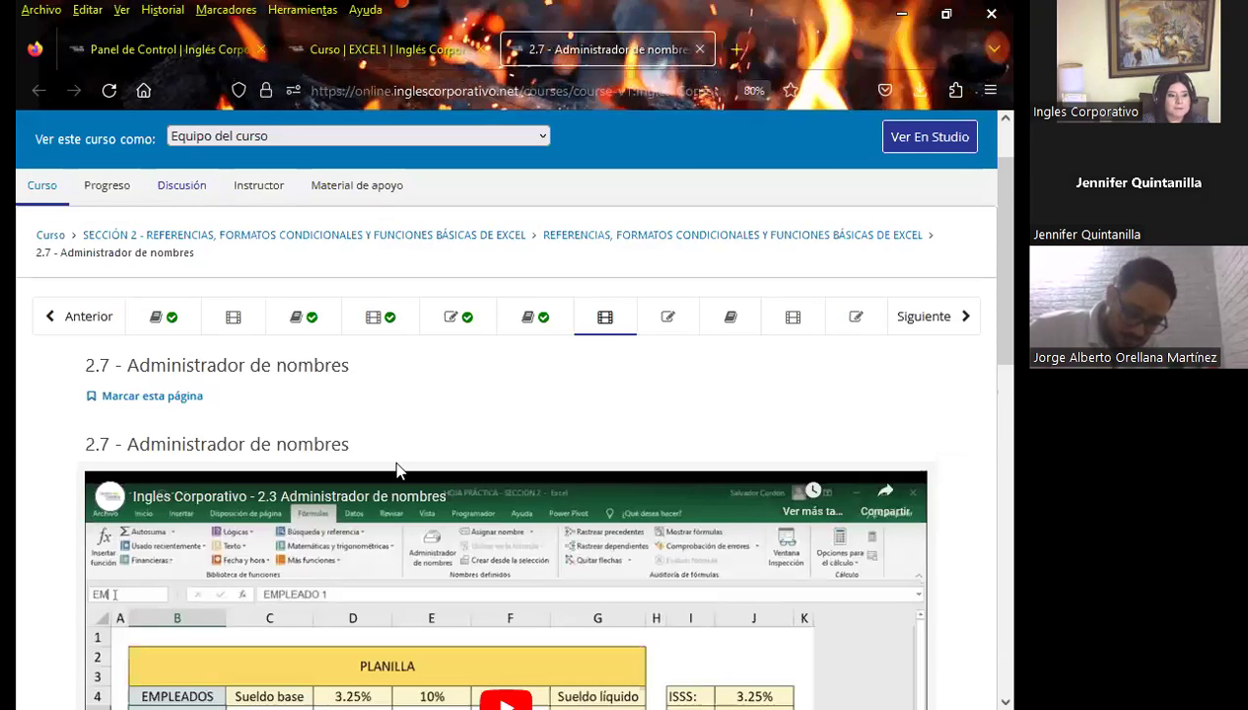
{"action": "left_click", "coordinate": [521, 326]}
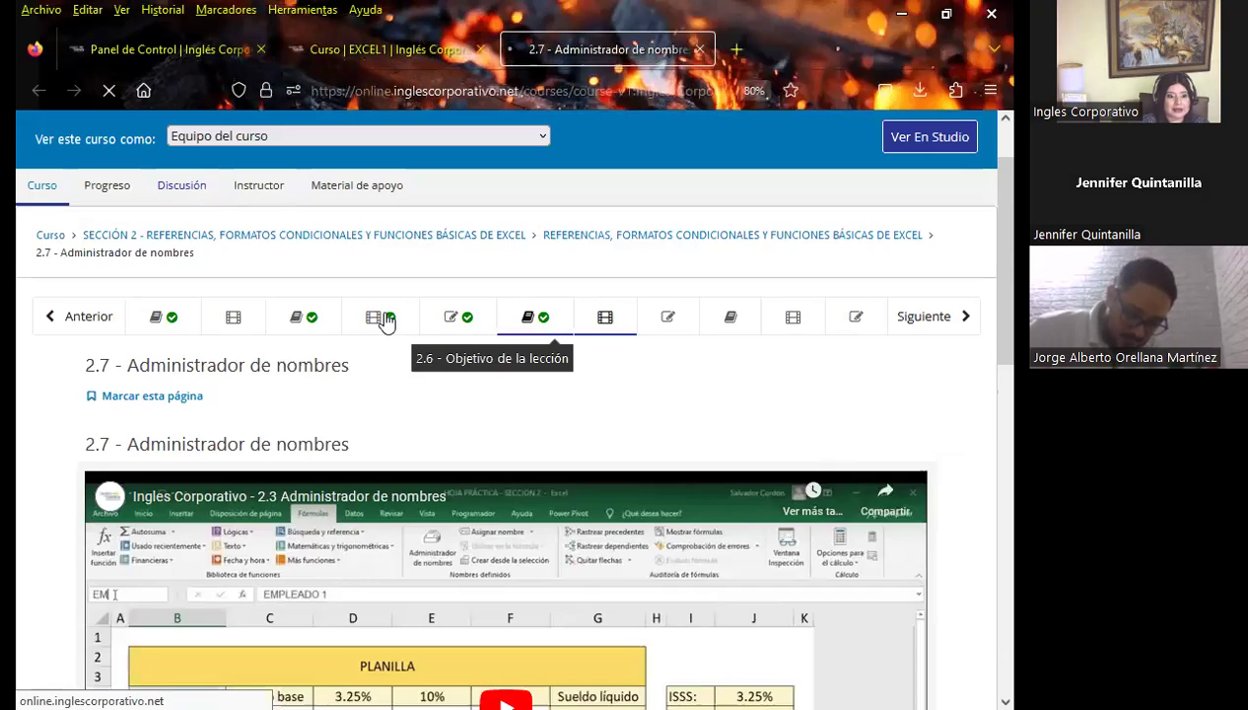
{"action": "left_click", "coordinate": [386, 322]}
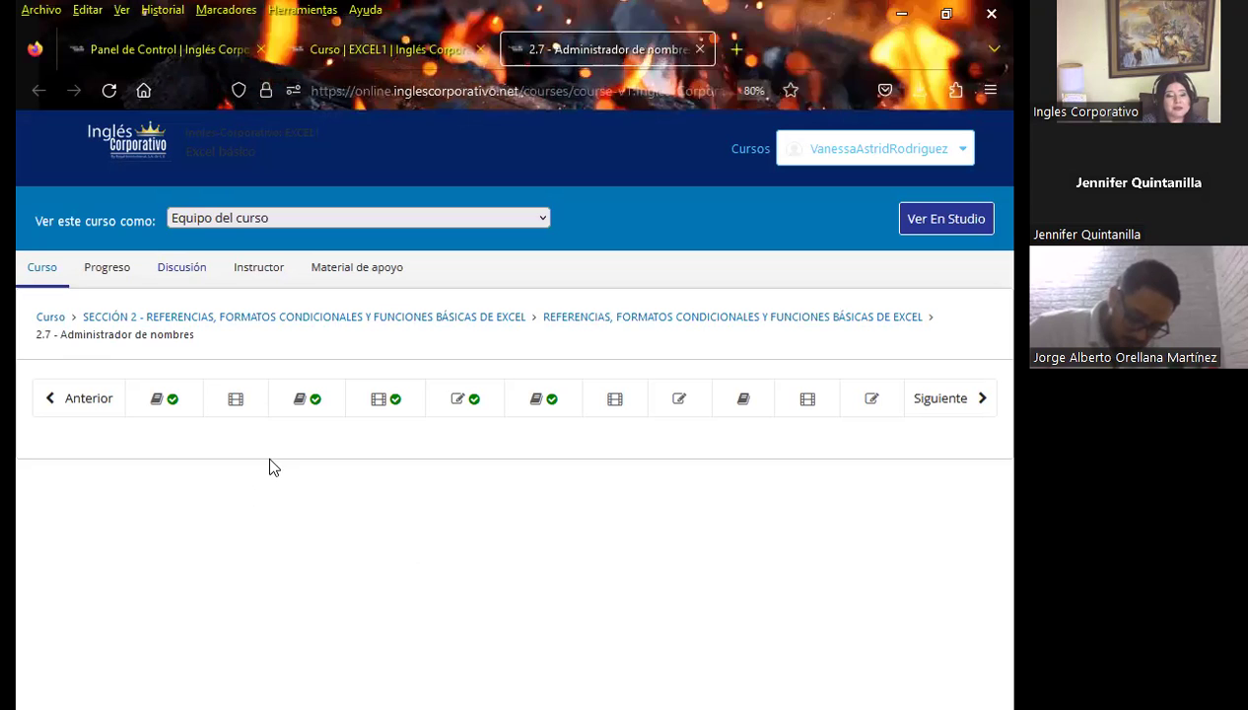
Step: Load the 2.4 Formatos condicionales unit and scroll through its video and discussion
{"action": "left_click", "coordinate": [386, 406]}
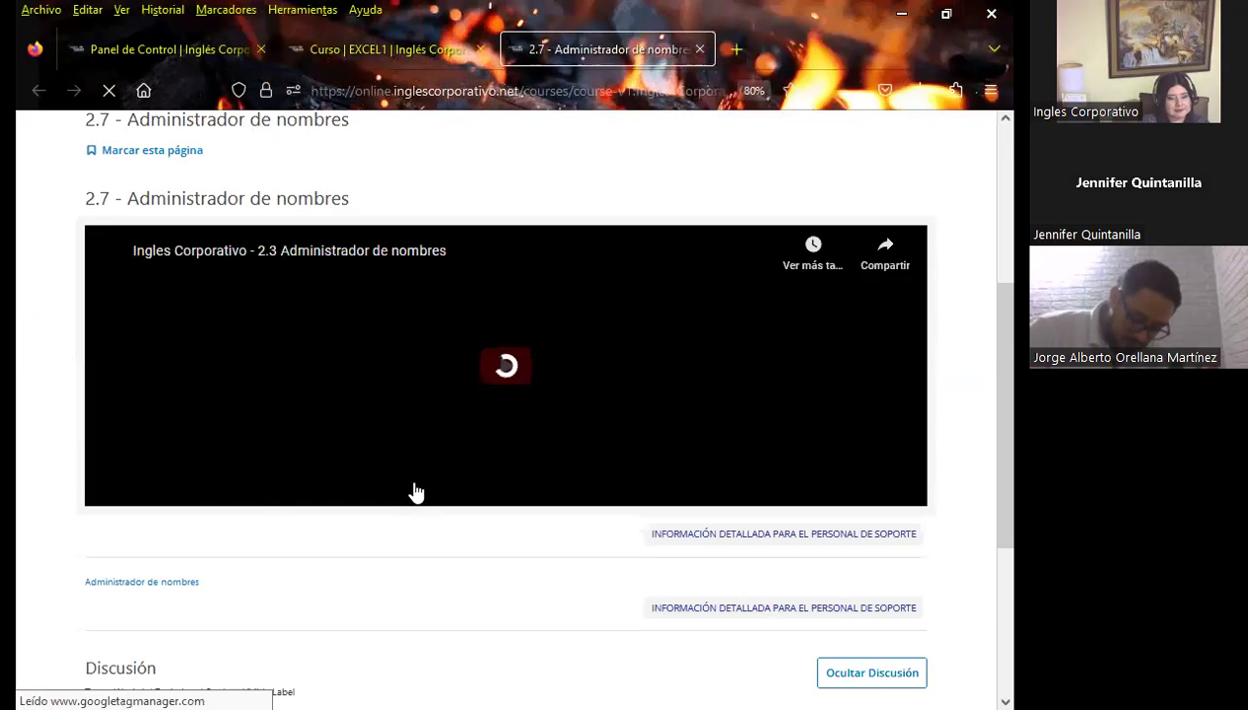
{"action": "scroll", "coordinate": [391, 498], "scroll_direction": "down", "scroll_amount": 5}
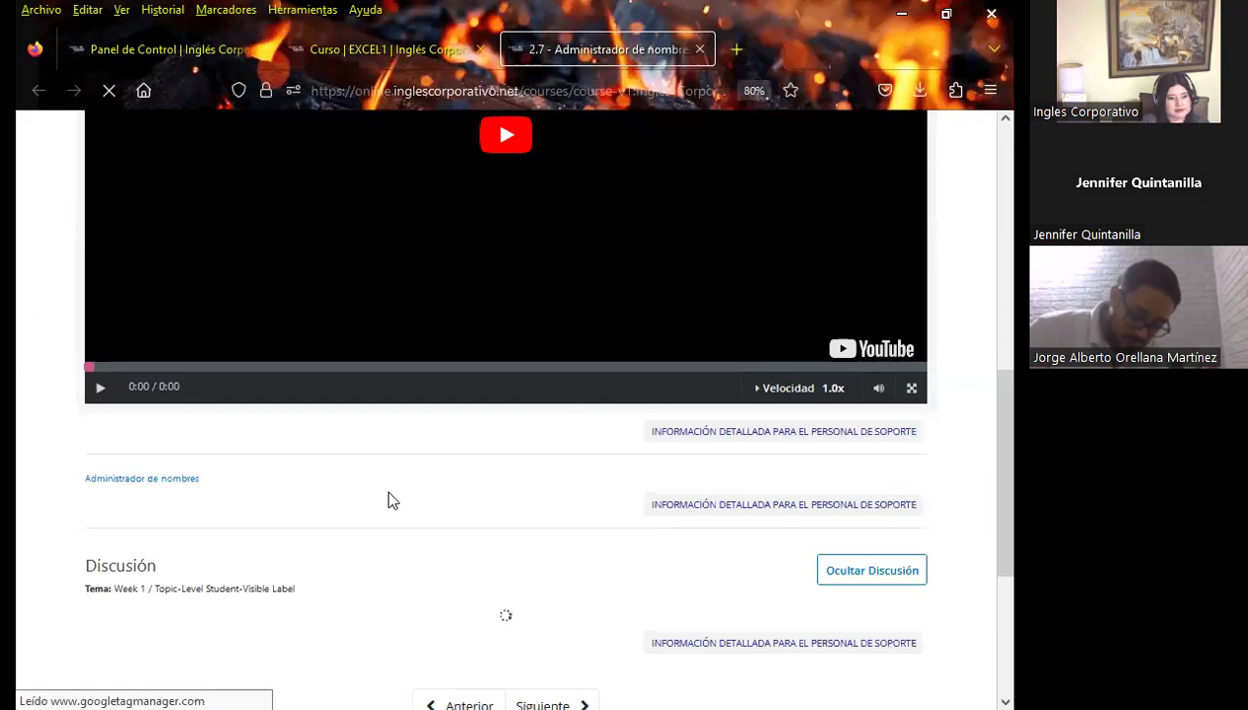
{"action": "scroll", "coordinate": [390, 498], "scroll_direction": "down", "scroll_amount": 3}
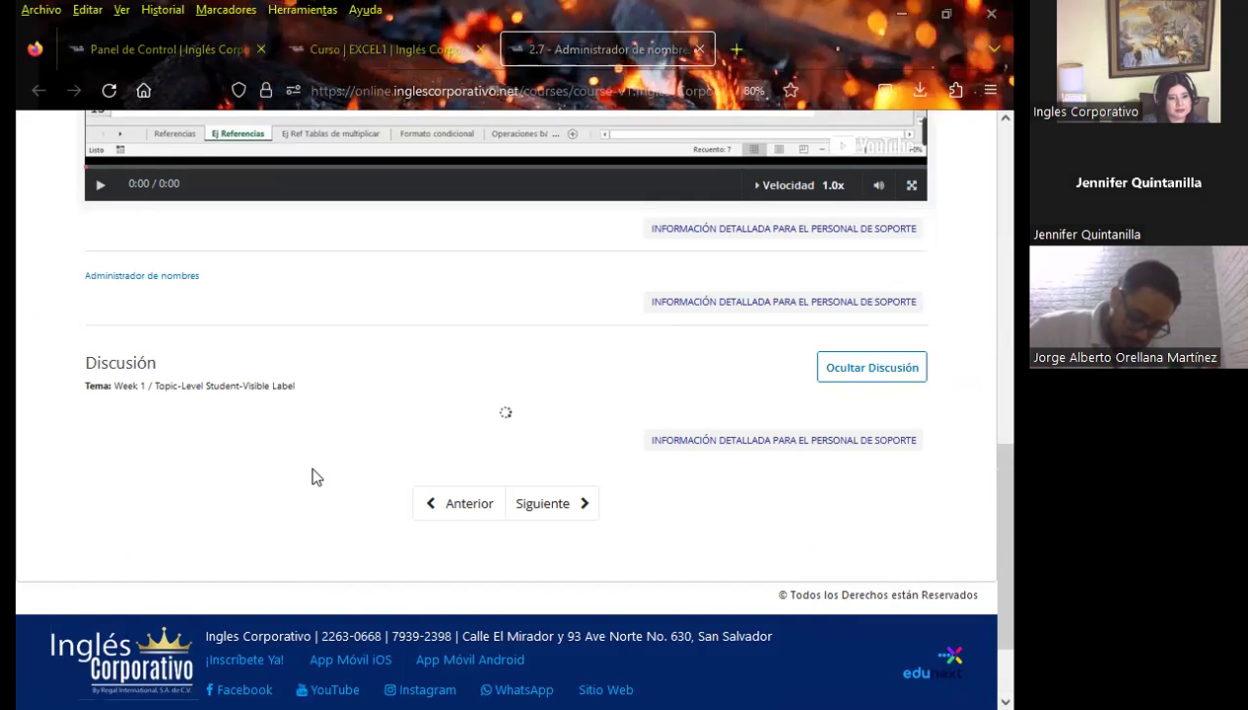
{"action": "scroll", "coordinate": [373, 456], "scroll_direction": "up", "scroll_amount": 2}
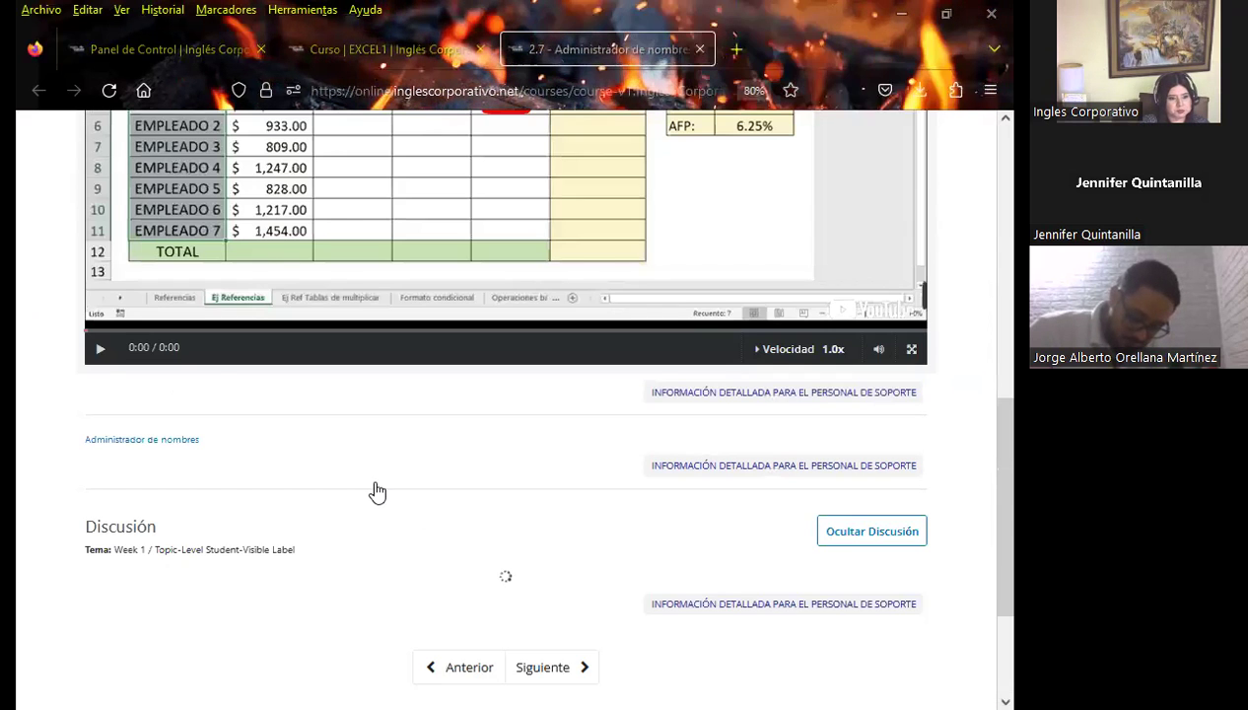
{"action": "scroll", "coordinate": [374, 491], "scroll_direction": "up", "scroll_amount": 3}
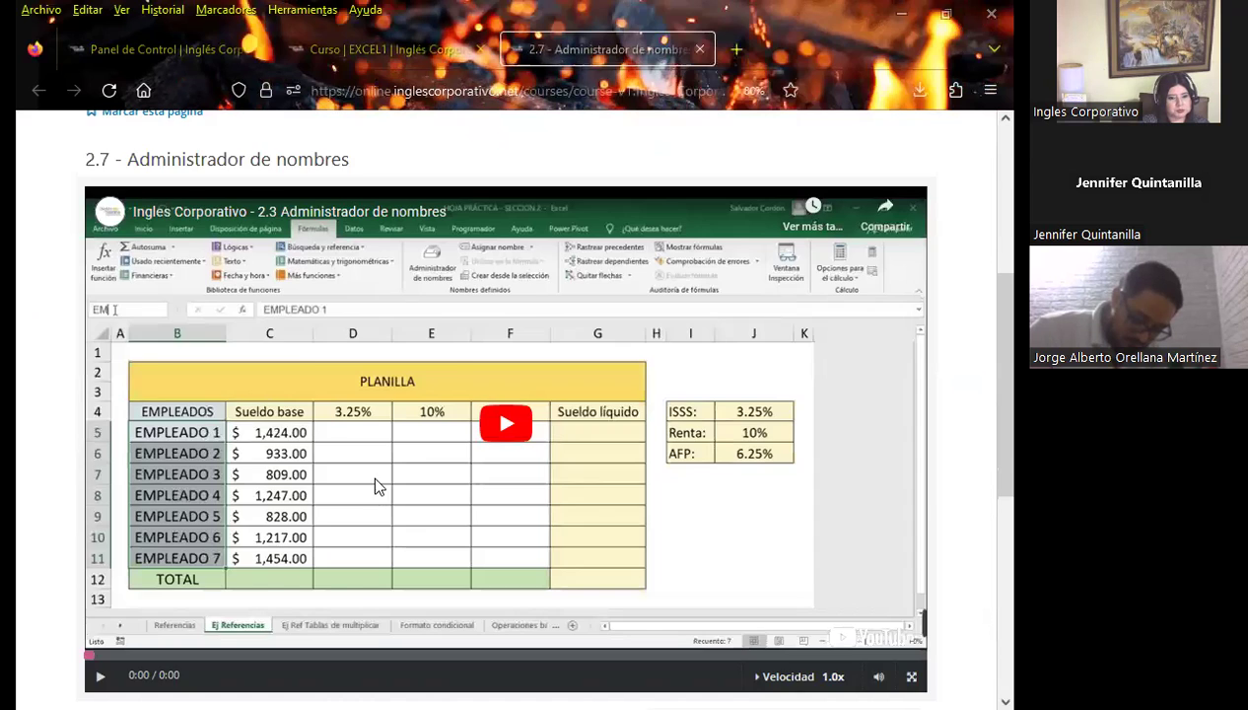
{"action": "scroll", "coordinate": [374, 479], "scroll_direction": "up", "scroll_amount": 3}
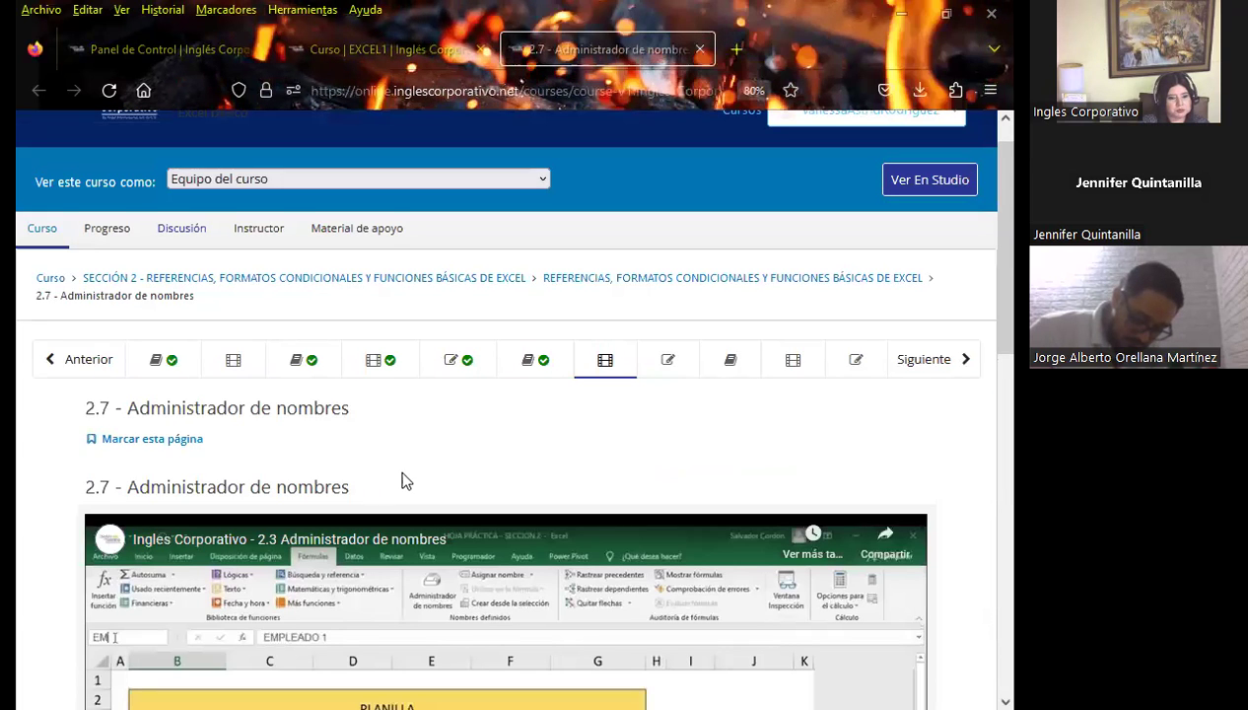
{"action": "left_click", "coordinate": [538, 367]}
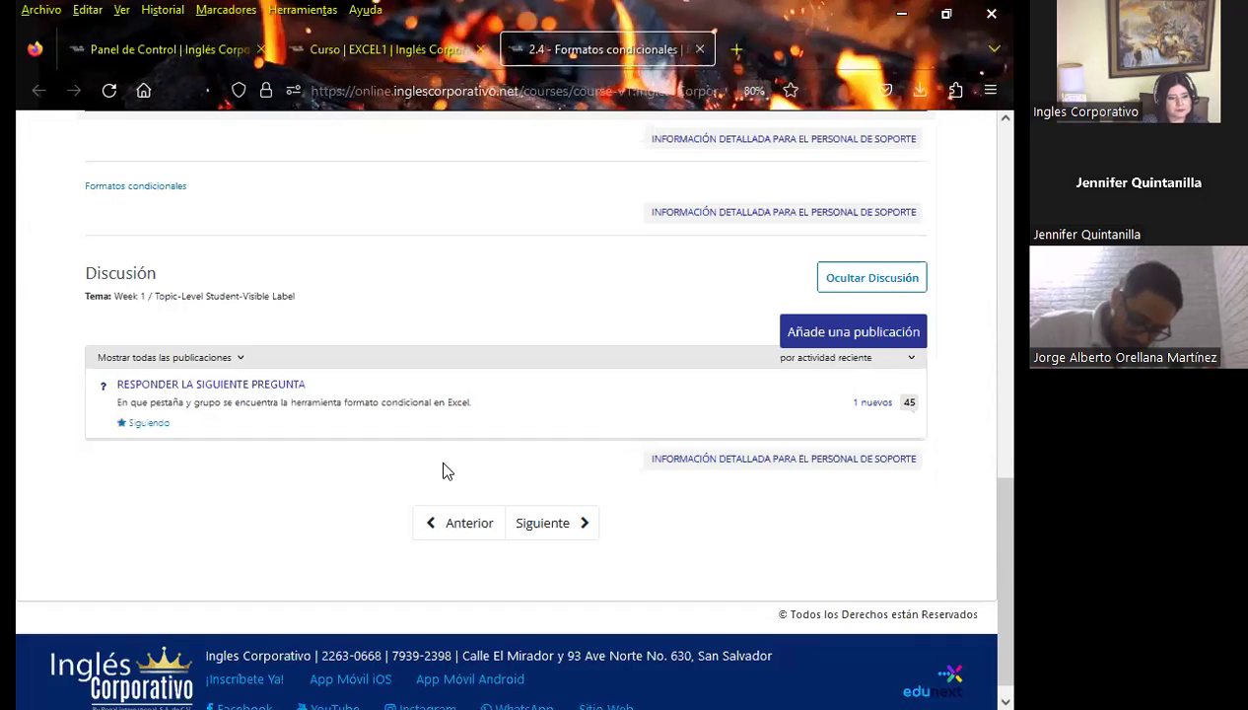
Step: Open the 2.6 Objetivo de la lección unit and read its intro to naming cells and ranges
{"action": "scroll", "coordinate": [442, 470], "scroll_direction": "up", "scroll_amount": 5}
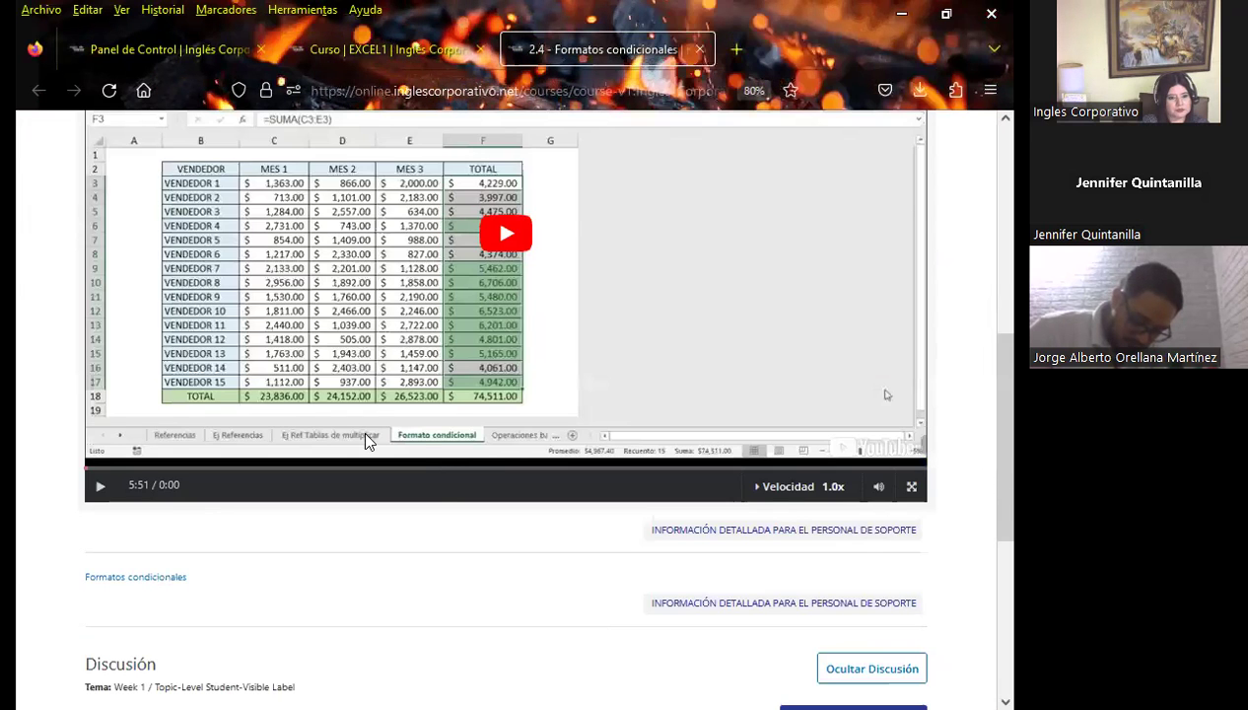
{"action": "scroll", "coordinate": [361, 428], "scroll_direction": "up", "scroll_amount": 5}
{"action": "left_click", "coordinate": [467, 338]}
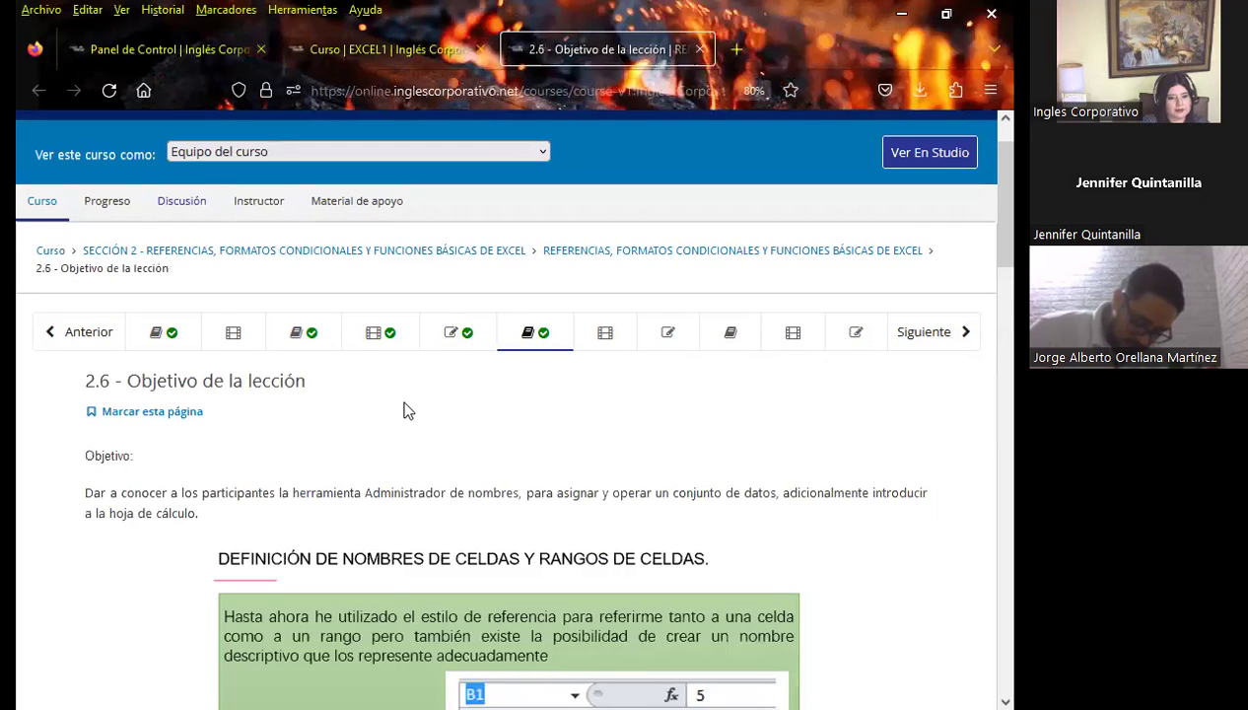
{"action": "scroll", "coordinate": [326, 395], "scroll_direction": "down", "scroll_amount": 3}
{"action": "scroll", "coordinate": [62, 344], "scroll_direction": "down", "scroll_amount": 1}
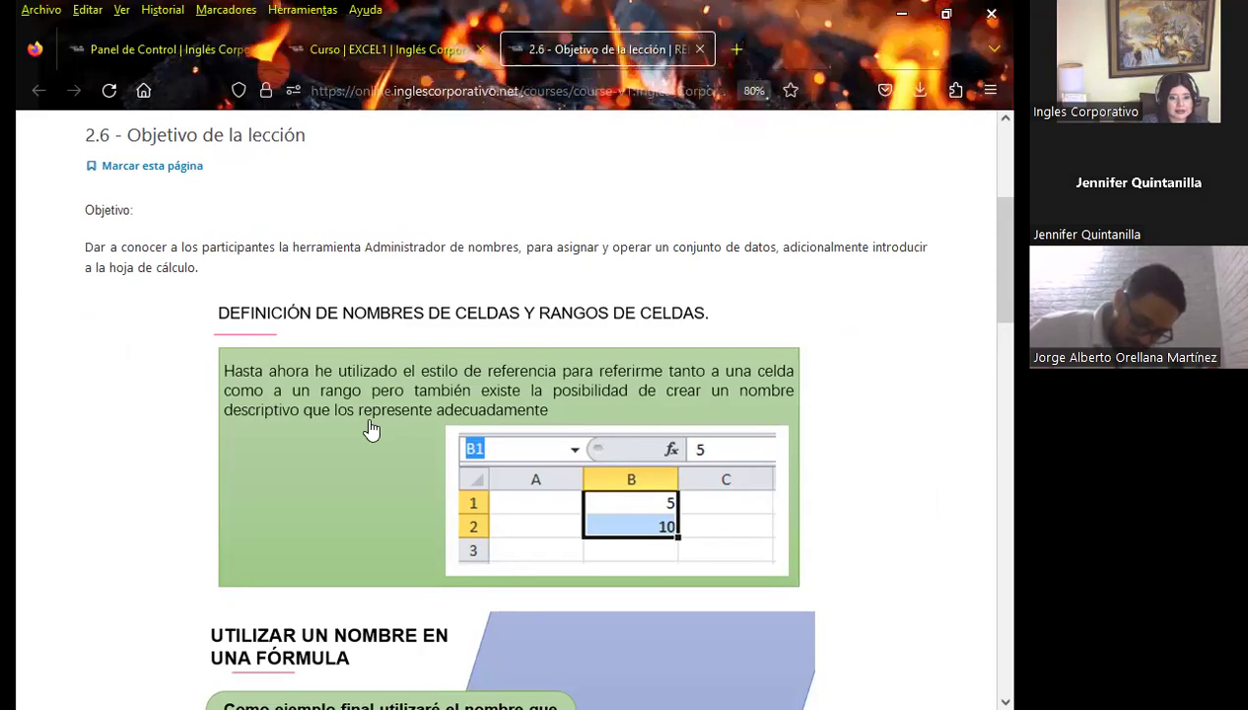
{"action": "scroll", "coordinate": [370, 430], "scroll_direction": "up", "scroll_amount": 5}
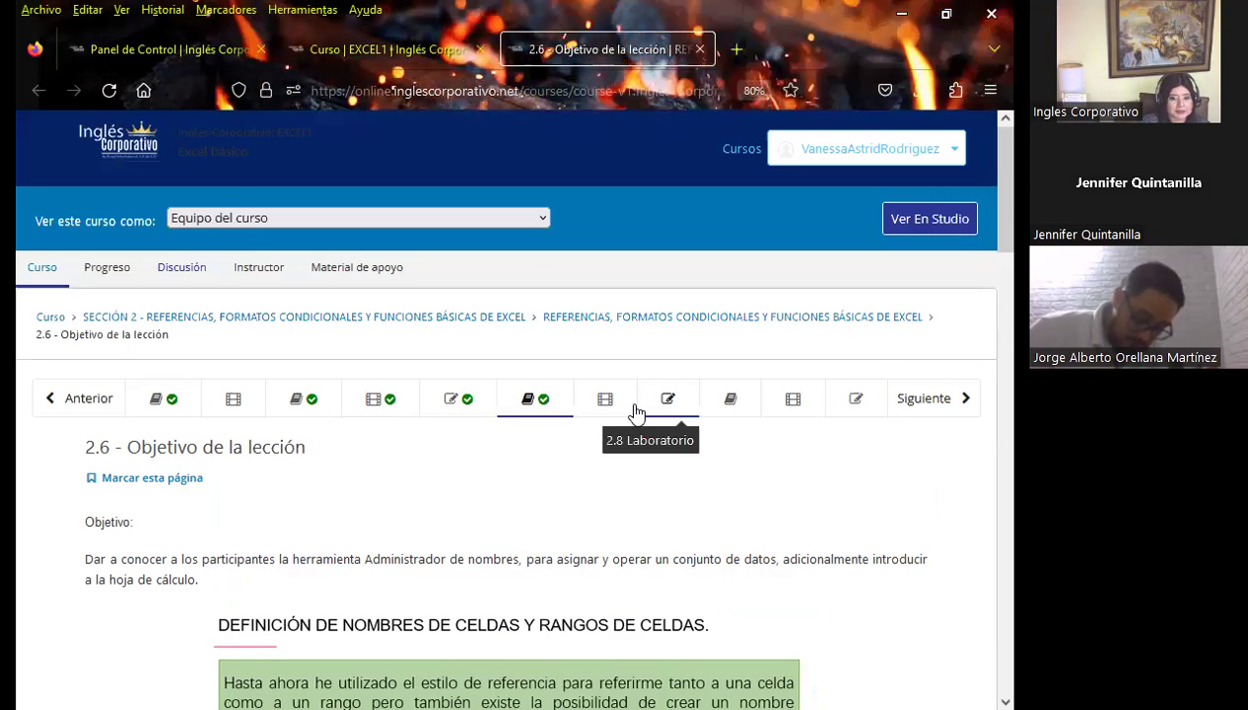
Step: Open the 2.7 Administrador de nombres video unit, scroll through it, then return to the PowerPoint slideshow
{"action": "left_click", "coordinate": [605, 398]}
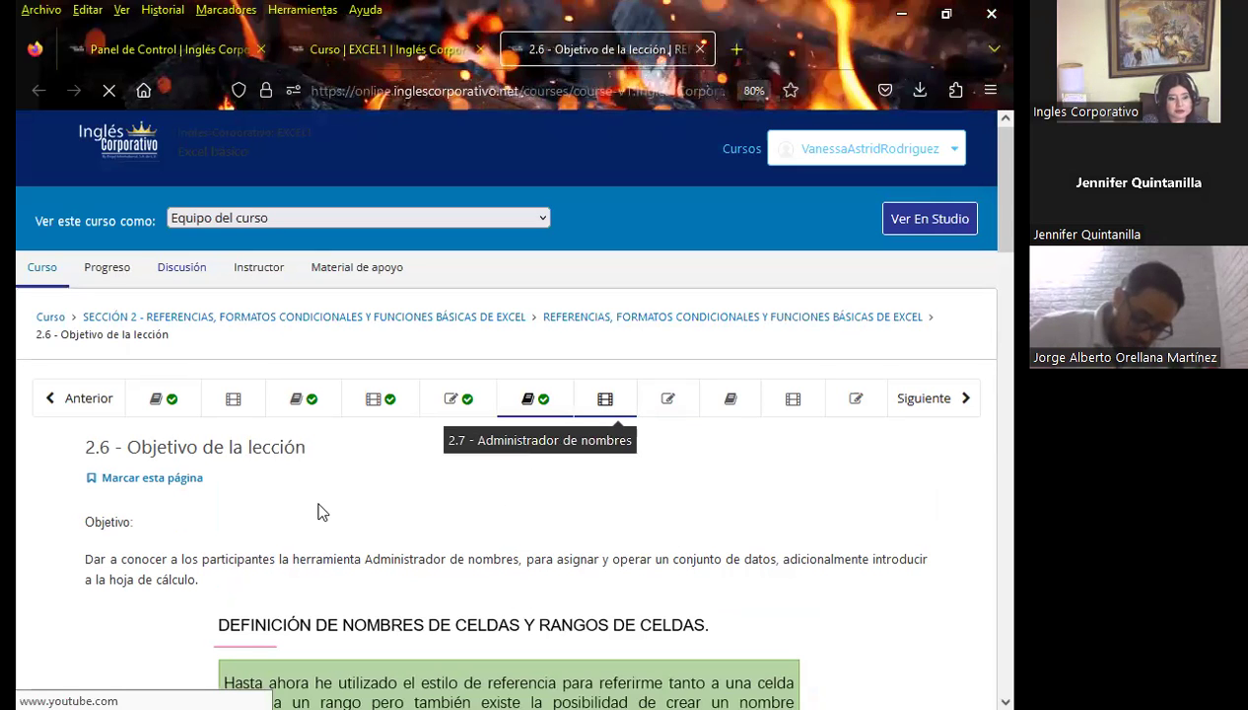
{"action": "scroll", "coordinate": [16, 470], "scroll_direction": "down", "scroll_amount": 3}
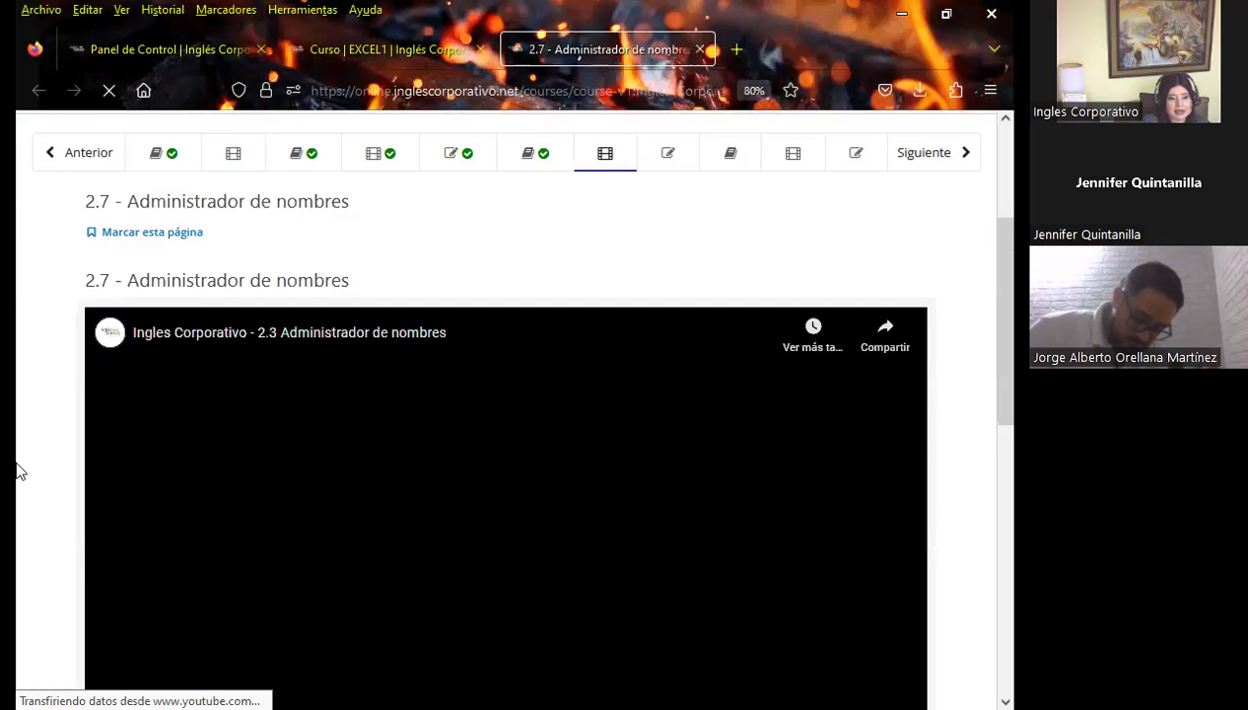
{"action": "scroll", "coordinate": [17, 470], "scroll_direction": "down", "scroll_amount": 1}
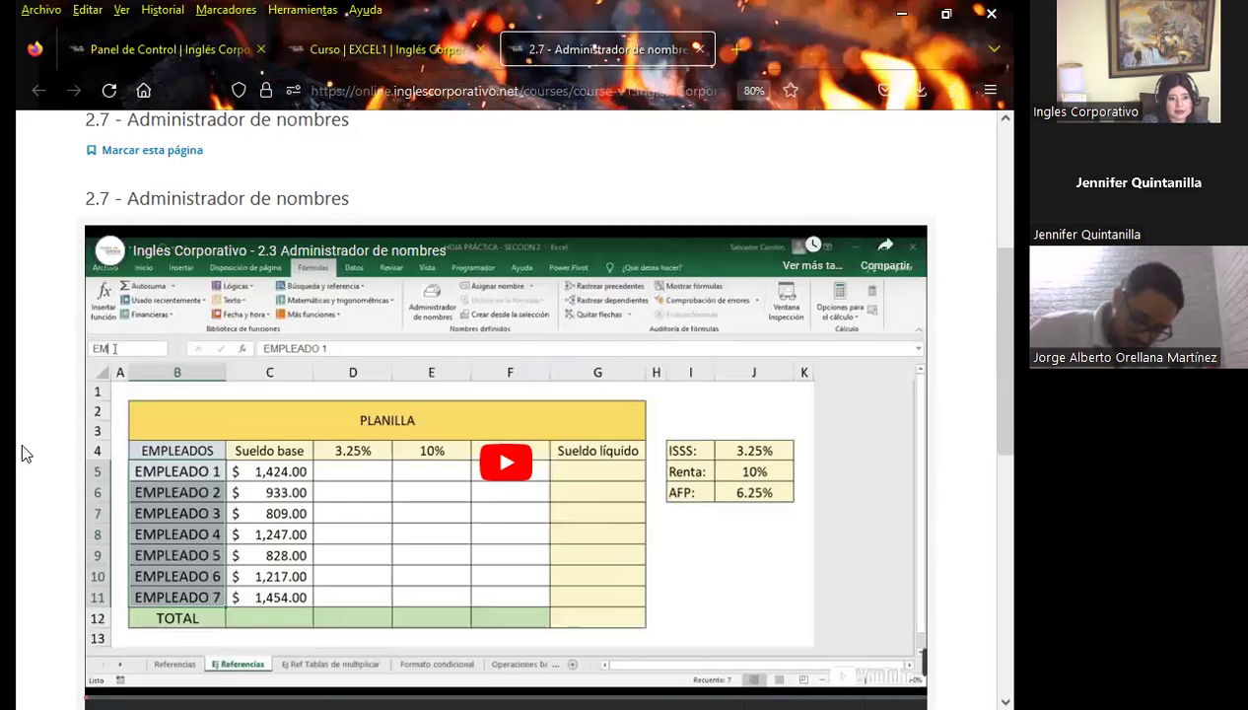
{"action": "scroll", "coordinate": [27, 454], "scroll_direction": "down", "scroll_amount": 2}
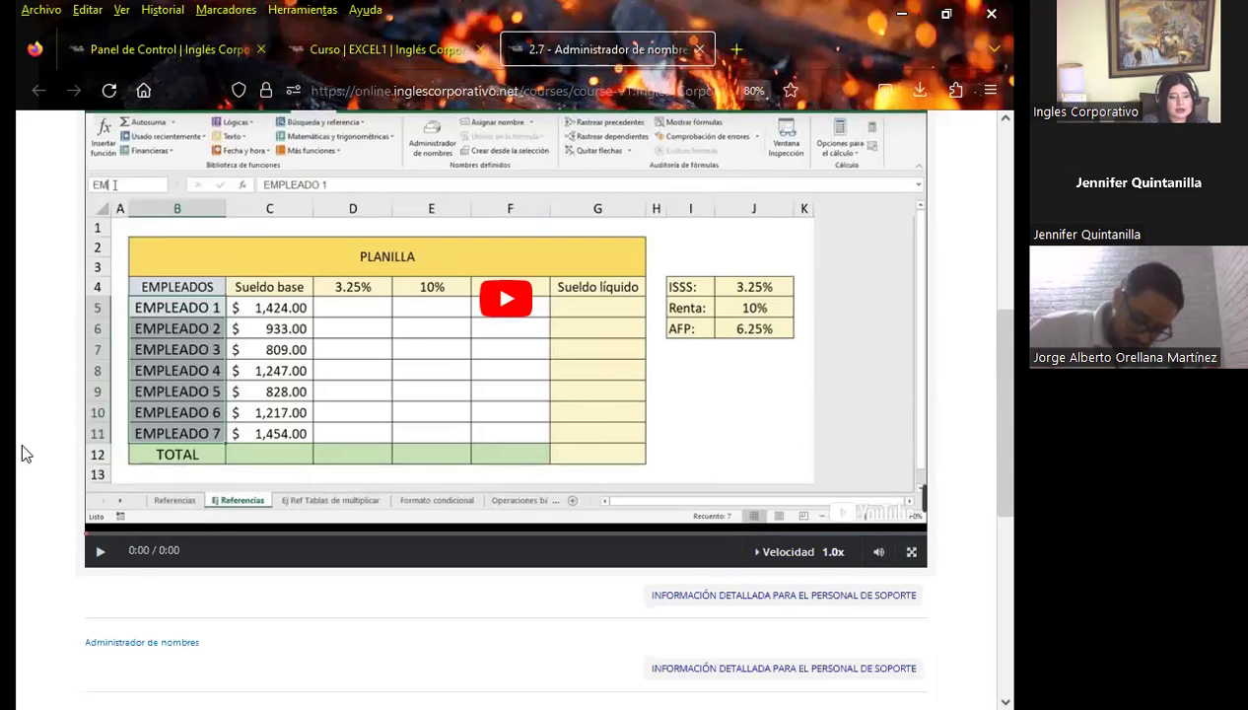
{"action": "scroll", "coordinate": [21, 450], "scroll_direction": "down", "scroll_amount": 2}
{"action": "scroll", "coordinate": [21, 450], "scroll_direction": "down", "scroll_amount": 2}
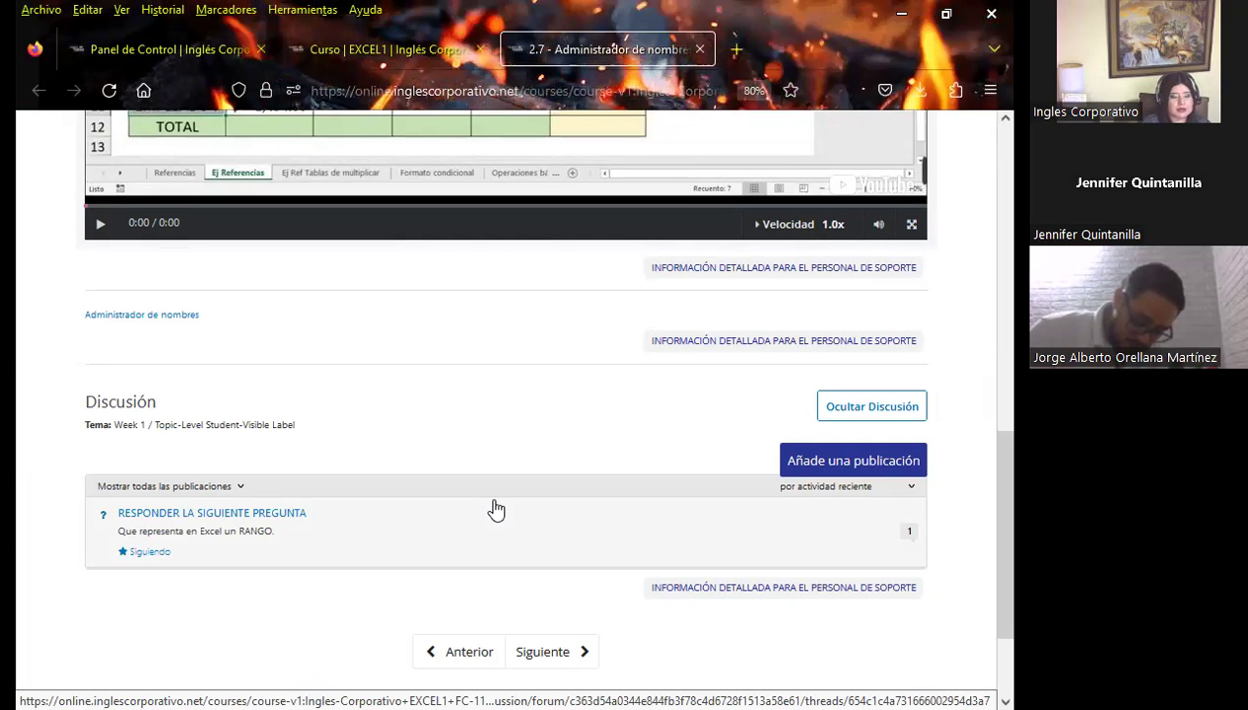
{"action": "scroll", "coordinate": [503, 448], "scroll_direction": "up", "scroll_amount": 3}
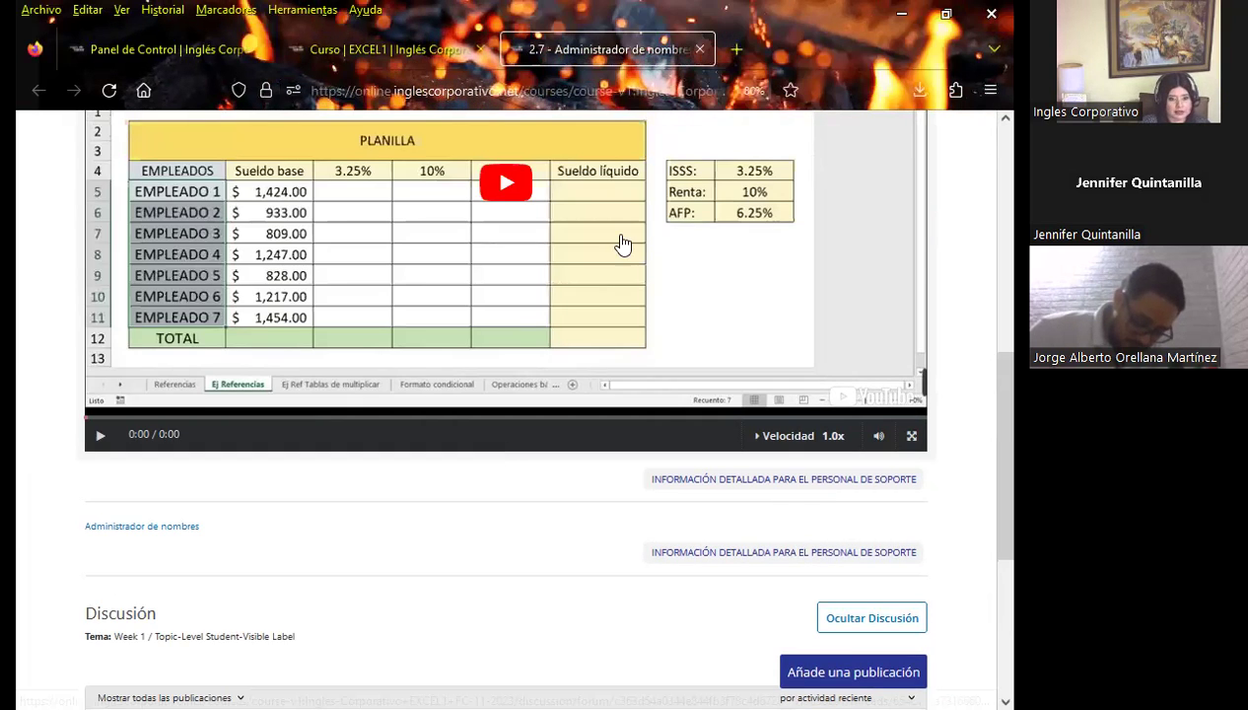
{"action": "scroll", "coordinate": [622, 245], "scroll_direction": "up", "scroll_amount": 3}
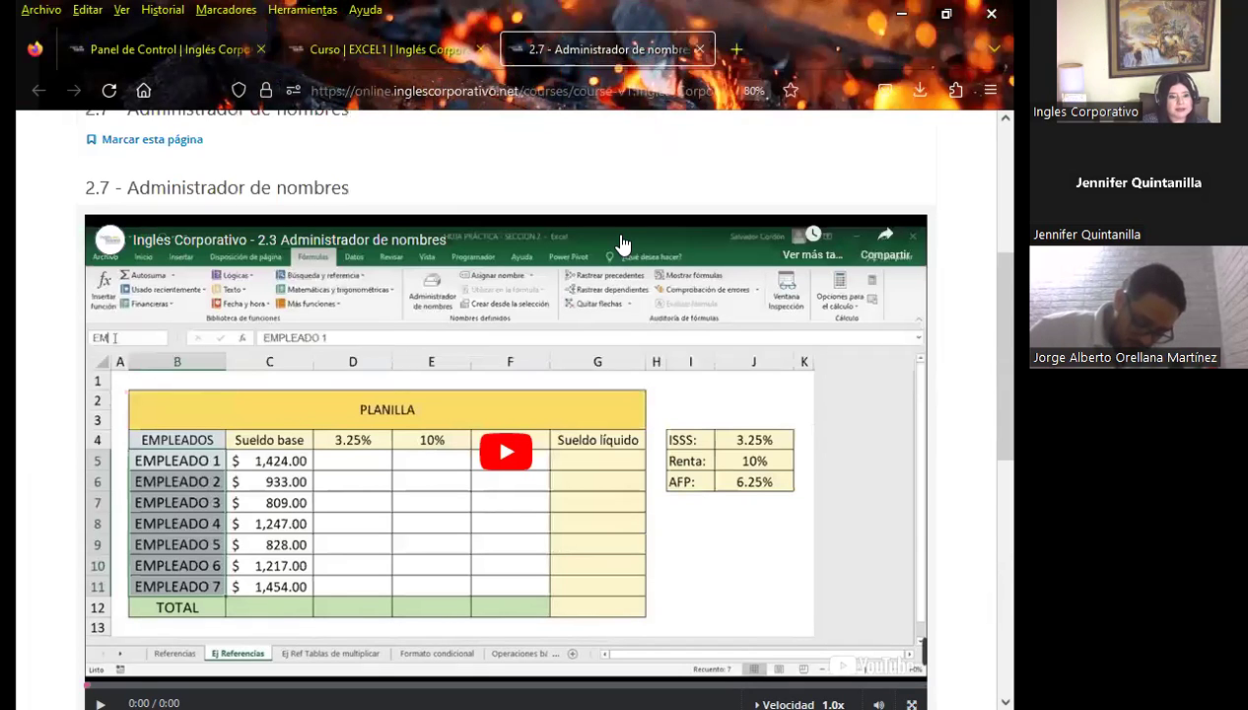
{"action": "scroll", "coordinate": [622, 244], "scroll_direction": "up", "scroll_amount": 2}
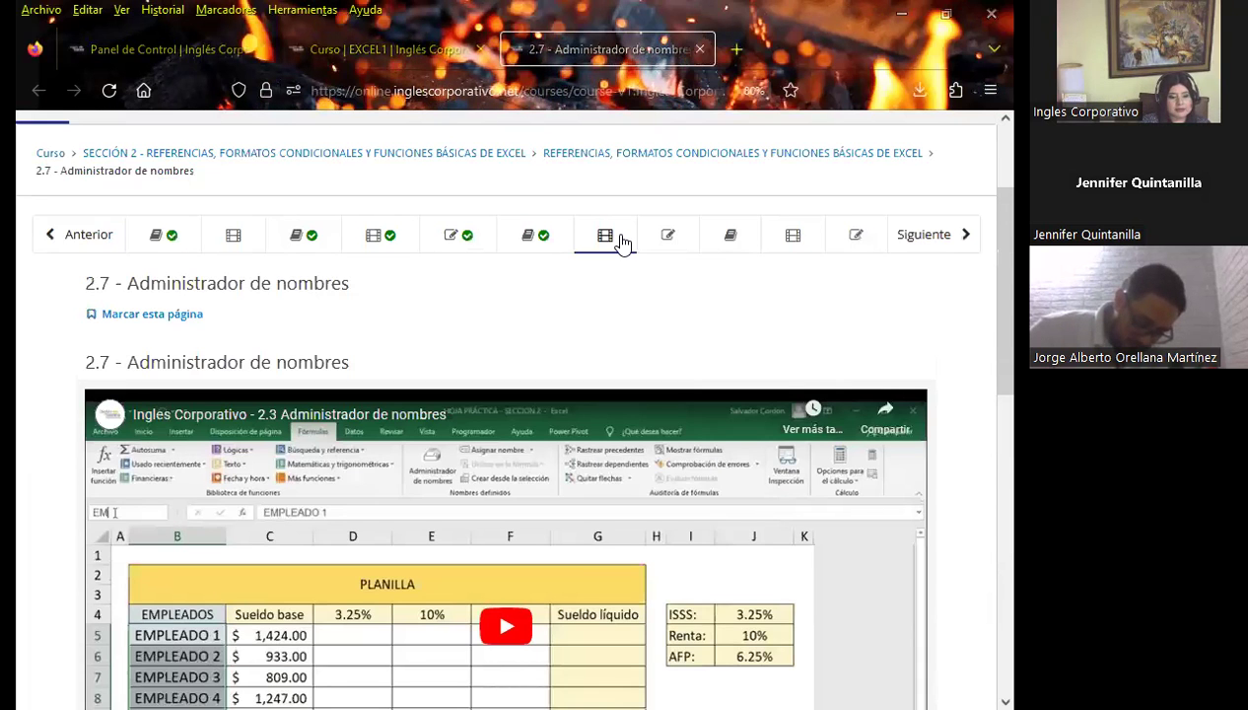
{"action": "key", "text": "alt+Tab"}
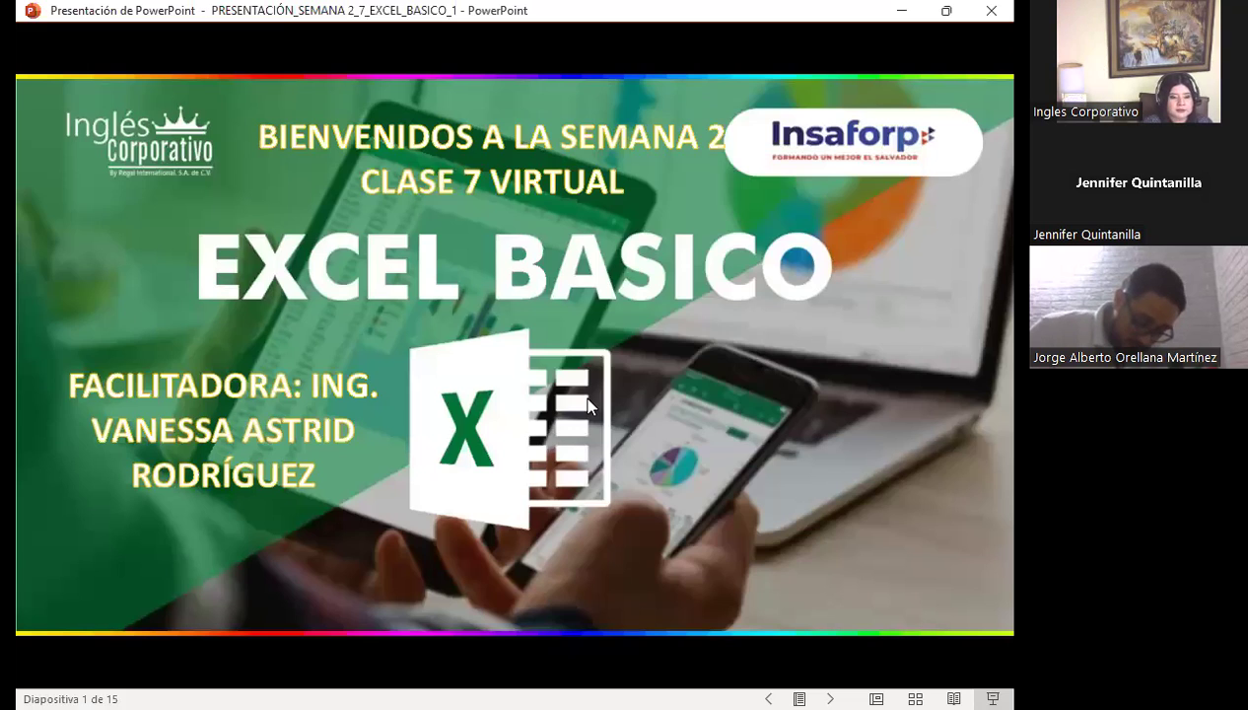
Step: Advance the slideshow past SESIÓN 7 to the AGENDA slide (3 of 15)
{"action": "left_click", "coordinate": [588, 401]}
{"action": "left_click", "coordinate": [587, 401]}
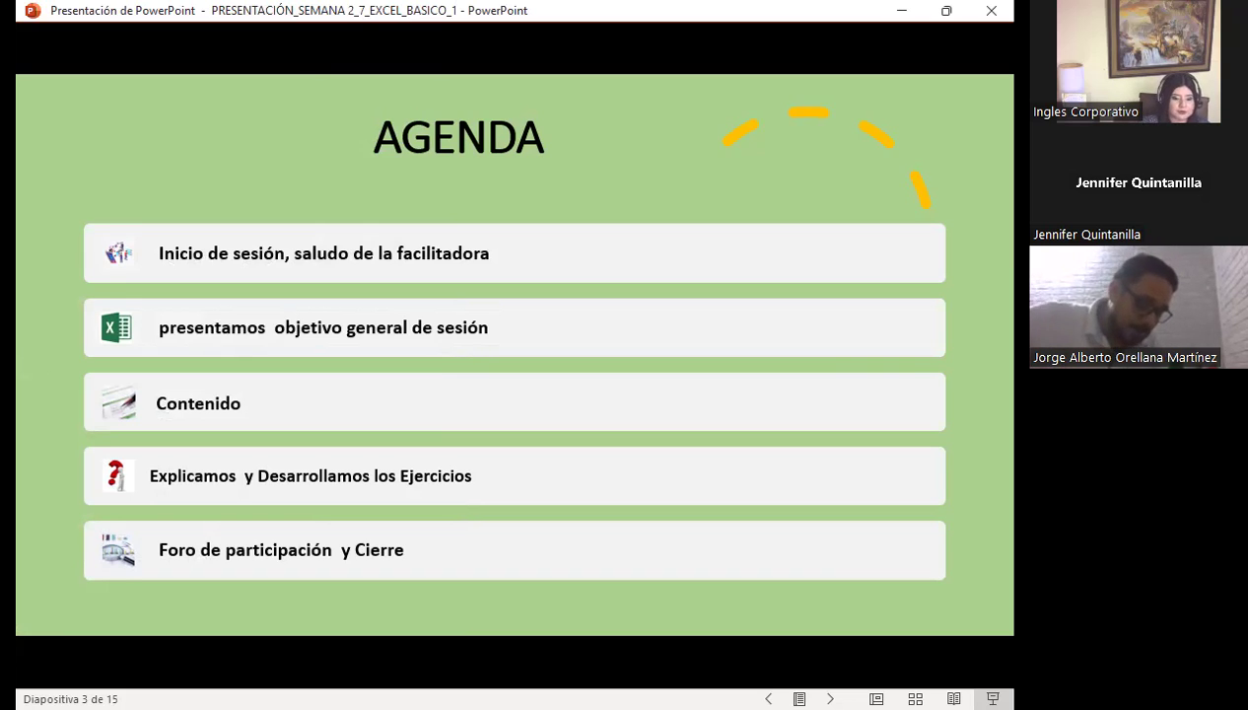
Step: Advance to slide 4, the session objectives on Name Manager and freezing panes
{"action": "left_click", "coordinate": [570, 399]}
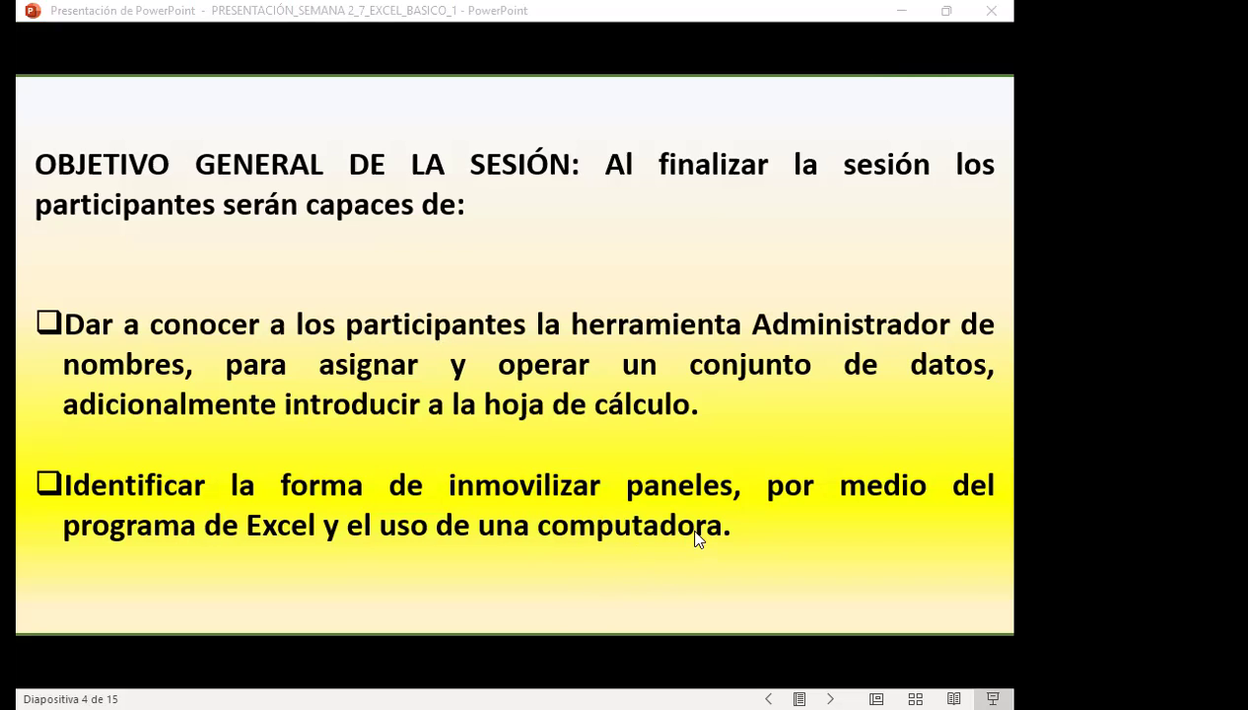
Step: Advance to slide 5, 'Nombres de rangos', with the first steps for naming A1:D10
{"action": "left_click", "coordinate": [739, 500]}
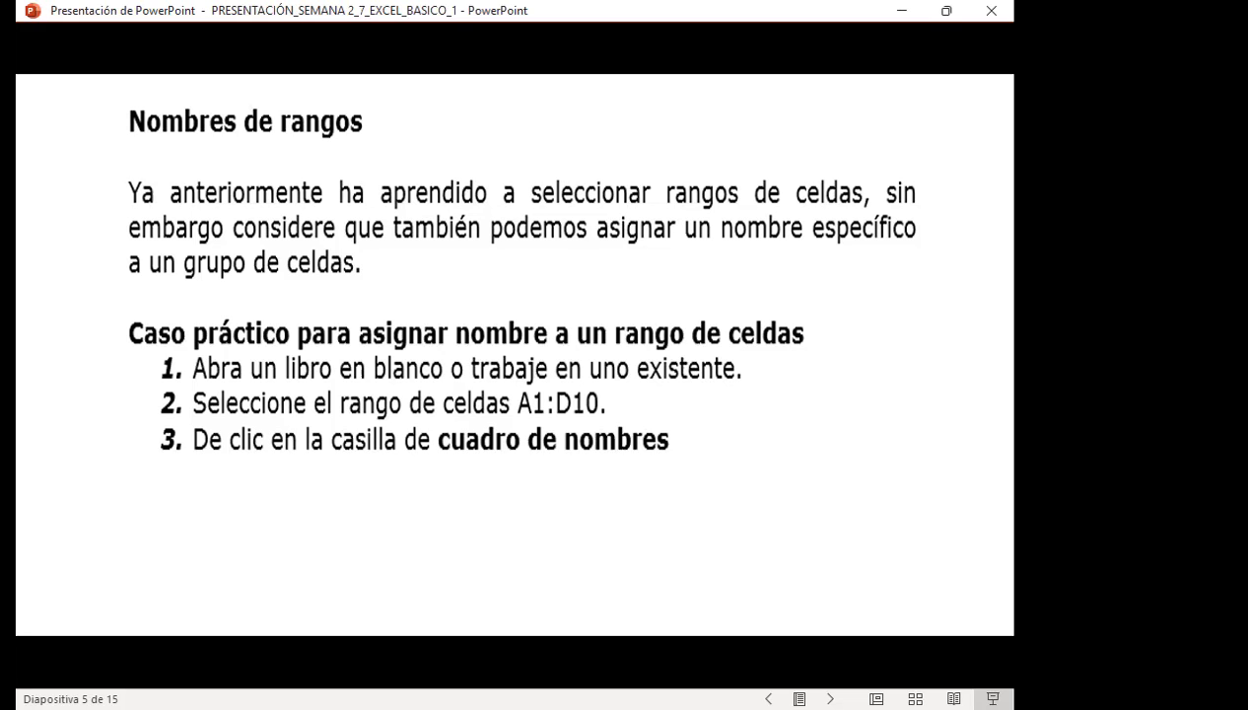
Step: Advance through slide 6 (steps 4–7, naming GRUPO1) to the deleting range names slide
{"action": "key", "text": "Right"}
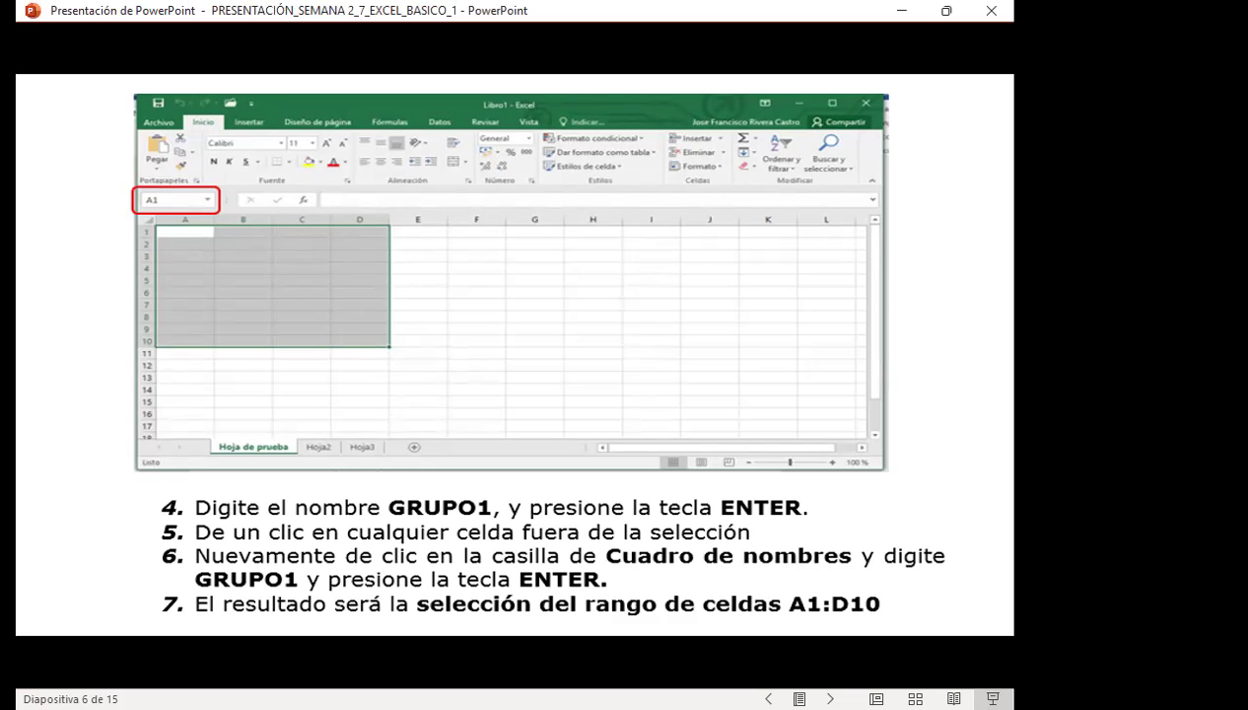
{"action": "key", "text": "Right"}
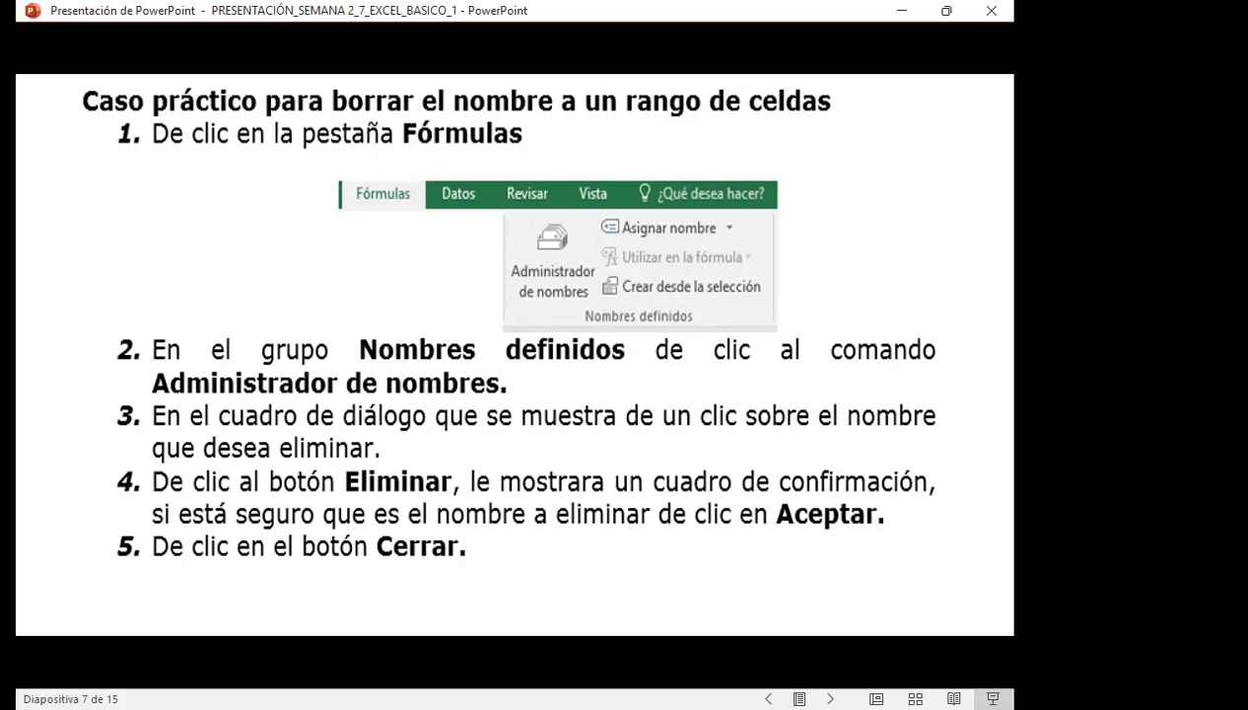
Step: Advance to the slide showing Grupo1 referring to 'Hoja de prueba'!$A$1:$D$10
{"action": "key", "text": "Right"}
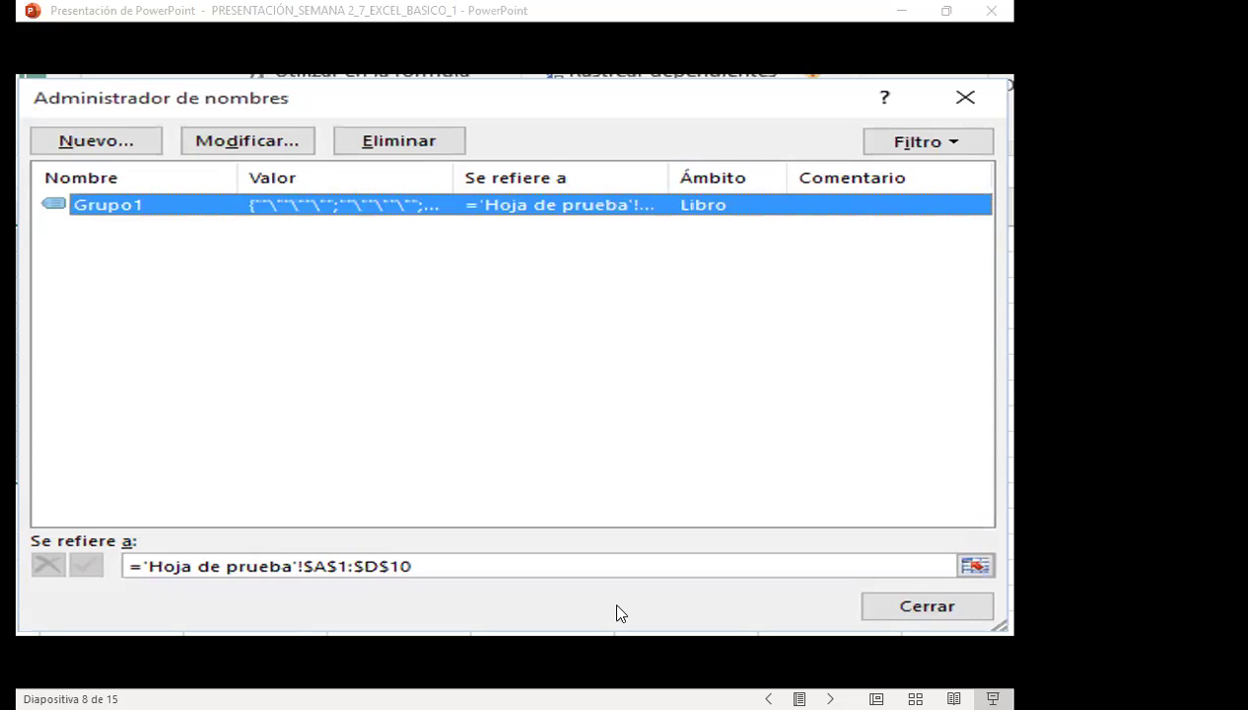
{"action": "key", "text": "alt+Tab"}
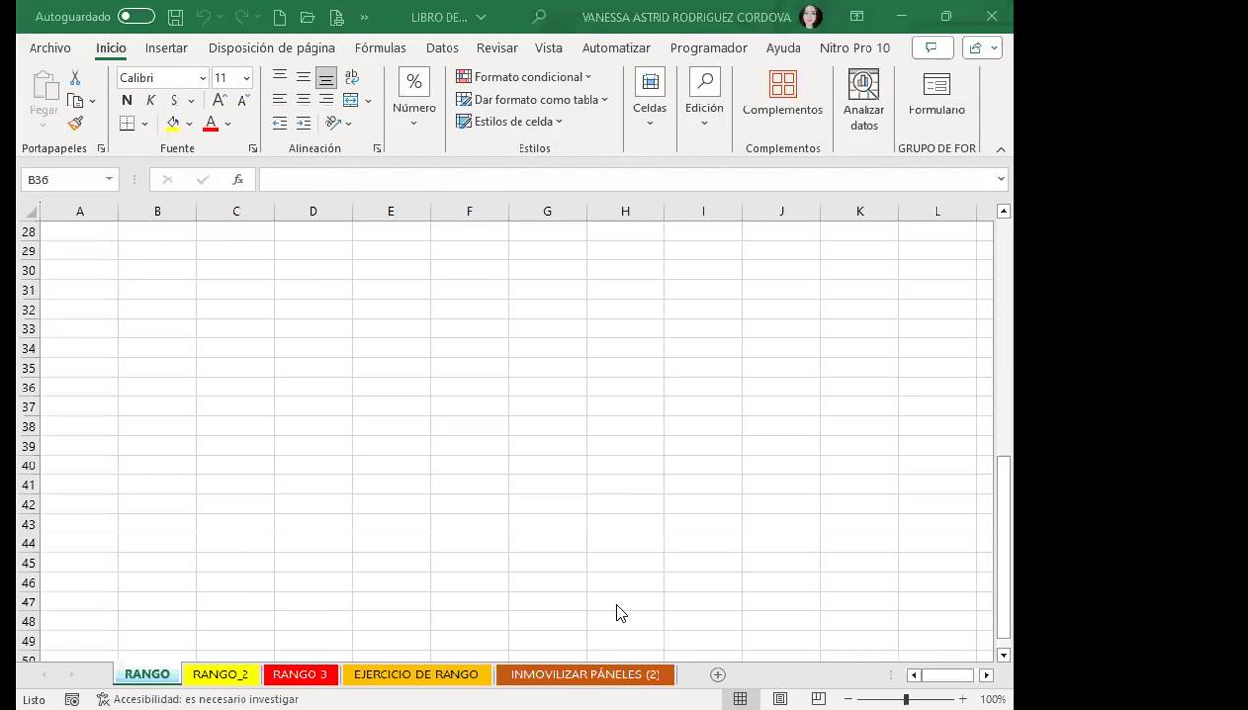
{"action": "left_click", "coordinate": [282, 479]}
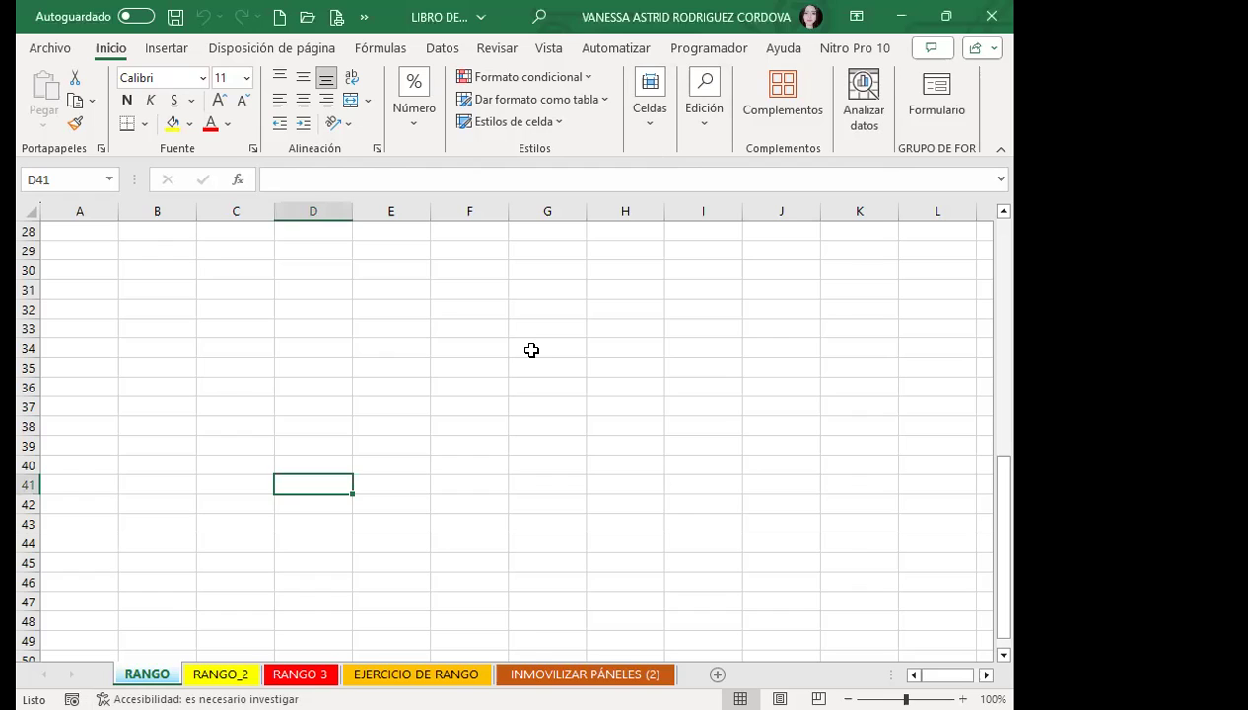
{"action": "left_click", "coordinate": [480, 443]}
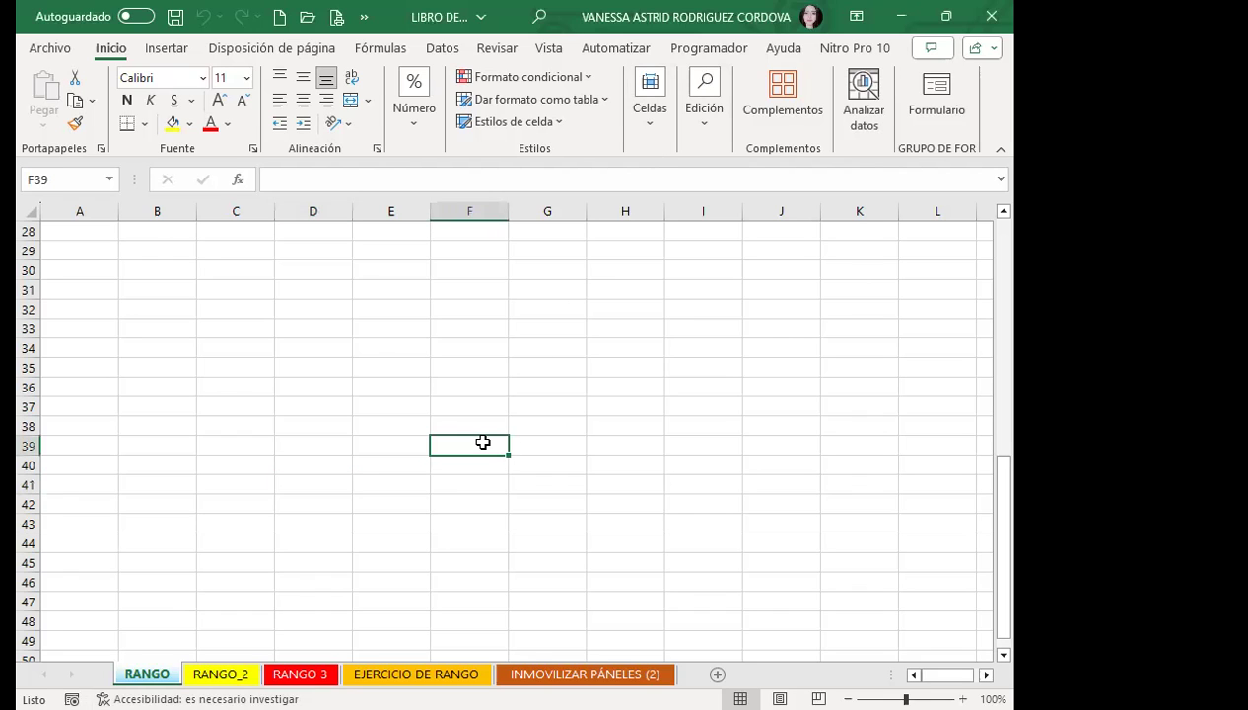
{"action": "scroll", "coordinate": [162, 373], "scroll_direction": "up", "scroll_amount": 5}
{"action": "scroll", "coordinate": [169, 345], "scroll_direction": "up", "scroll_amount": 4}
{"action": "left_click", "coordinate": [182, 371]}
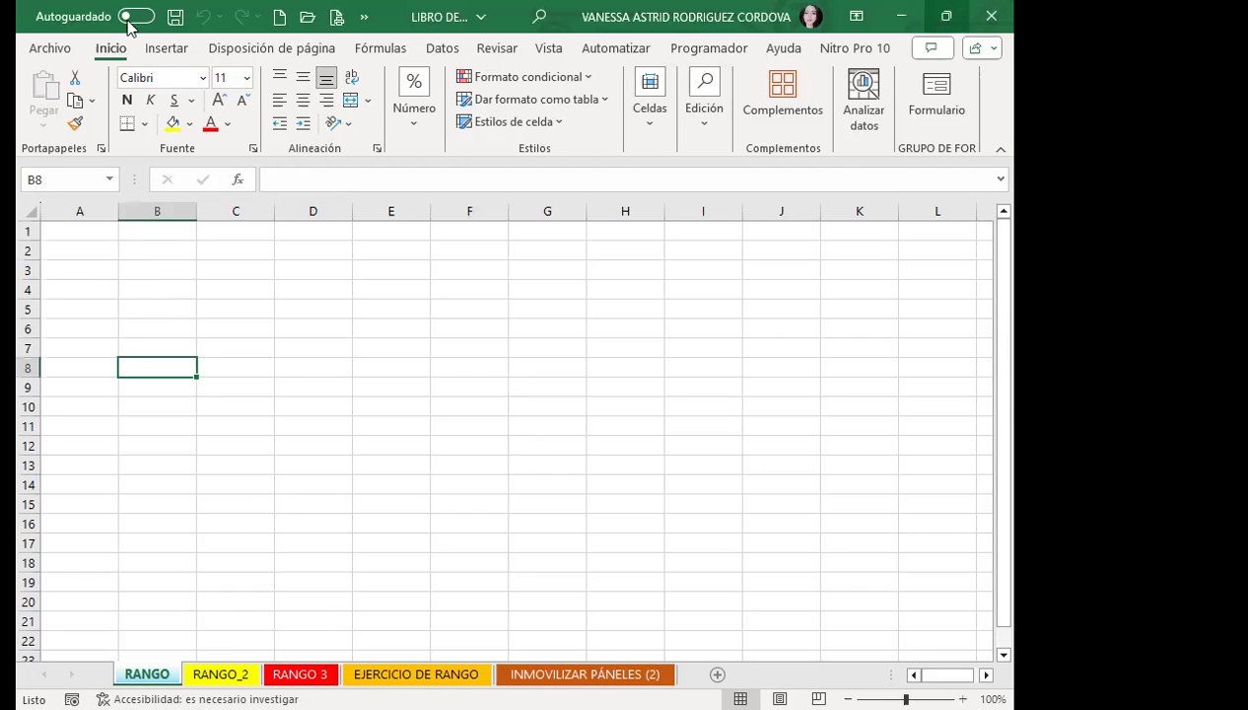
Step: Select A1:D10 on the RANGO sheet and name it EJEMPLO1 in the Name Box
{"action": "mouse_move", "coordinate": [62, 231]}
{"action": "left_mouse_down"}
{"action": "mouse_move", "coordinate": [242, 256]}
{"action": "mouse_move", "coordinate": [320, 328]}
{"action": "mouse_move", "coordinate": [342, 403]}
{"action": "left_mouse_up"}
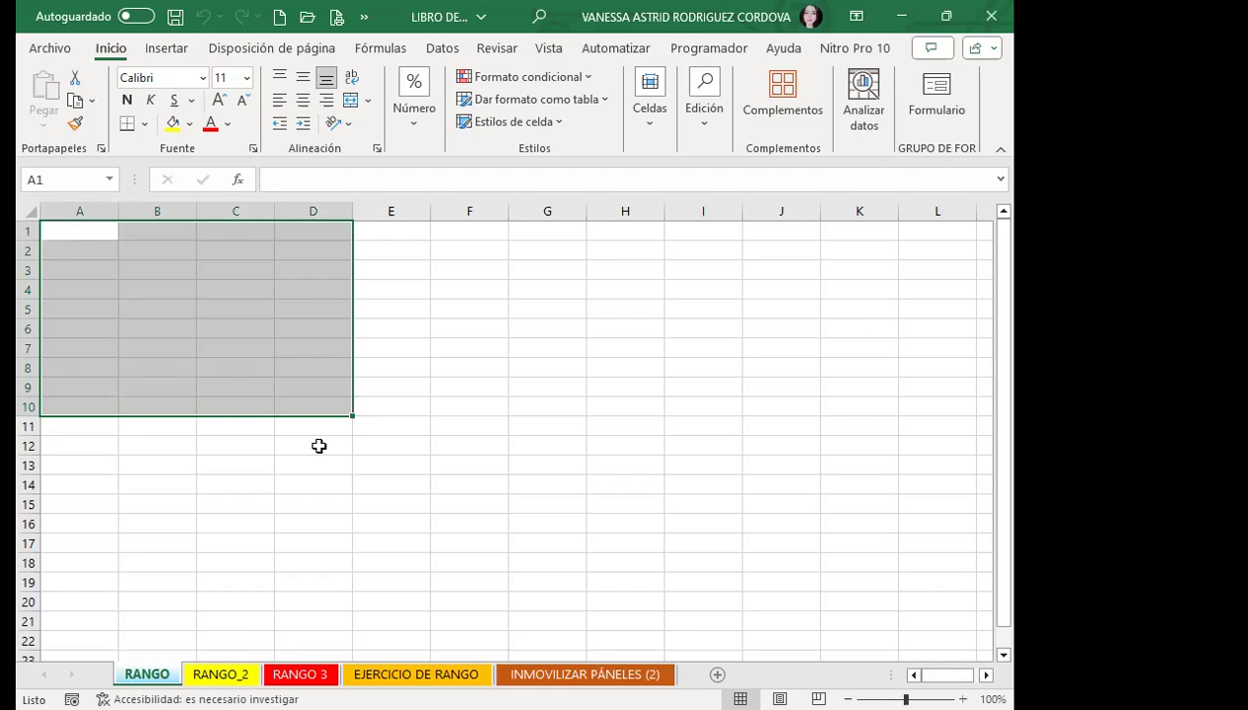
{"action": "left_click", "coordinate": [58, 179]}
{"action": "type", "text": "EJEMPLO1"}
{"action": "key", "text": "Return"}
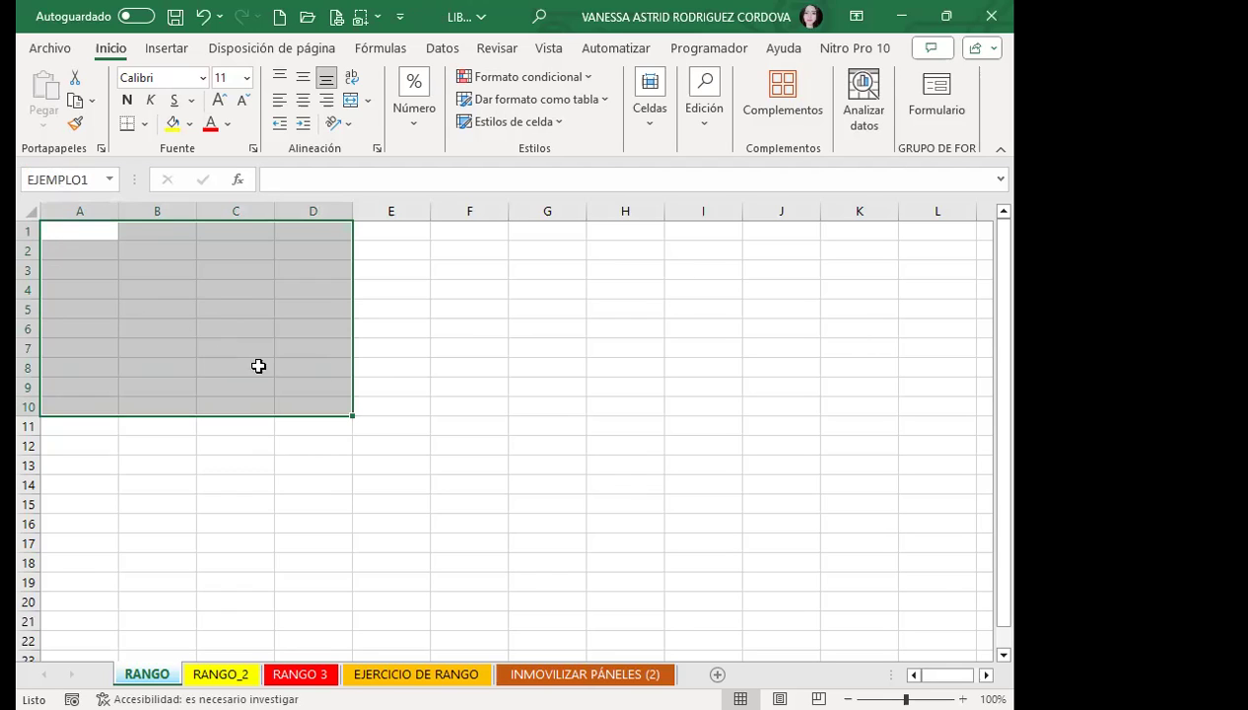
Step: Click B4, then jump to EJEMPLO1 from the Name Box list
{"action": "left_click", "coordinate": [387, 346]}
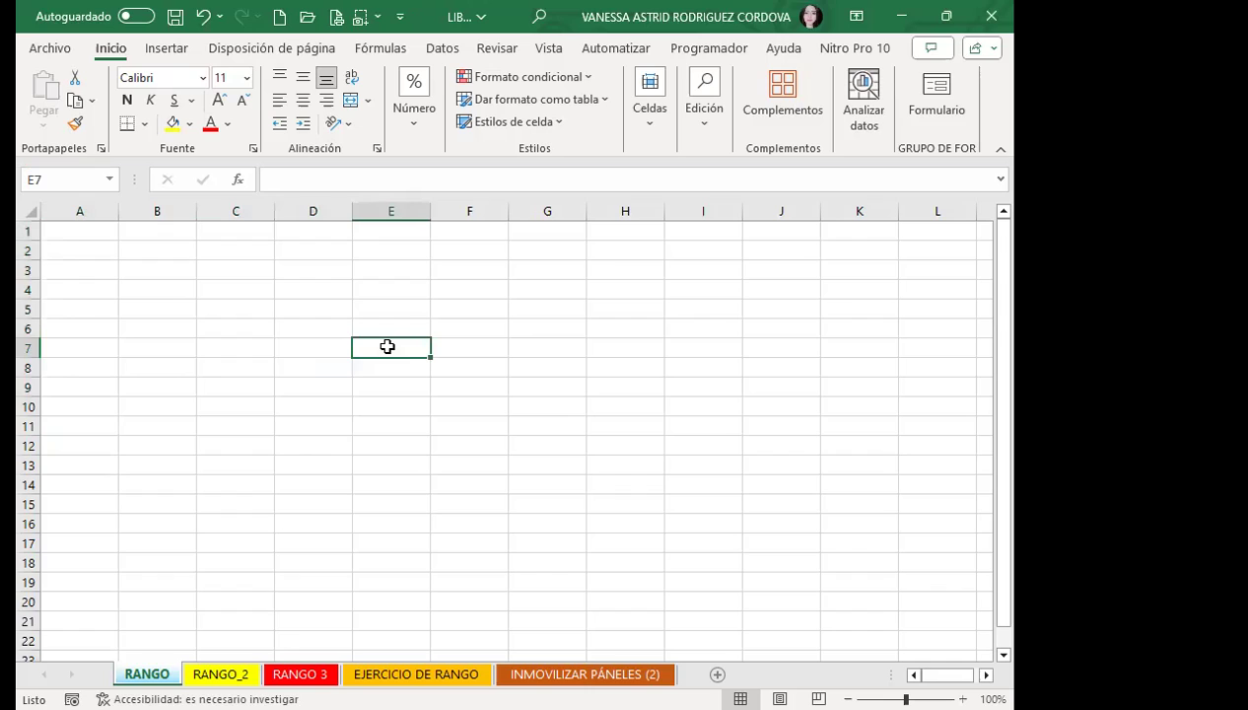
{"action": "left_click", "coordinate": [190, 286]}
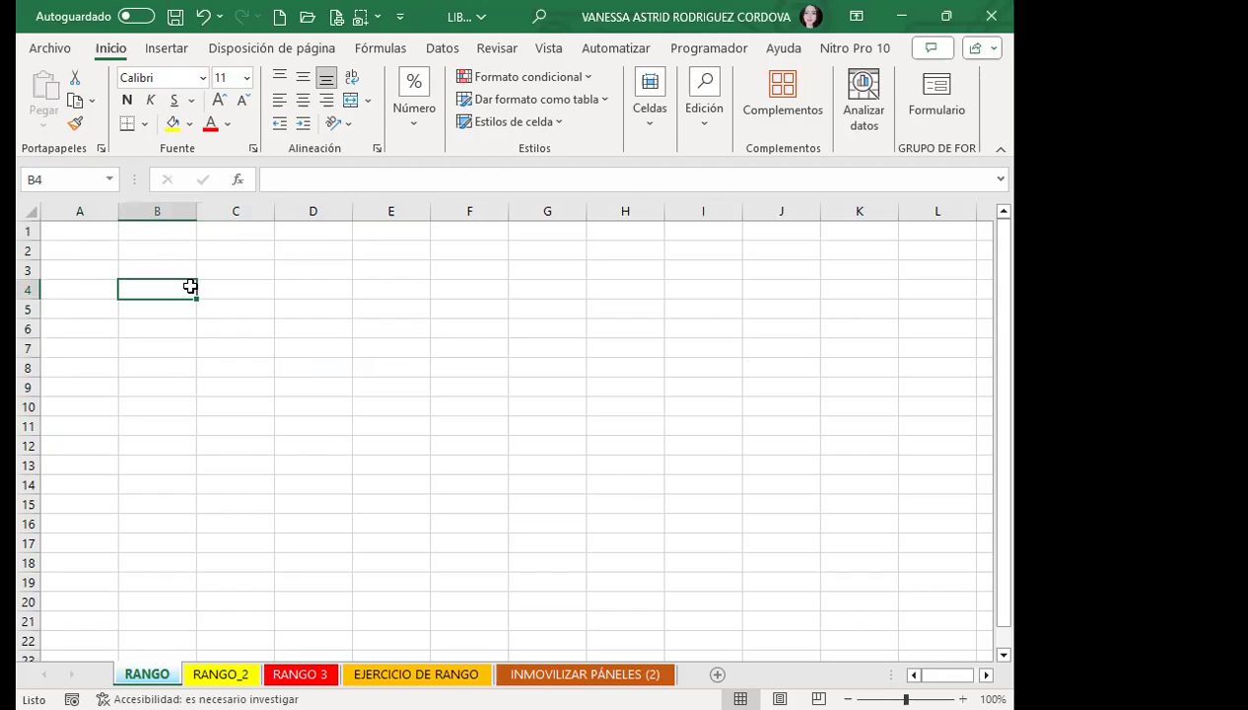
{"action": "left_click", "coordinate": [109, 181]}
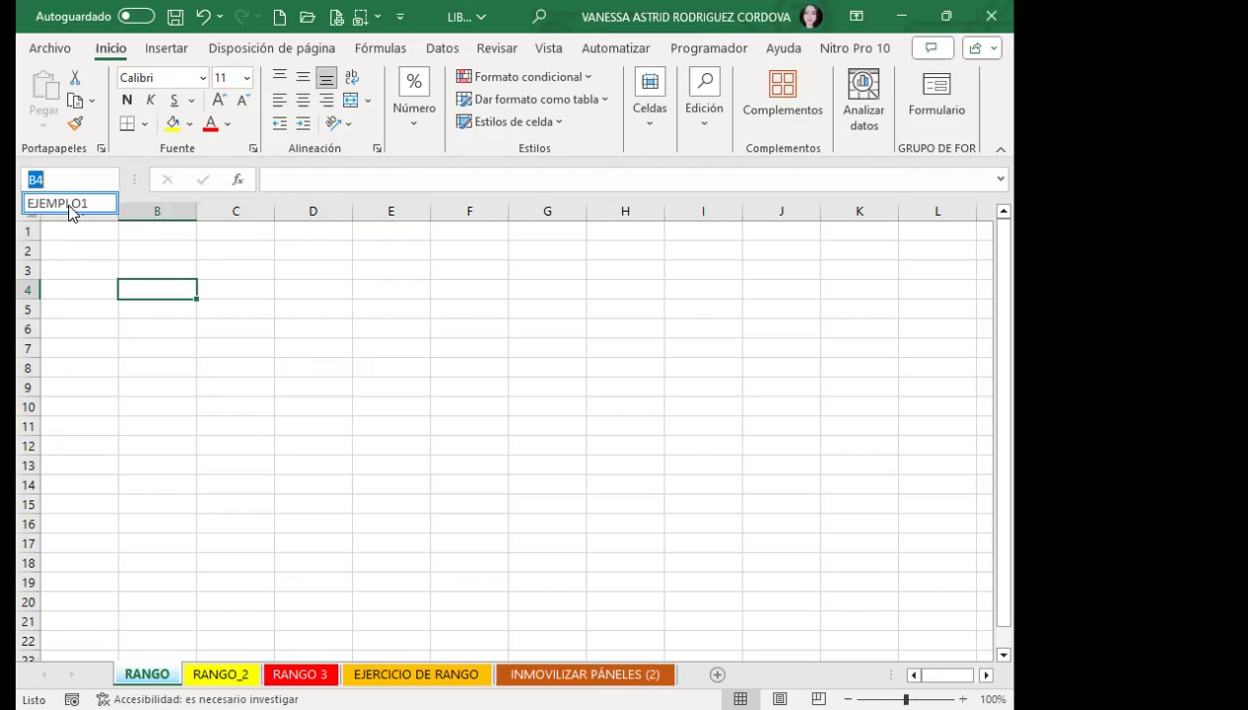
{"action": "left_click", "coordinate": [71, 206]}
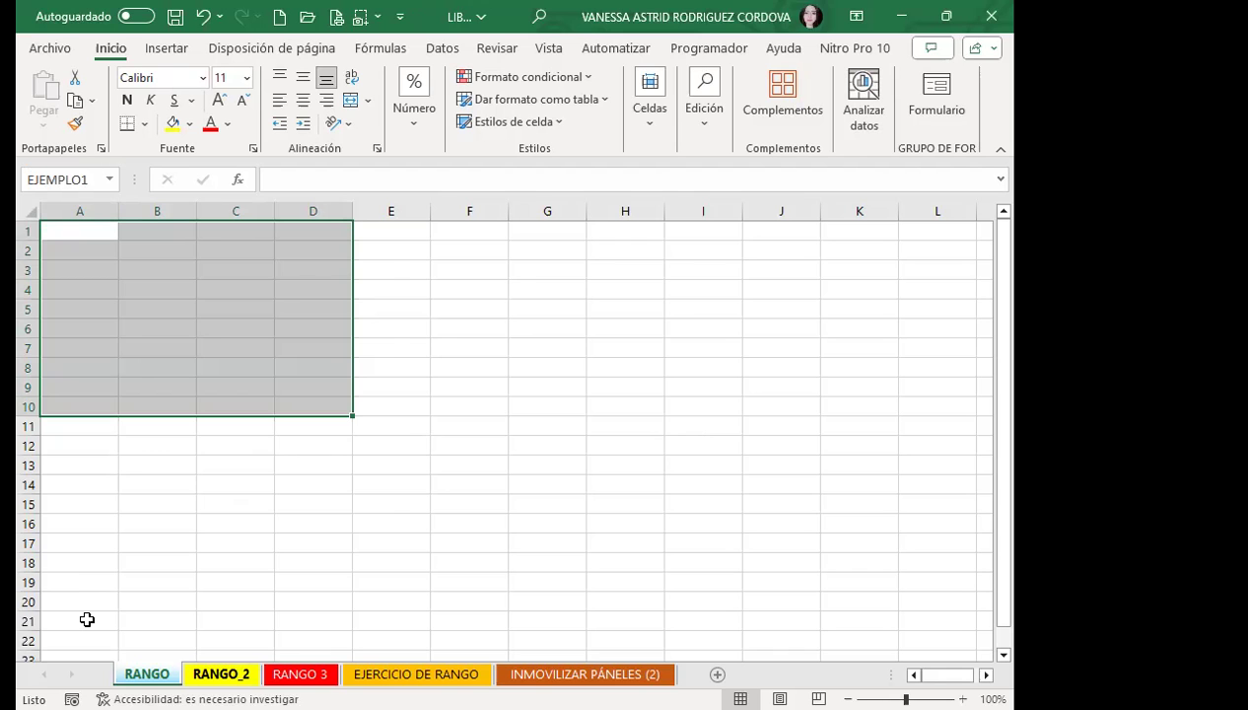
Step: From the RANGO_2 sheet, pick EJEMPLO1 in the Name Box to return to RANGO A1:D10
{"action": "key", "text": "ctrl+Page_Down"}
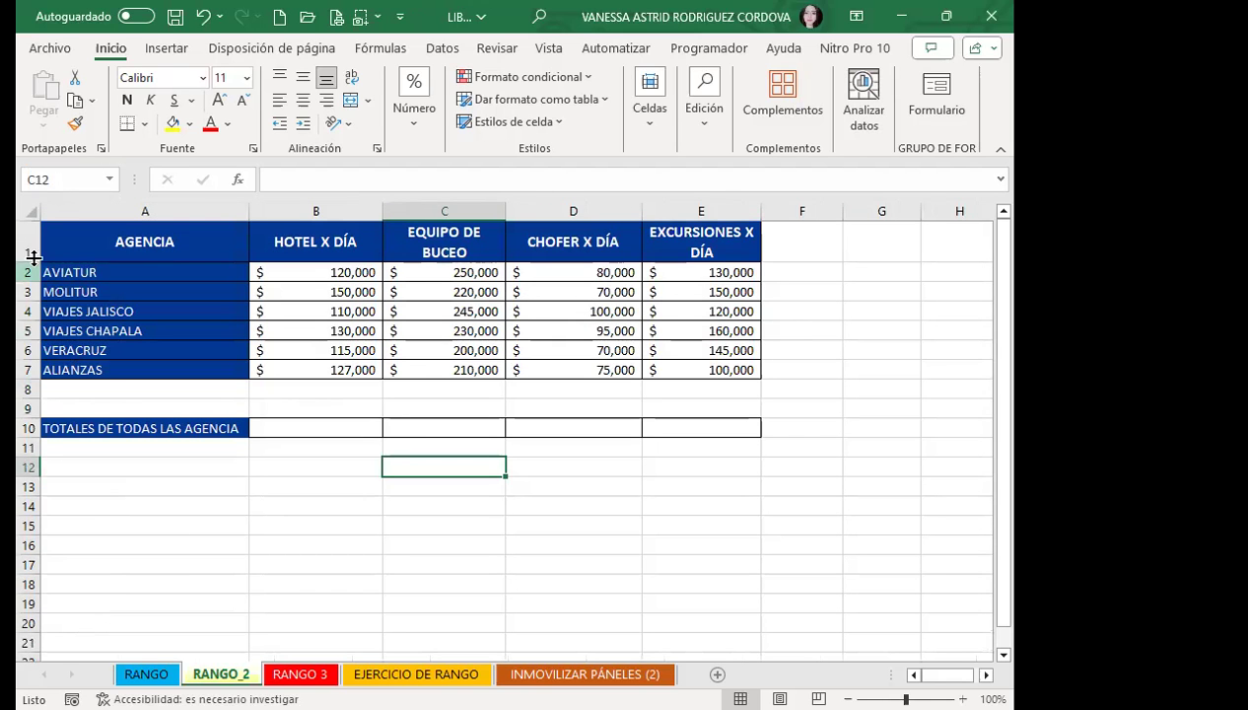
{"action": "left_click", "coordinate": [109, 179]}
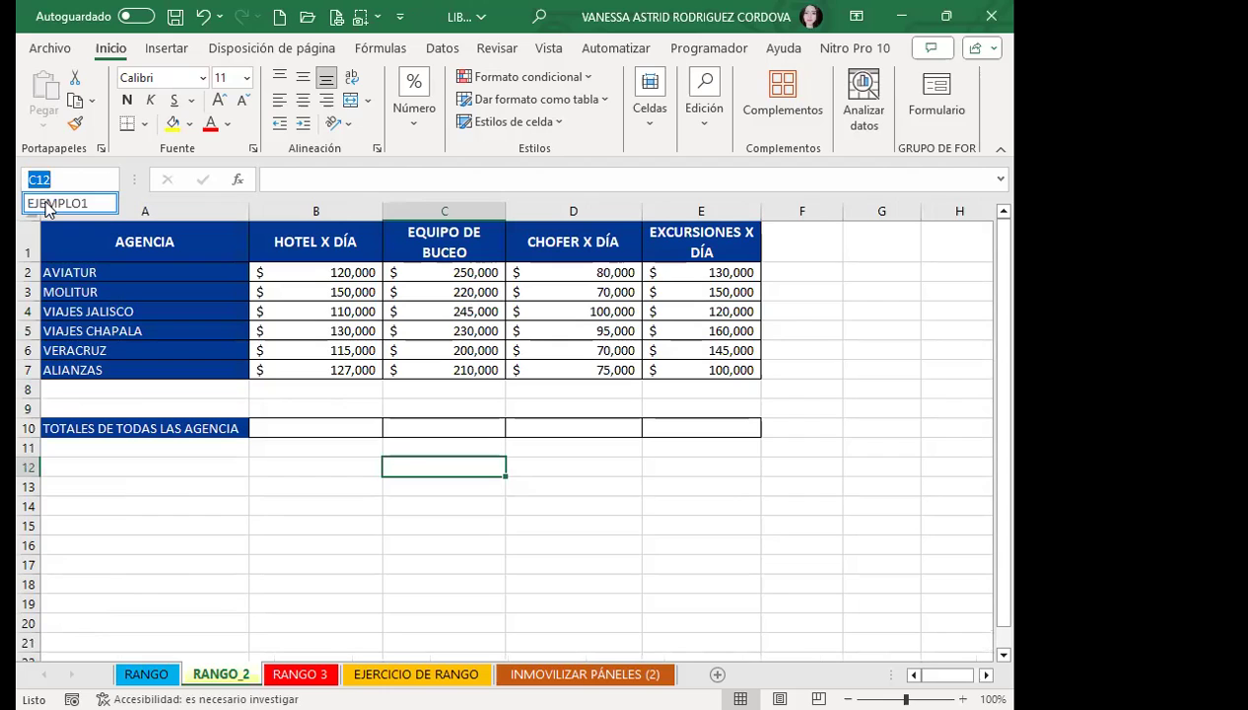
{"action": "left_click", "coordinate": [50, 203]}
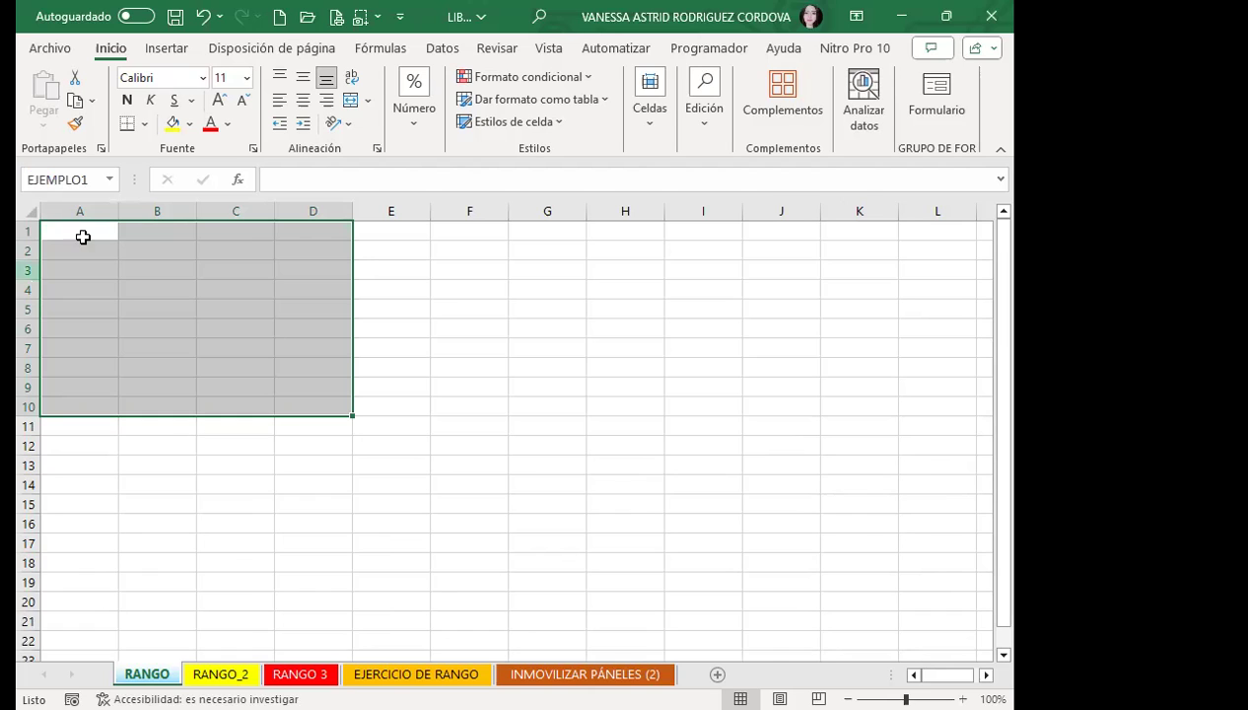
{"action": "left_click_drag", "start_coordinate": [88, 237], "coordinate": [295, 368]}
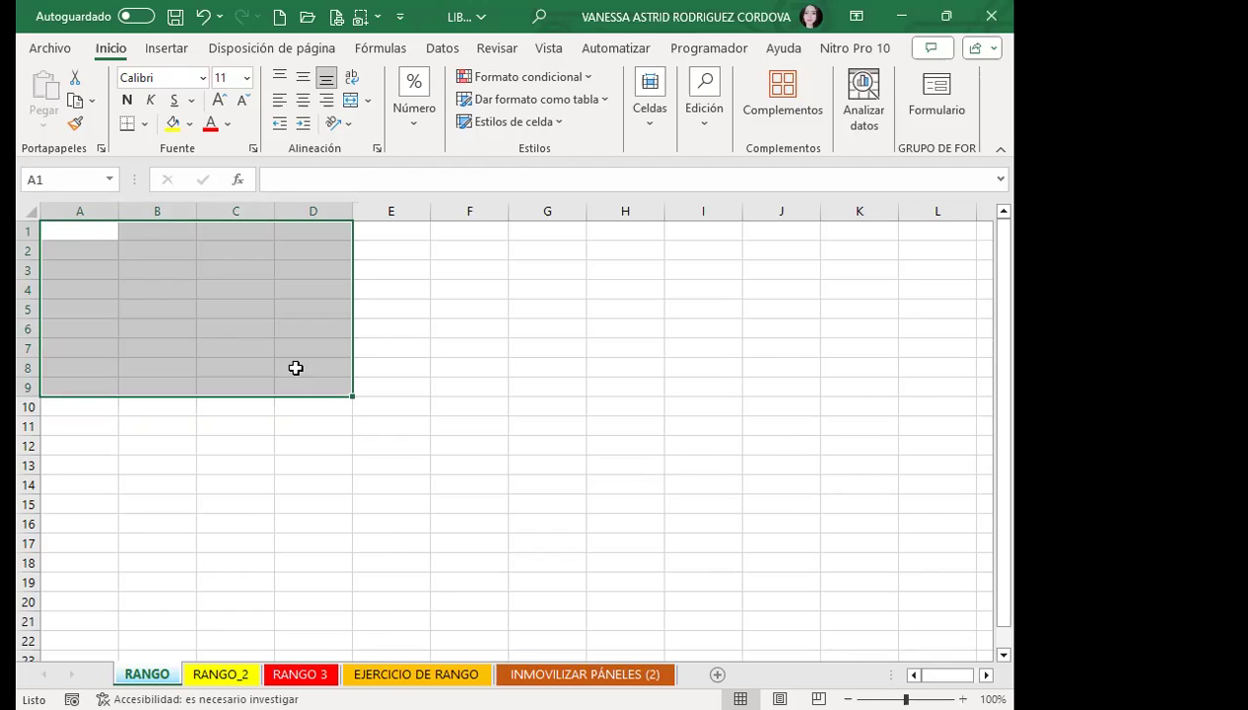
{"action": "left_click", "coordinate": [110, 179]}
{"action": "left_click", "coordinate": [55, 200]}
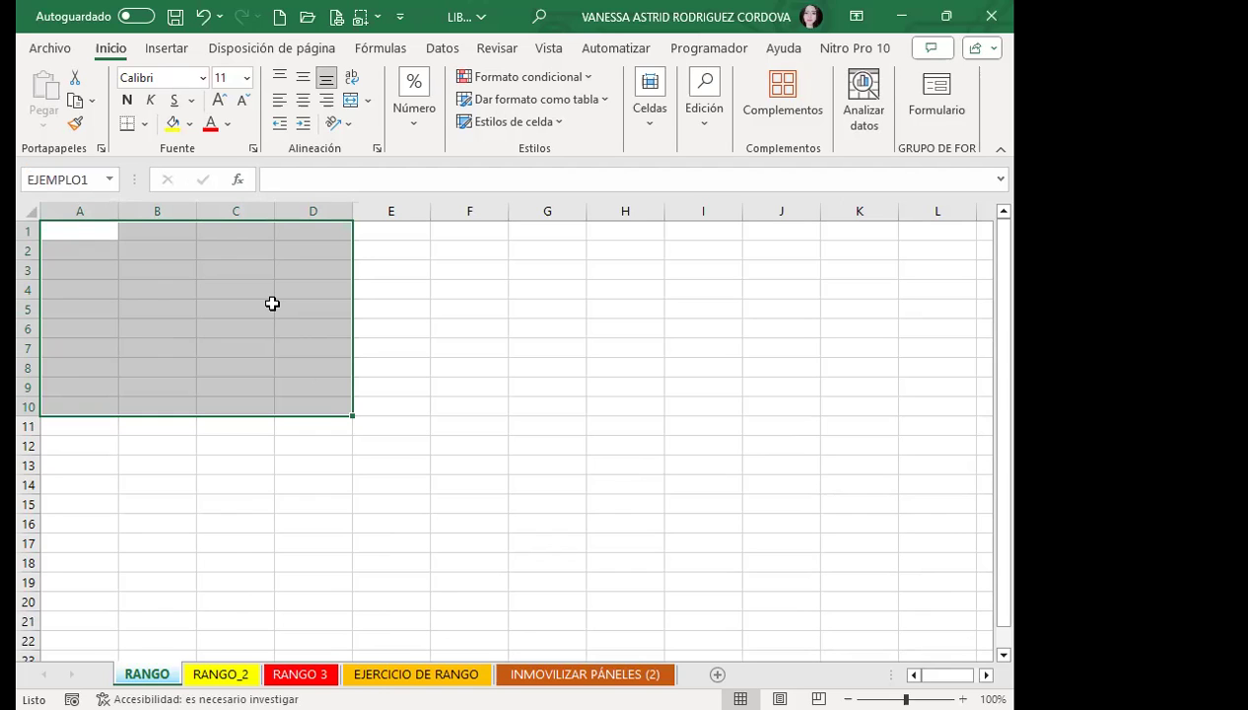
{"action": "left_click", "coordinate": [299, 673]}
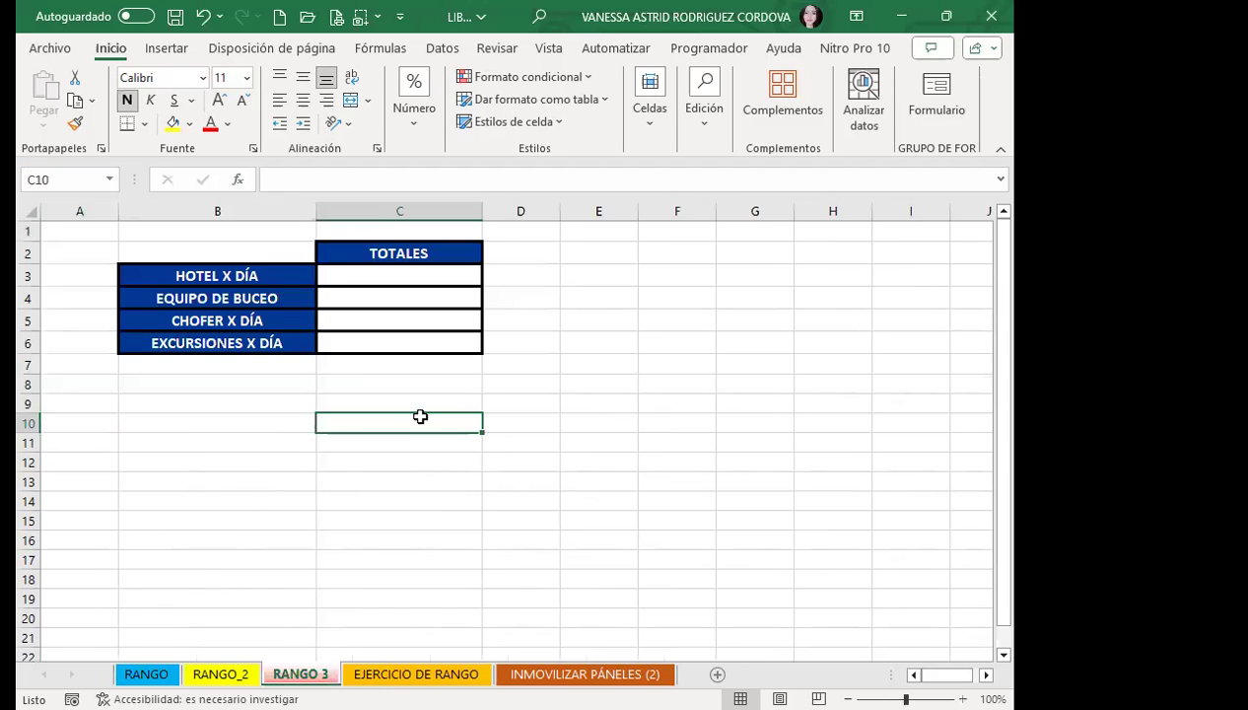
{"action": "left_click", "coordinate": [110, 179]}
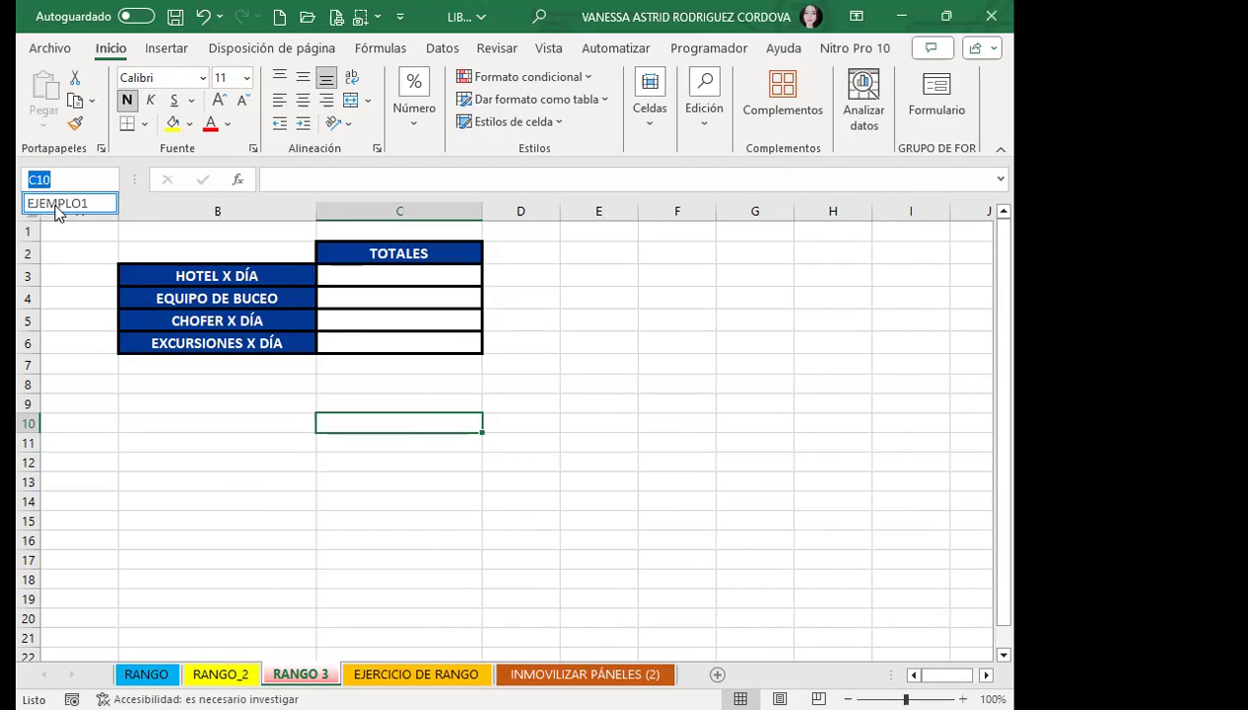
{"action": "left_click", "coordinate": [57, 204]}
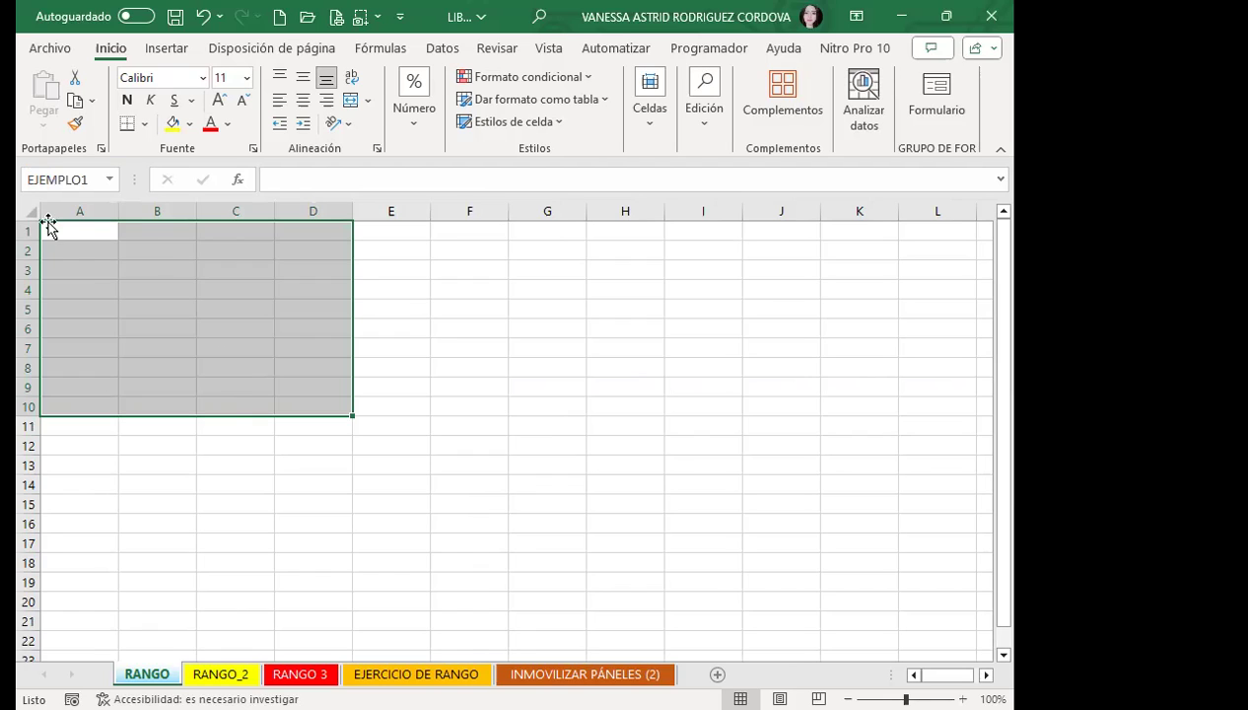
{"action": "left_click", "coordinate": [206, 283]}
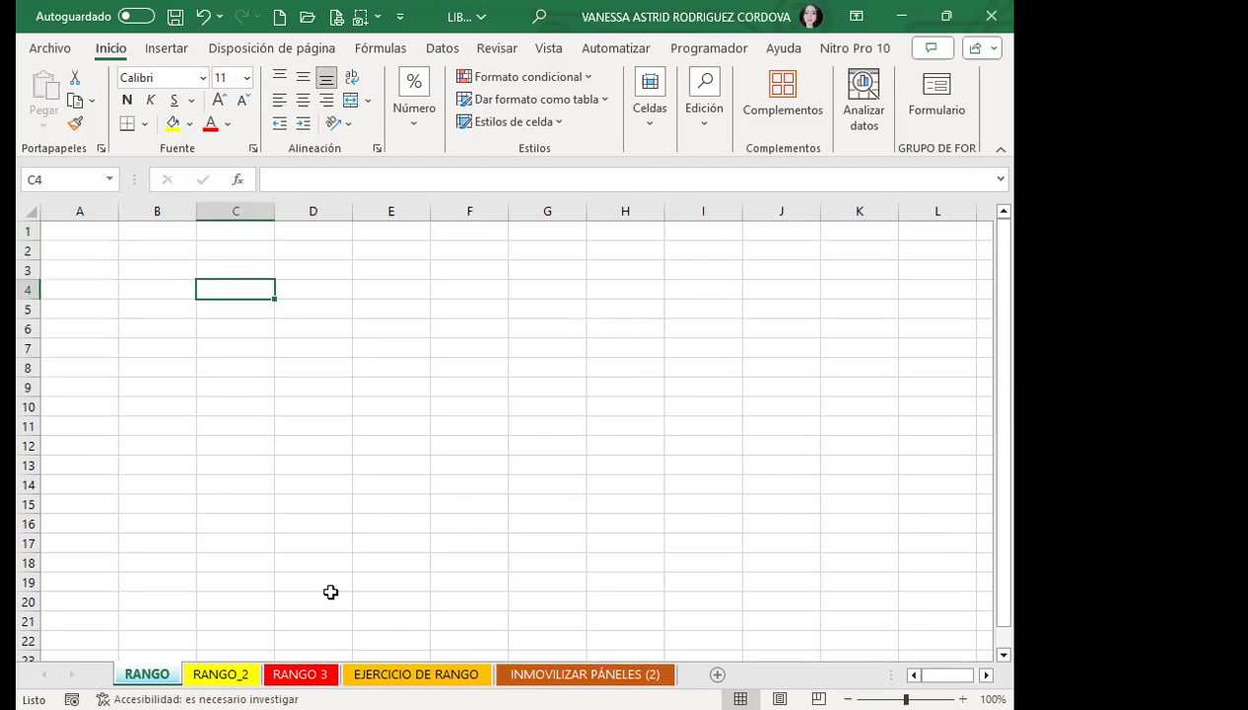
{"action": "key", "text": "ctrl+Page_Down"}
{"action": "key", "text": "ctrl+Page_Down"}
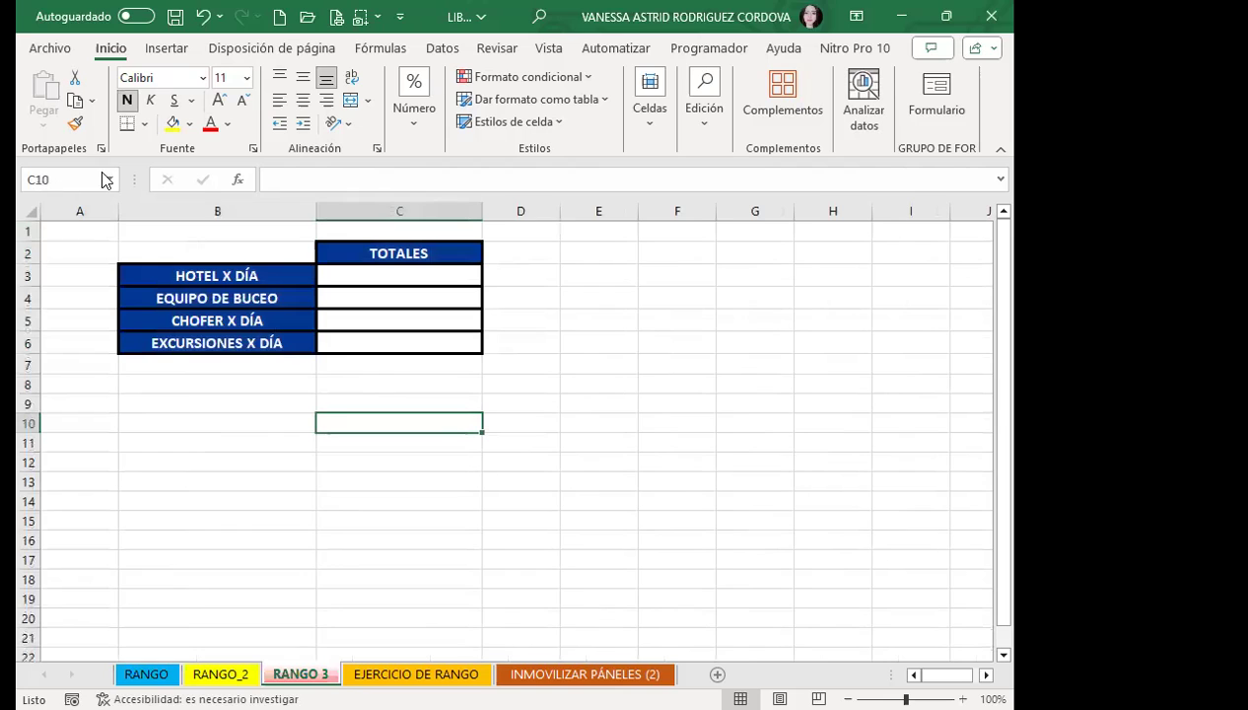
{"action": "left_click", "coordinate": [58, 181]}
{"action": "type", "text": "EJEMPLO1"}
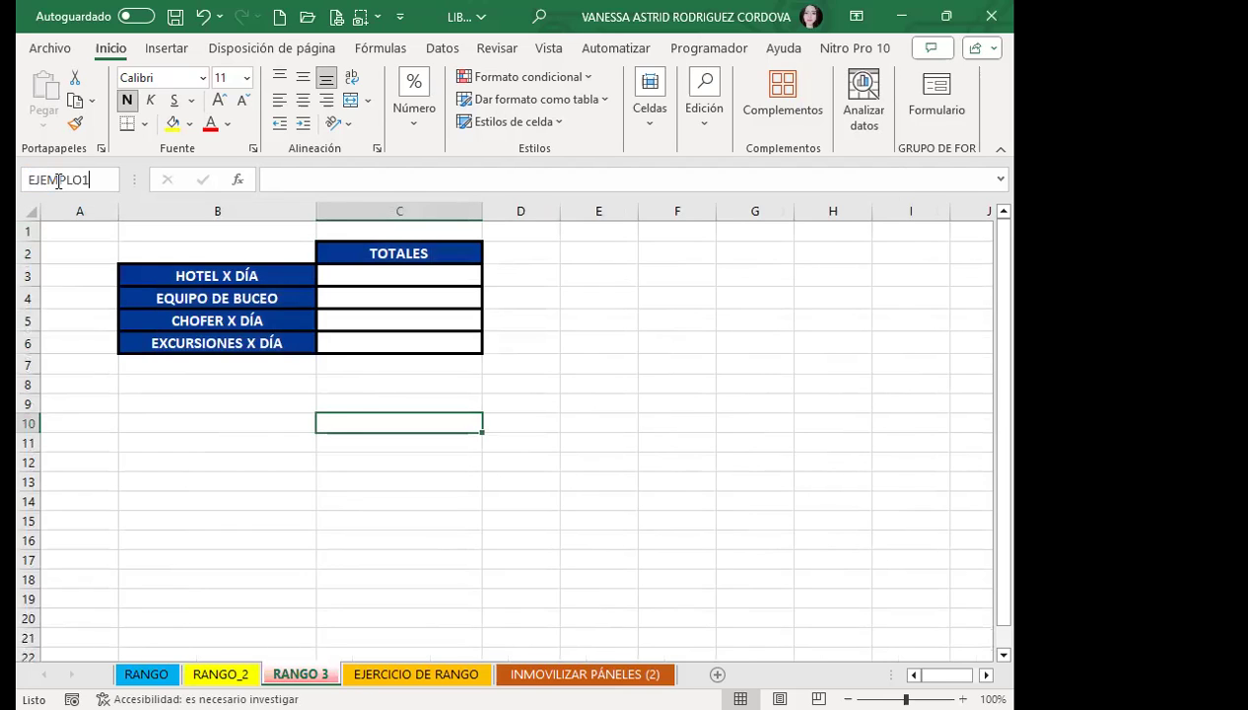
{"action": "key", "text": "Return"}
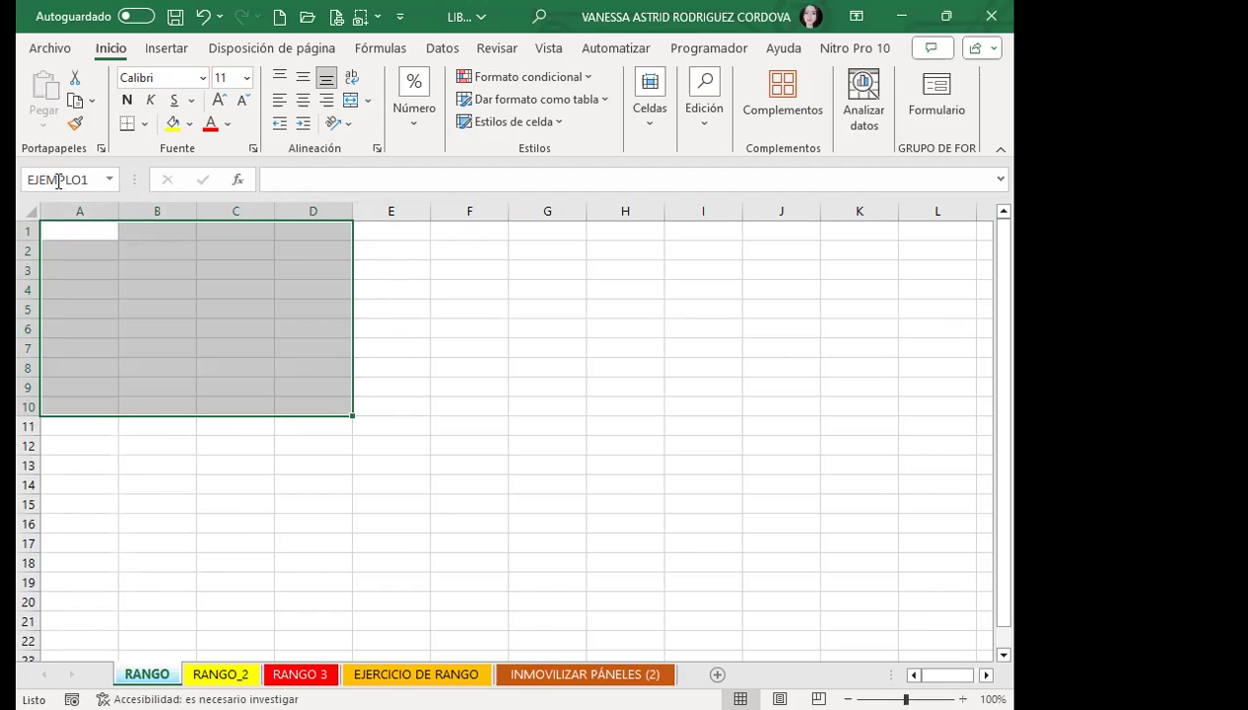
{"action": "left_click_drag", "start_coordinate": [402, 342], "coordinate": [401, 336]}
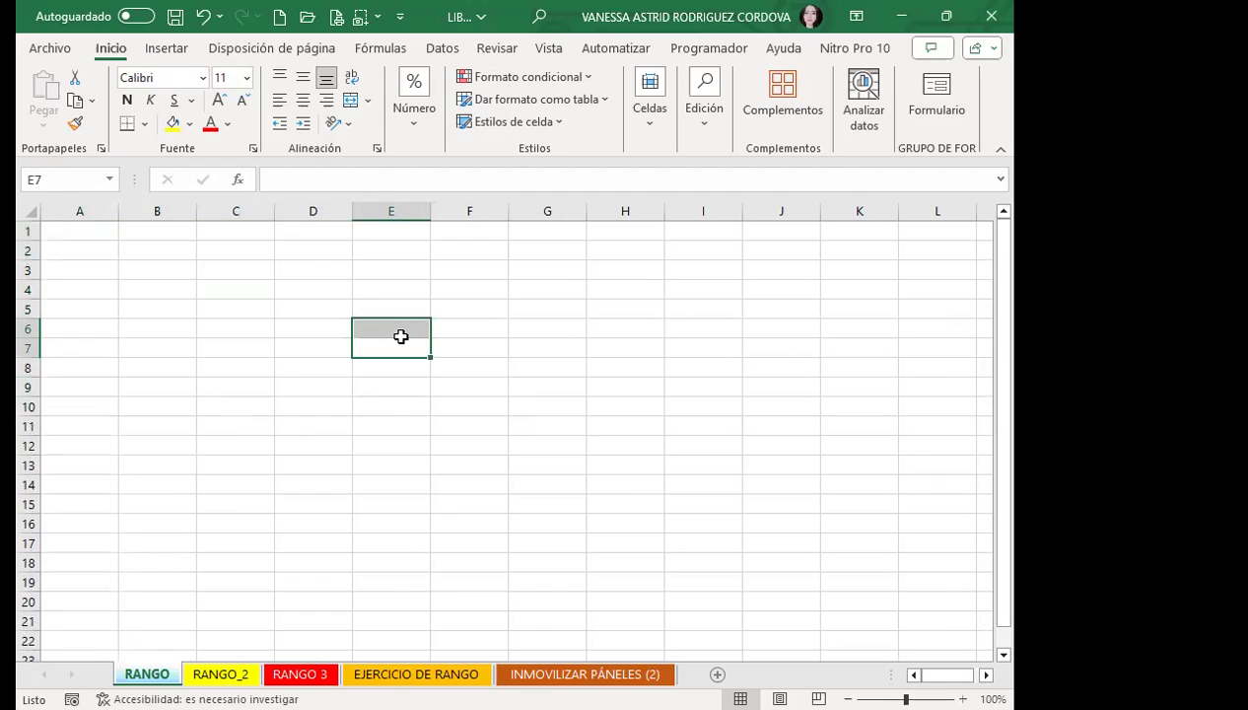
{"action": "left_click", "coordinate": [328, 348]}
{"action": "left_click", "coordinate": [92, 233]}
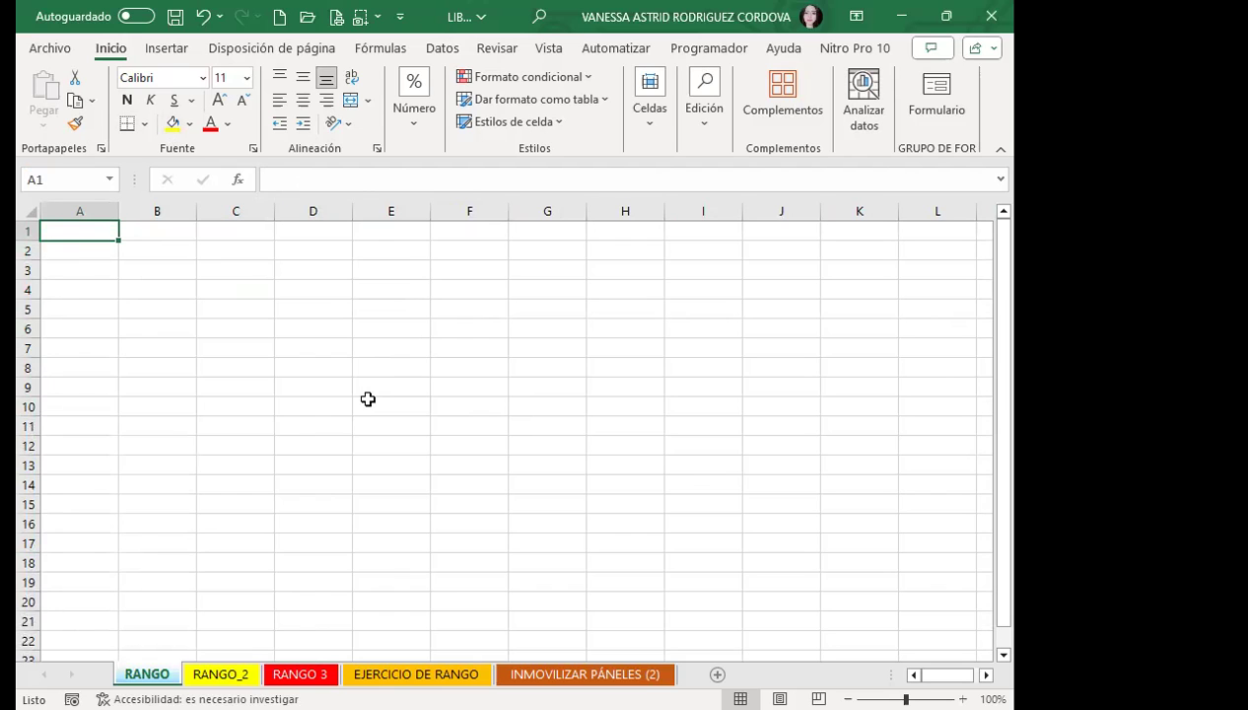
Step: Open Fórmulas > Administrador de nombres and open Editar nombre for EJEMPLO1
{"action": "left_click", "coordinate": [371, 51]}
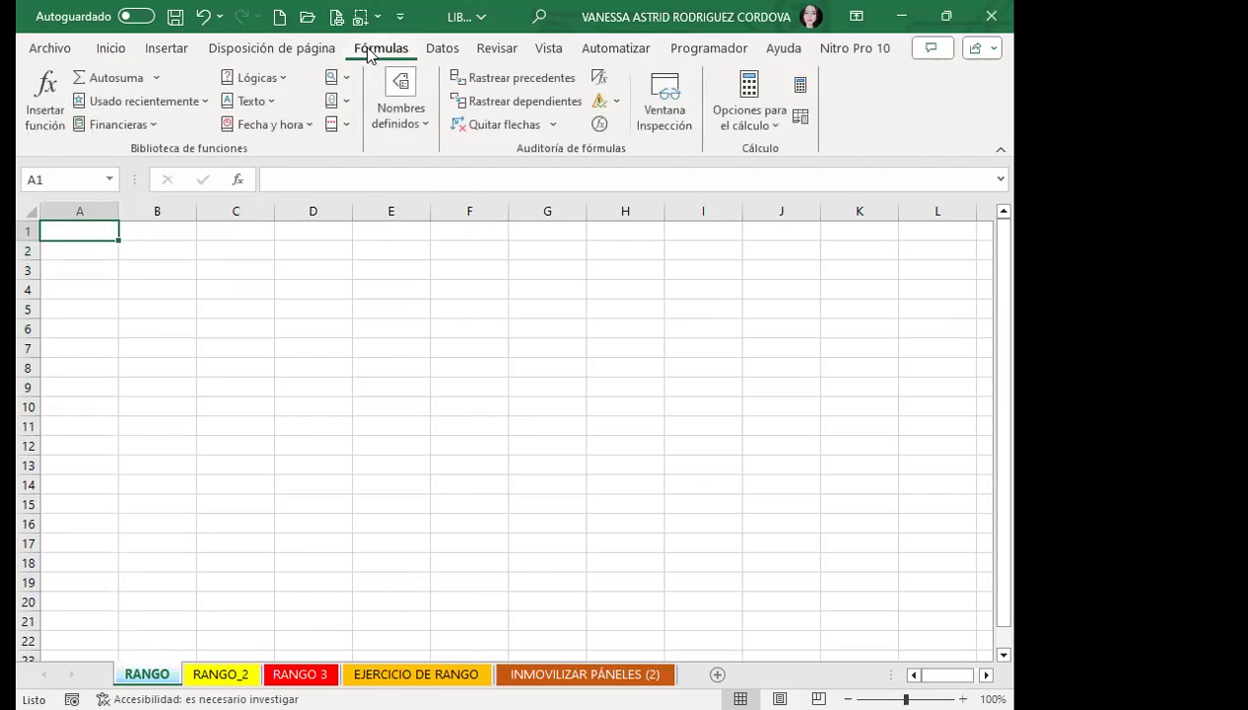
{"action": "left_click", "coordinate": [405, 120]}
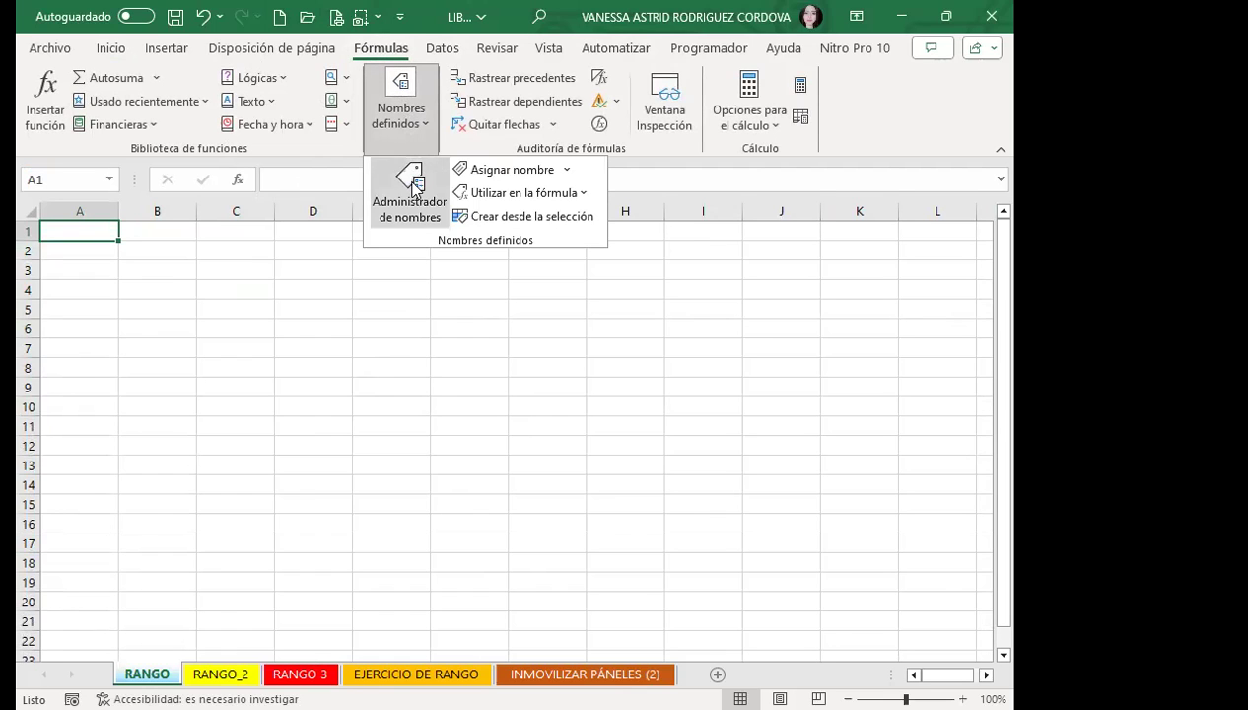
{"action": "left_click", "coordinate": [412, 190]}
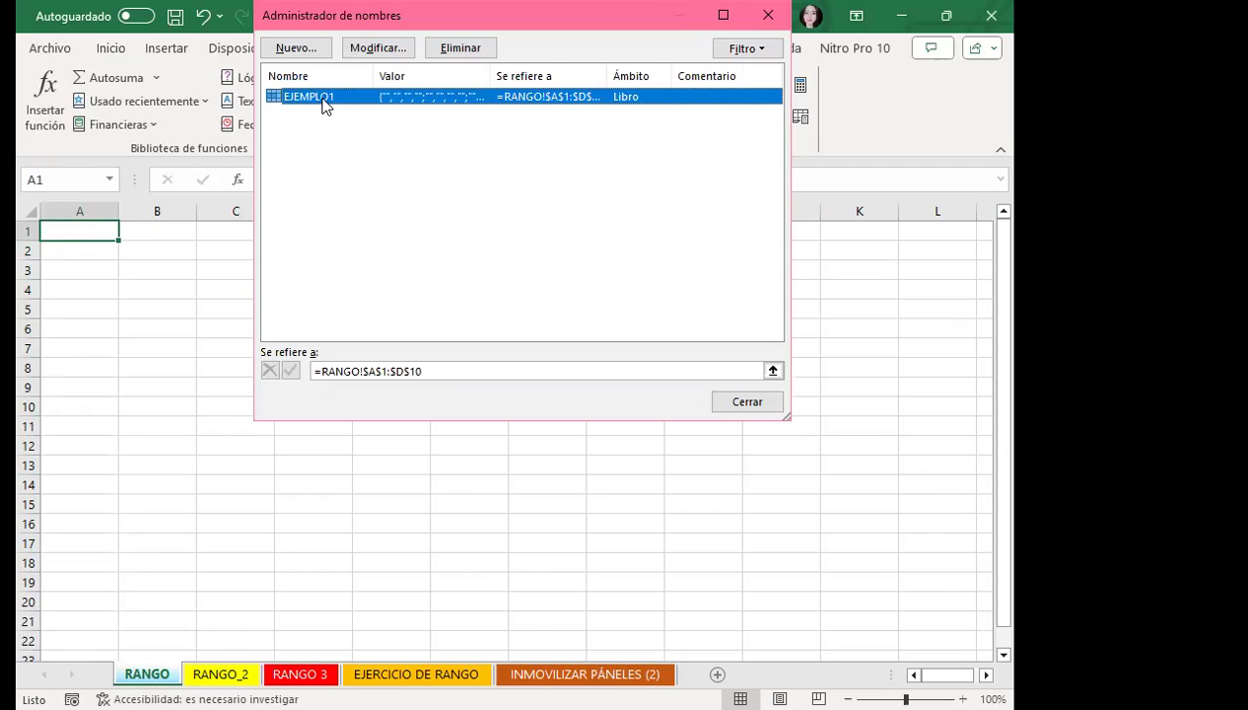
{"action": "double_click", "coordinate": [517, 102]}
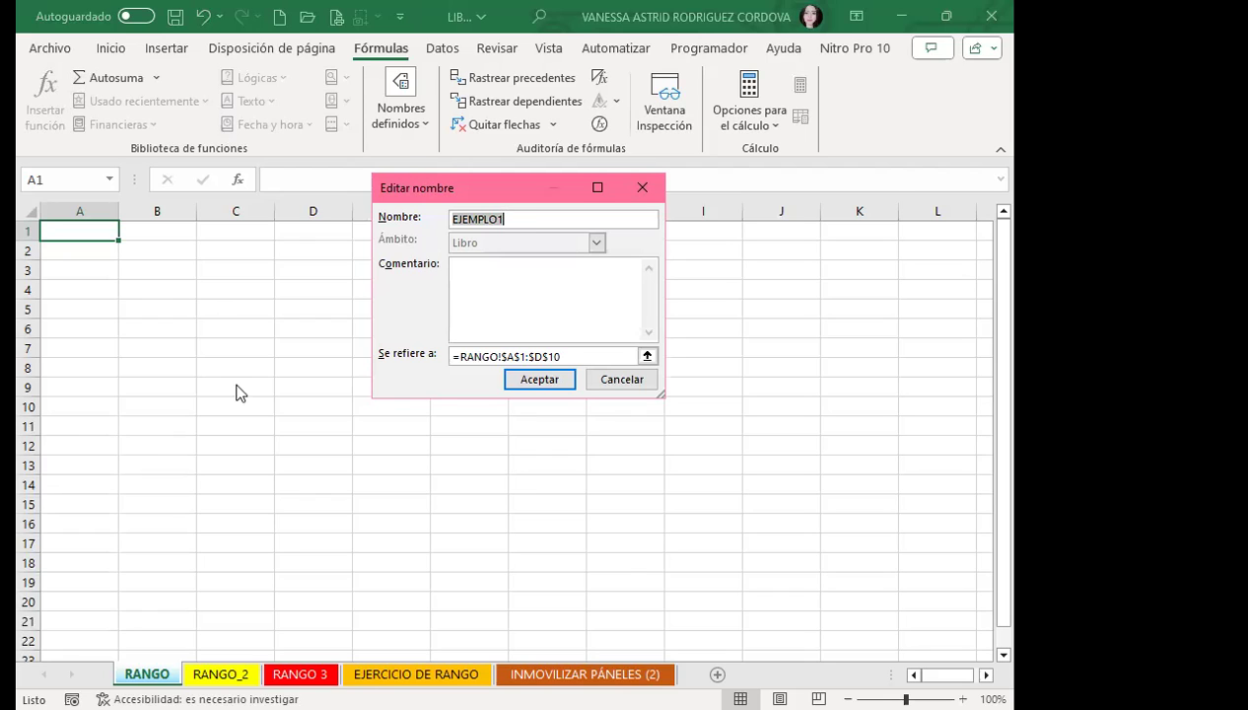
Step: Clear and confirm EJEMPLO1's reference, then reopen it to show =RANGO!$A$1:$D$10 on the sheet
{"action": "left_click", "coordinate": [556, 358]}
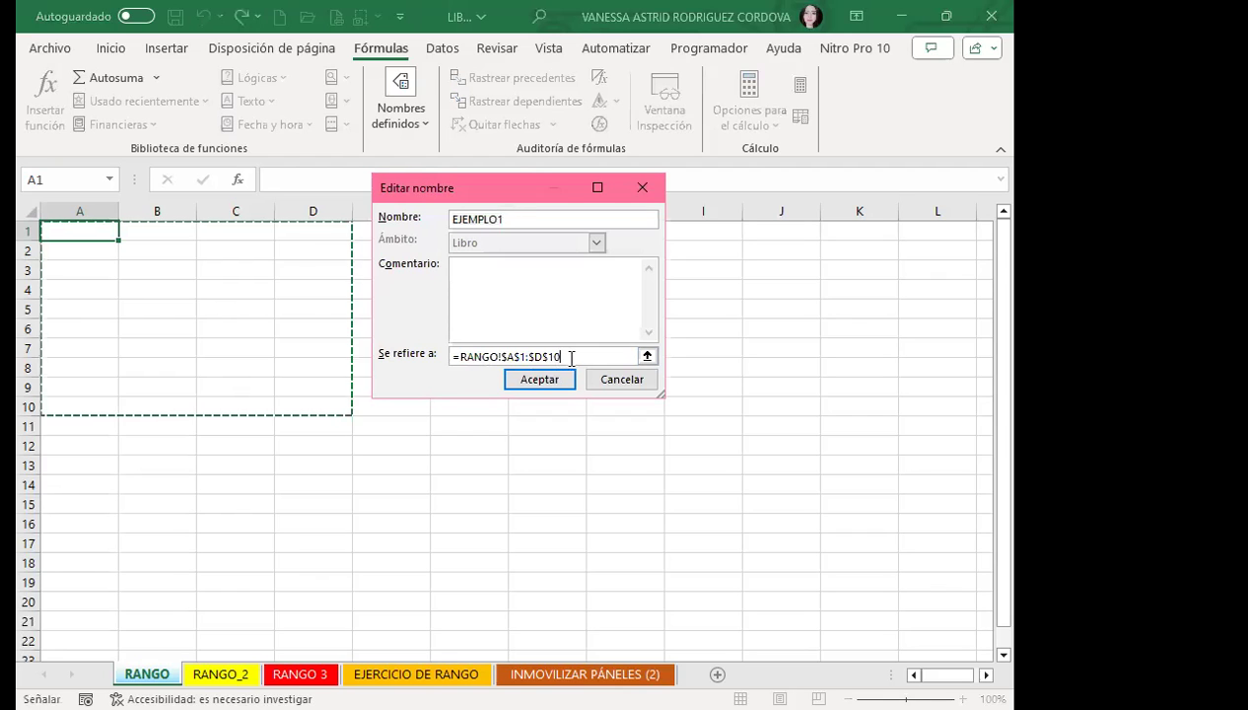
{"action": "key", "text": "ctrl+a"}
{"action": "key", "text": "Delete"}
{"action": "left_click", "coordinate": [541, 386]}
{"action": "double_click", "coordinate": [309, 174]}
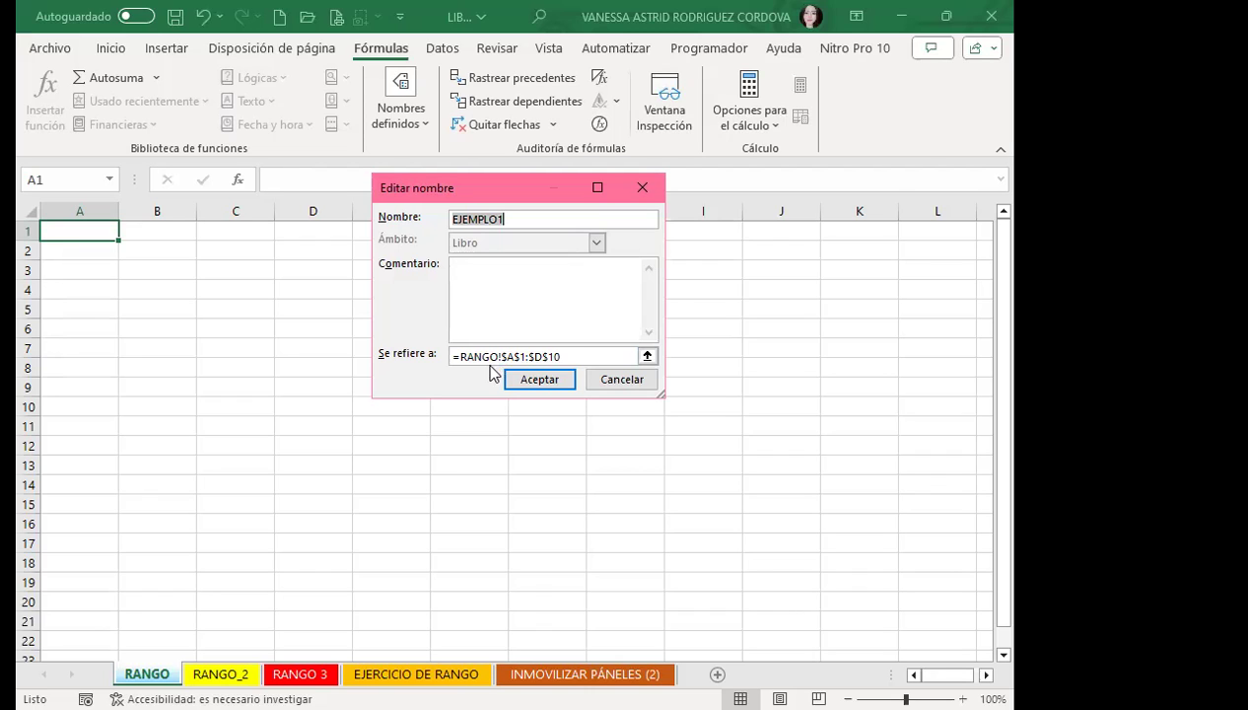
{"action": "left_click", "coordinate": [577, 357]}
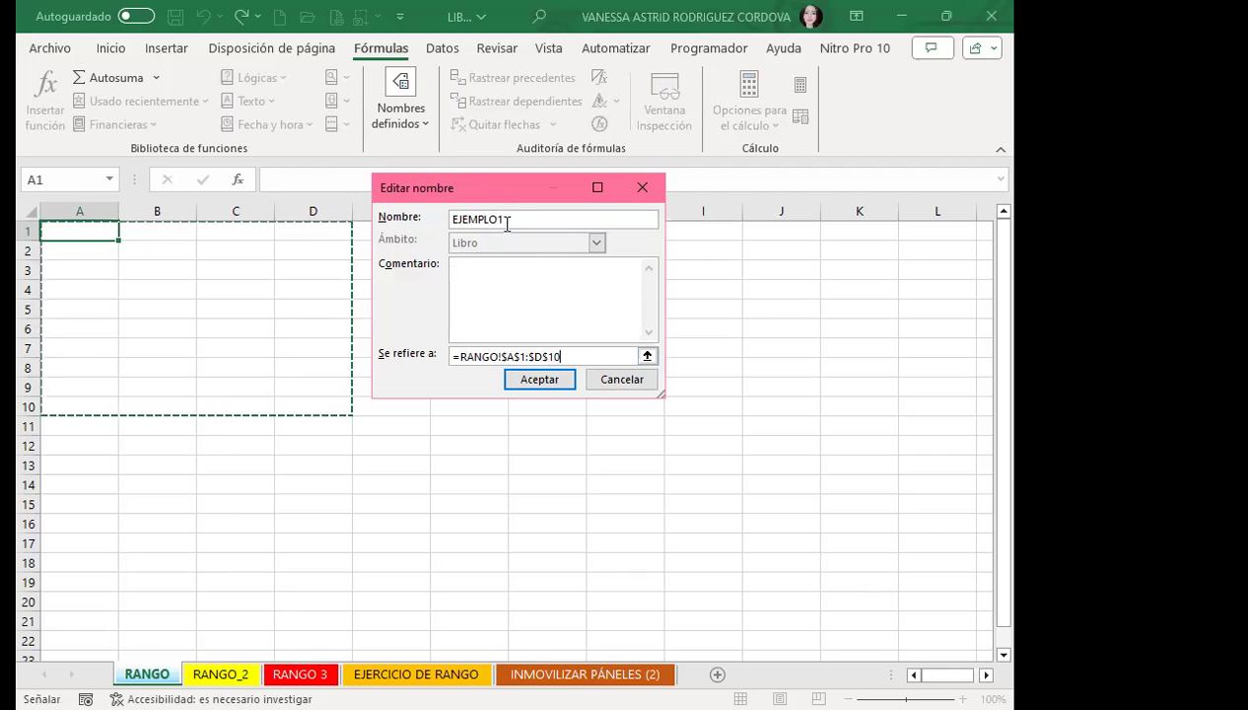
Step: Close Editar nombre, cancel a trial deletion of EJEMPLO1, and close Administrador de nombres
{"action": "left_click", "coordinate": [623, 380]}
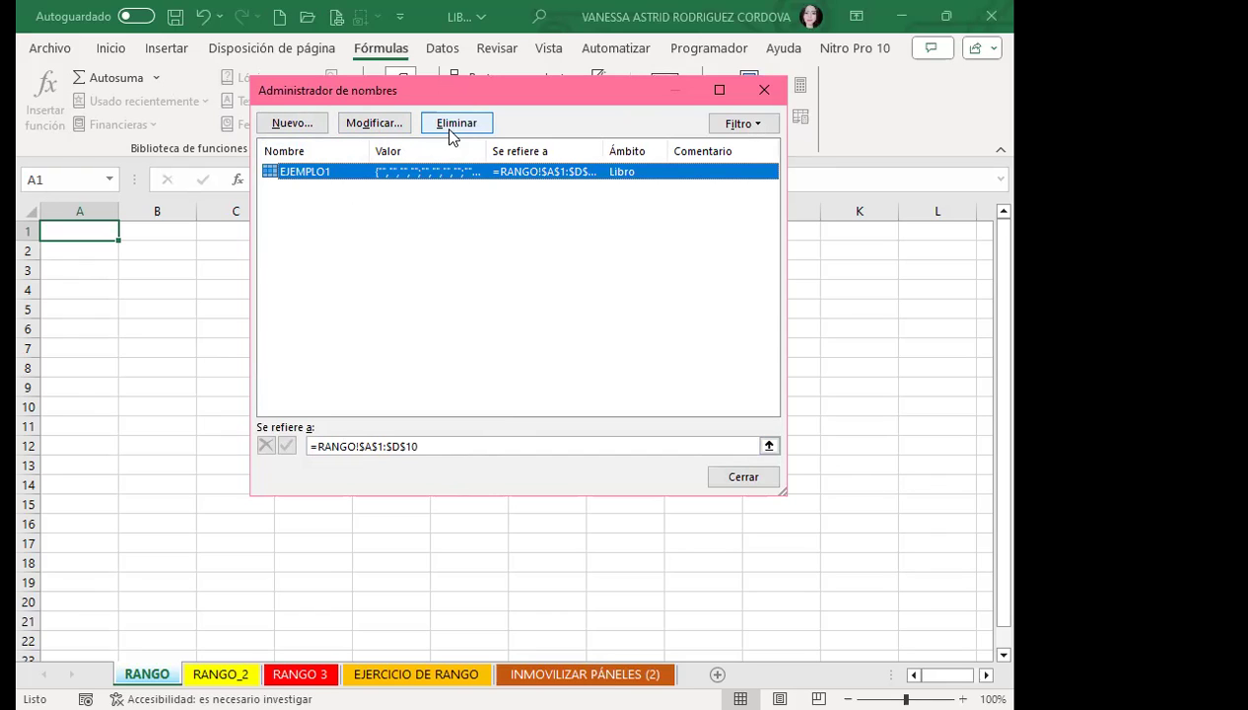
{"action": "left_click", "coordinate": [453, 126]}
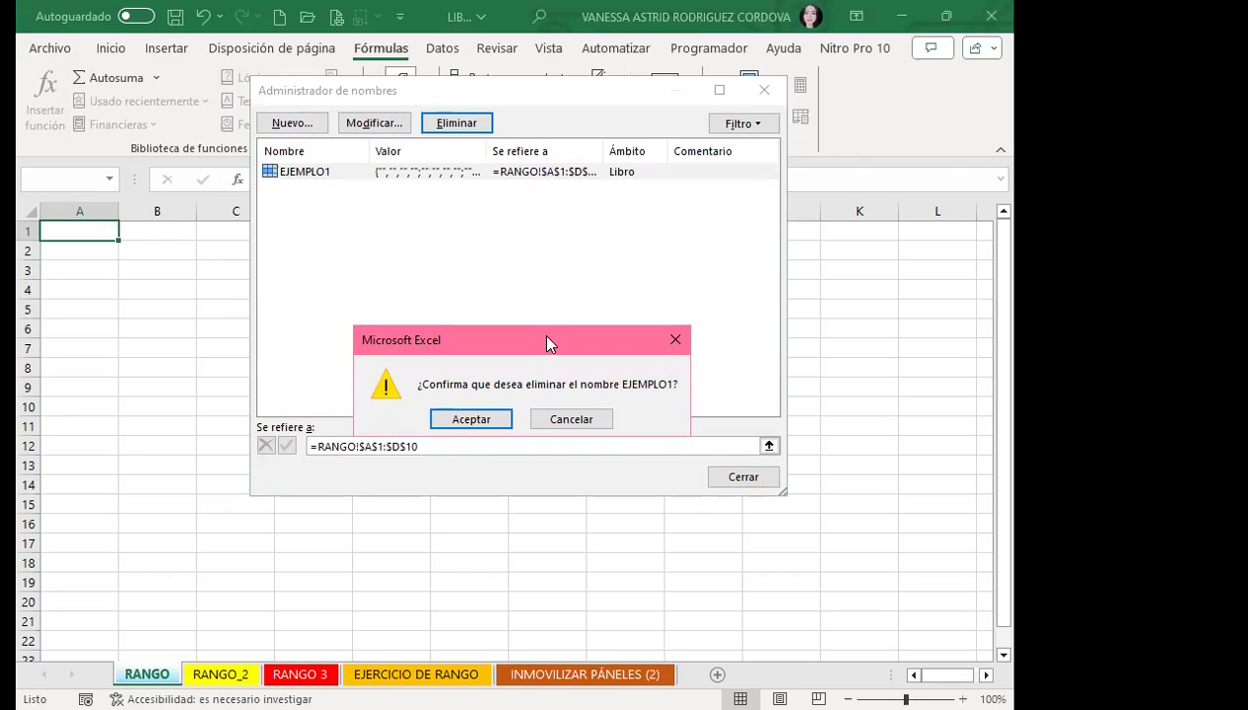
{"action": "left_click", "coordinate": [585, 420]}
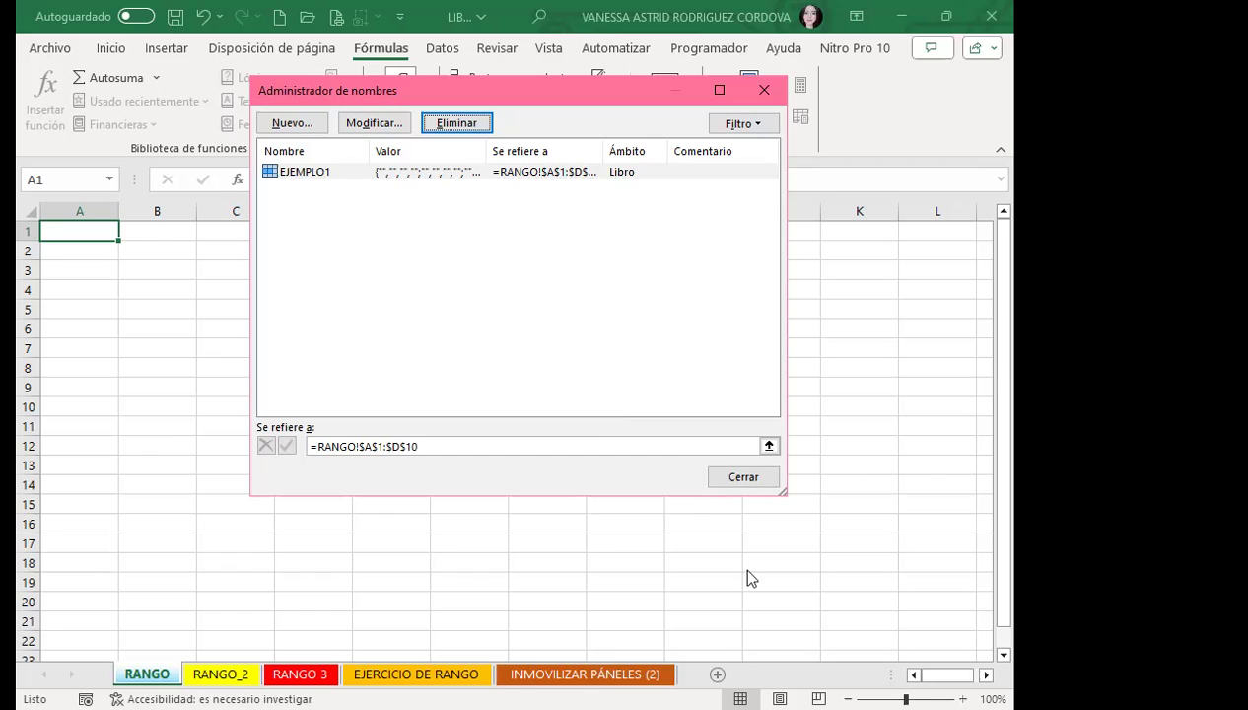
{"action": "left_click", "coordinate": [755, 477]}
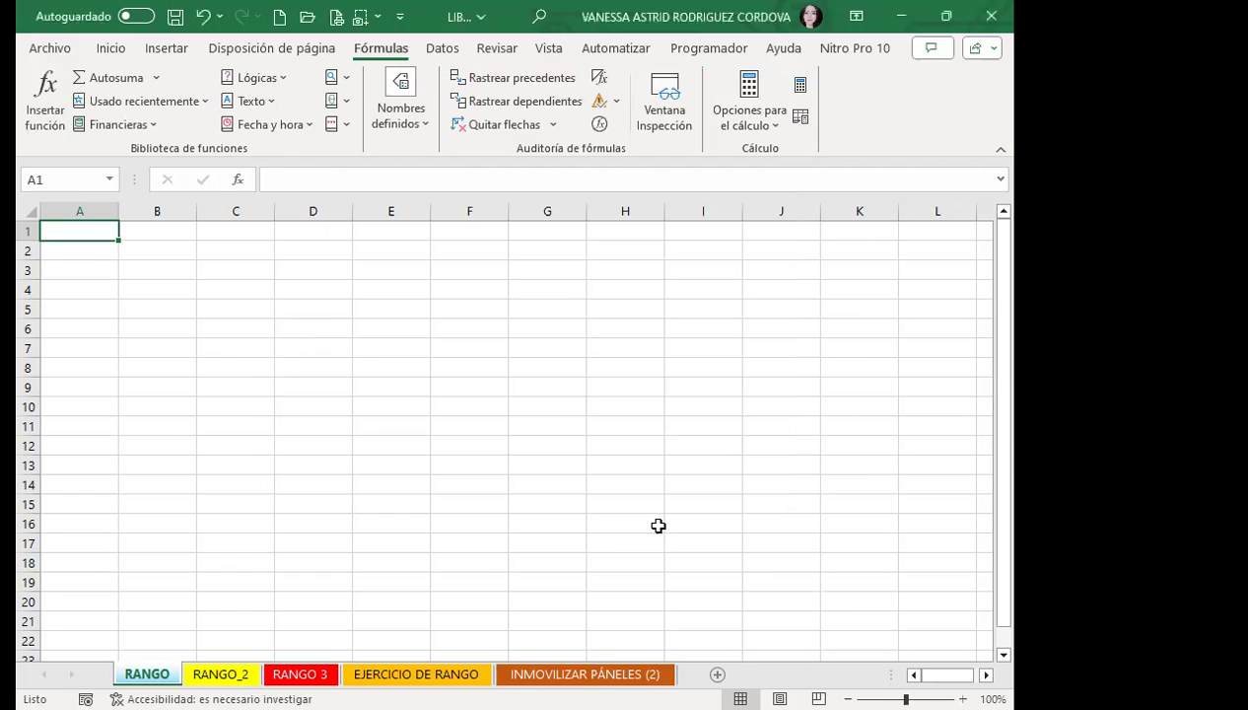
Step: Ctrl-select A15:A26, B21, C15:C26, E15:E26, F15, F26, G15:G26, I15:I26, J15, J26 and K15:K26
{"action": "scroll", "coordinate": [72, 394], "scroll_direction": "down", "scroll_amount": 3}
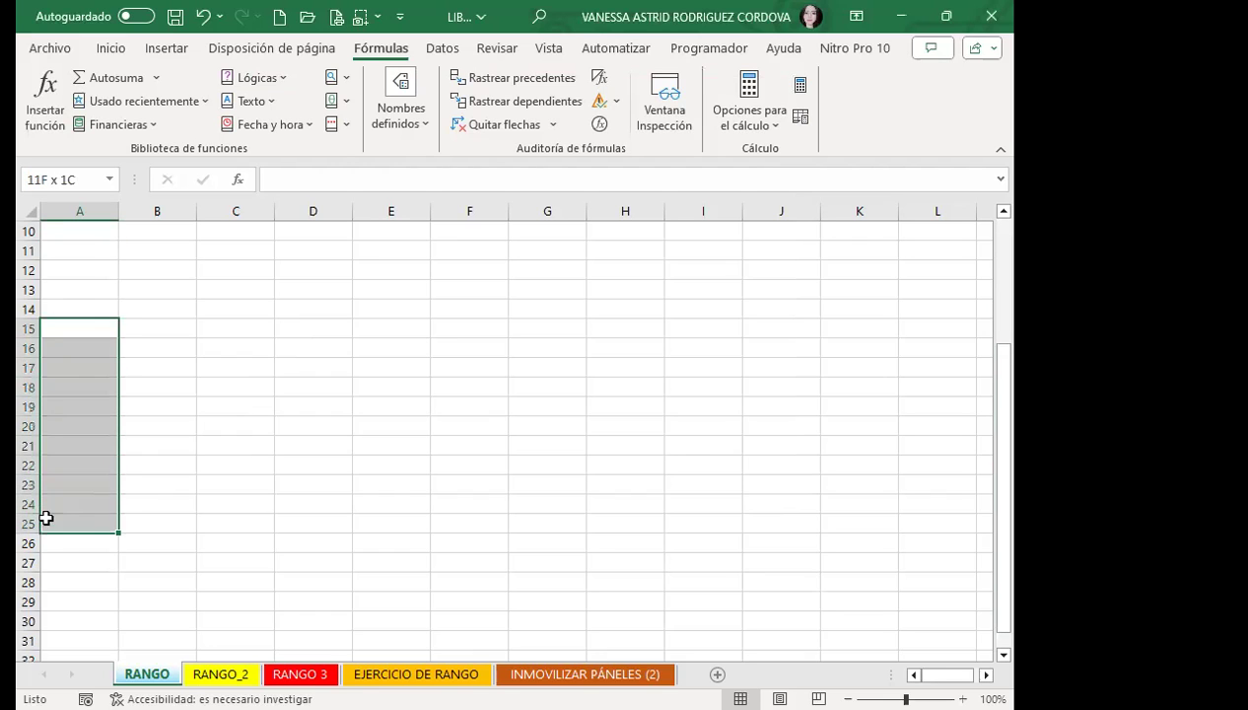
{"action": "left_click_drag", "start_coordinate": [58, 403], "coordinate": [44, 538]}
{"action": "left_click", "coordinate": [143, 445], "text": "ctrl"}
{"action": "left_click_drag", "start_coordinate": [228, 328], "coordinate": [223, 543], "text": "ctrl"}
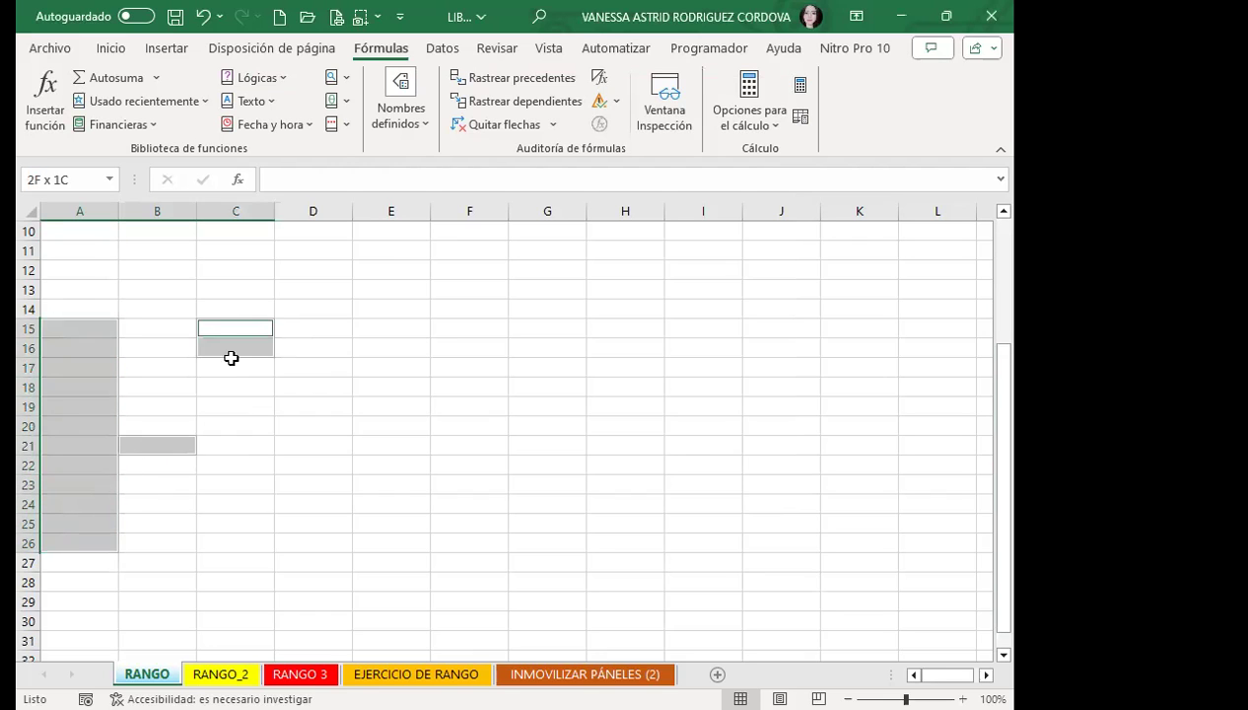
{"action": "left_click_drag", "start_coordinate": [368, 326], "coordinate": [363, 539]}
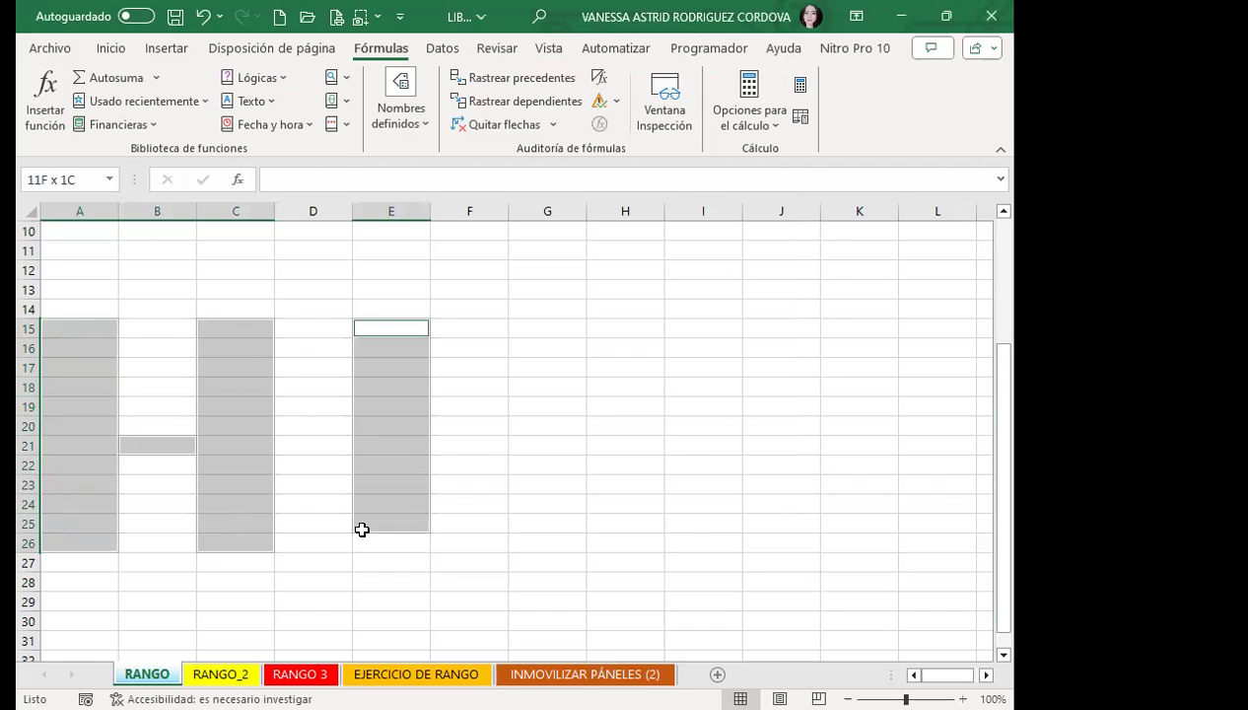
{"action": "left_click", "coordinate": [455, 537], "text": "ctrl"}
{"action": "left_click", "coordinate": [528, 539], "text": "ctrl"}
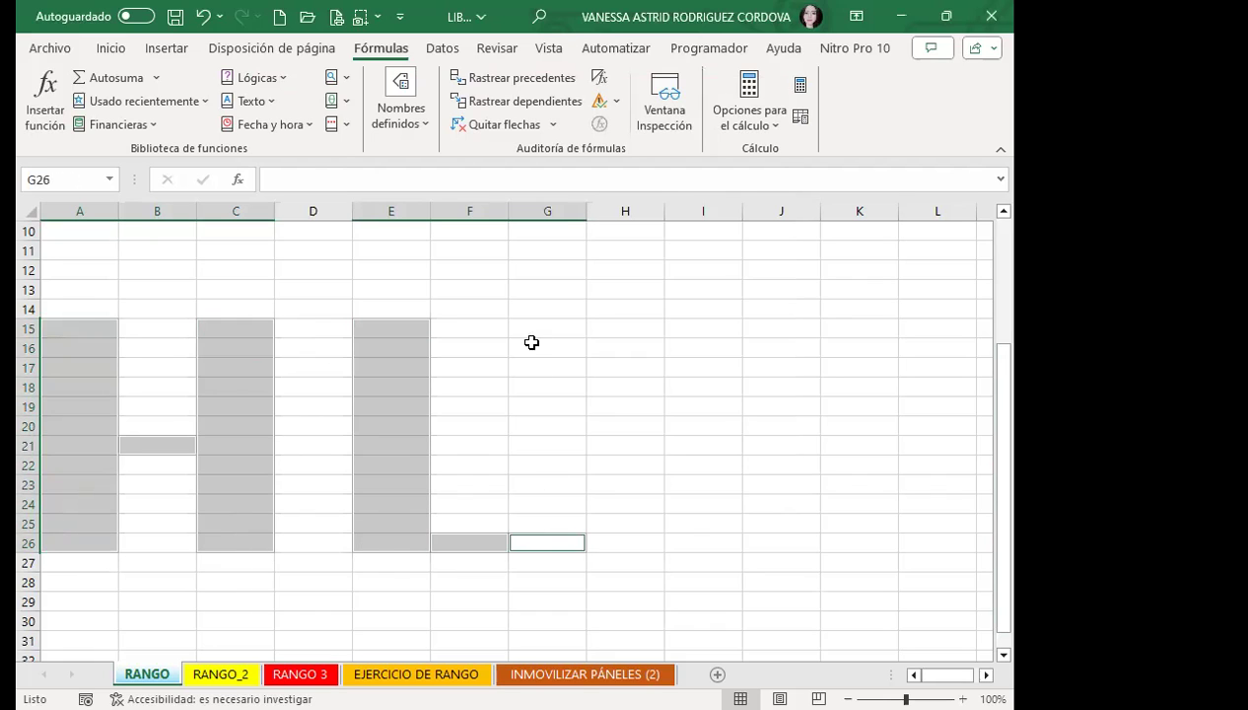
{"action": "left_click_drag", "start_coordinate": [529, 329], "coordinate": [520, 540]}
{"action": "left_click", "coordinate": [458, 328], "text": "ctrl"}
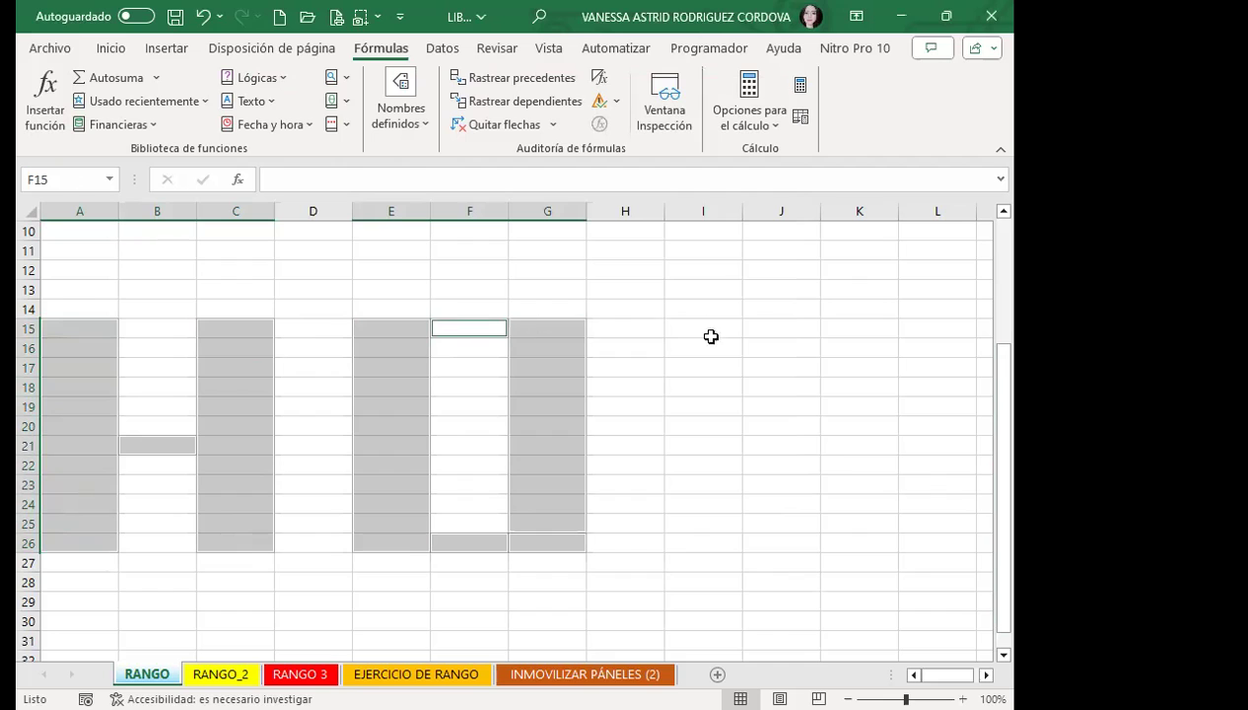
{"action": "left_click_drag", "start_coordinate": [694, 330], "coordinate": [699, 537], "text": "ctrl"}
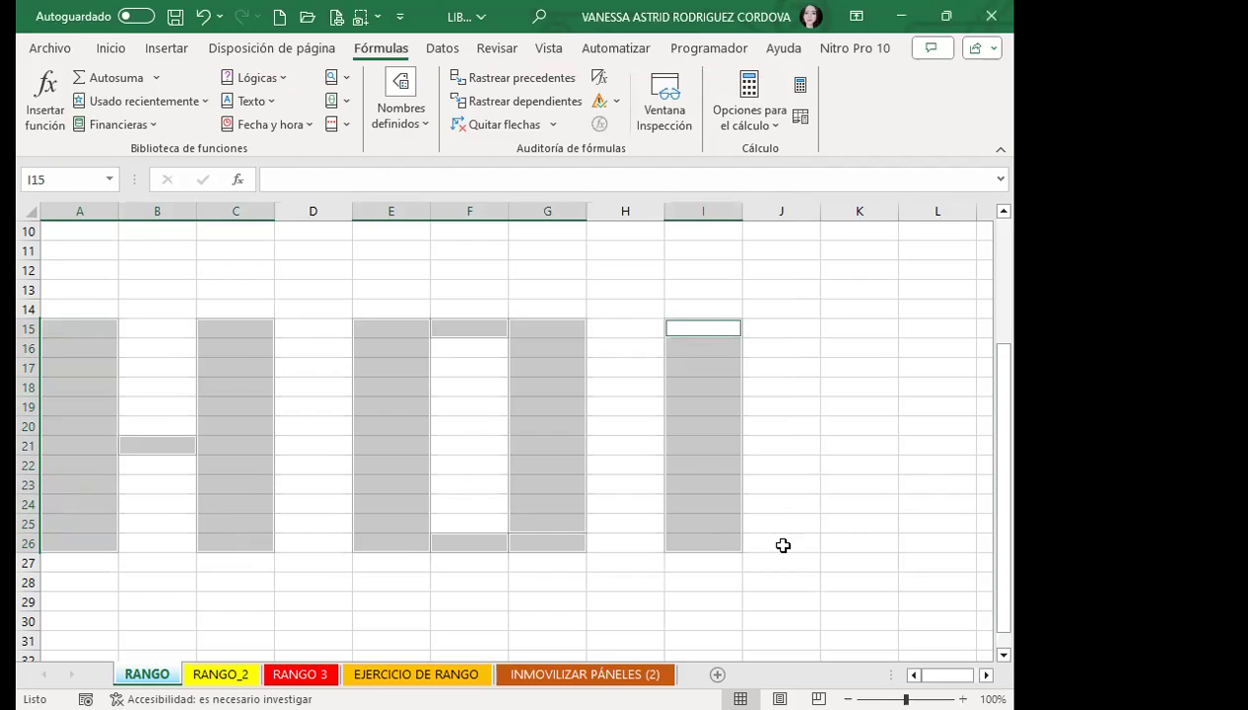
{"action": "left_click", "coordinate": [780, 541], "text": "ctrl"}
{"action": "left_click_drag", "start_coordinate": [836, 543], "coordinate": [836, 325], "text": "ctrl"}
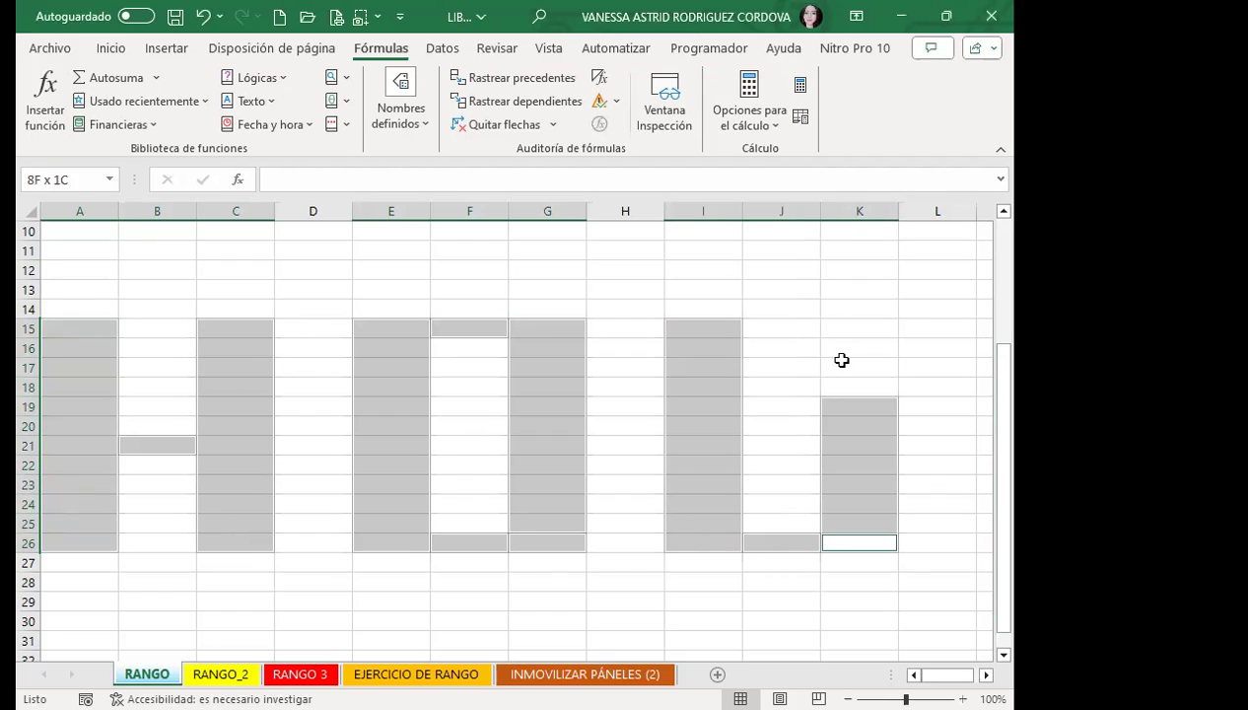
{"action": "left_click", "coordinate": [789, 326], "text": "ctrl"}
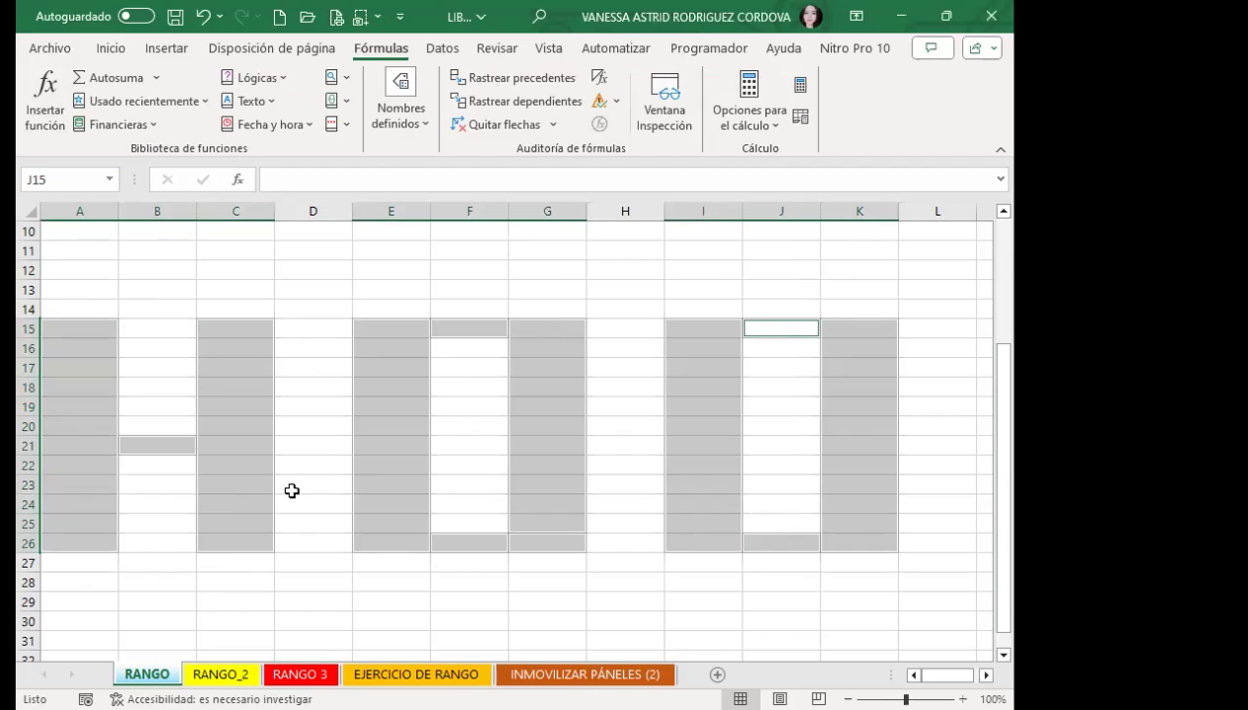
Step: Name the selection EJEMPLO2 in the Name Box, then reselect it from the names list to verify
{"action": "left_click", "coordinate": [54, 181]}
{"action": "type", "text": "EJEMPLO2"}
{"action": "key", "text": "Escape"}
{"action": "left_click", "coordinate": [549, 267]}
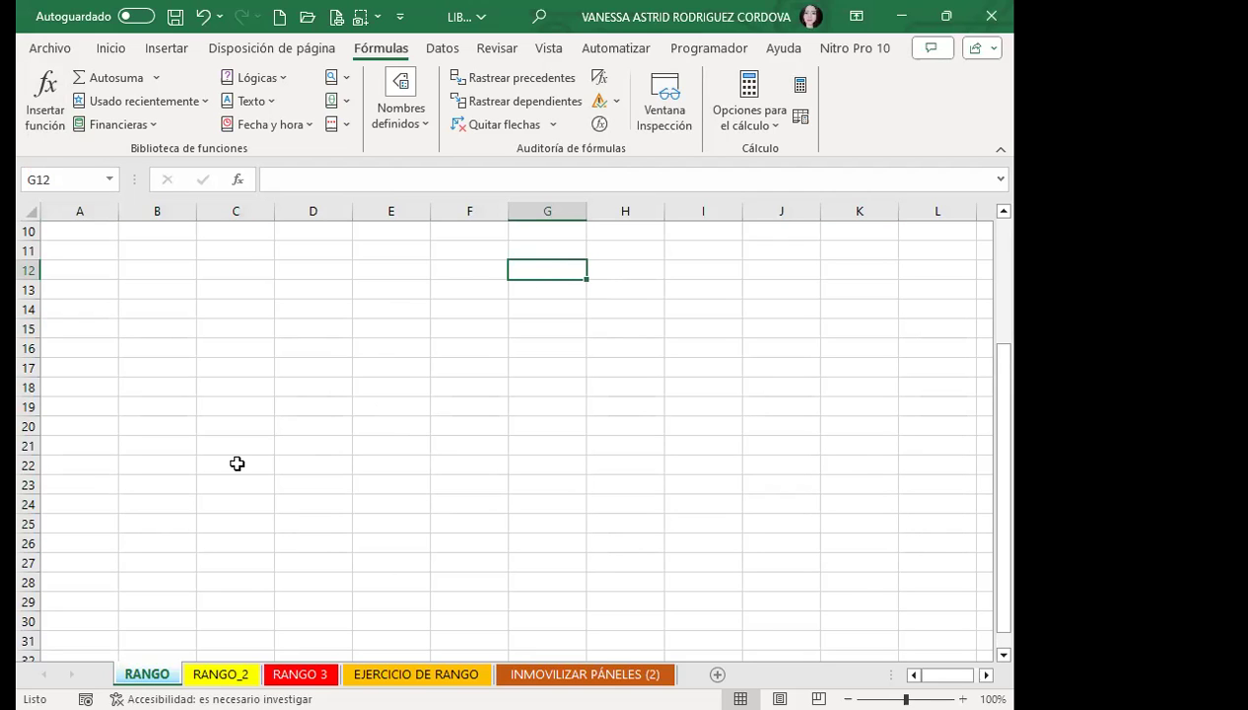
{"action": "left_click", "coordinate": [109, 181]}
{"action": "left_click", "coordinate": [67, 223]}
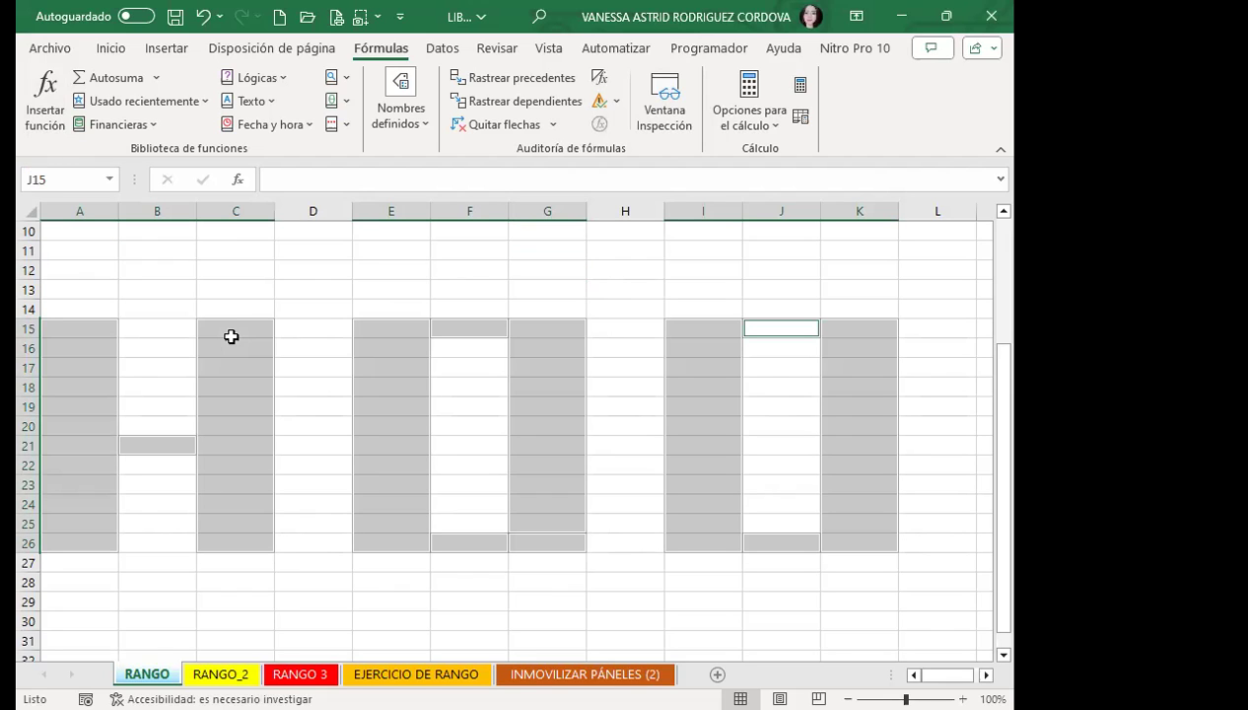
{"action": "left_click", "coordinate": [207, 284]}
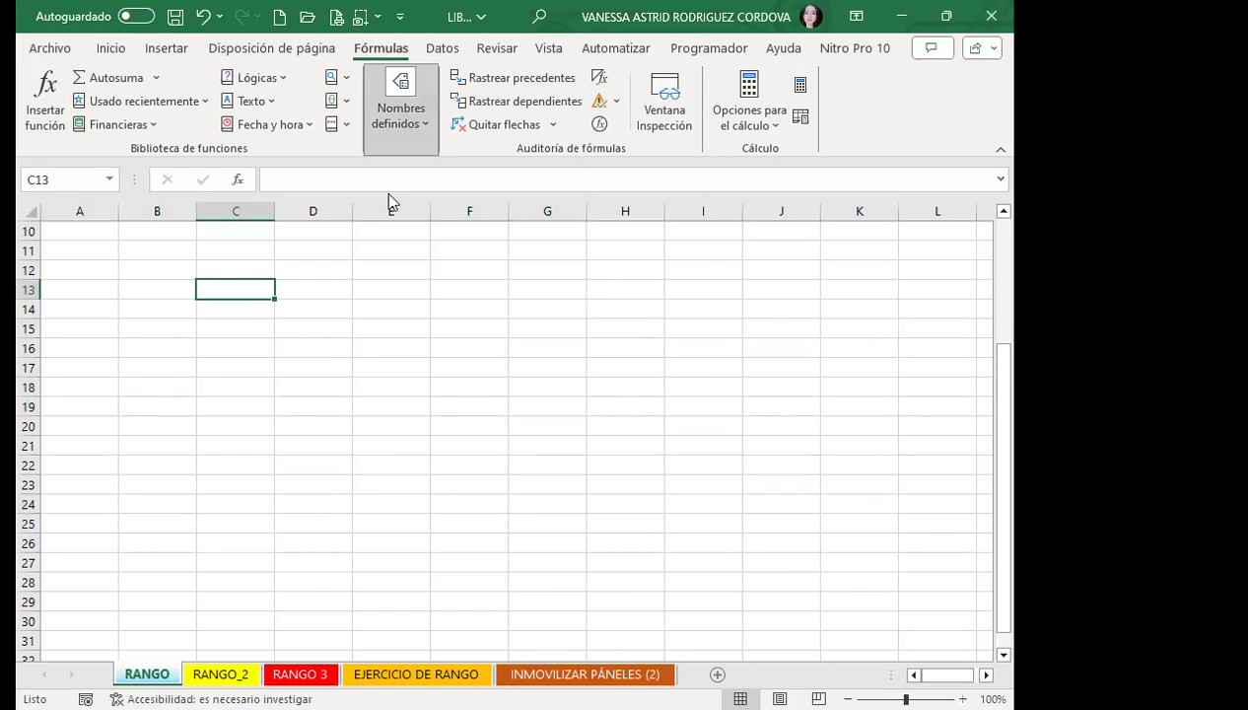
Step: Open Administrador de nombres, enlarge and move it to read EJEMPLO2's full reference, then close it
{"action": "left_click", "coordinate": [384, 191]}
{"action": "left_click", "coordinate": [290, 186]}
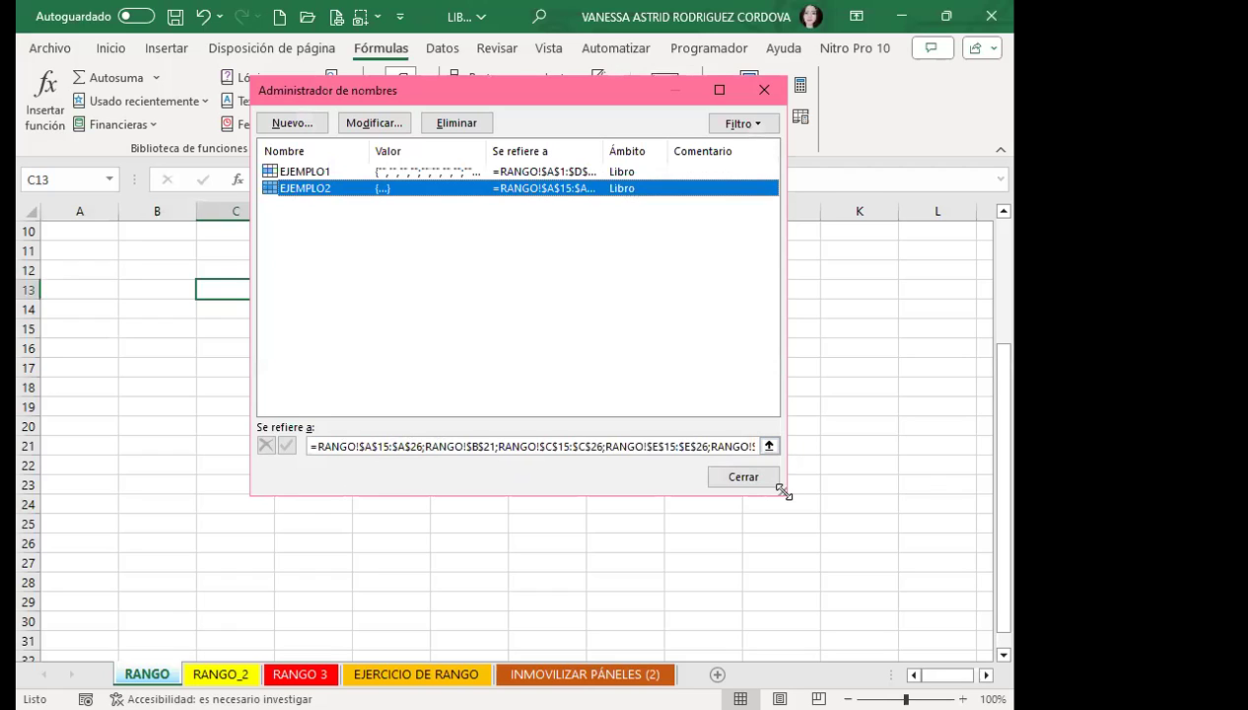
{"action": "left_click_drag", "start_coordinate": [784, 491], "coordinate": [981, 545]}
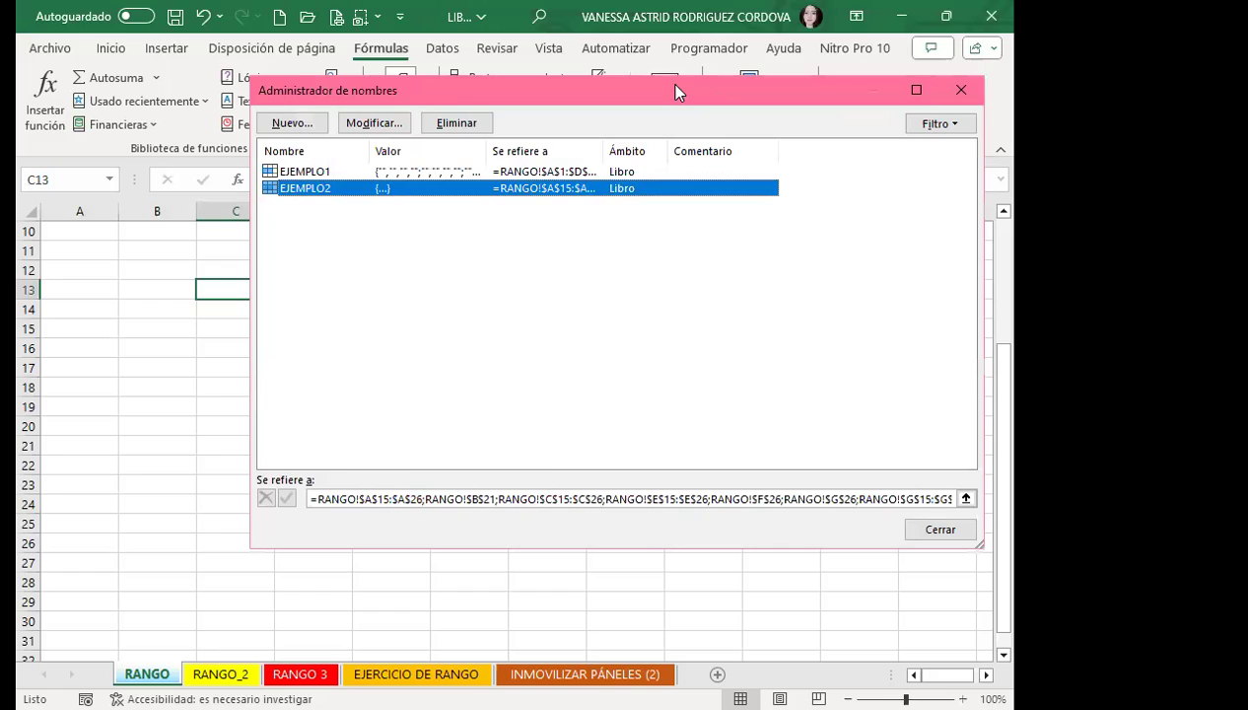
{"action": "left_click_drag", "start_coordinate": [676, 87], "coordinate": [564, 30]}
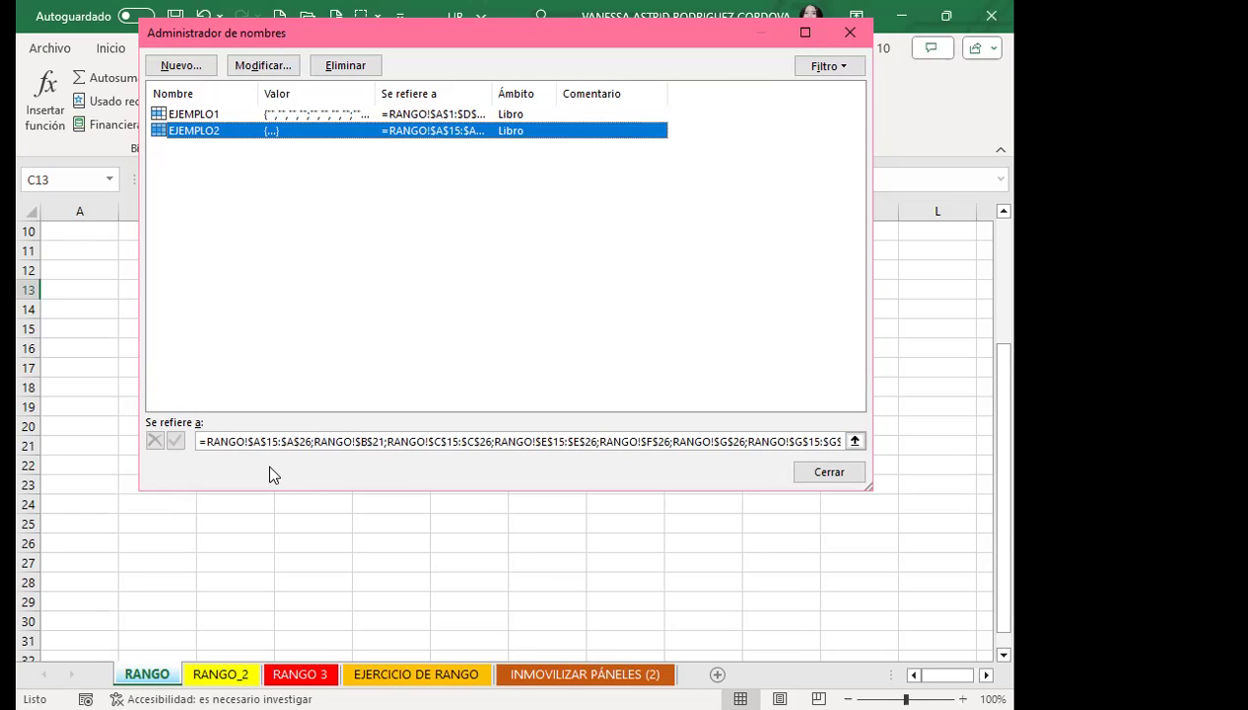
{"action": "left_click", "coordinate": [833, 473]}
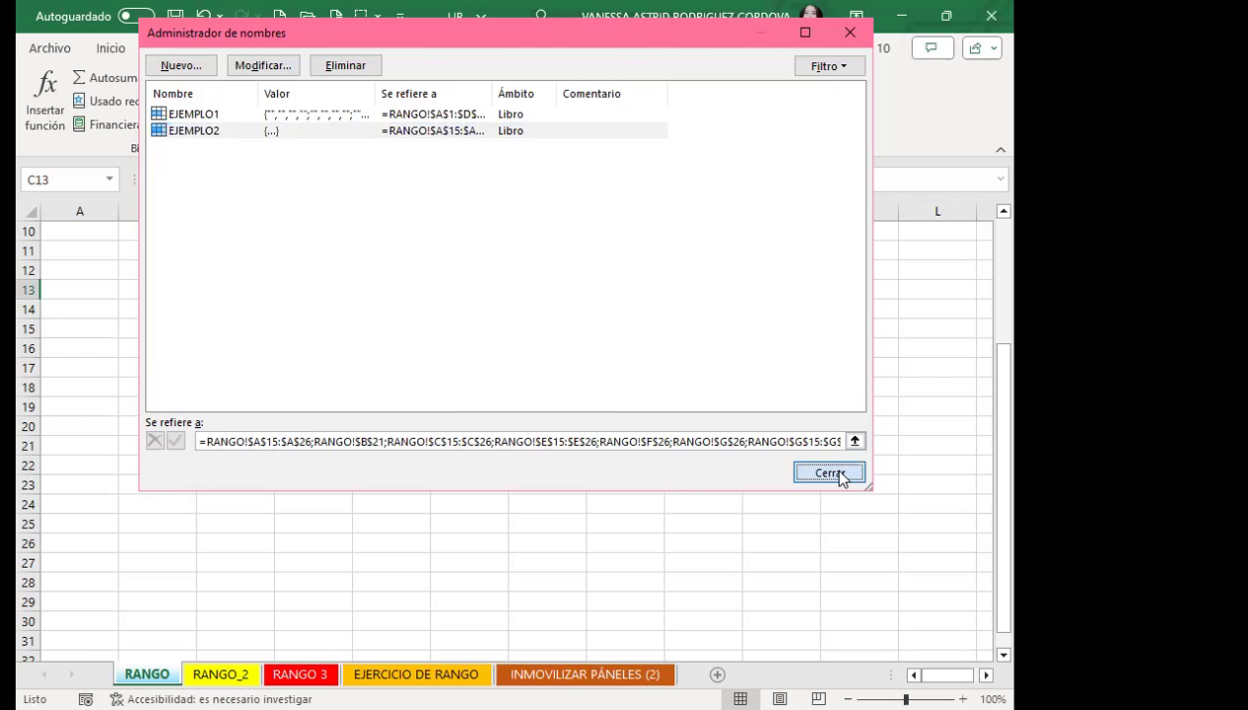
Step: Jump to EJEMPLO2 and then EJEMPLO1 from the Name Box, and clear the selection
{"action": "left_click", "coordinate": [109, 180]}
{"action": "left_click", "coordinate": [70, 225]}
{"action": "left_click", "coordinate": [109, 180]}
{"action": "left_click", "coordinate": [57, 203]}
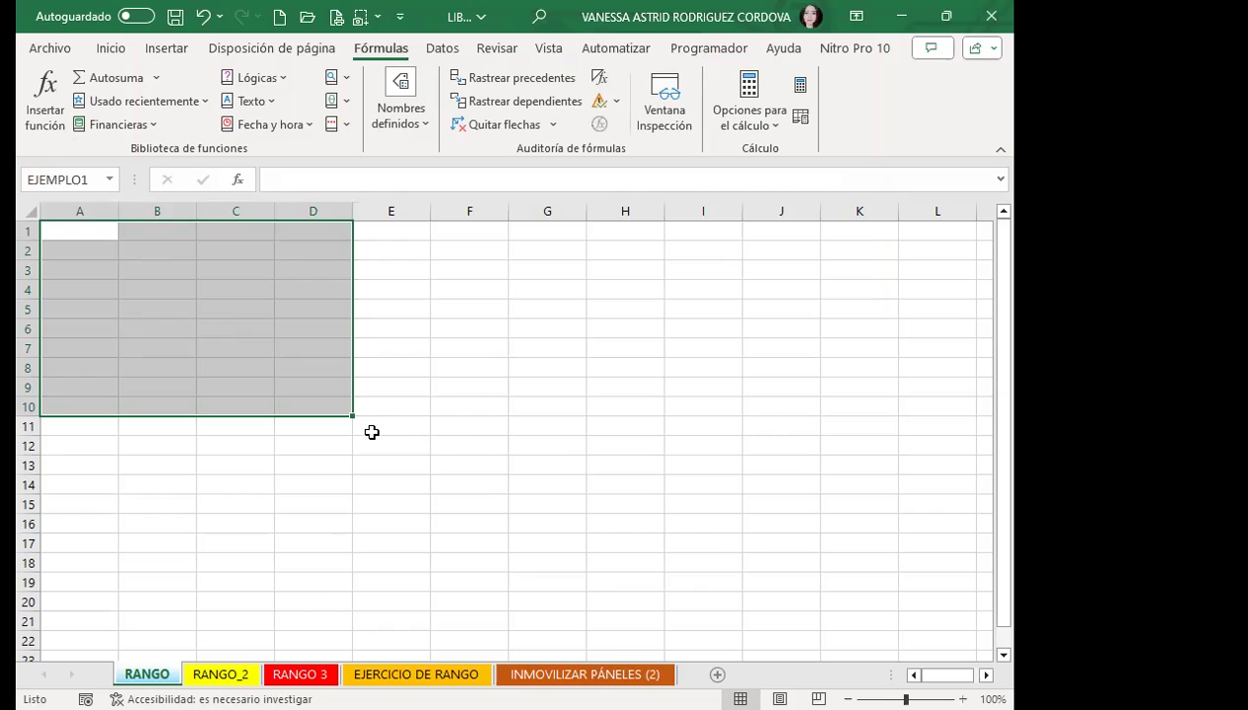
{"action": "left_click", "coordinate": [418, 368]}
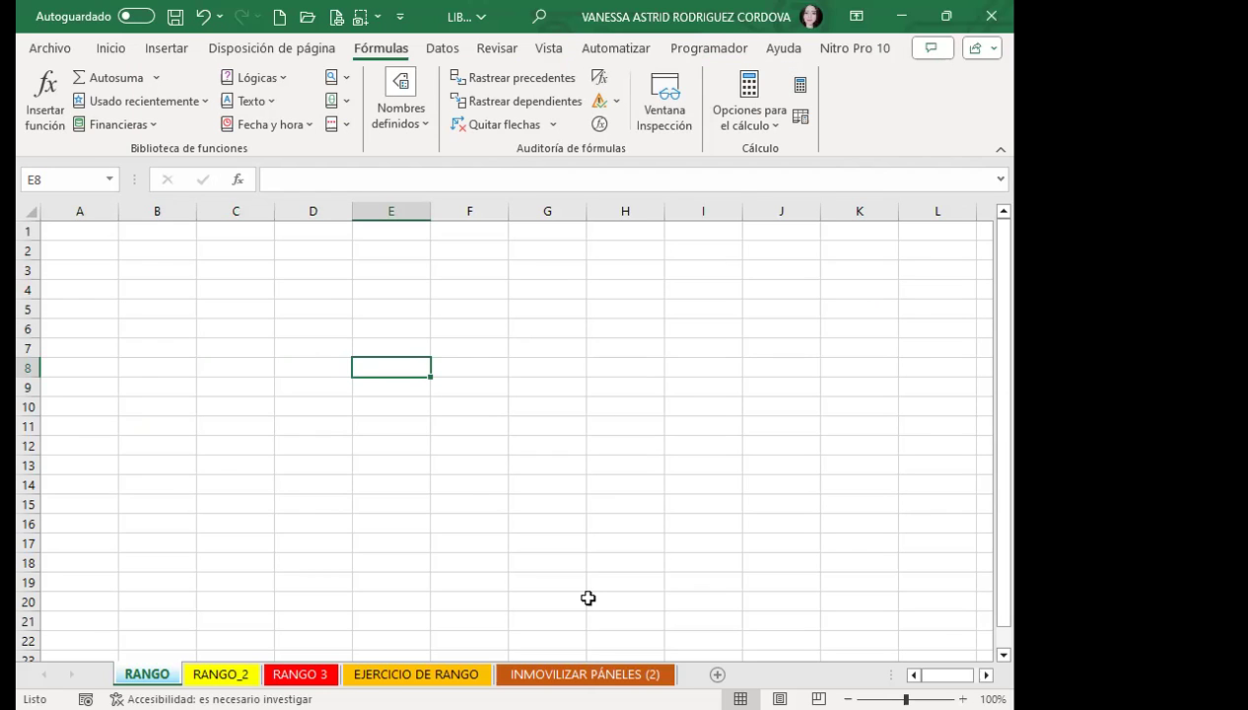
Step: Alternate between EJEMPLO1 and EJEMPLO2 in the Name Box, ending with A1:D10 selected
{"action": "left_click", "coordinate": [109, 178]}
{"action": "left_click", "coordinate": [65, 196]}
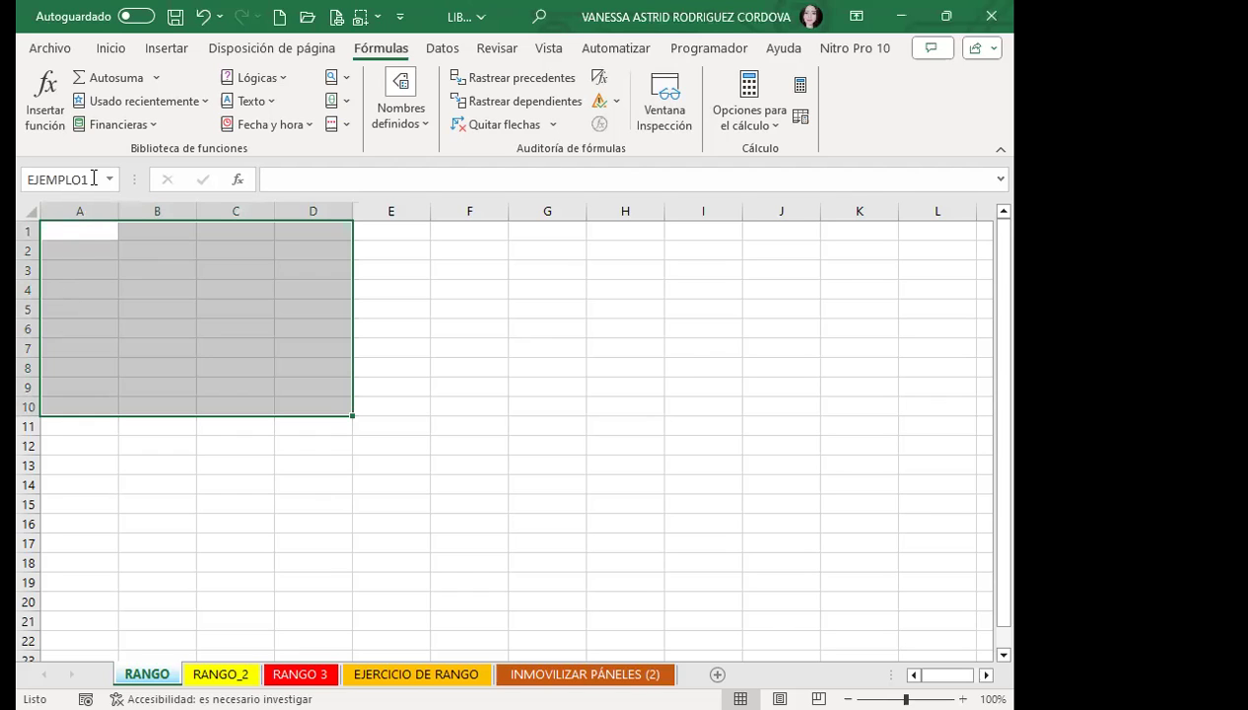
{"action": "left_click", "coordinate": [110, 179]}
{"action": "left_click", "coordinate": [63, 227]}
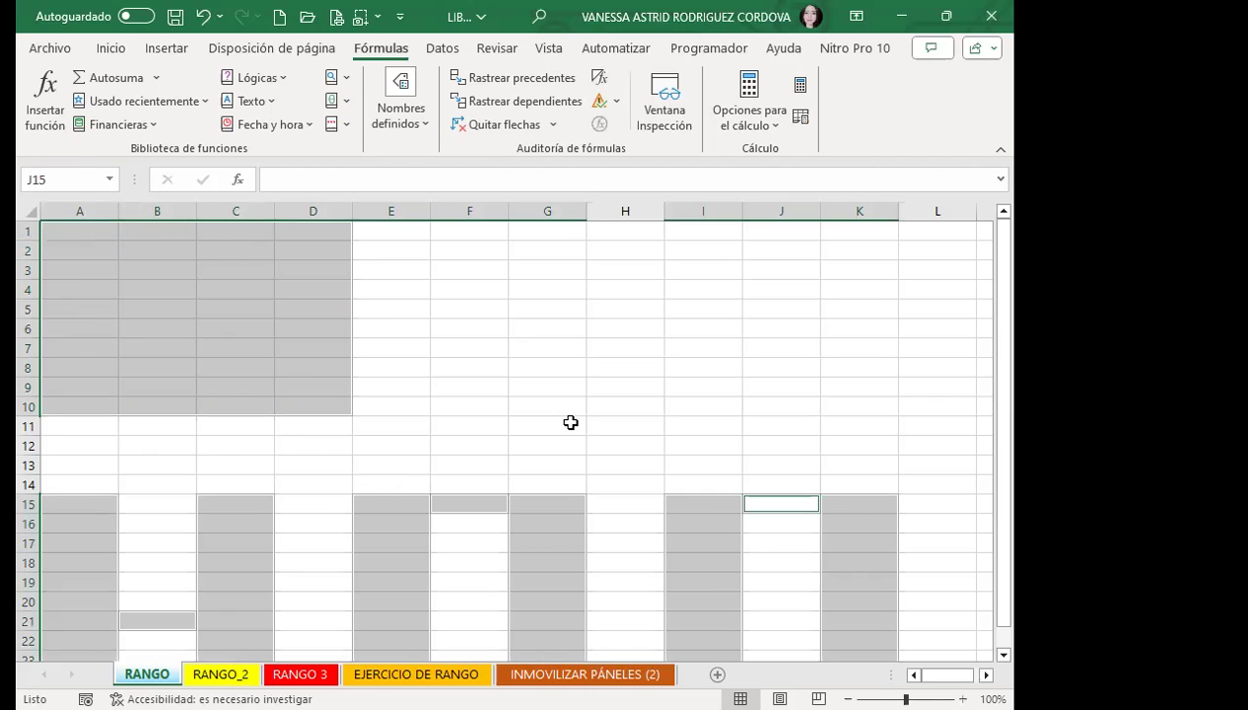
{"action": "left_click", "coordinate": [111, 180]}
{"action": "left_click", "coordinate": [65, 205]}
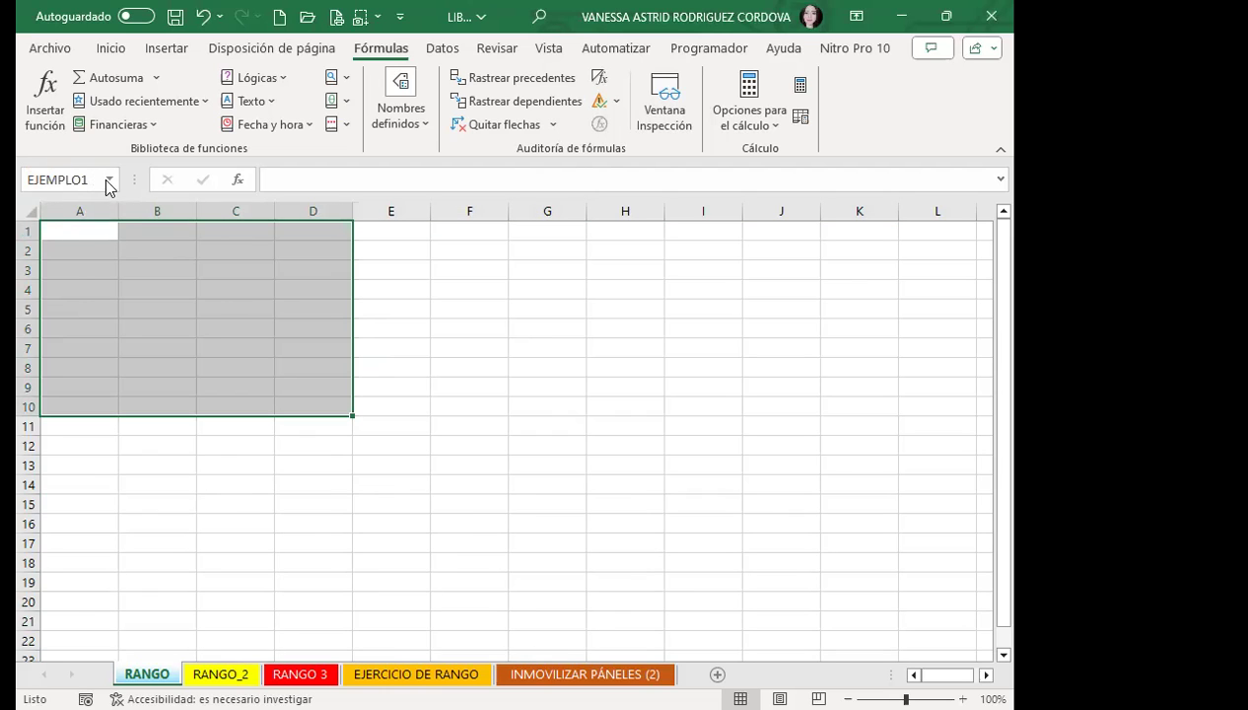
{"action": "left_click", "coordinate": [108, 173]}
{"action": "left_click", "coordinate": [62, 224]}
{"action": "scroll", "coordinate": [395, 468], "scroll_direction": "down", "scroll_amount": 3}
{"action": "scroll", "coordinate": [326, 463], "scroll_direction": "up", "scroll_amount": 3}
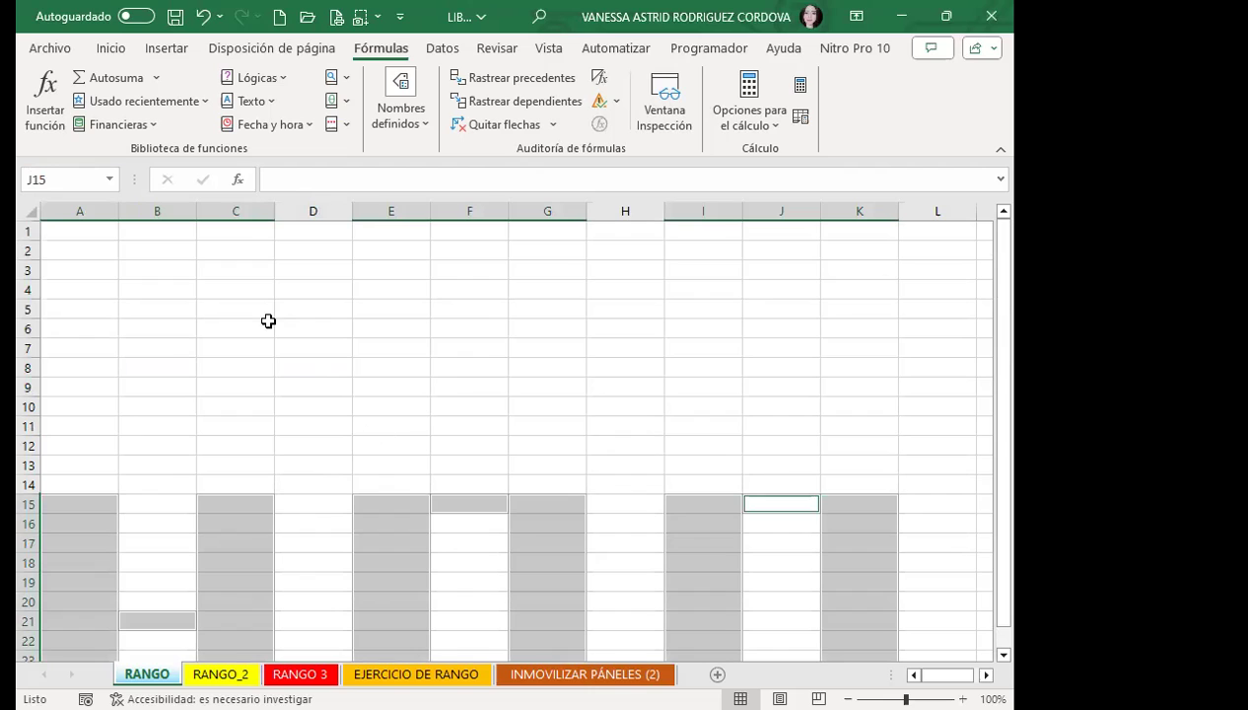
{"action": "left_click", "coordinate": [110, 179]}
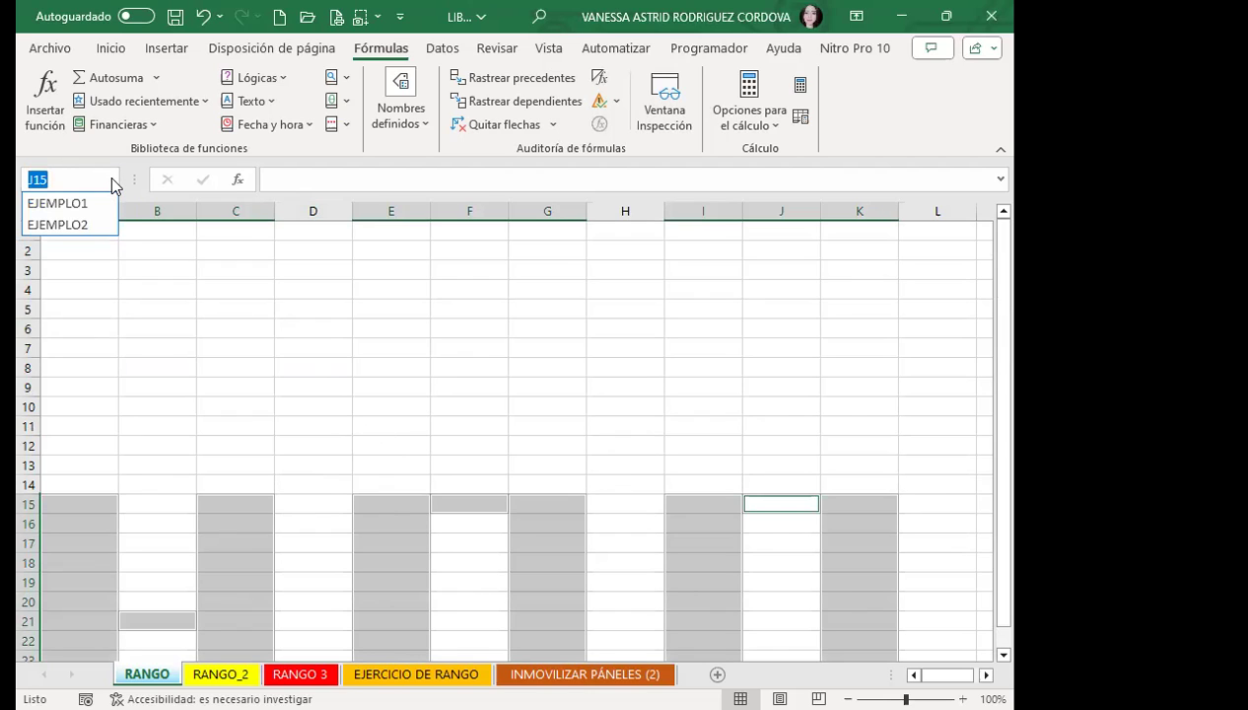
{"action": "left_click", "coordinate": [45, 205]}
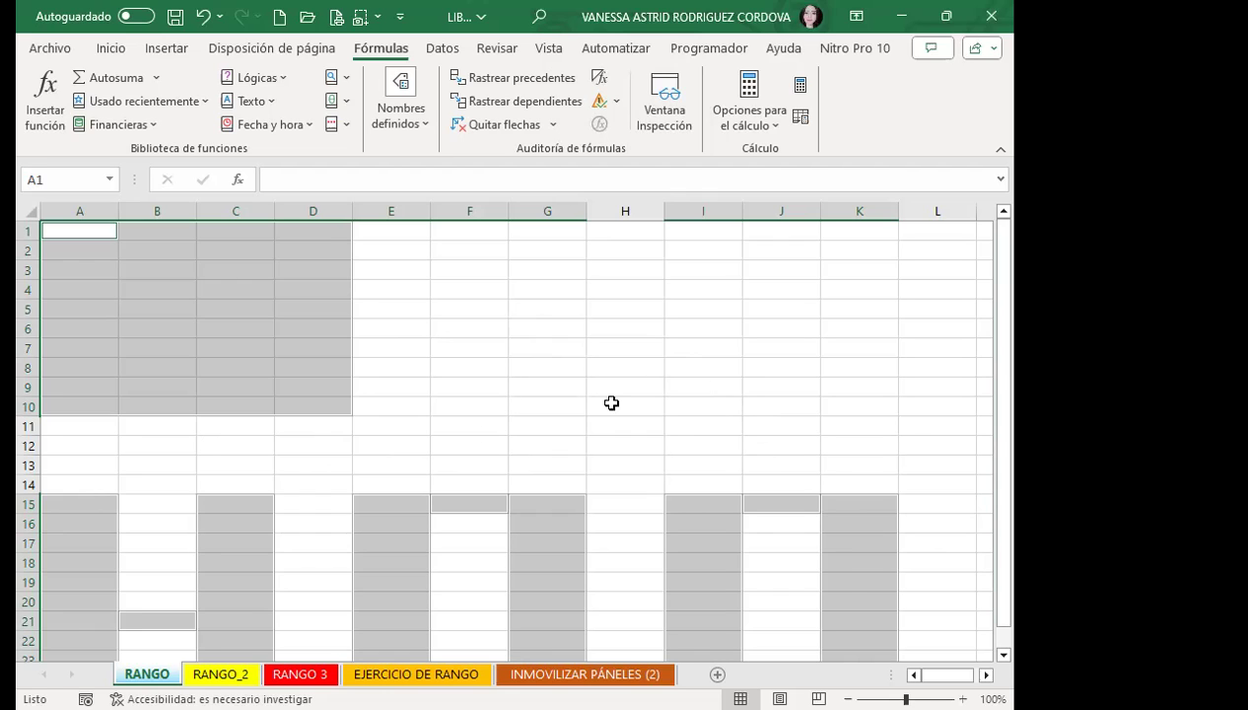
Step: Jump to EJEMPLO2 from the Name Box, then click D3 to deselect it
{"action": "scroll", "coordinate": [212, 325], "scroll_direction": "down", "scroll_amount": 3}
{"action": "scroll", "coordinate": [203, 412], "scroll_direction": "down", "scroll_amount": 3}
{"action": "scroll", "coordinate": [232, 523], "scroll_direction": "down", "scroll_amount": 3}
{"action": "scroll", "coordinate": [259, 351], "scroll_direction": "up", "scroll_amount": 3}
{"action": "scroll", "coordinate": [550, 370], "scroll_direction": "up", "scroll_amount": 5}
{"action": "left_click", "coordinate": [112, 175]}
{"action": "left_click", "coordinate": [56, 225]}
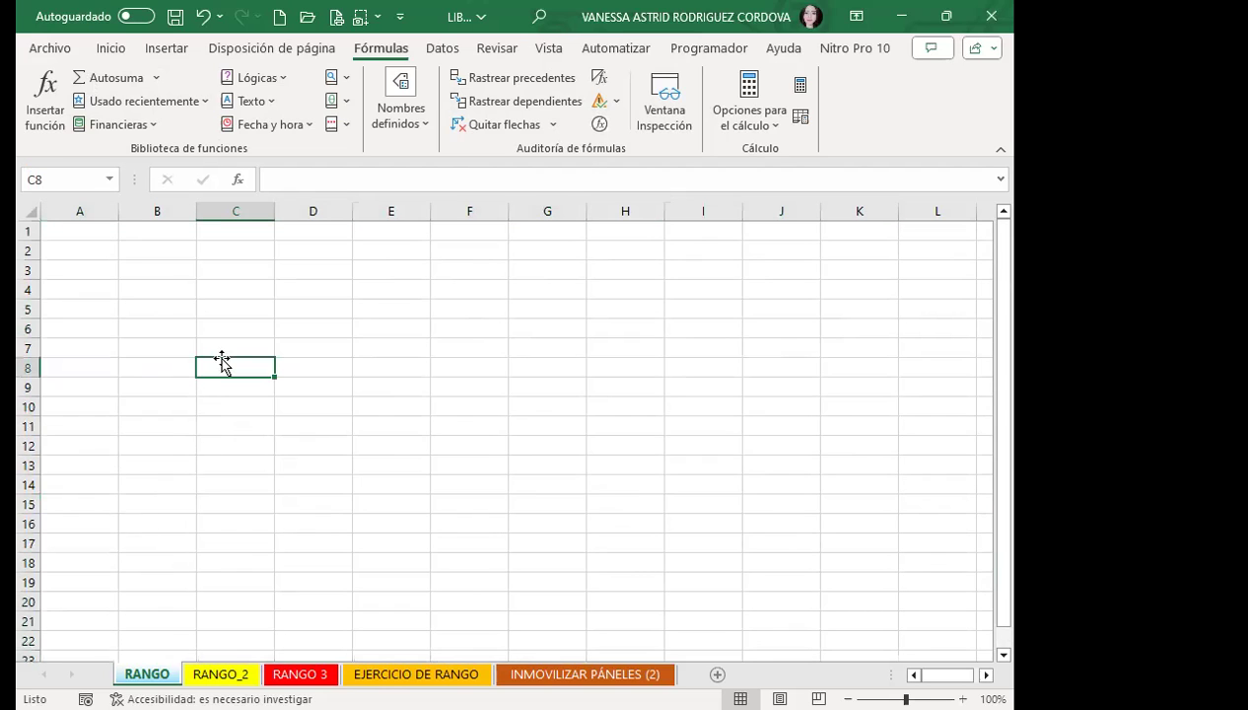
{"action": "left_click", "coordinate": [325, 281]}
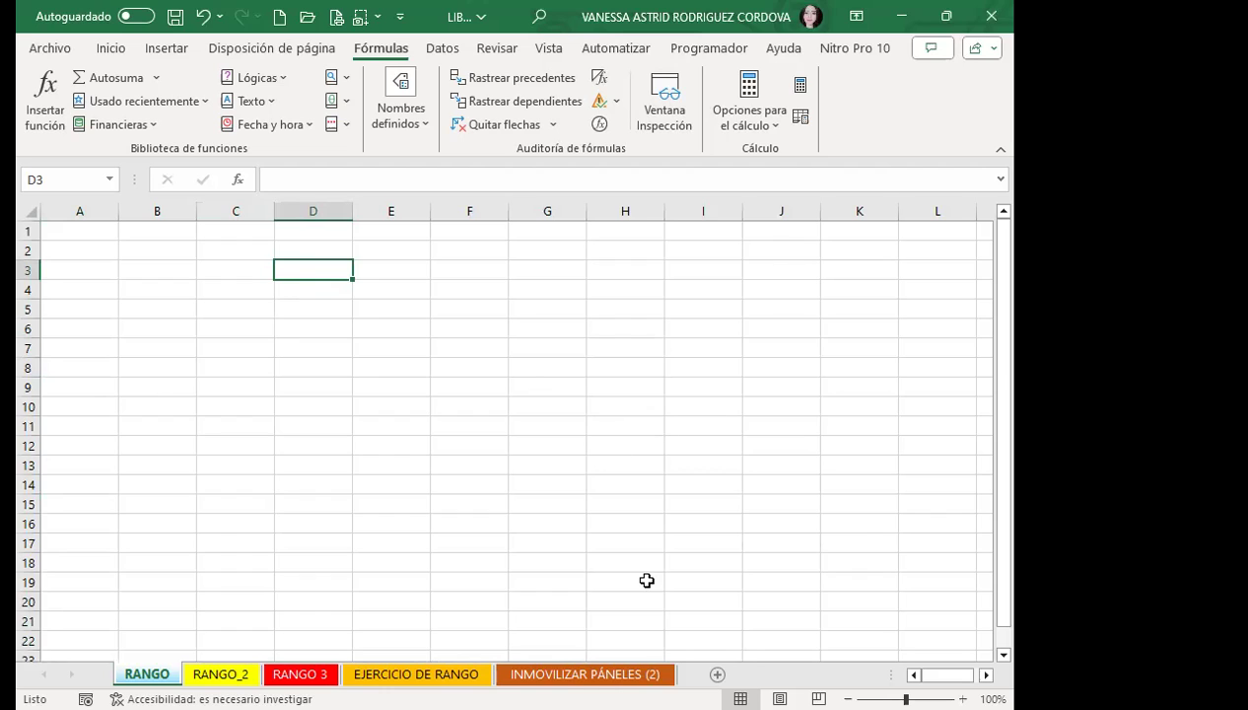
Step: Select EJEMPLO1 and EJEMPLO2 again, click G7, and open Administrador de nombres
{"action": "left_click", "coordinate": [109, 179]}
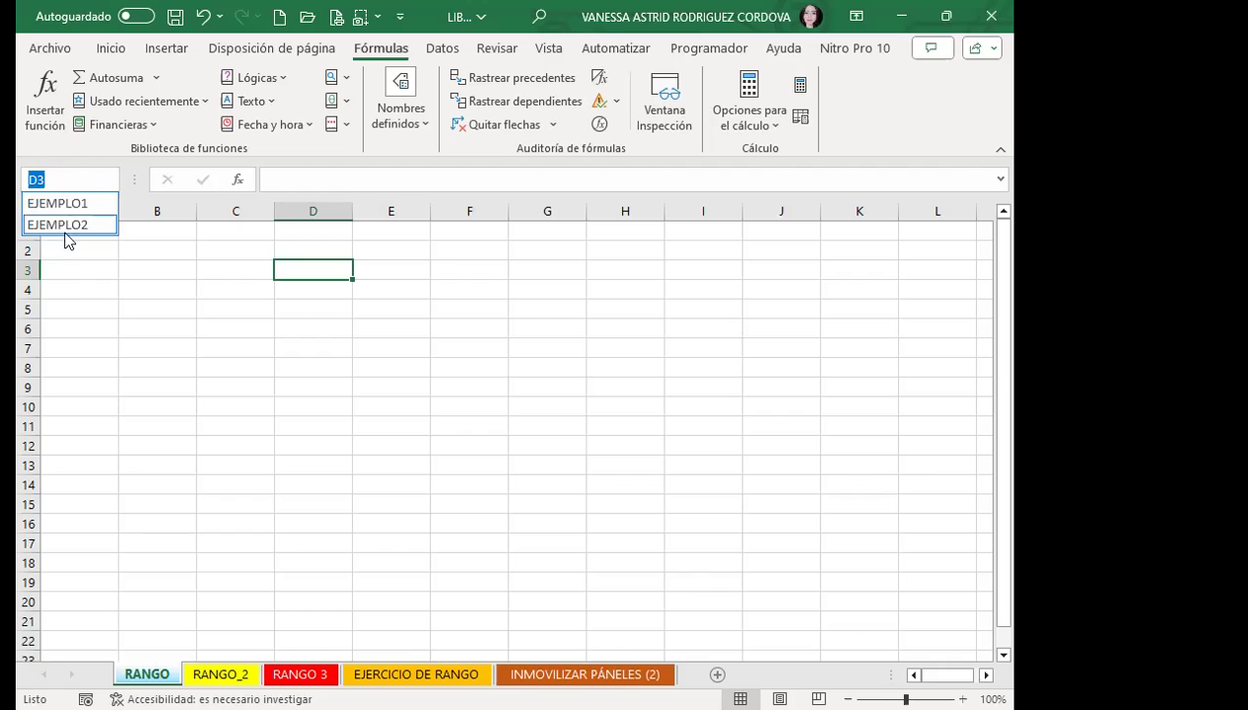
{"action": "left_click", "coordinate": [91, 204]}
{"action": "left_click", "coordinate": [109, 179]}
{"action": "left_click", "coordinate": [56, 226]}
{"action": "left_click", "coordinate": [544, 348]}
{"action": "left_click", "coordinate": [375, 127]}
{"action": "left_click", "coordinate": [383, 188]}
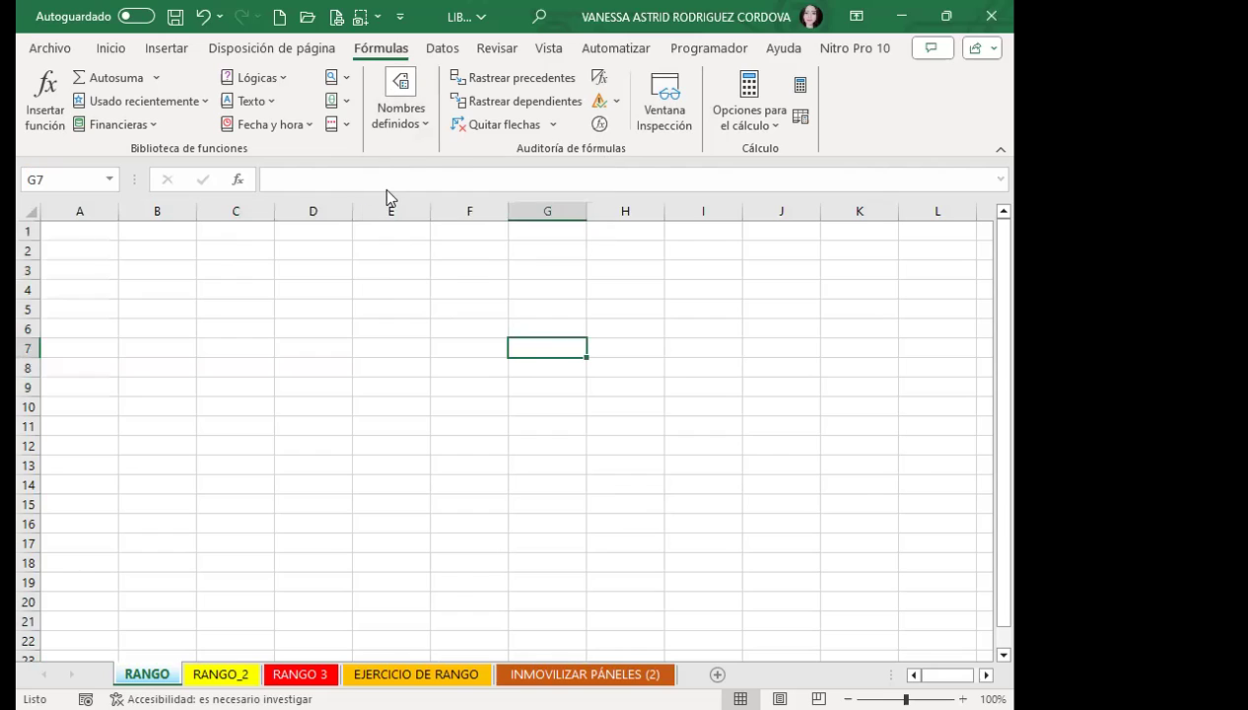
{"action": "left_click", "coordinate": [193, 131], "text": "shift"}
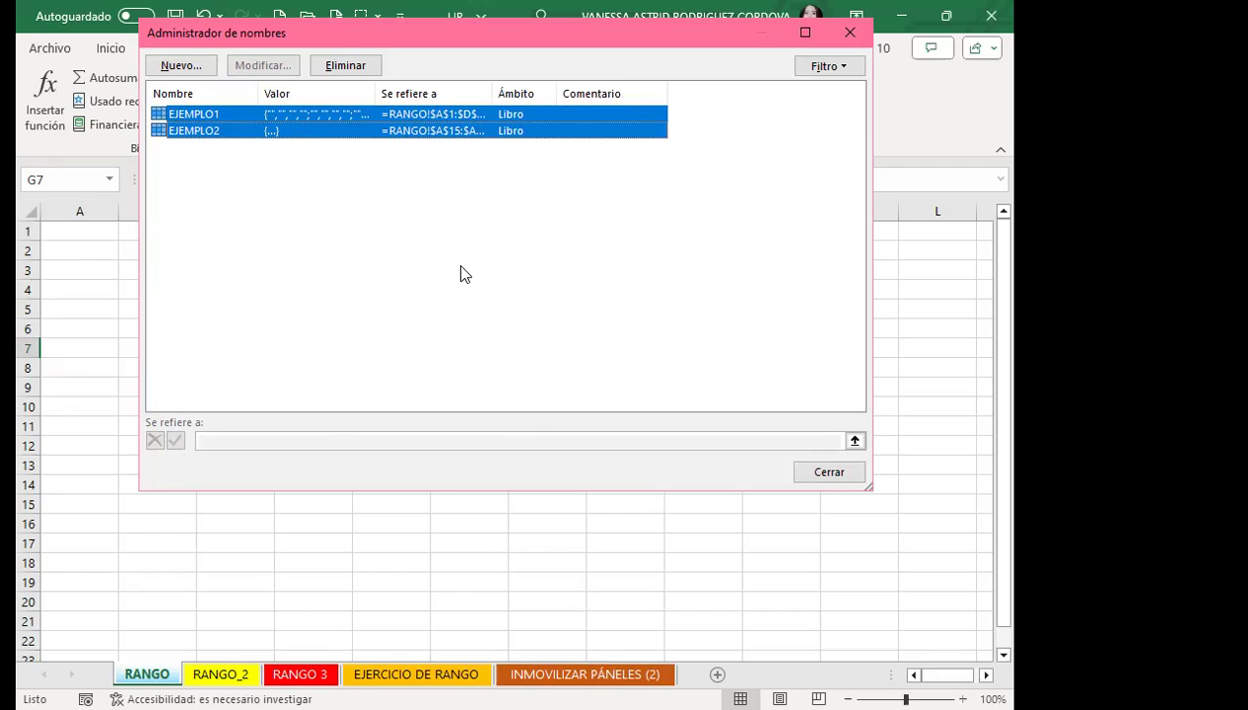
Step: Close Administrador de nombres and move to the RANGO_2 sheet
{"action": "left_click", "coordinate": [843, 30]}
{"action": "key", "text": "ctrl+Page_Down"}
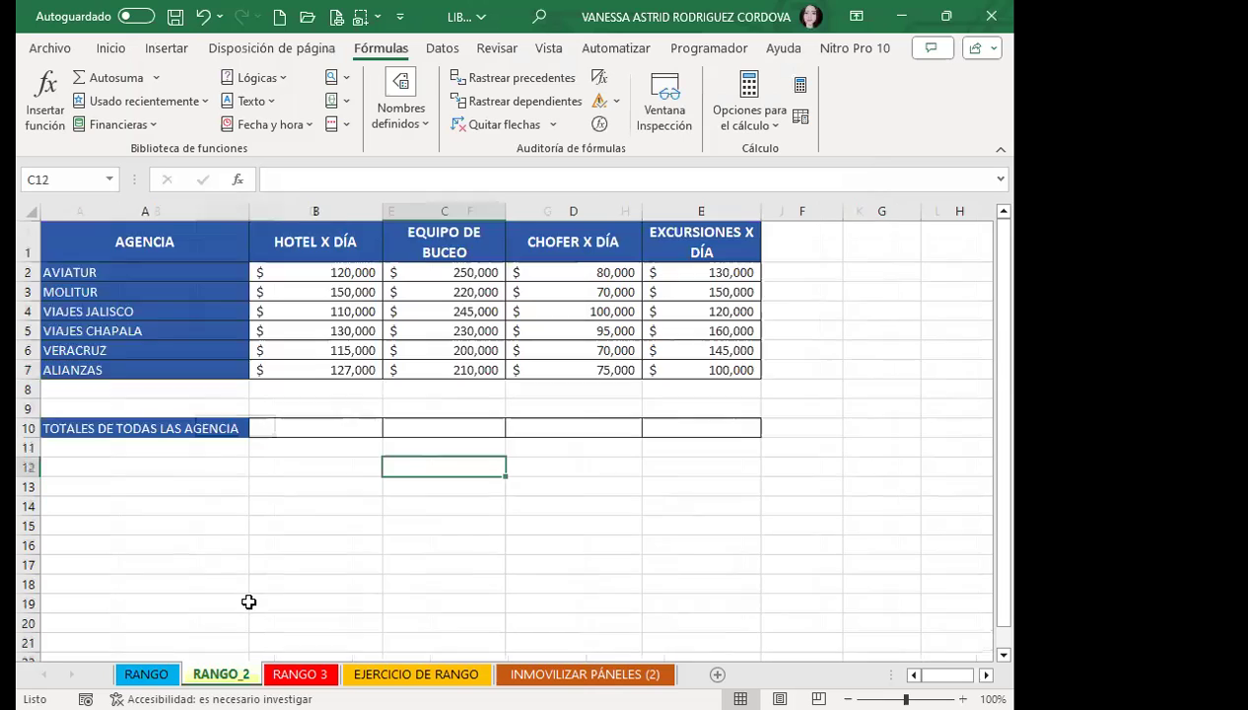
Step: On RANGO_2, insert an Autosuma total =SUMA(B2:B9) in B10 for the hotel column
{"action": "left_click", "coordinate": [342, 472]}
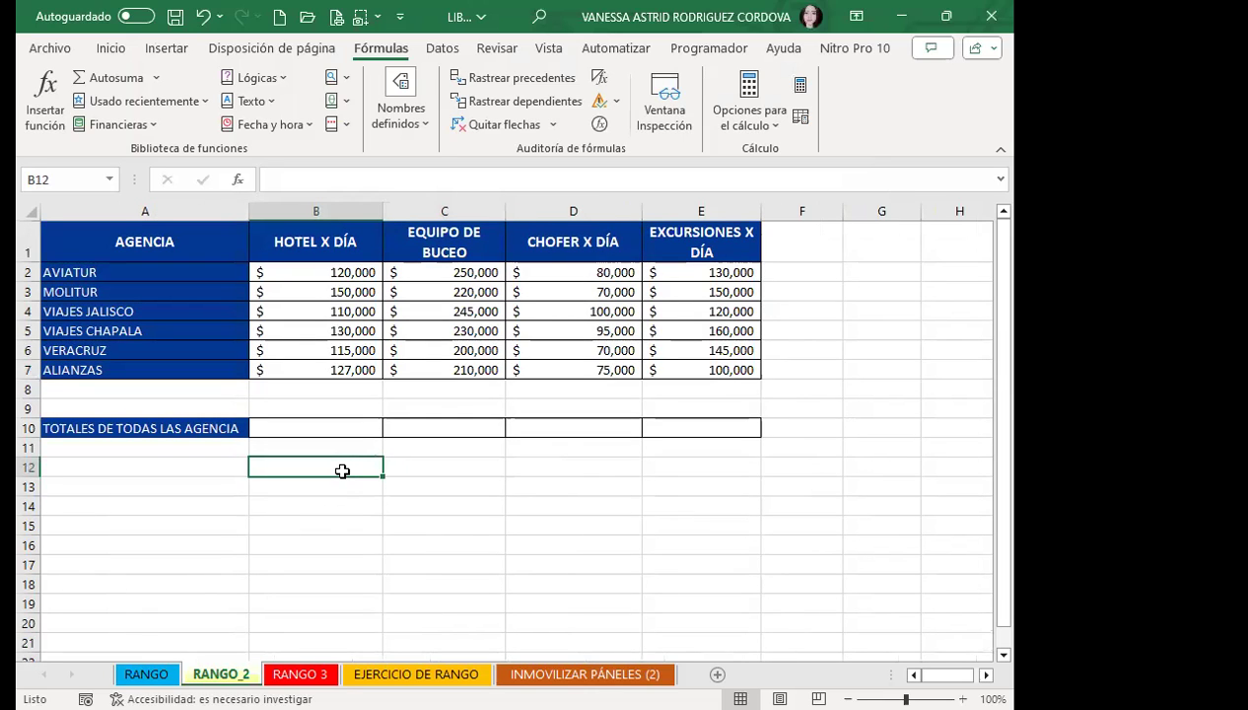
{"action": "left_click", "coordinate": [317, 330]}
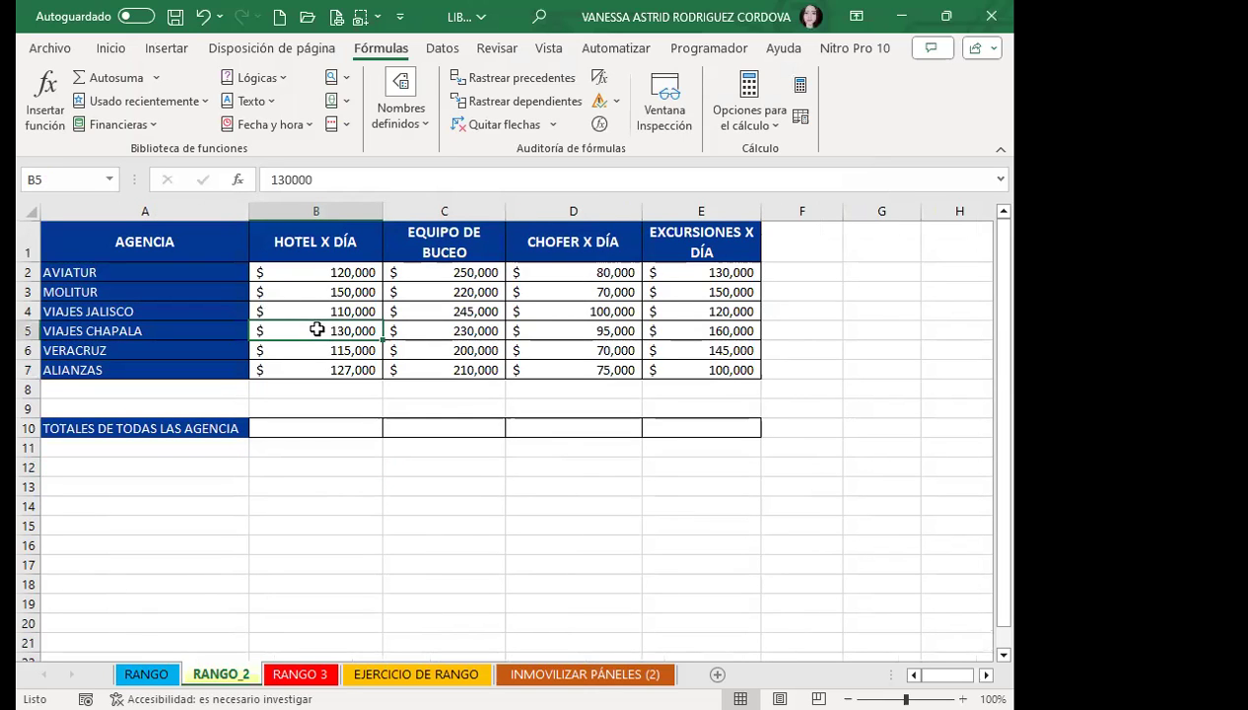
{"action": "left_click", "coordinate": [263, 286]}
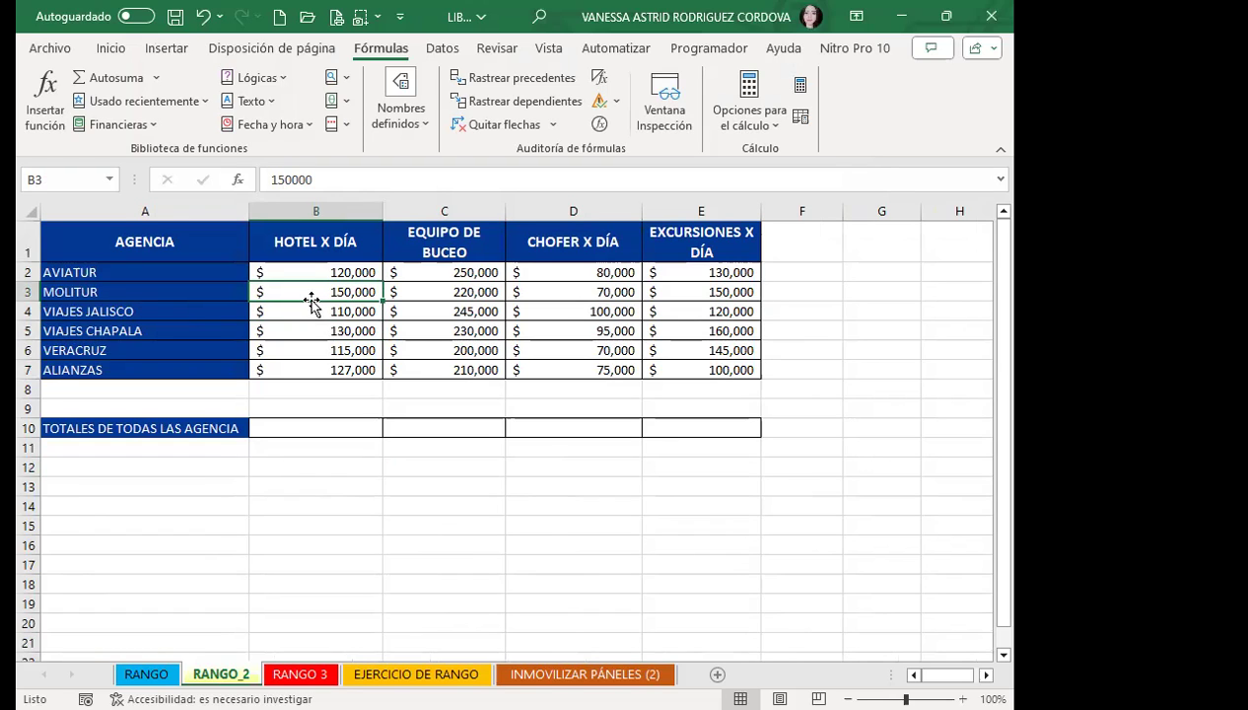
{"action": "left_click", "coordinate": [281, 427]}
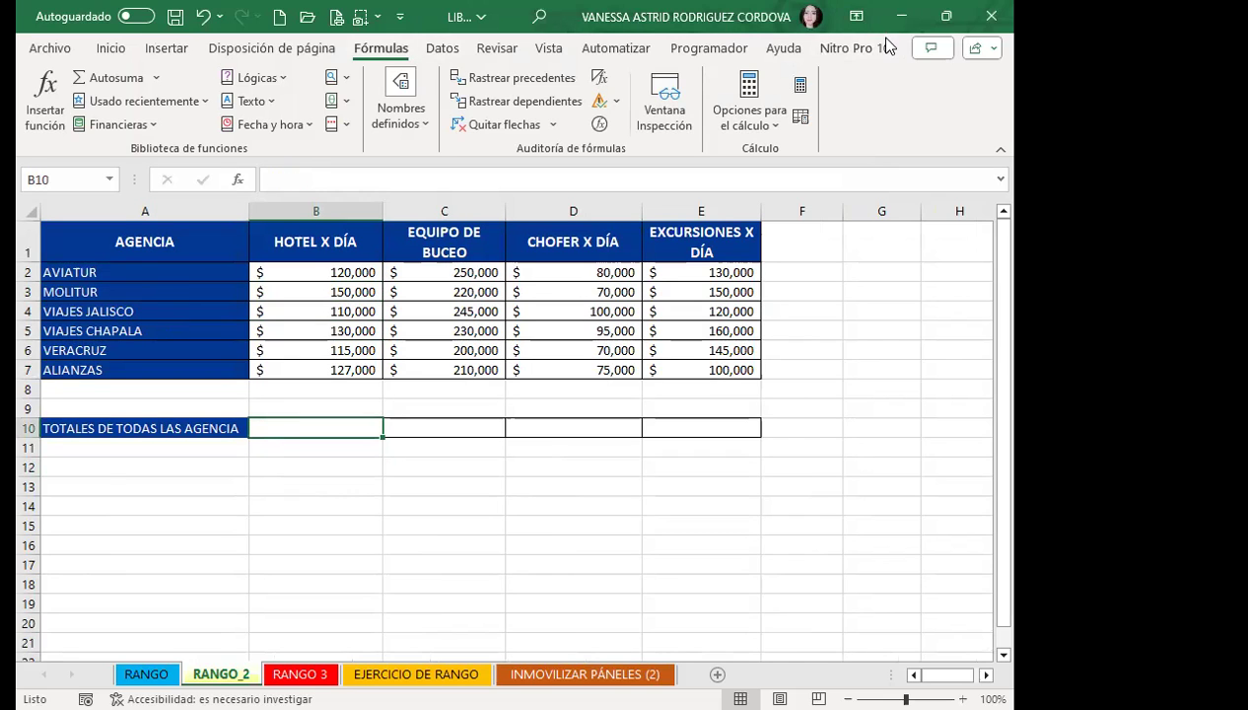
{"action": "left_click", "coordinate": [108, 47]}
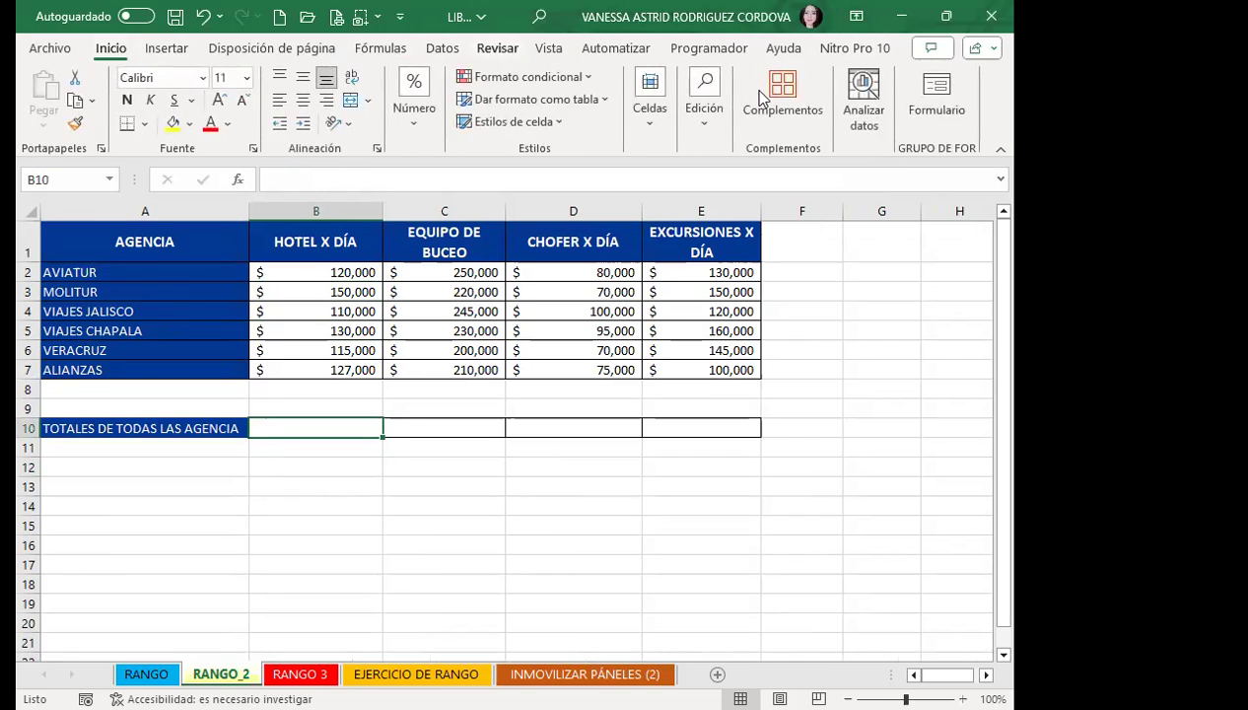
{"action": "left_click", "coordinate": [692, 128]}
{"action": "left_click", "coordinate": [706, 166]}
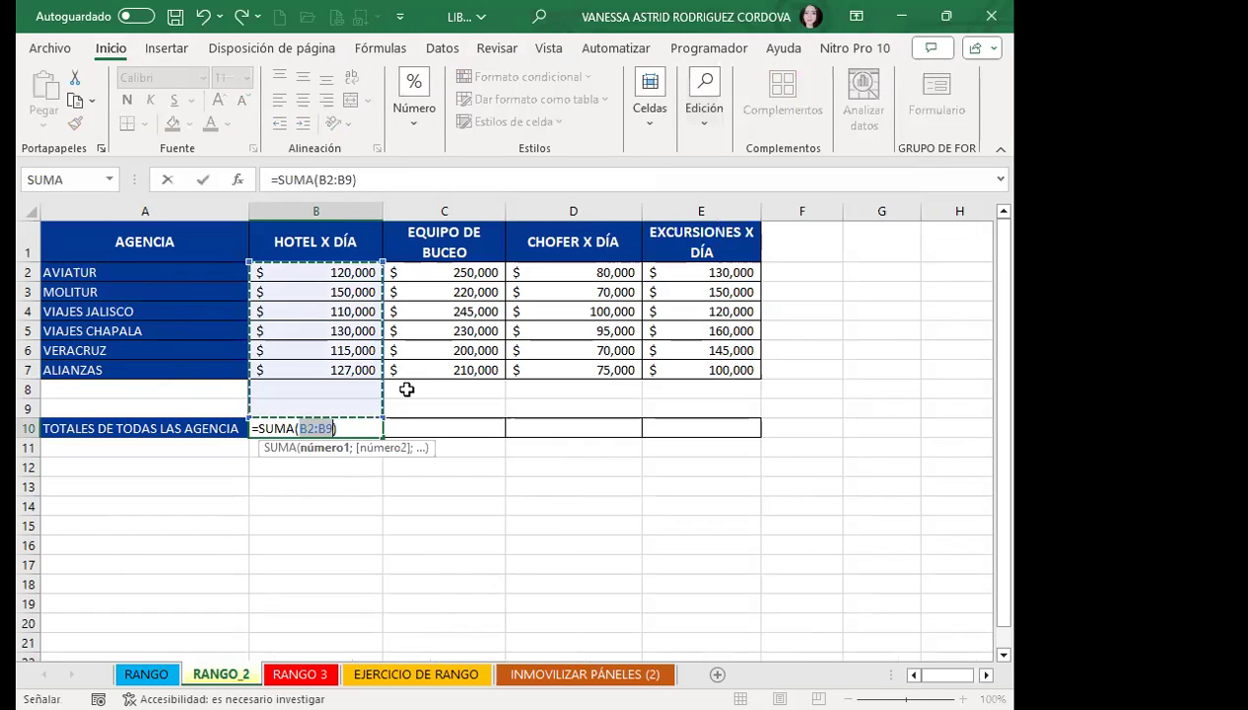
{"action": "key", "text": "Return"}
Step: Undo an accidental move, then fill the B10 SUMA formula across to E10
{"action": "left_click", "coordinate": [360, 428]}
{"action": "left_click_drag", "start_coordinate": [381, 435], "coordinate": [374, 434]}
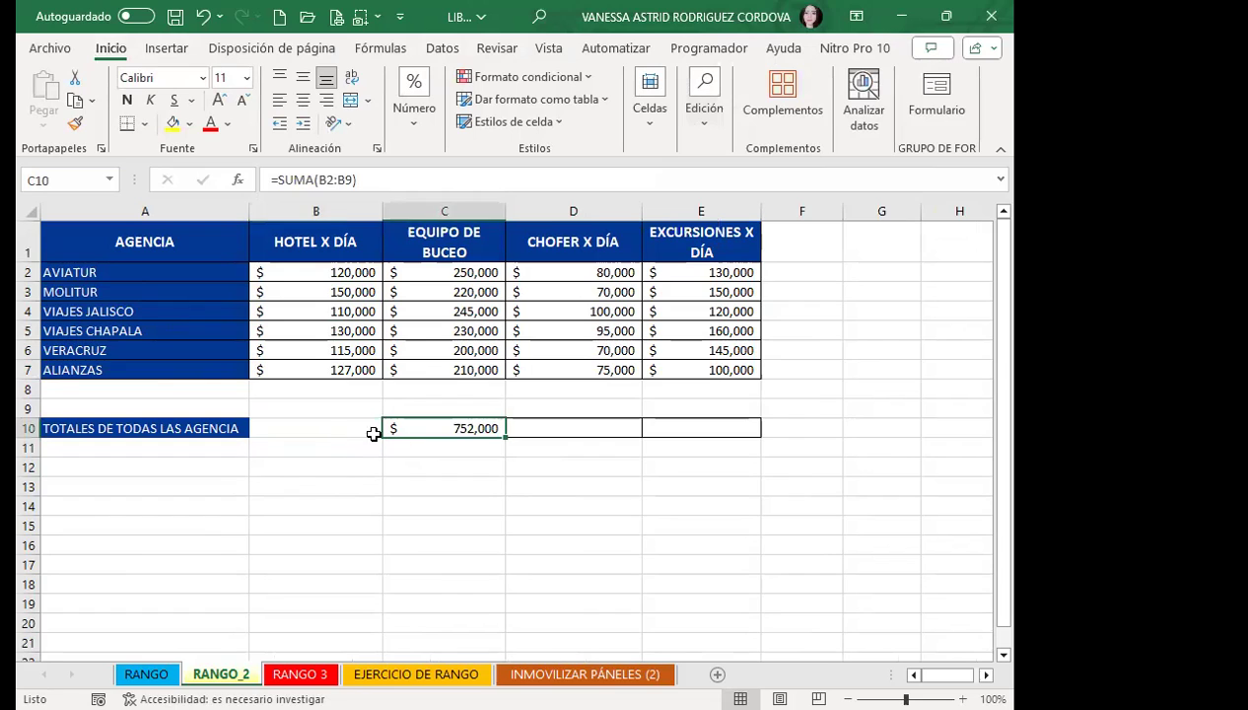
{"action": "key", "text": "ctrl+z"}
{"action": "left_click", "coordinate": [388, 434]}
{"action": "left_click", "coordinate": [356, 429]}
{"action": "left_click_drag", "start_coordinate": [383, 436], "coordinate": [730, 440]}
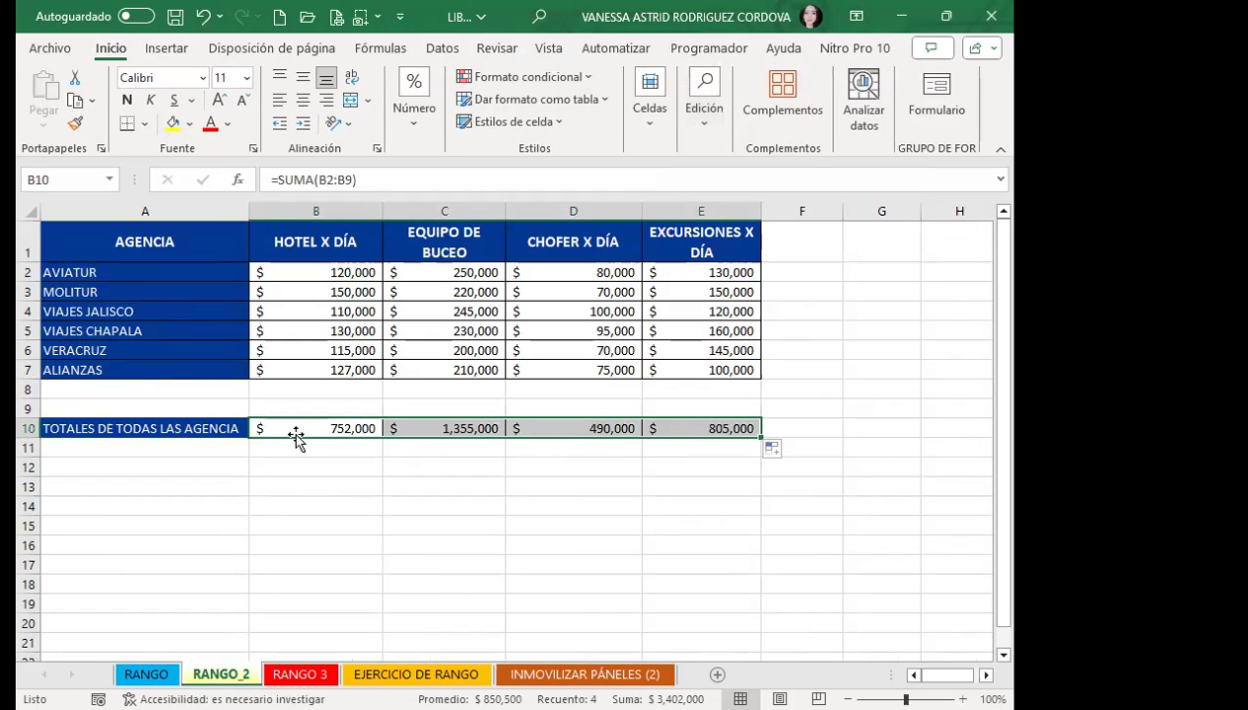
Step: Check the SUMA formulas in C10, D10, E10 and B10
{"action": "left_click", "coordinate": [434, 425]}
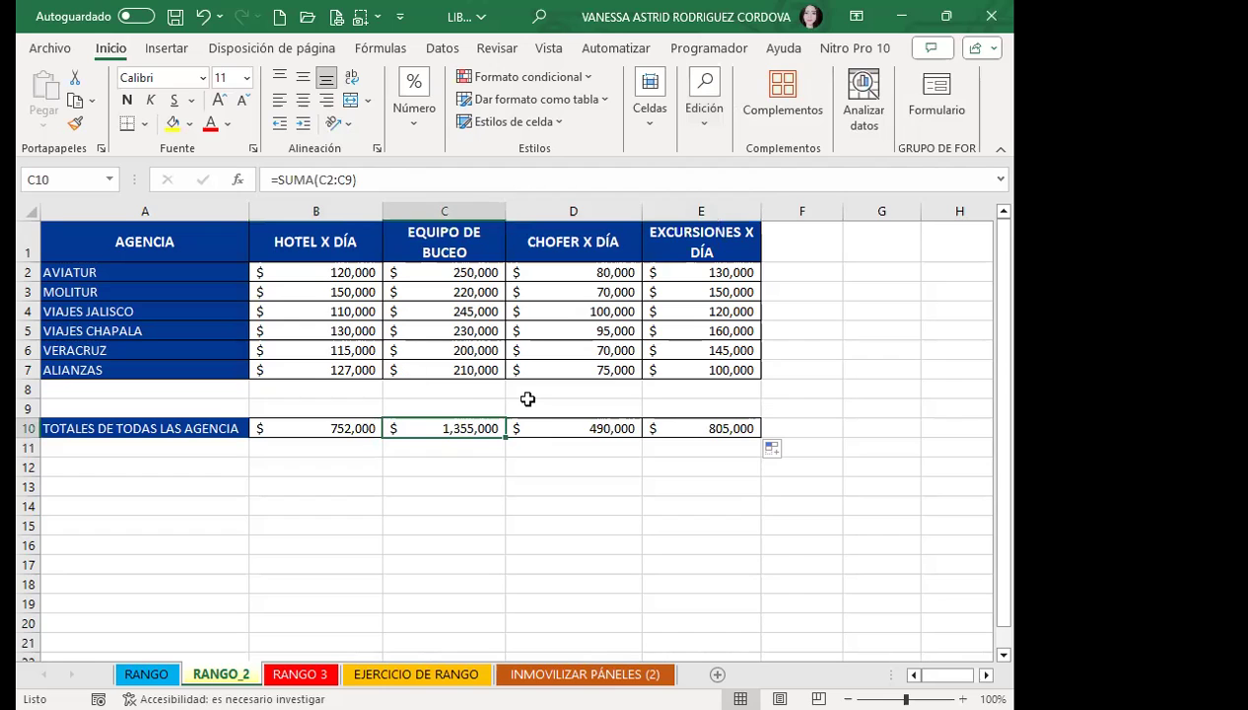
{"action": "left_click", "coordinate": [549, 426]}
{"action": "left_click", "coordinate": [688, 425]}
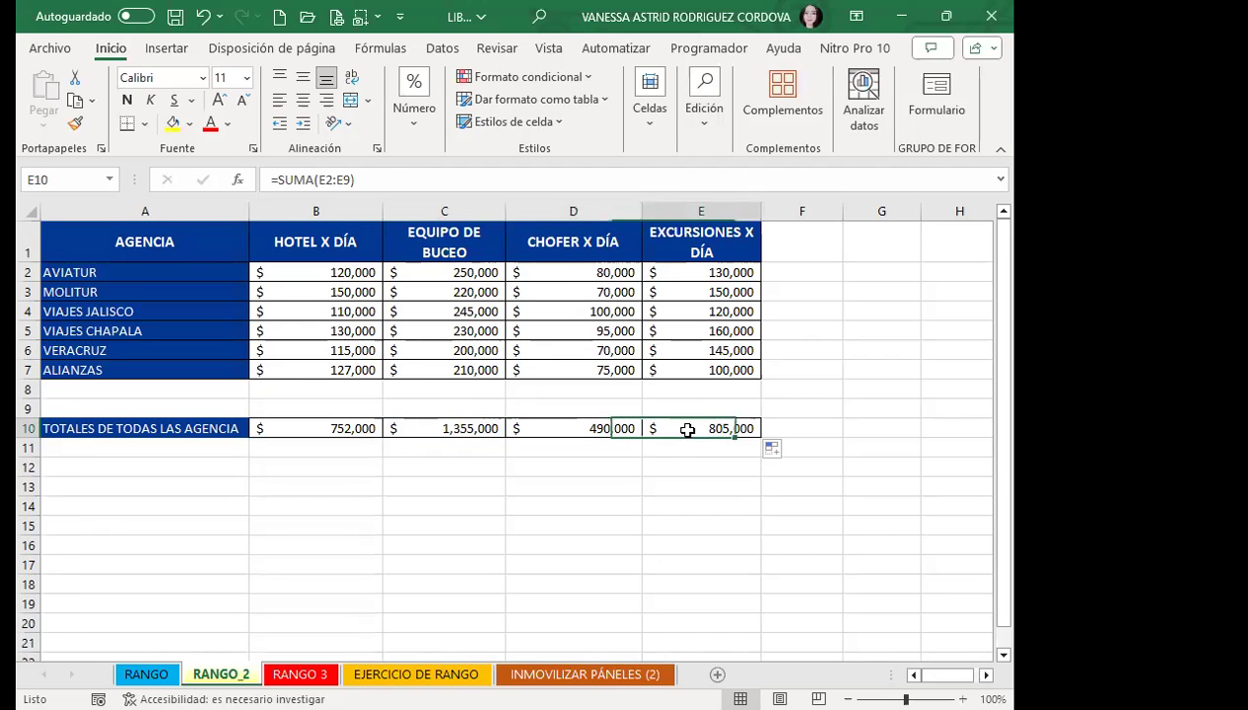
{"action": "left_click", "coordinate": [320, 431]}
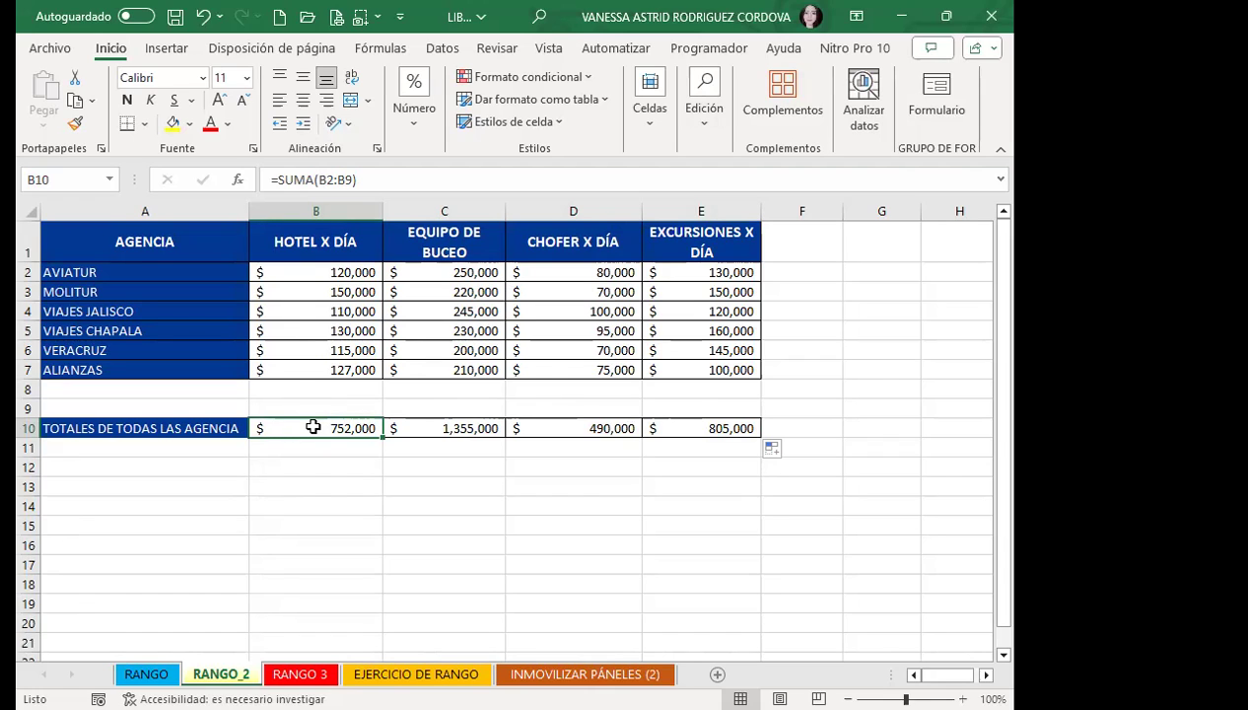
Step: From the Name Manager, define TOTAL1 for RANGO_2!$B$10, the $752,000 hotel total
{"action": "left_click", "coordinate": [380, 48]}
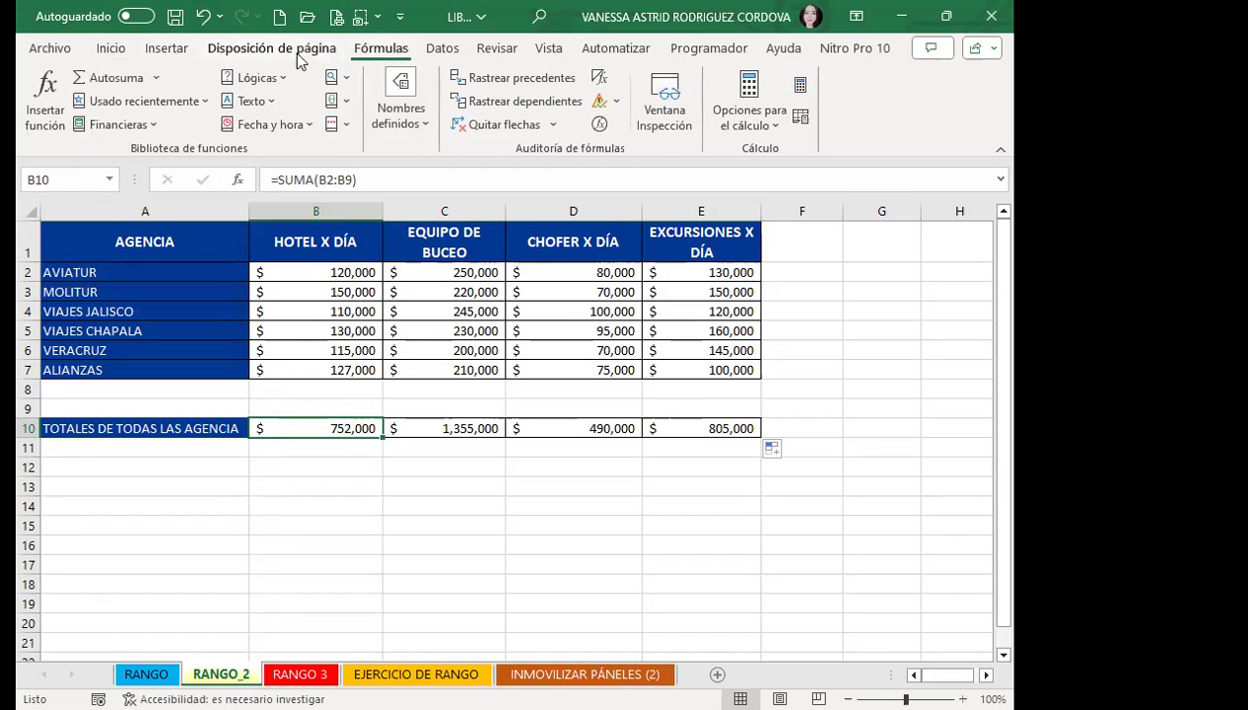
{"action": "left_click", "coordinate": [399, 119]}
{"action": "left_click", "coordinate": [398, 187]}
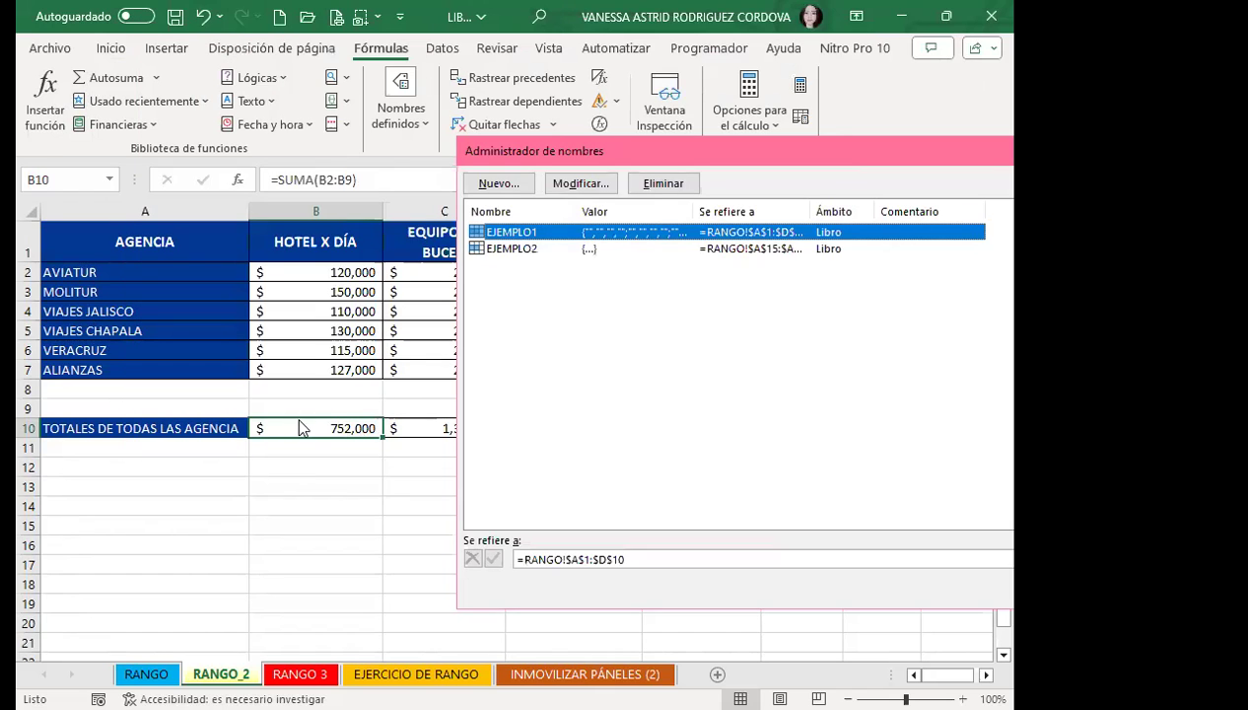
{"action": "left_click", "coordinate": [503, 190]}
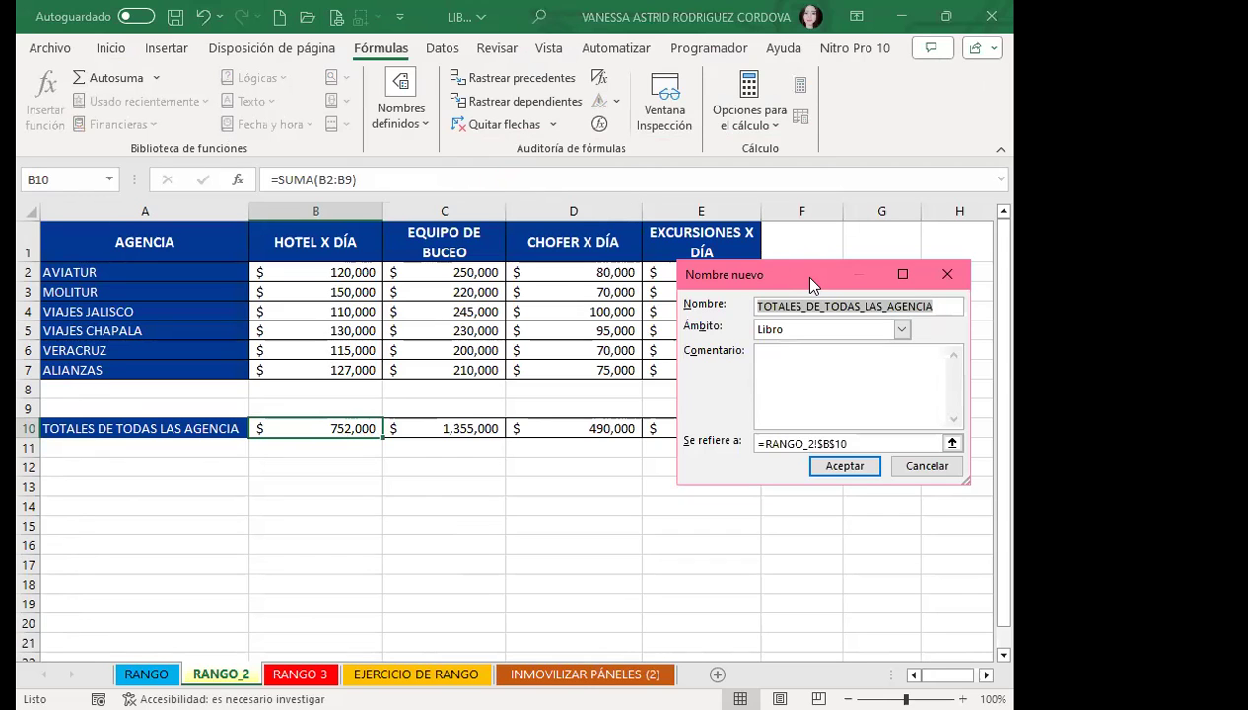
{"action": "left_click_drag", "start_coordinate": [809, 279], "coordinate": [490, 174]}
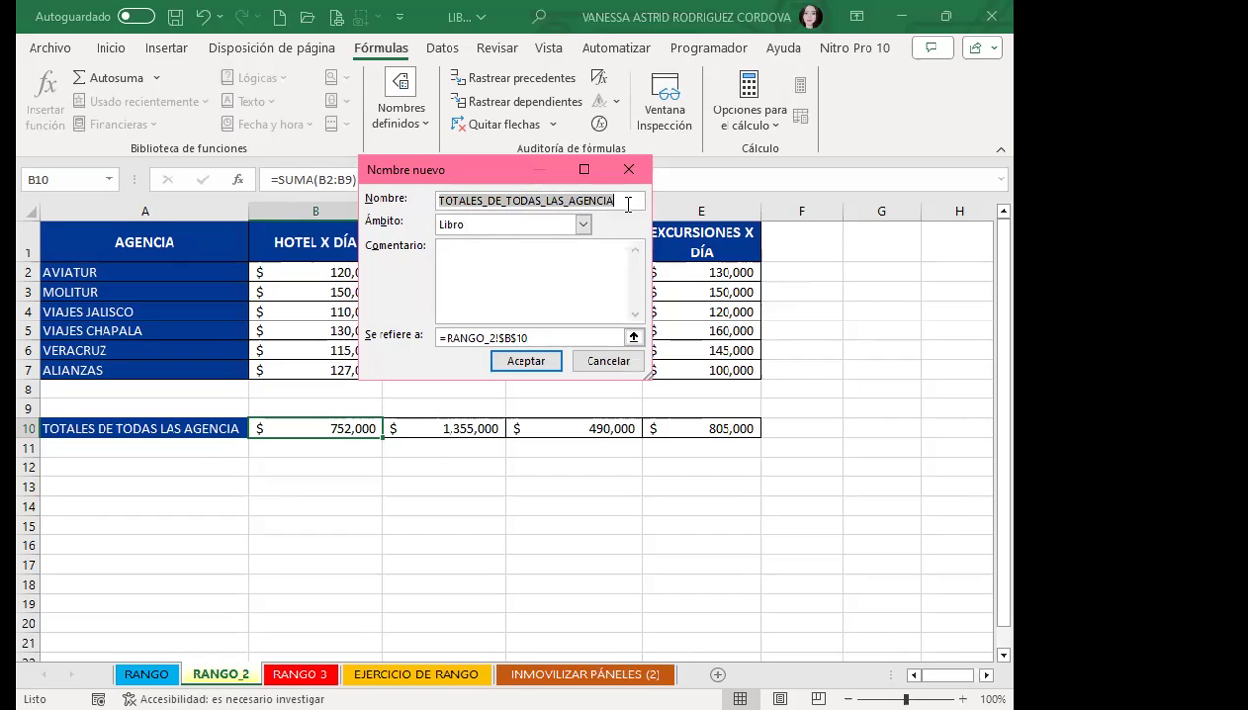
{"action": "key", "text": "BackSpace"}
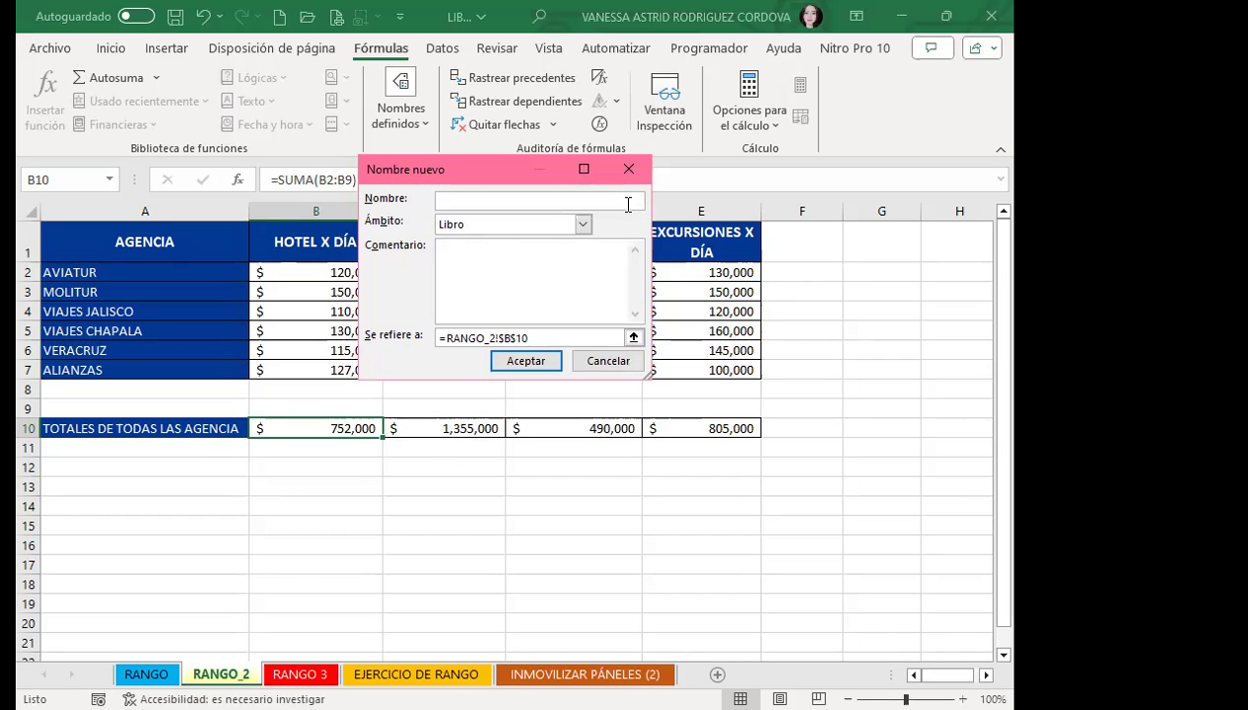
{"action": "type", "text": "TOTAL1"}
{"action": "left_click", "coordinate": [526, 362]}
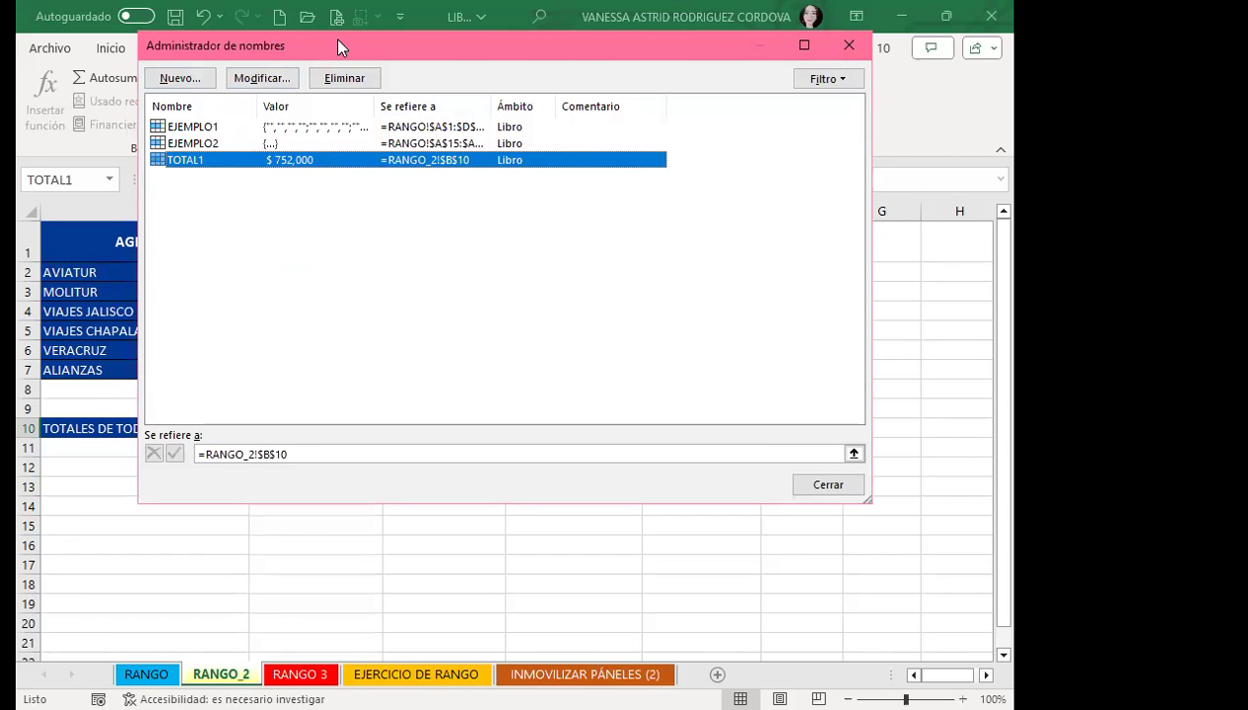
Step: Define the name TOTAL2 for the equipment total in cell C10 of RANGO_2
{"action": "left_click_drag", "start_coordinate": [342, 48], "coordinate": [768, 85]}
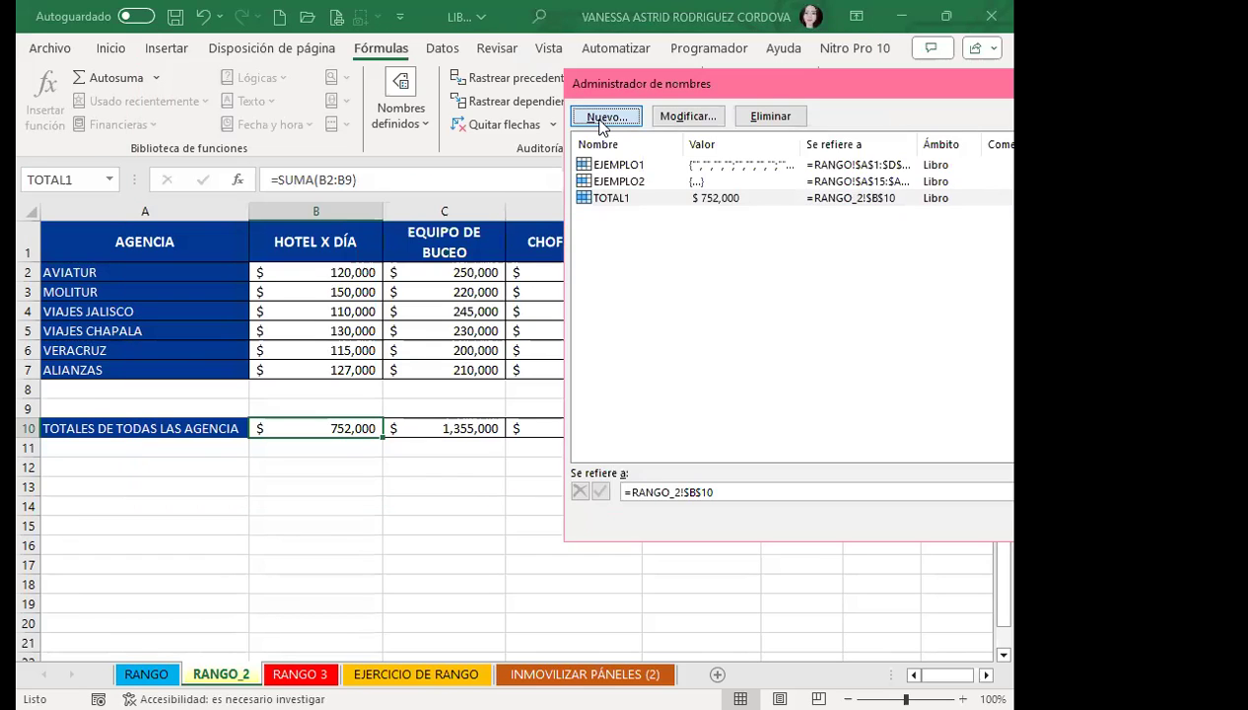
{"action": "key", "text": "Return"}
{"action": "left_click_drag", "start_coordinate": [883, 373], "coordinate": [602, 370]}
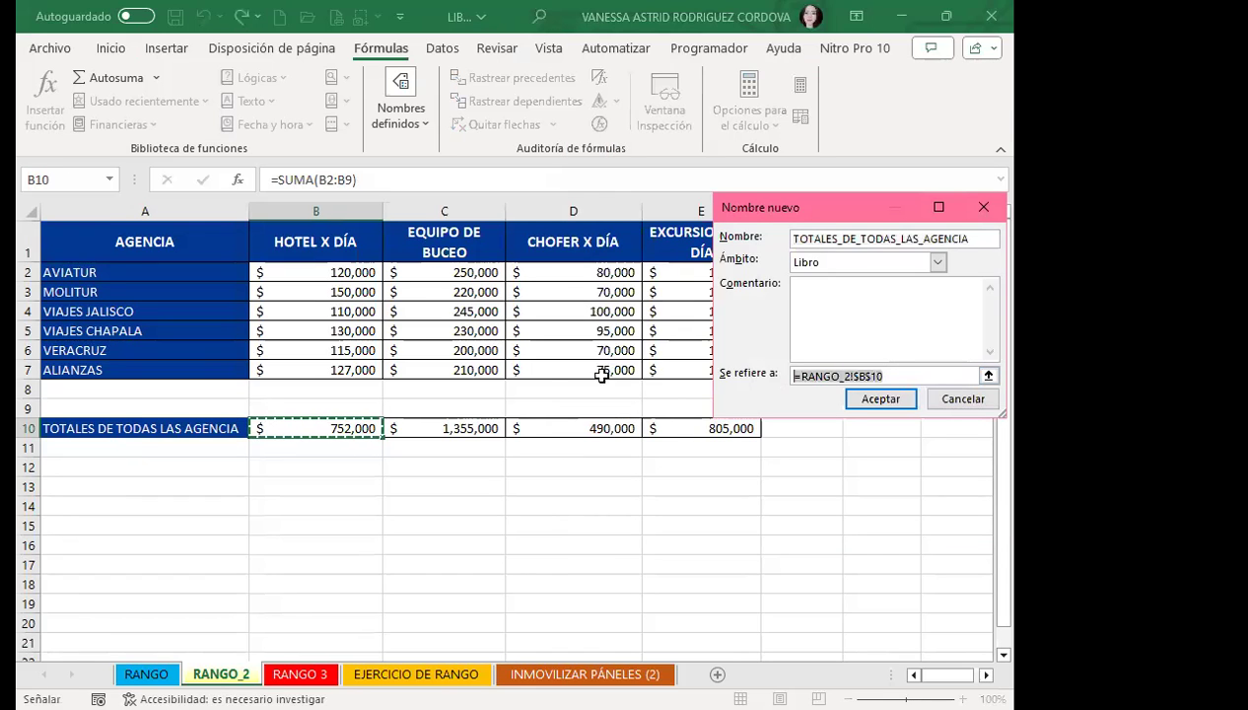
{"action": "left_click", "coordinate": [449, 426]}
{"action": "left_click", "coordinate": [418, 430]}
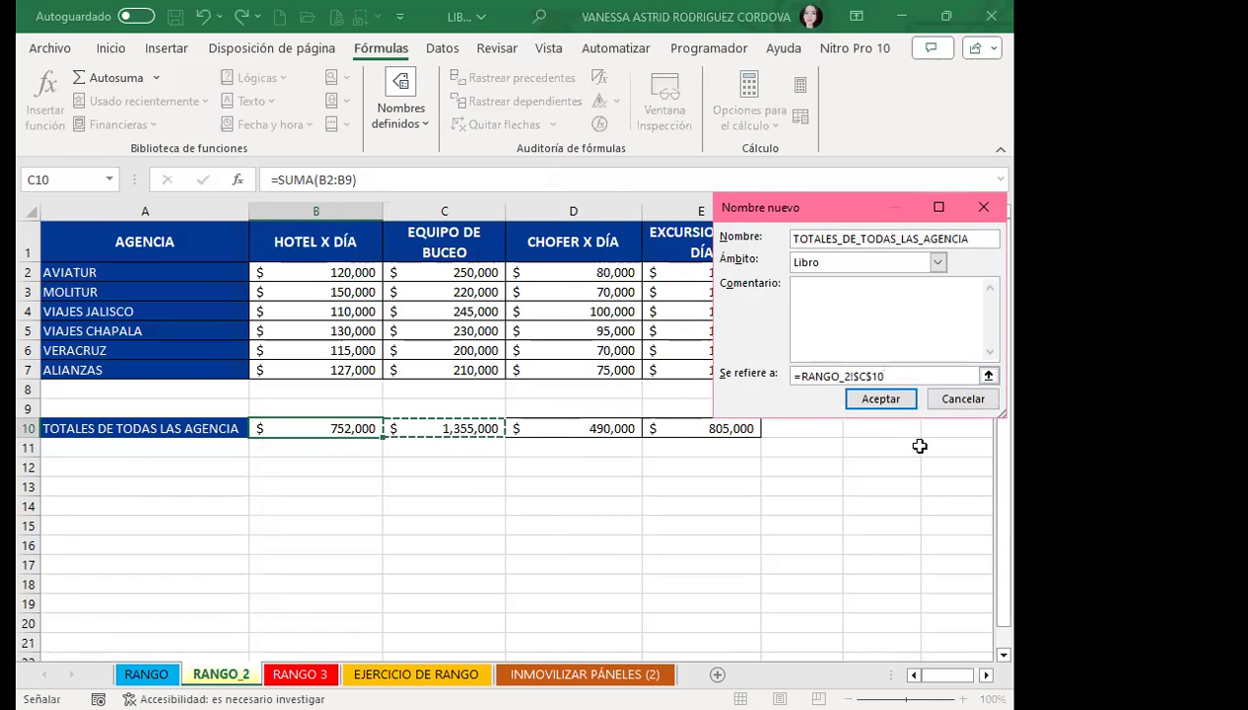
{"action": "left_click", "coordinate": [974, 237]}
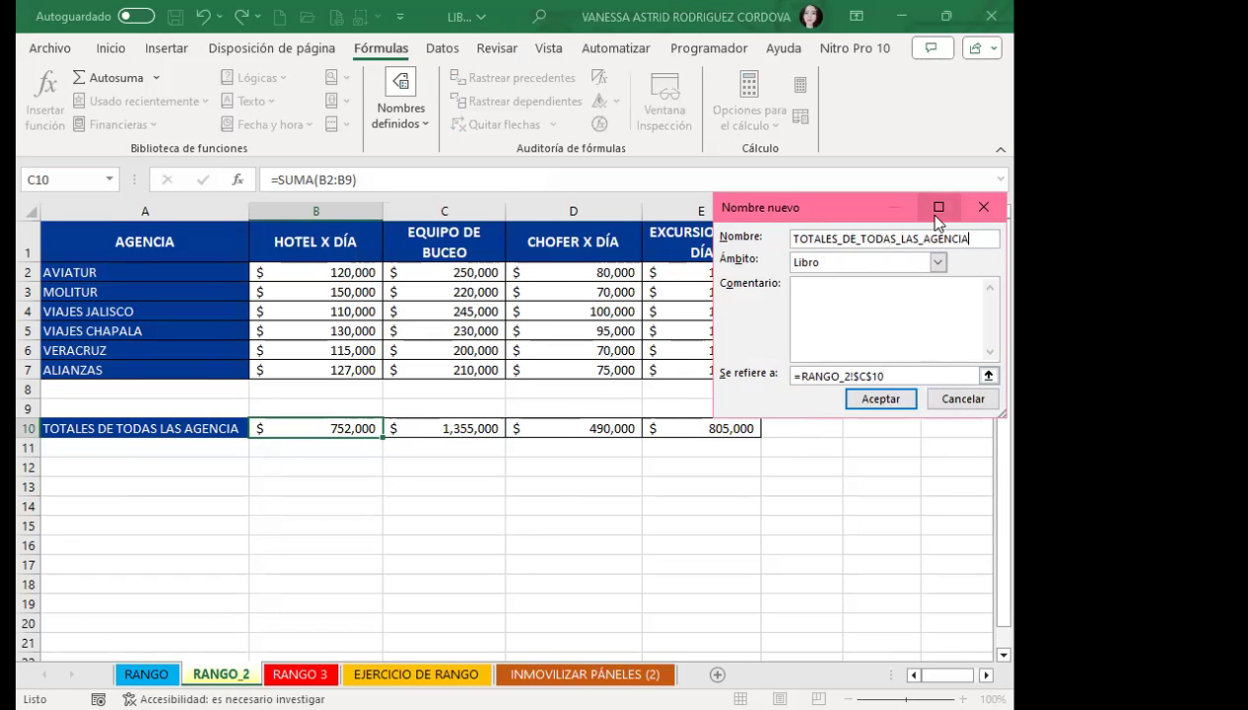
{"action": "key", "text": "BackSpace"}
{"action": "key", "text": "BackSpace"}
{"action": "key", "text": "BackSpace"}
{"action": "key", "text": "BackSpace"}
{"action": "key", "text": "BackSpace"}
{"action": "key", "text": "BackSpace"}
{"action": "key", "text": "BackSpace"}
{"action": "key", "text": "BackSpace"}
{"action": "key", "text": "BackSpace"}
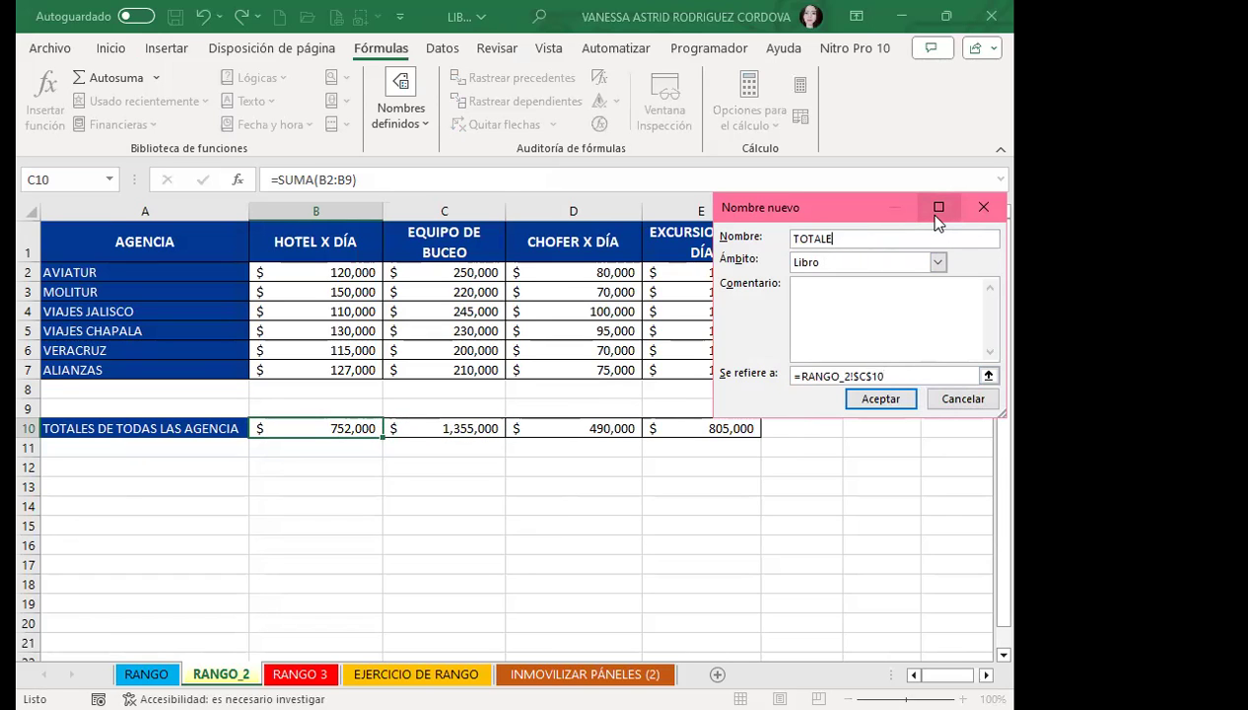
{"action": "key", "text": "BackSpace"}
{"action": "type", "text": "2"}
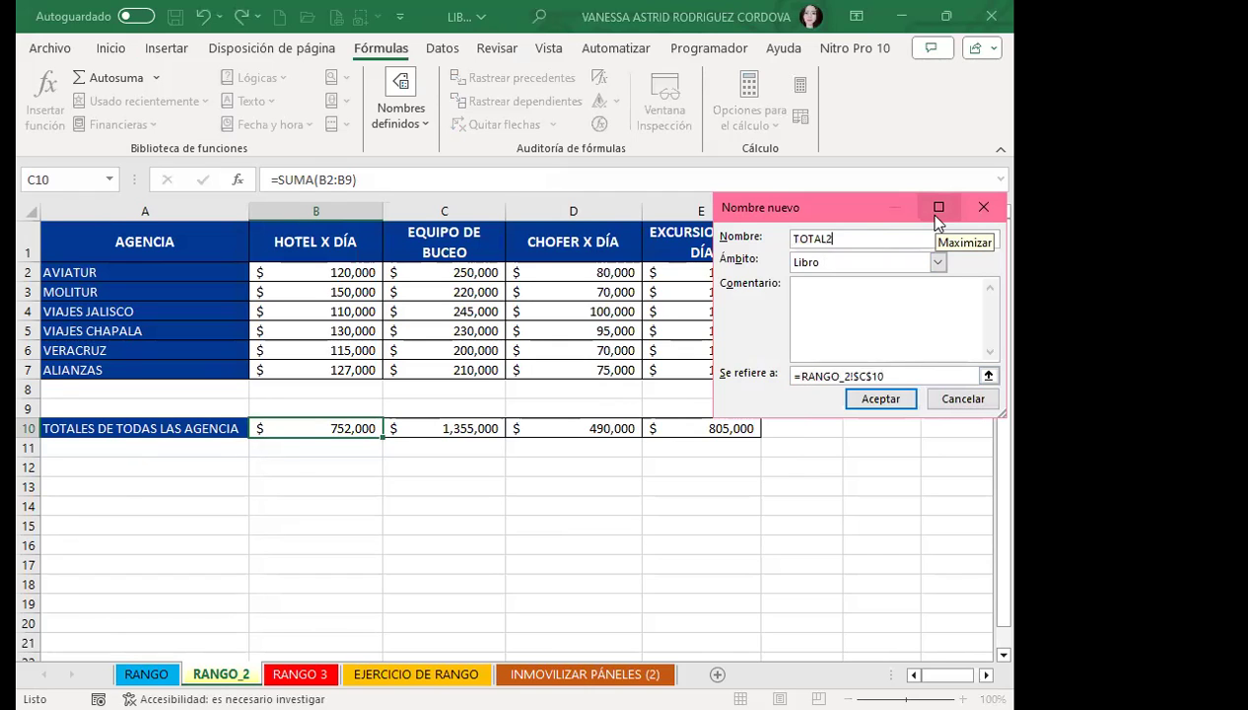
{"action": "left_click", "coordinate": [895, 406]}
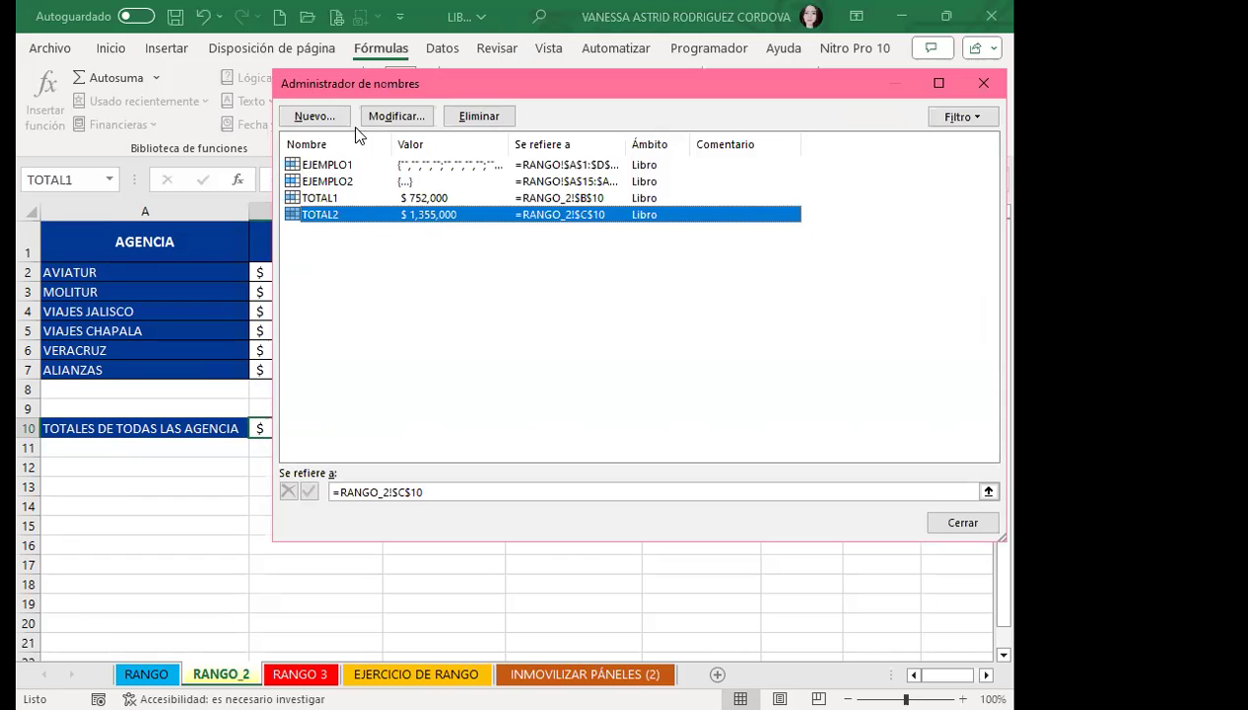
Step: Define the name TOTAL3 for the driver total in cell D10
{"action": "left_click", "coordinate": [311, 116]}
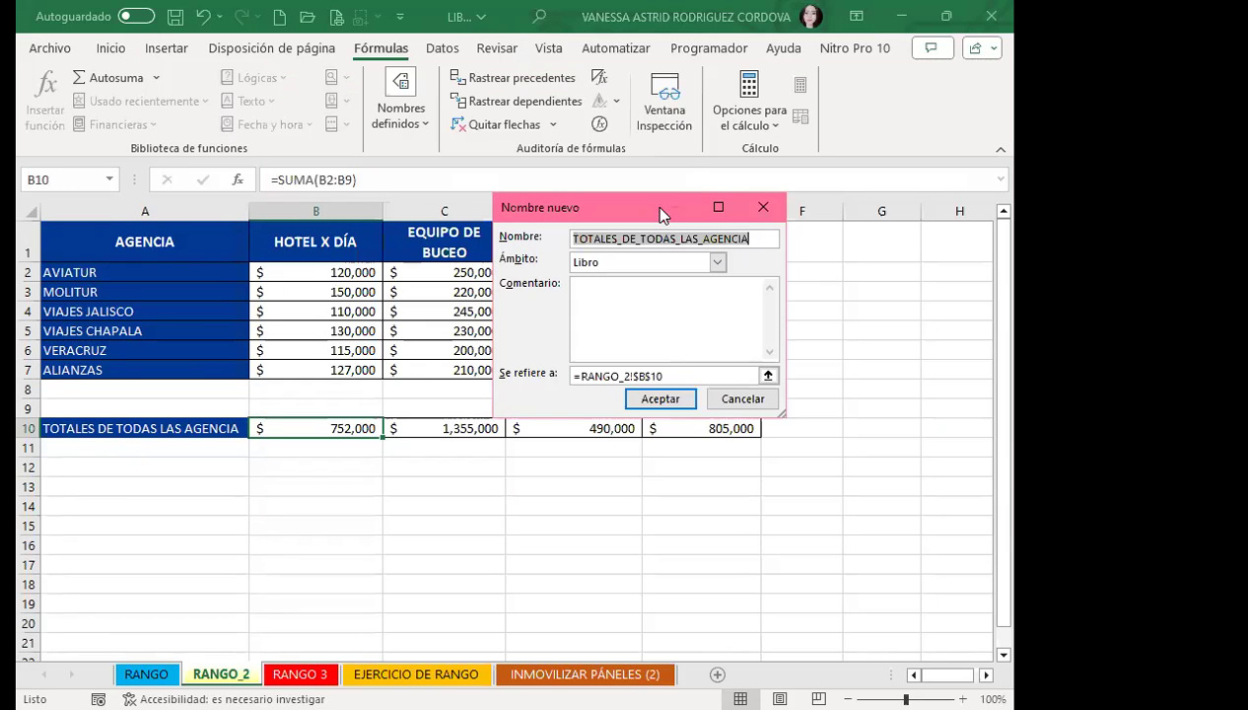
{"action": "left_click", "coordinate": [671, 373]}
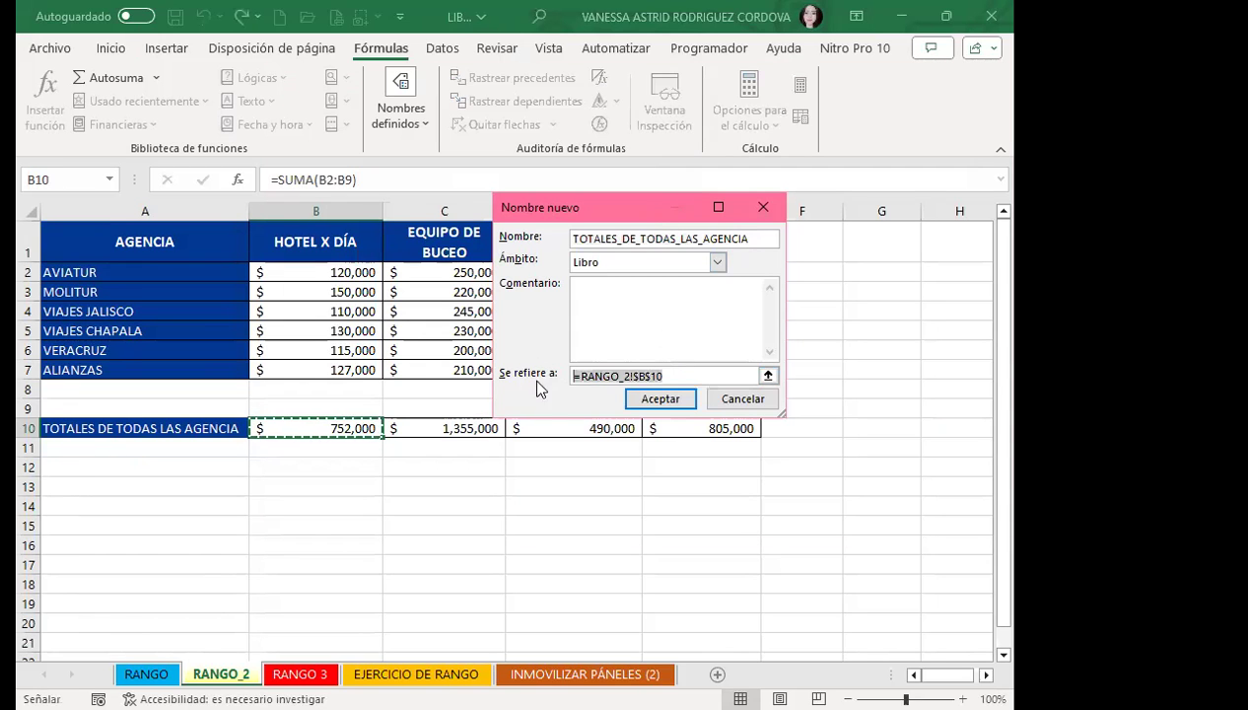
{"action": "left_click", "coordinate": [555, 426]}
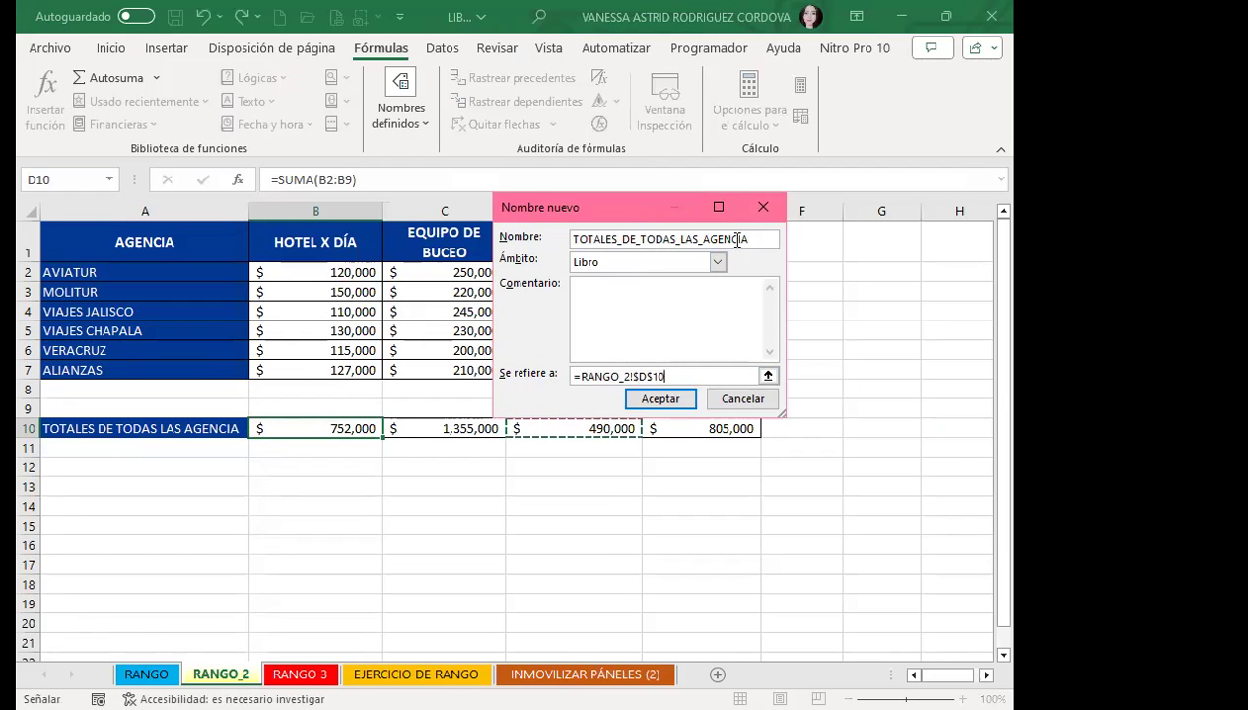
{"action": "left_click_drag", "start_coordinate": [747, 239], "coordinate": [614, 242]}
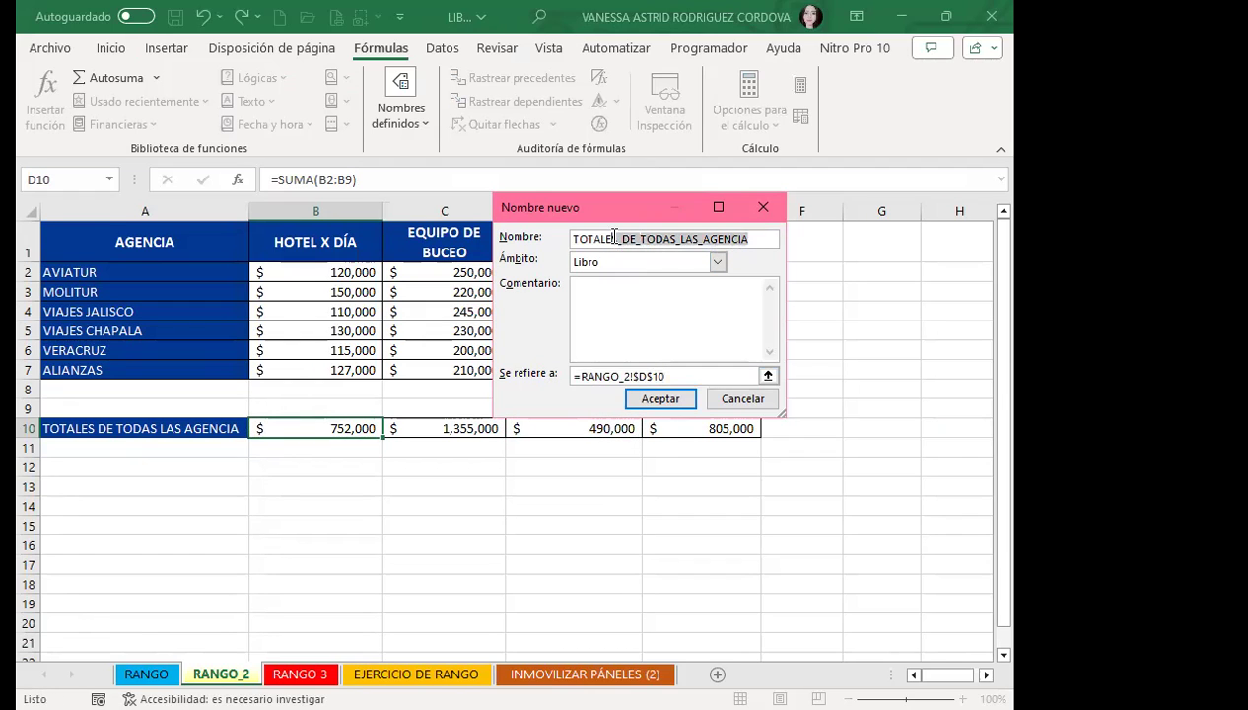
{"action": "key", "text": "BackSpace"}
{"action": "key", "text": "BackSpace"}
{"action": "type", "text": "3"}
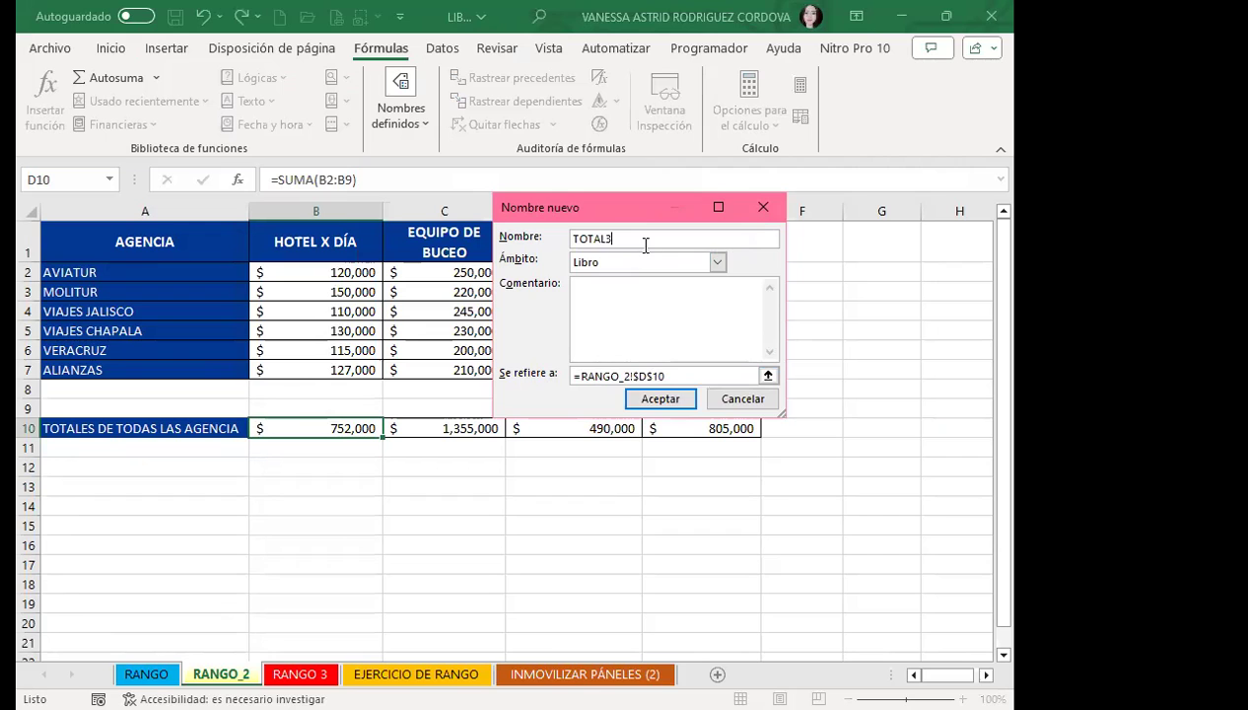
{"action": "left_click", "coordinate": [655, 396]}
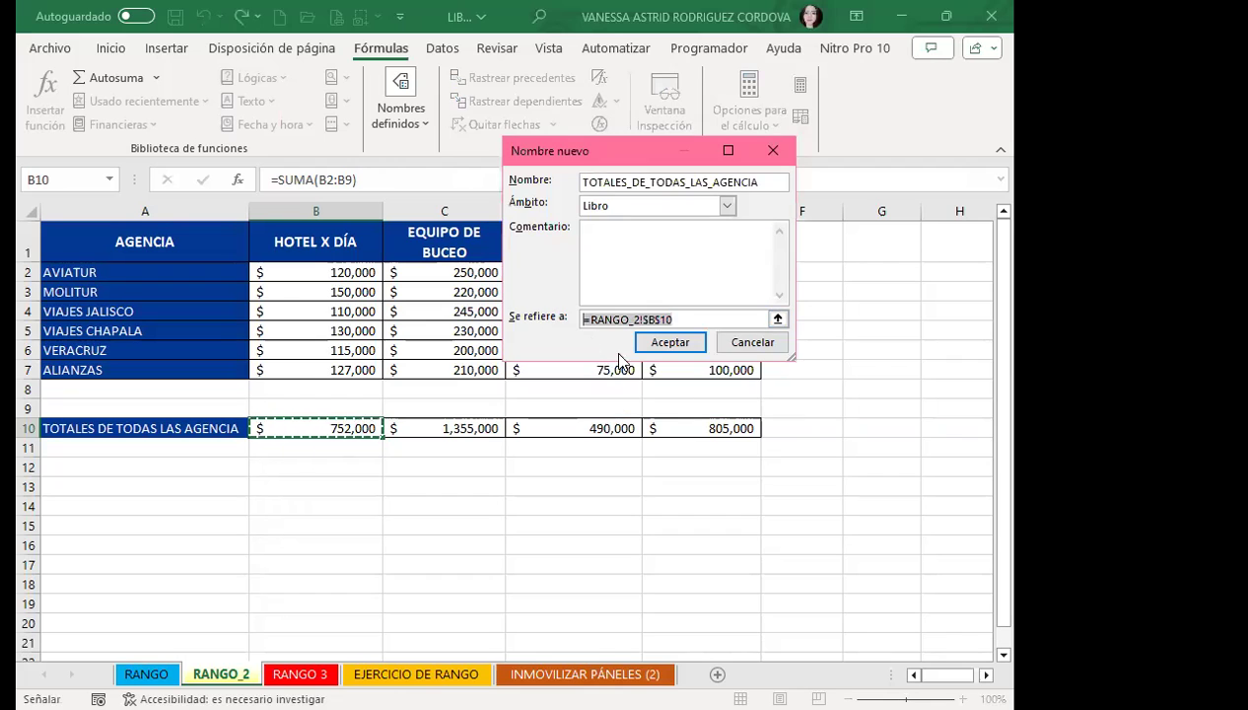
Step: Define the name TOTAL4 for the excursions total in cell E10
{"action": "left_click", "coordinate": [687, 426]}
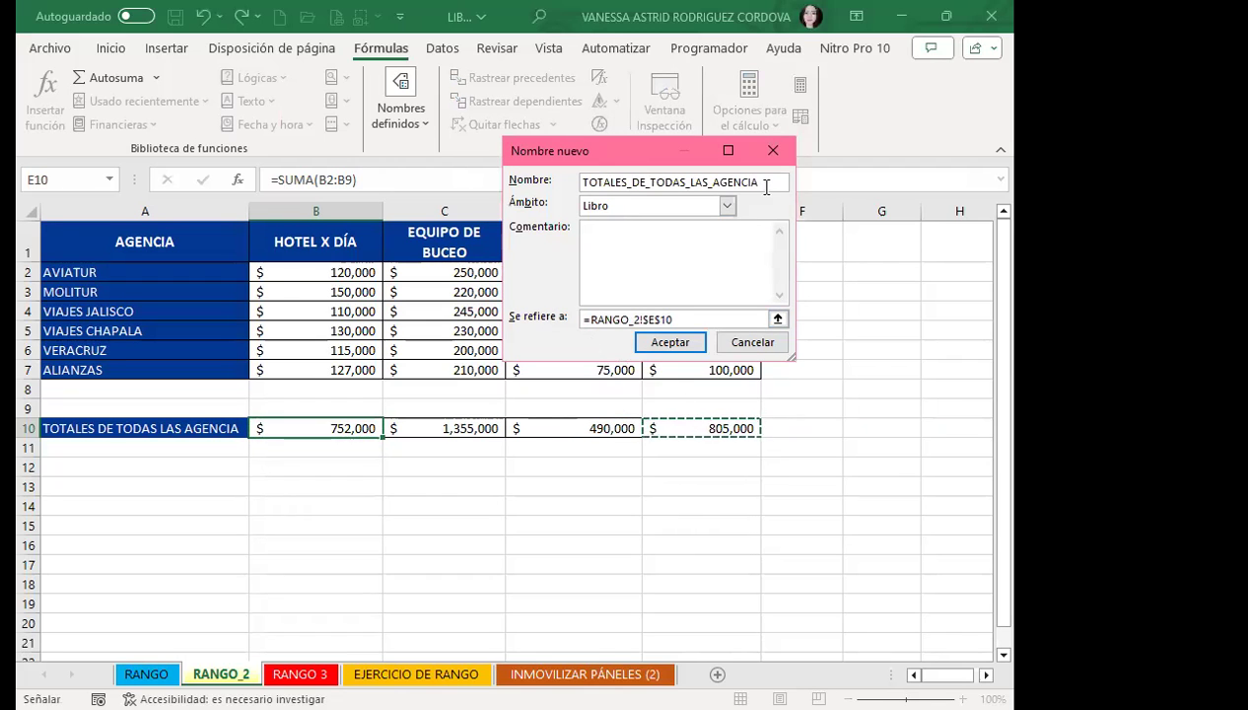
{"action": "left_click_drag", "start_coordinate": [758, 184], "coordinate": [623, 190]}
{"action": "key", "text": "BackSpace"}
{"action": "key", "text": "BackSpace"}
{"action": "key", "text": "BackSpace"}
{"action": "type", "text": "4"}
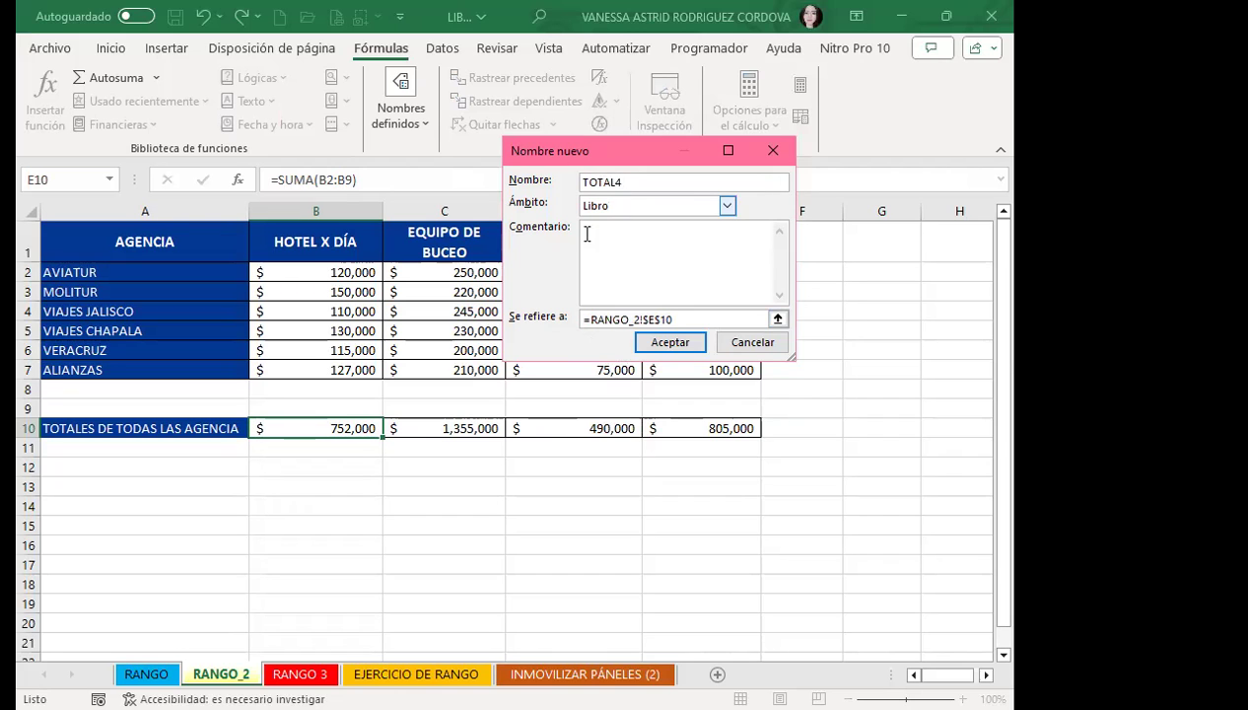
{"action": "left_click", "coordinate": [670, 340]}
{"action": "left_click", "coordinate": [671, 341]}
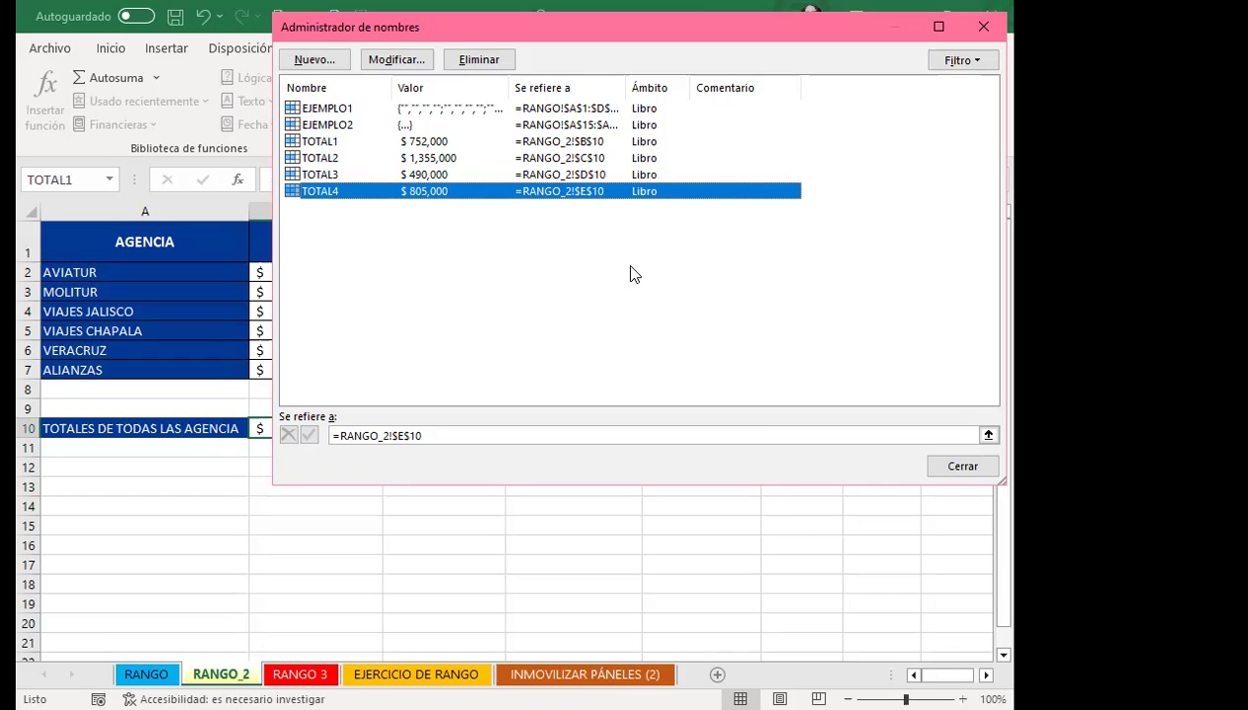
Step: Close the Name Manager and start a new formula with = in cell B14
{"action": "left_click", "coordinate": [962, 468]}
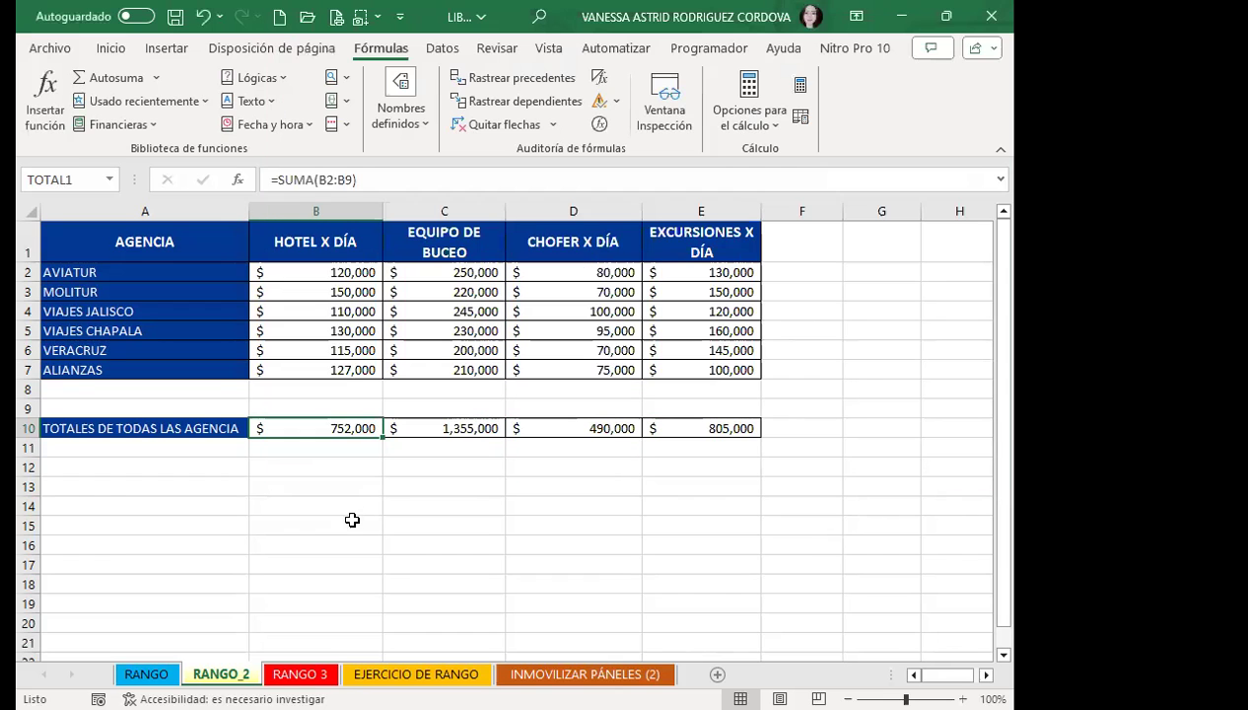
{"action": "left_click", "coordinate": [357, 505]}
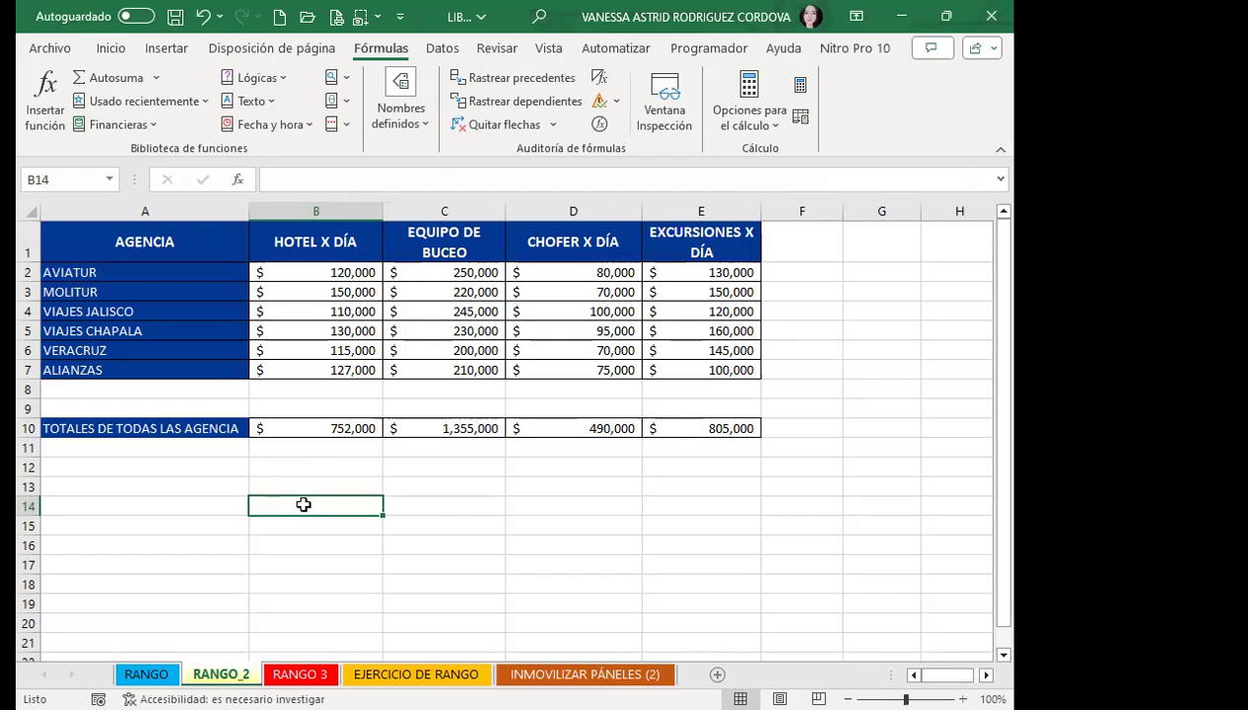
{"action": "type", "text": "="}
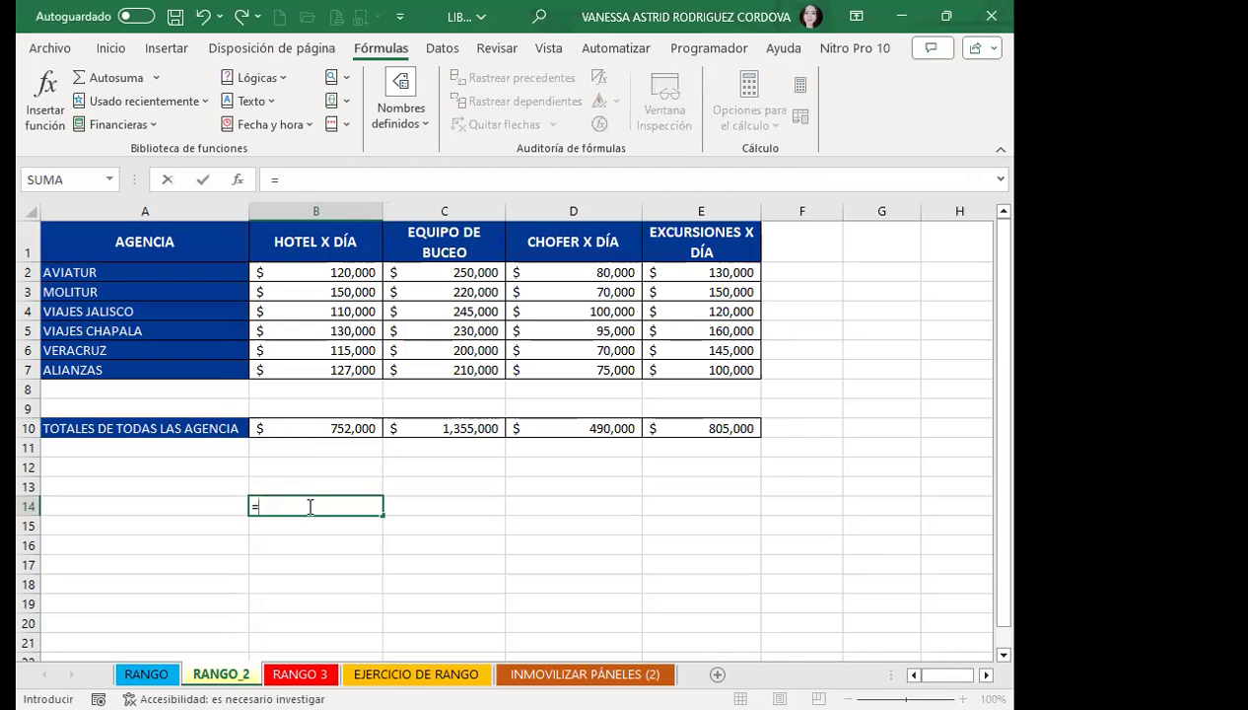
Step: Enter =TOTAL1+TOTAL4 in B14 by referencing B10 and E10, giving 1557000
{"action": "left_click", "coordinate": [307, 428]}
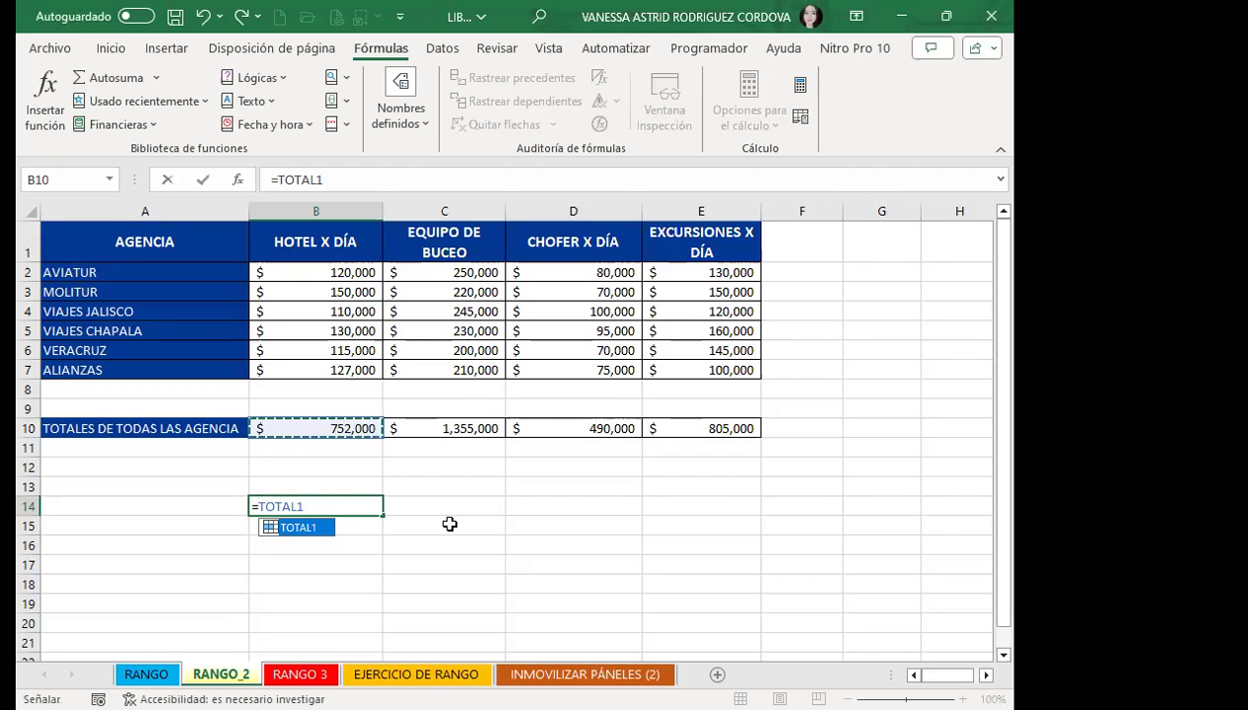
{"action": "type", "text": "+"}
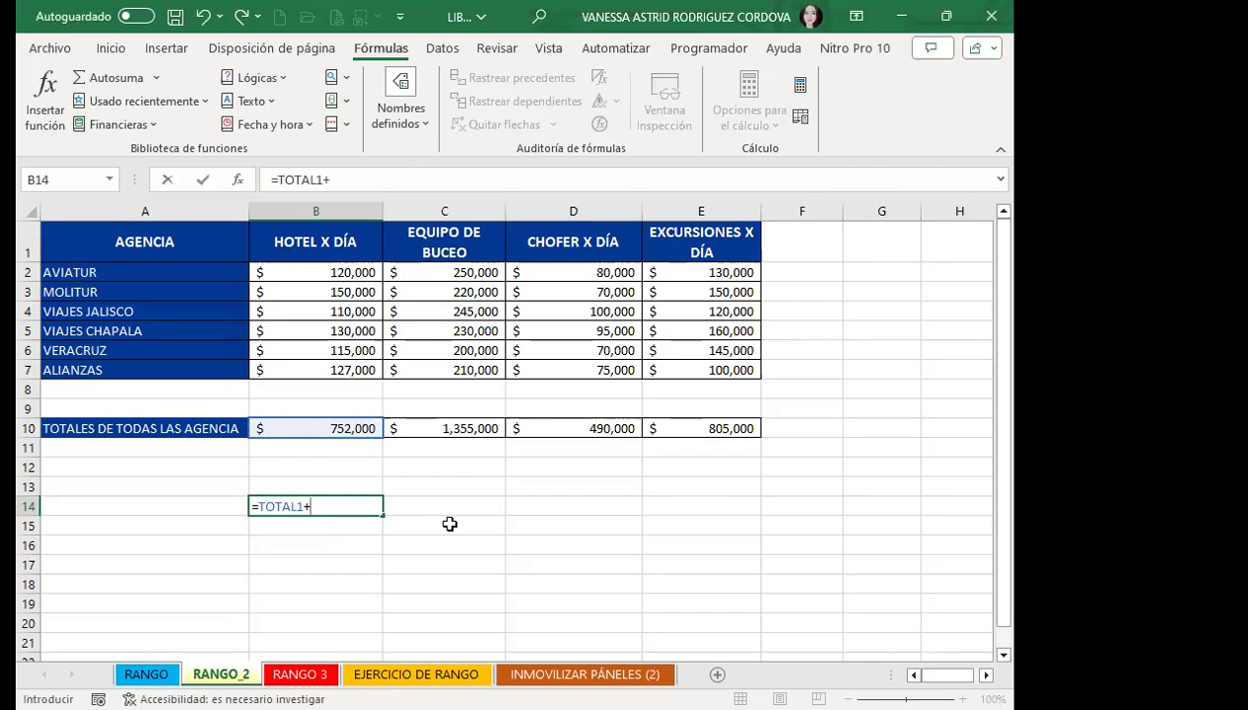
{"action": "left_click", "coordinate": [679, 428]}
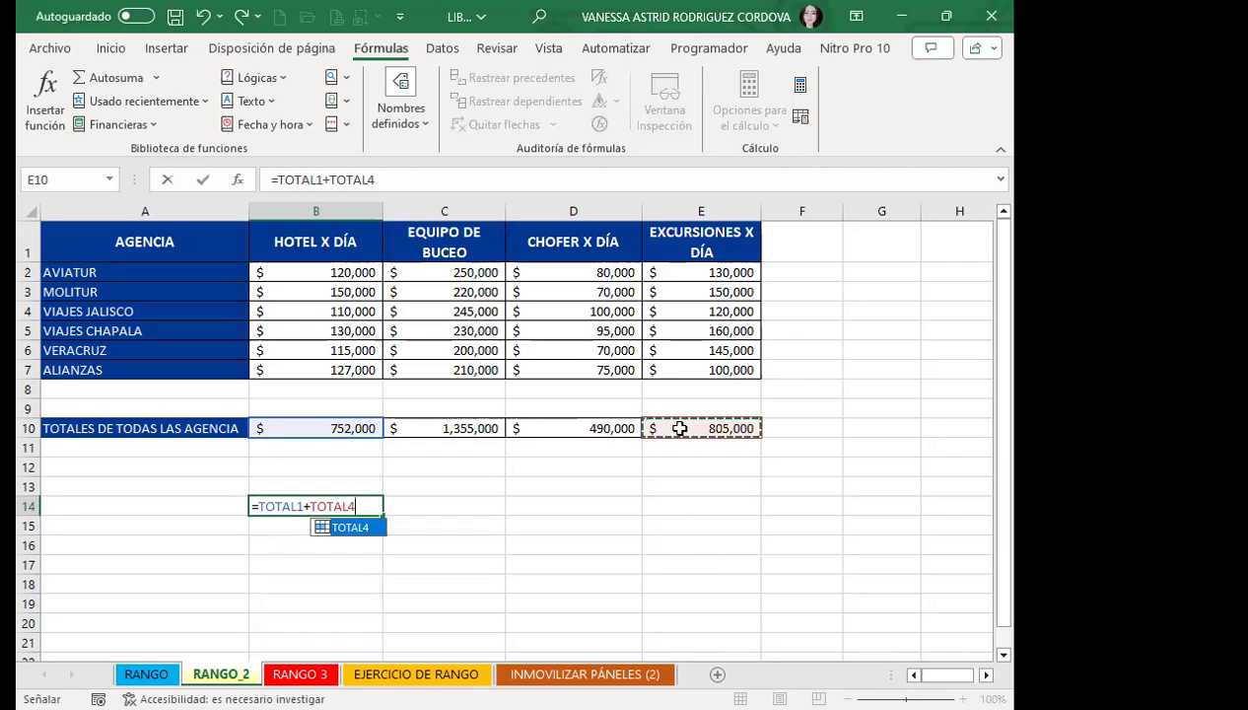
{"action": "key", "text": "Return"}
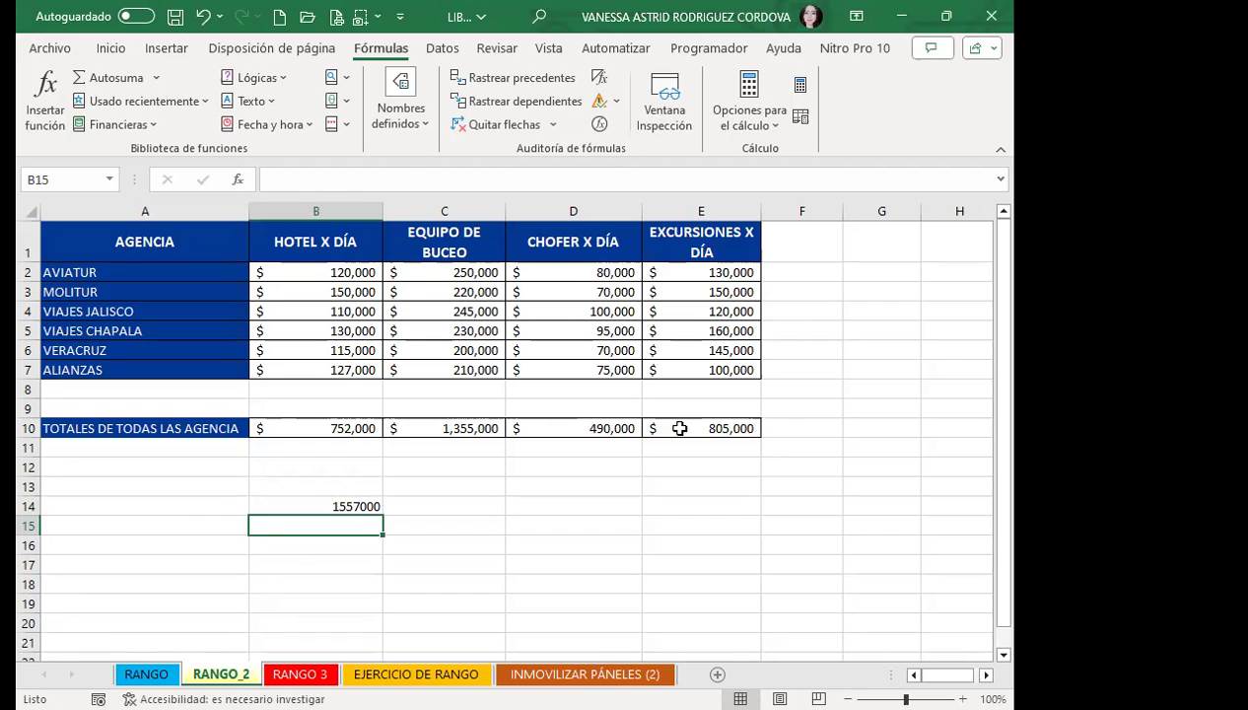
Step: Reselect B14 to review its formula, then move to the RANGO 3 sheet
{"action": "key", "text": "Up"}
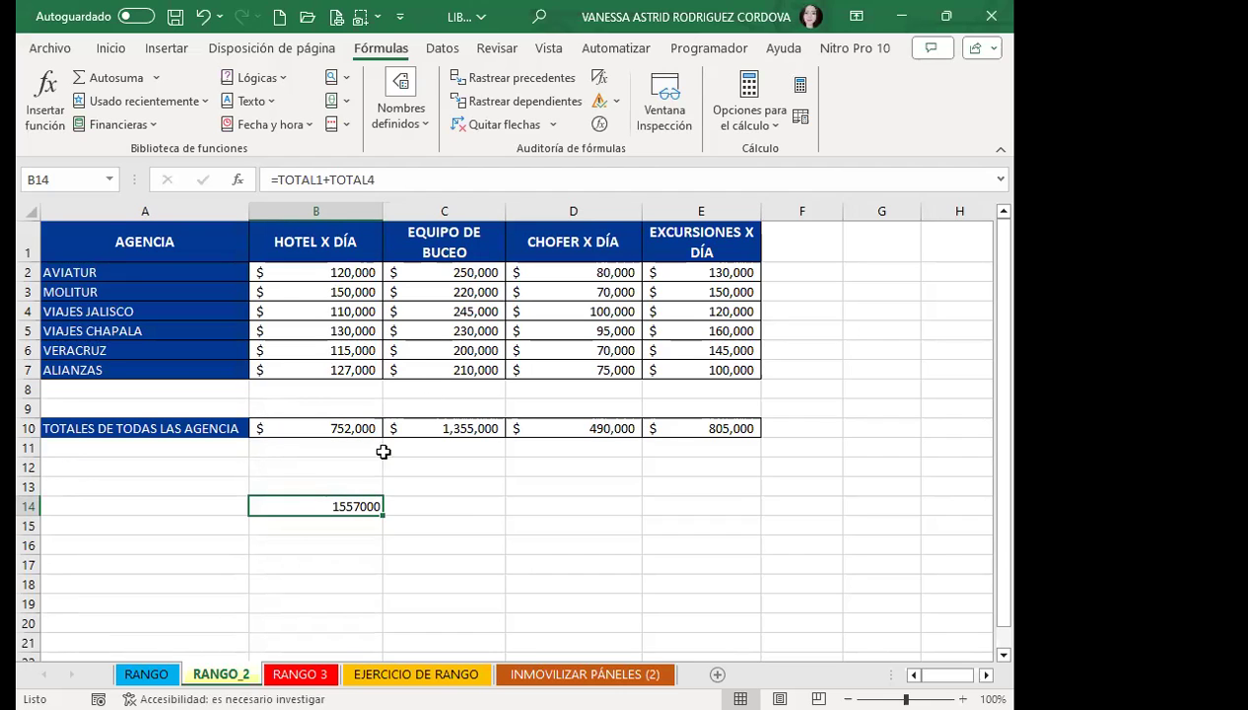
{"action": "key", "text": "ctrl+Page_Down"}
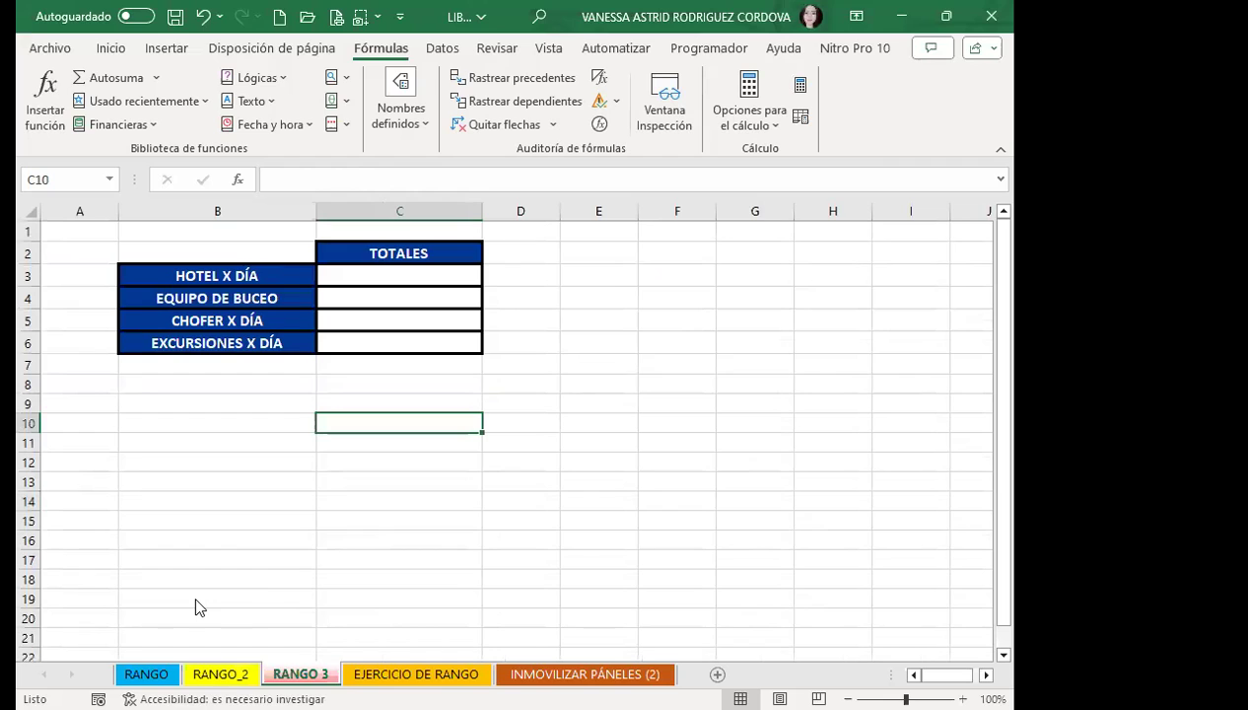
Step: Enter =TOTAL1 in C3 of the TOTALES table and compare it with B10 on RANGO_2
{"action": "left_click", "coordinate": [385, 277]}
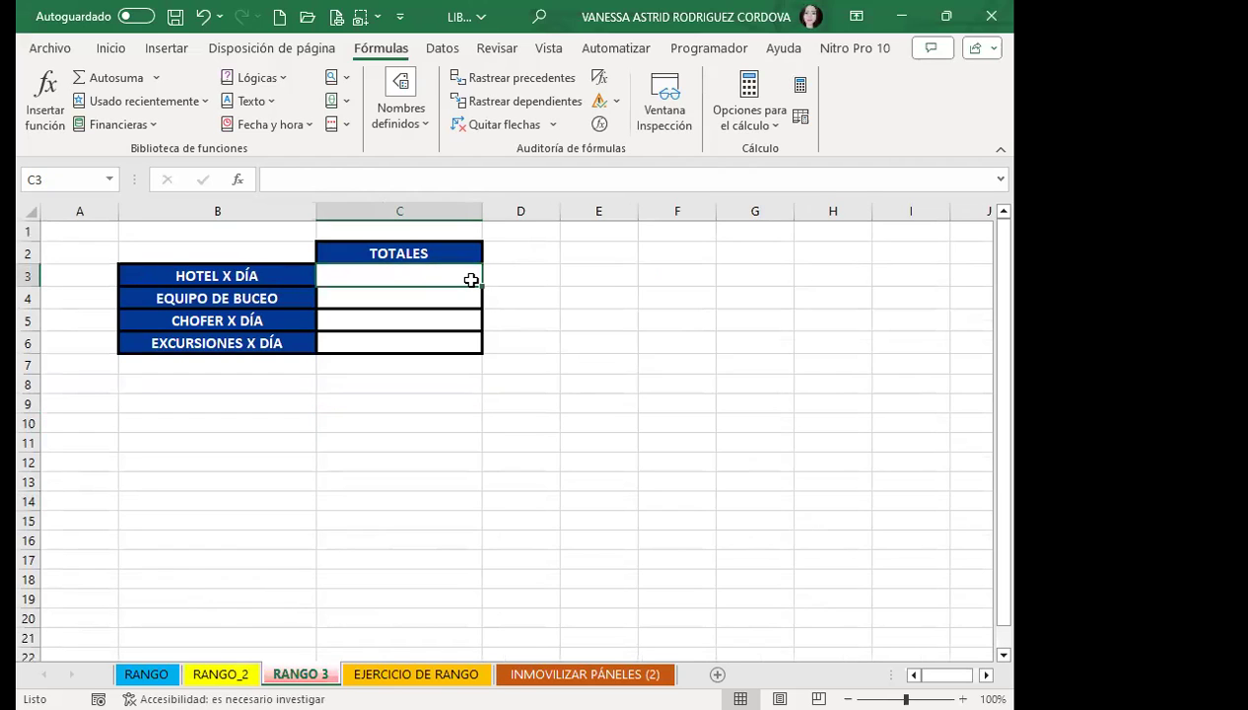
{"action": "type", "text": "="}
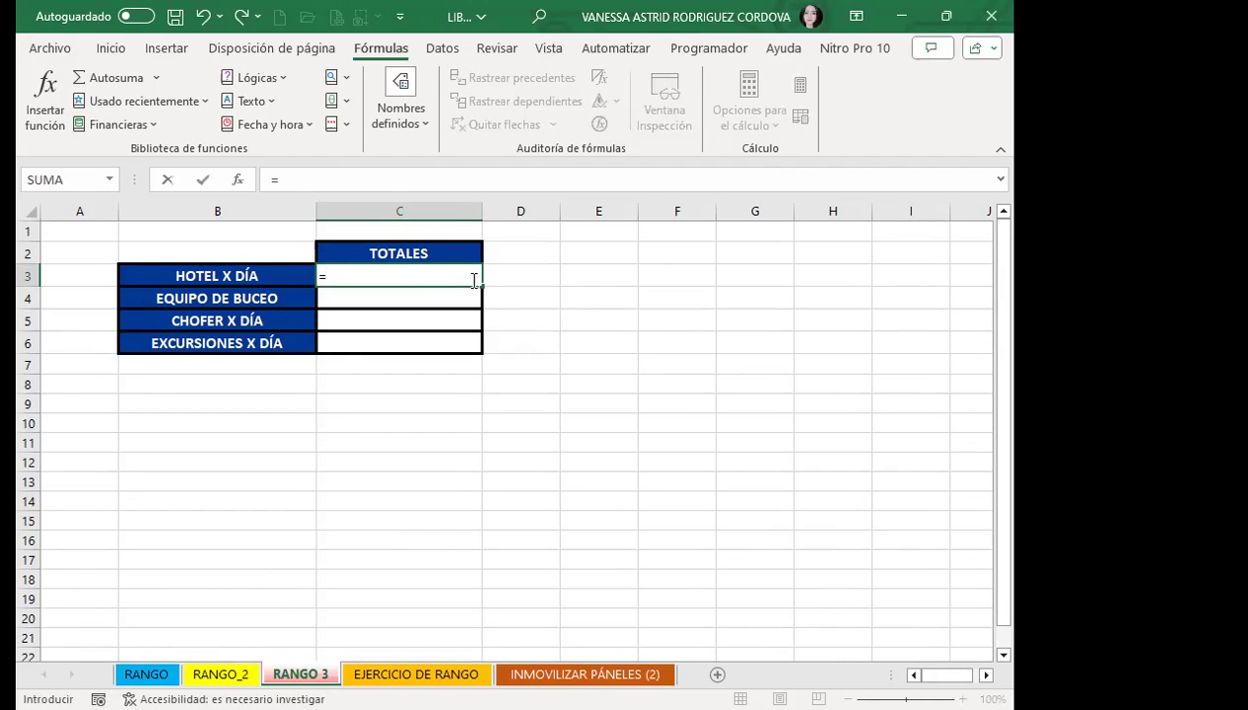
{"action": "type", "text": "TO"}
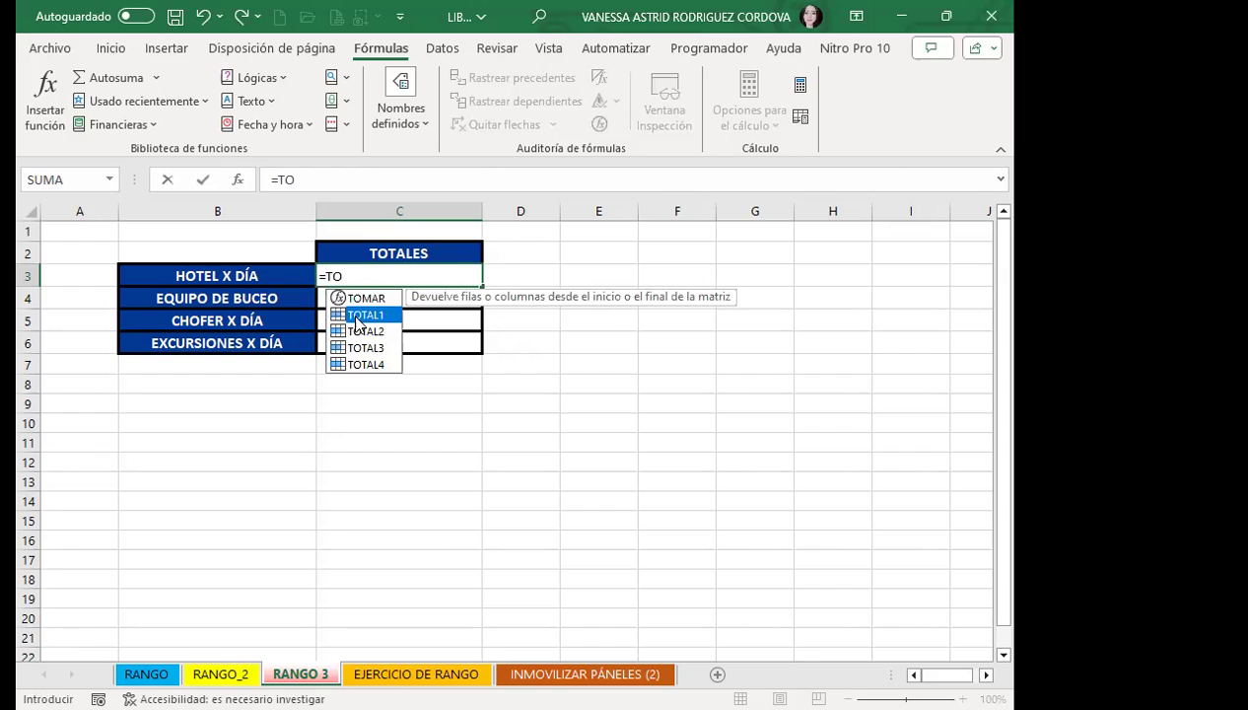
{"action": "double_click", "coordinate": [350, 315]}
{"action": "key", "text": "Return"}
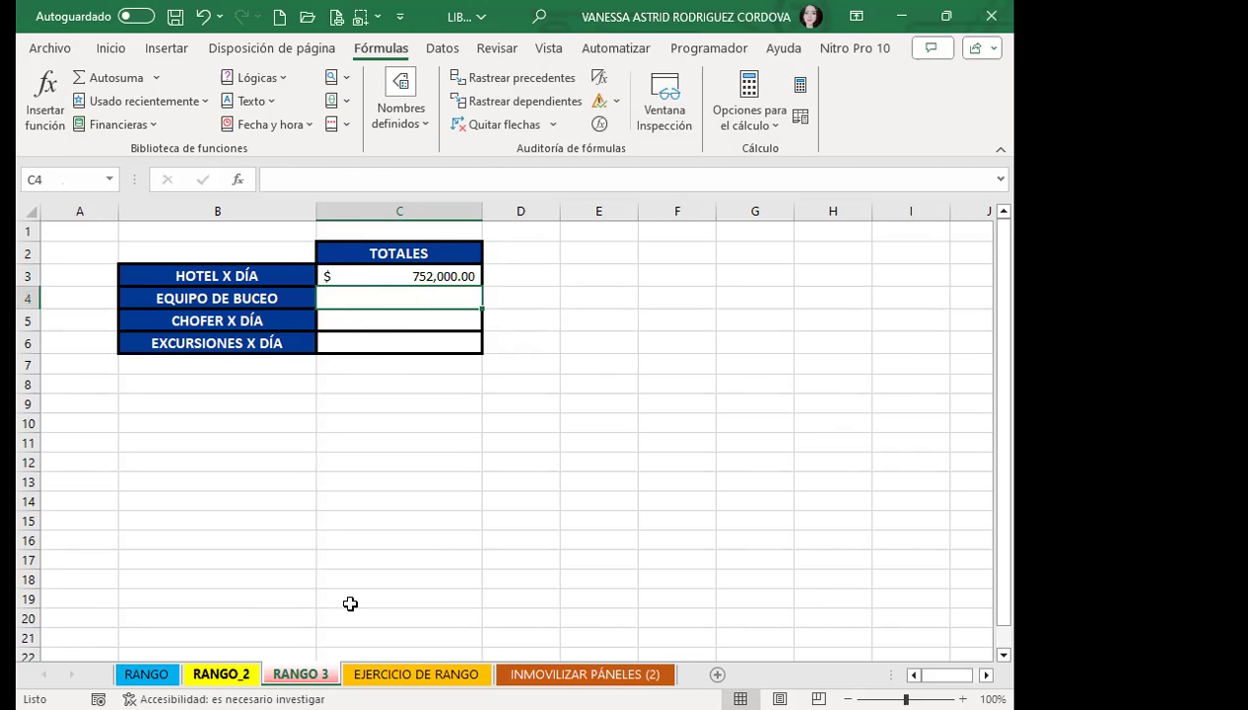
{"action": "key", "text": "ctrl+Page_Up"}
{"action": "left_click", "coordinate": [294, 431]}
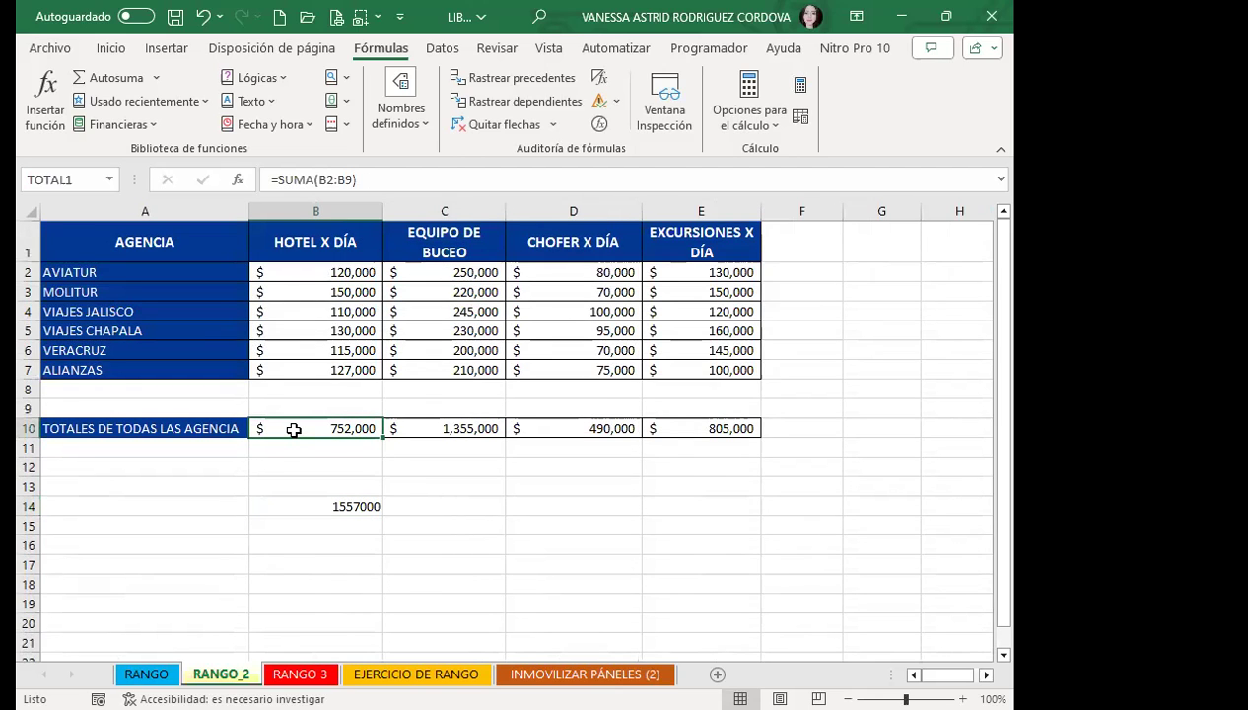
{"action": "key", "text": "ctrl+Page_Down"}
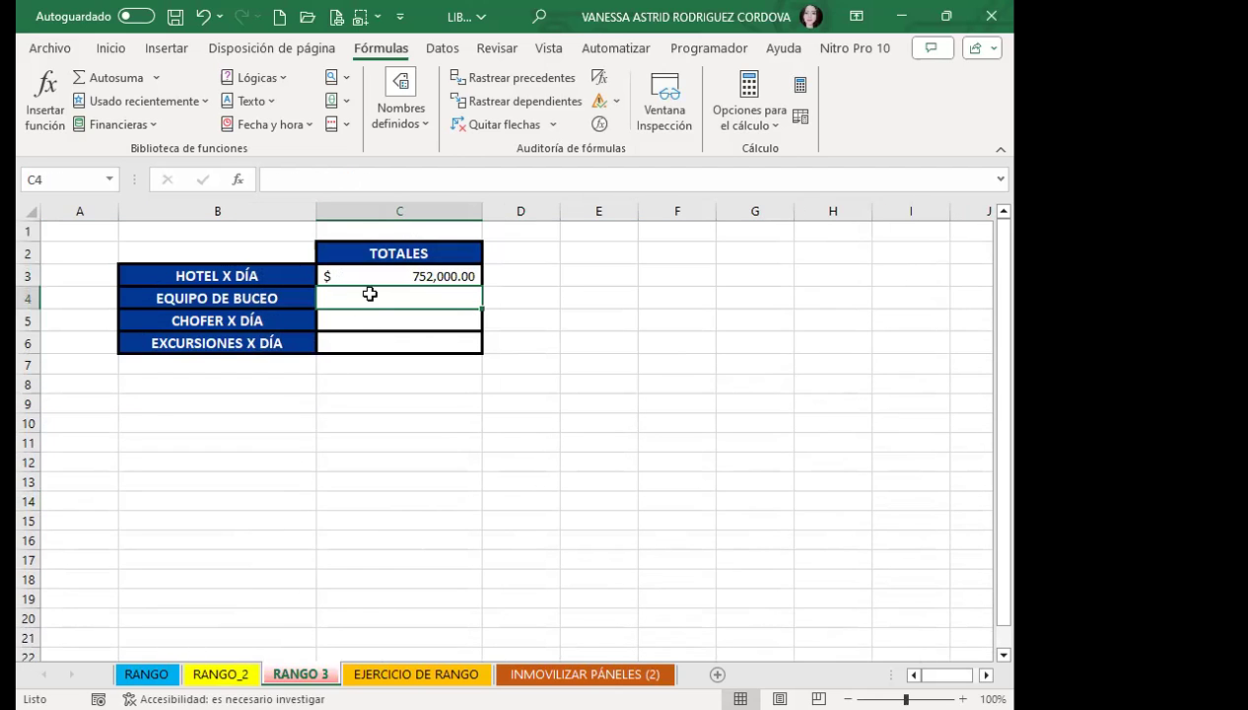
Step: Enter =TOTAL2 in C4 for EQUIPO DE BUCEO and compare against RANGO_2's totals
{"action": "type", "text": "TO"}
{"action": "key", "text": "BackSpace"}
{"action": "key", "text": "BackSpace"}
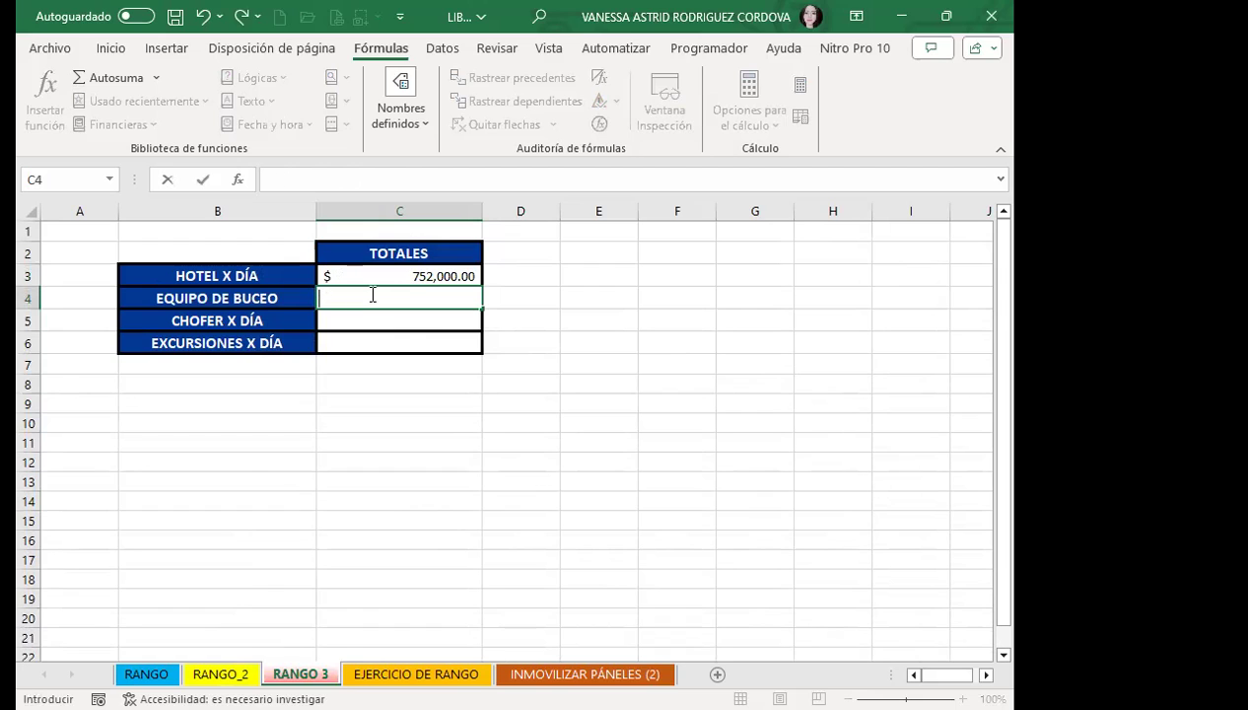
{"action": "type", "text": "="}
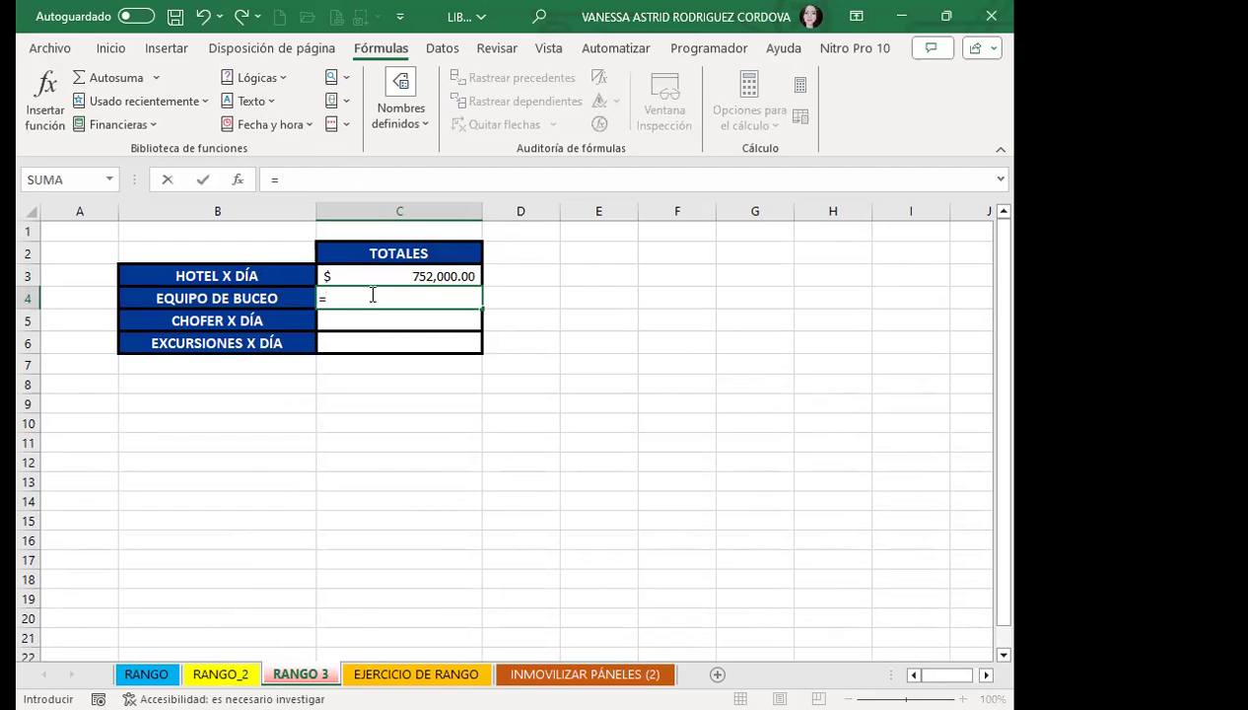
{"action": "type", "text": "TO"}
{"action": "left_click", "coordinate": [360, 355]}
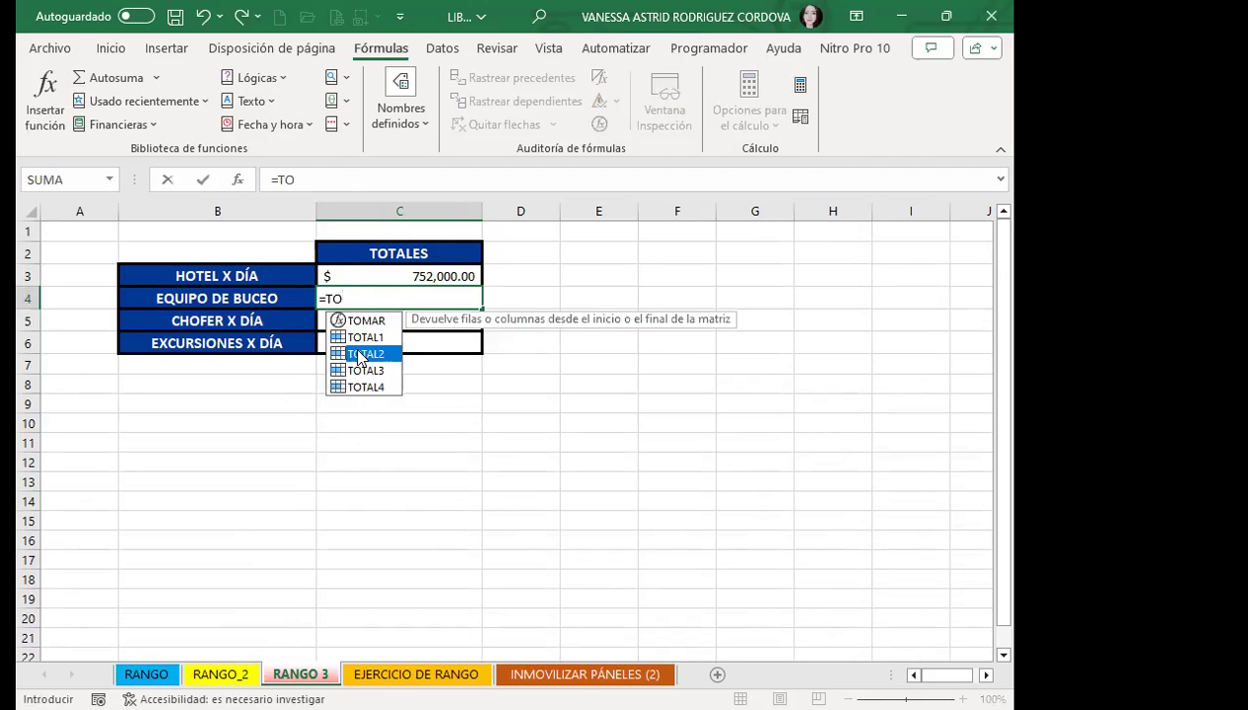
{"action": "double_click", "coordinate": [360, 355]}
{"action": "key", "text": "Return"}
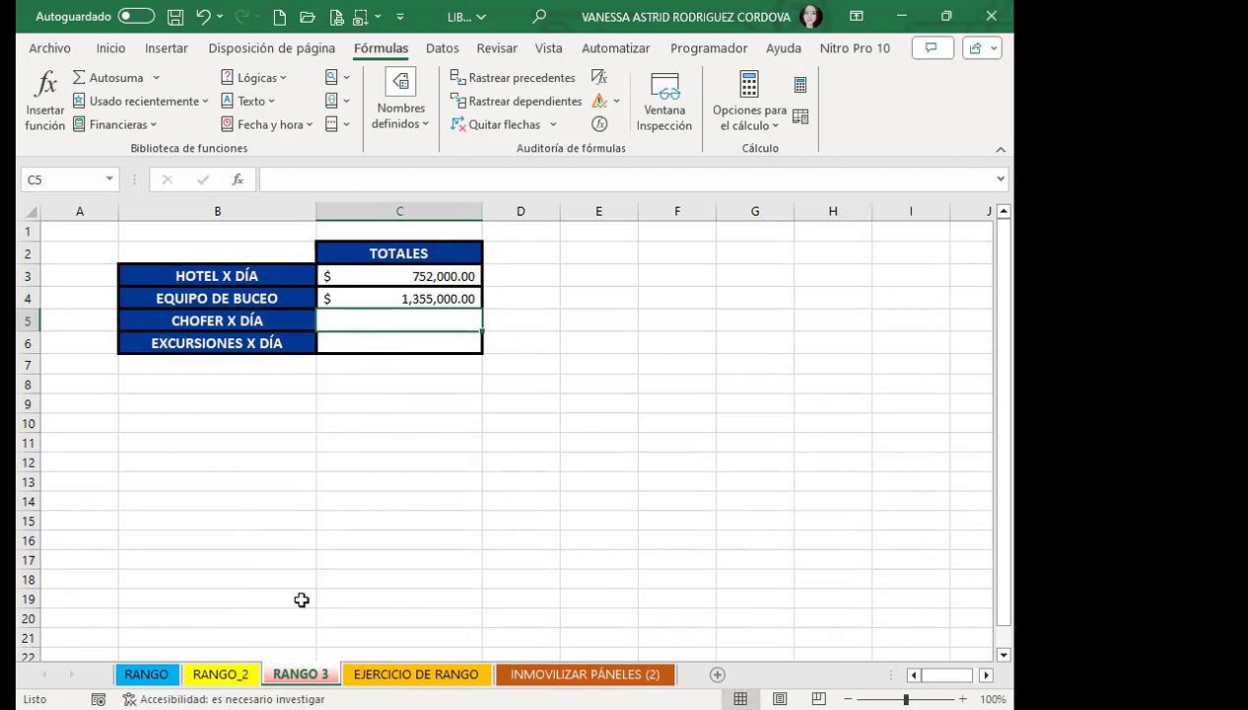
{"action": "key", "text": "ctrl+Page_Up"}
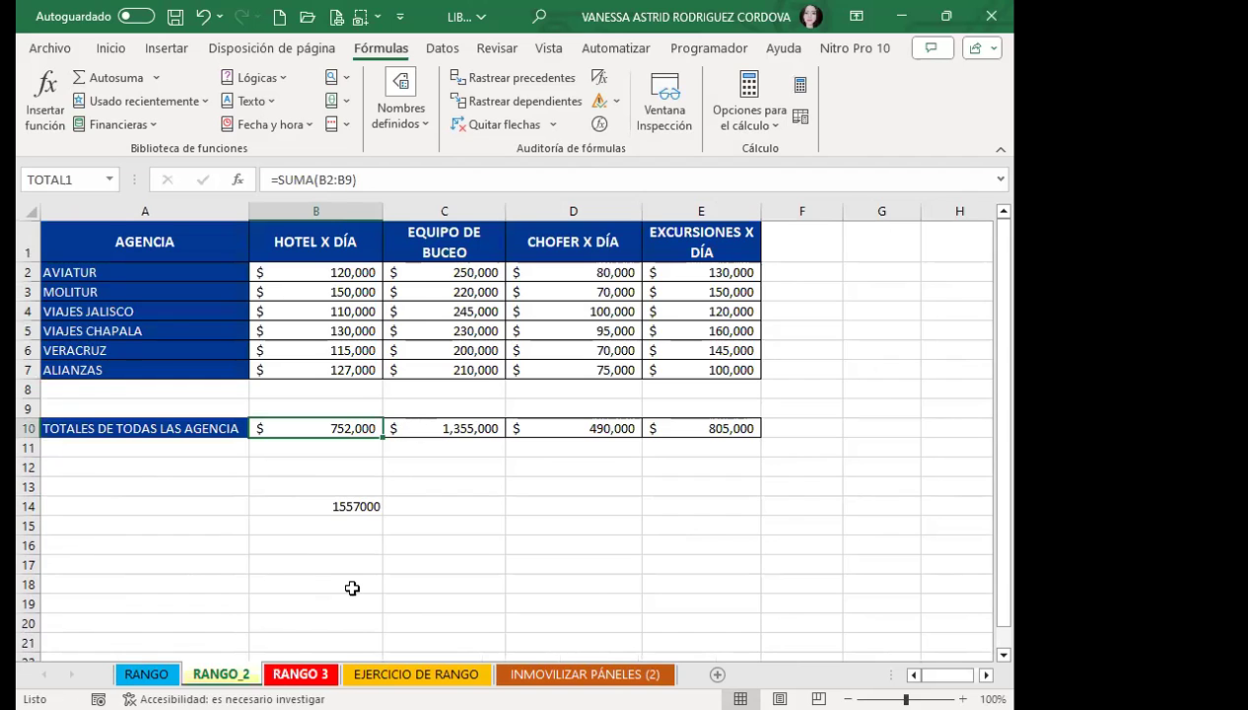
{"action": "key", "text": "ctrl+Page_Down"}
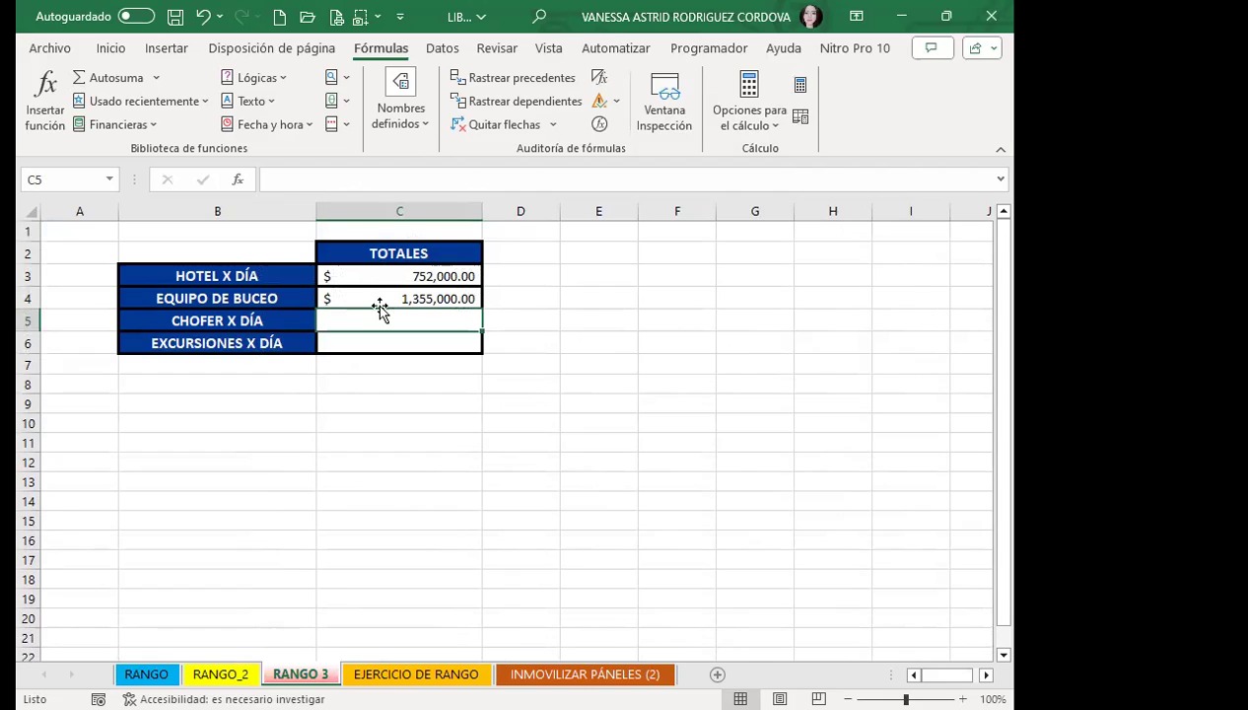
Step: Fill C5 with =TOTAL3 and C6 with =TOTAL4, then reselect C3 showing =TOTAL1
{"action": "type", "text": "="}
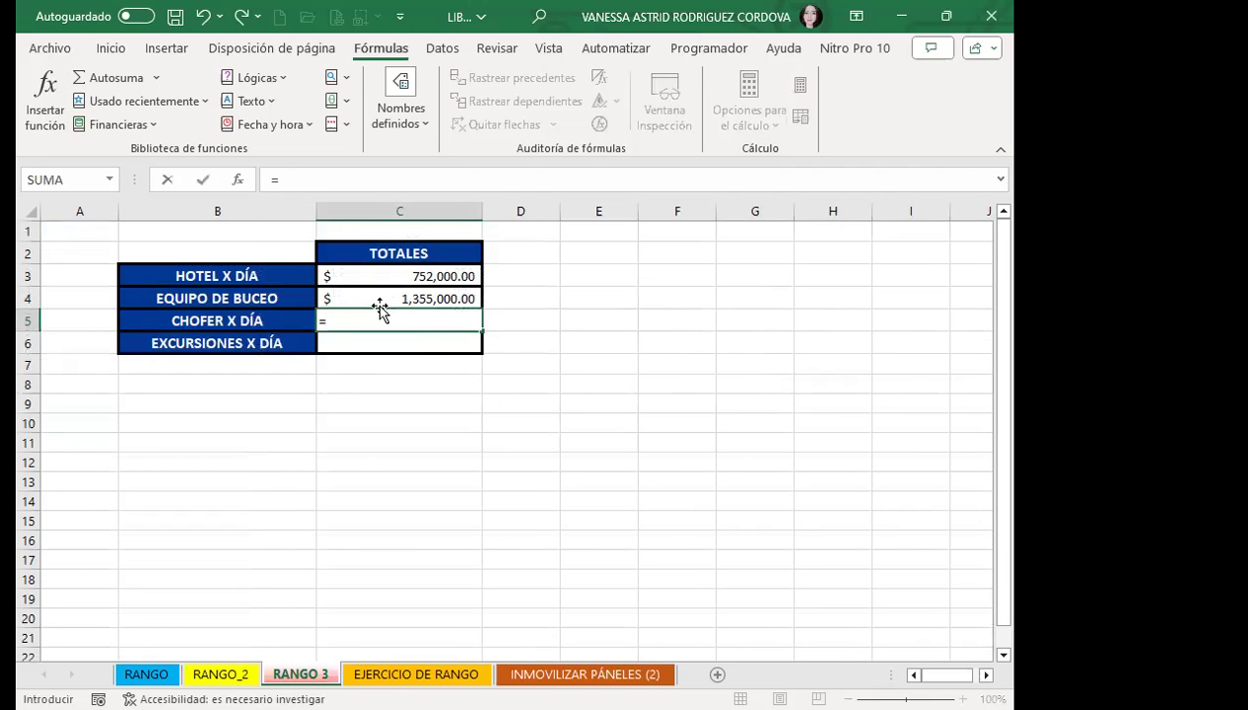
{"action": "type", "text": "TOA"}
{"action": "key", "text": "BackSpace"}
{"action": "type", "text": "T"}
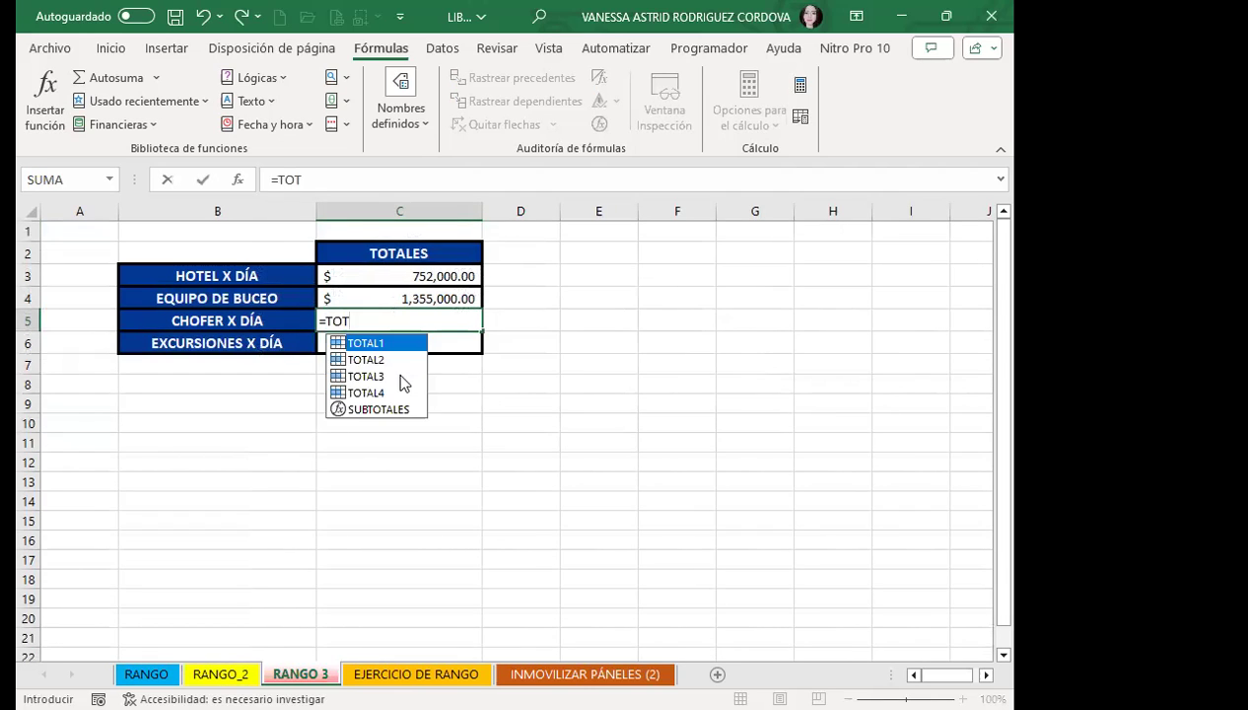
{"action": "left_click", "coordinate": [367, 377]}
{"action": "double_click", "coordinate": [366, 377]}
{"action": "key", "text": "Return"}
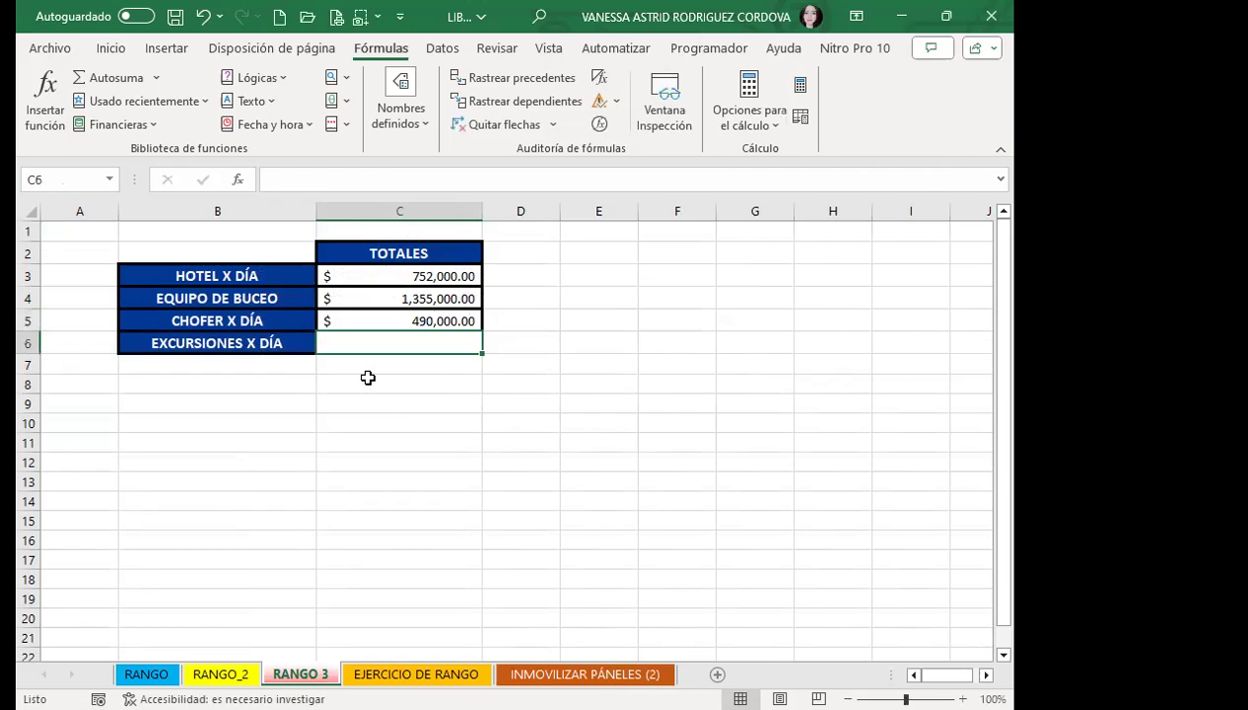
{"action": "type", "text": "="}
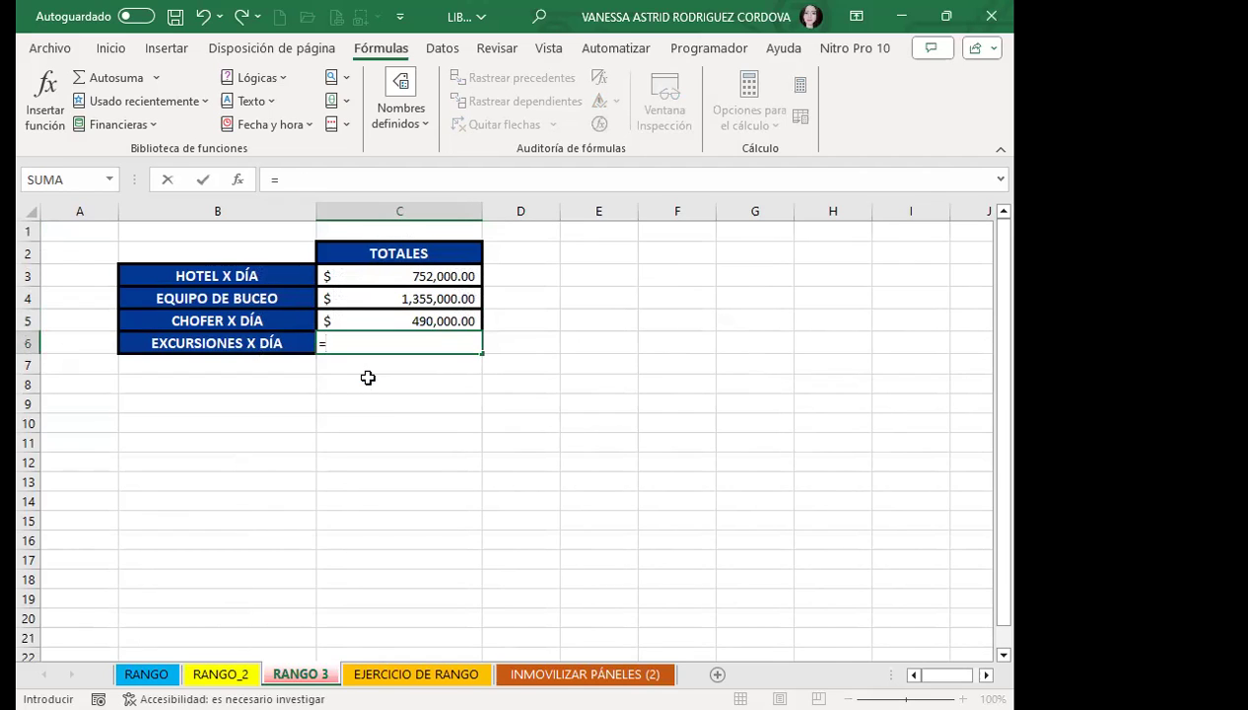
{"action": "type", "text": "TOT"}
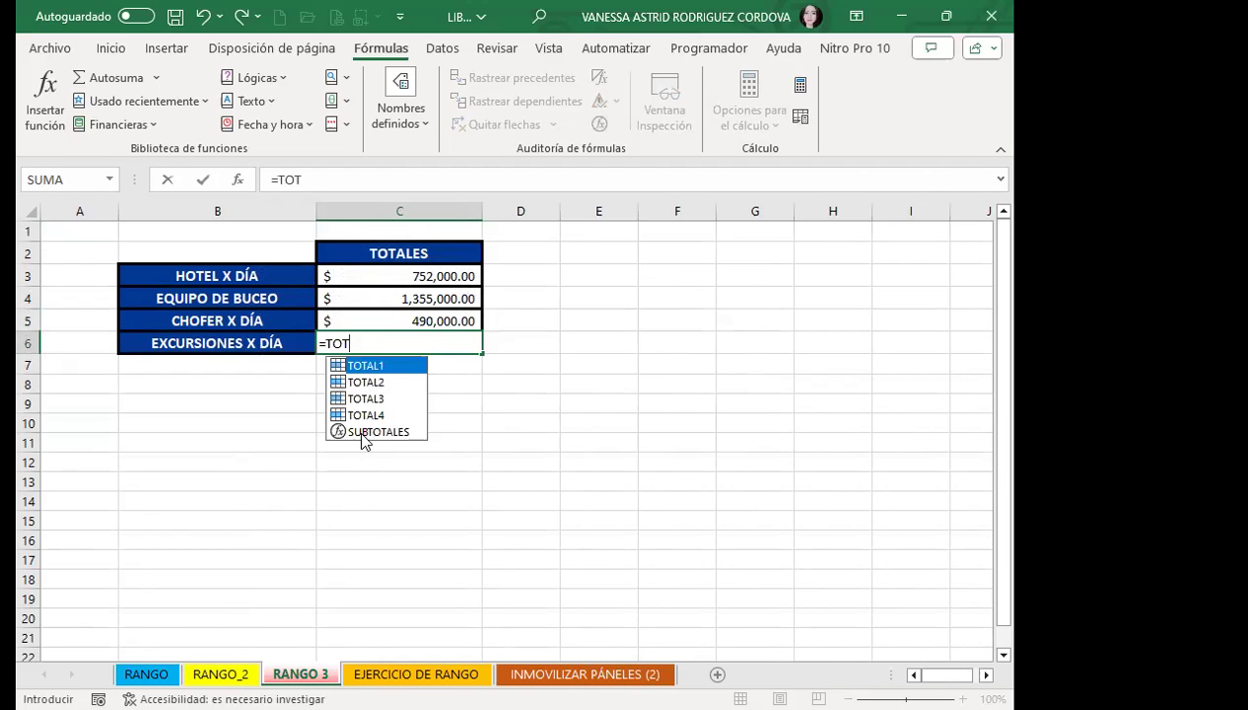
{"action": "left_click", "coordinate": [366, 416]}
{"action": "double_click", "coordinate": [366, 416]}
{"action": "key", "text": "Return"}
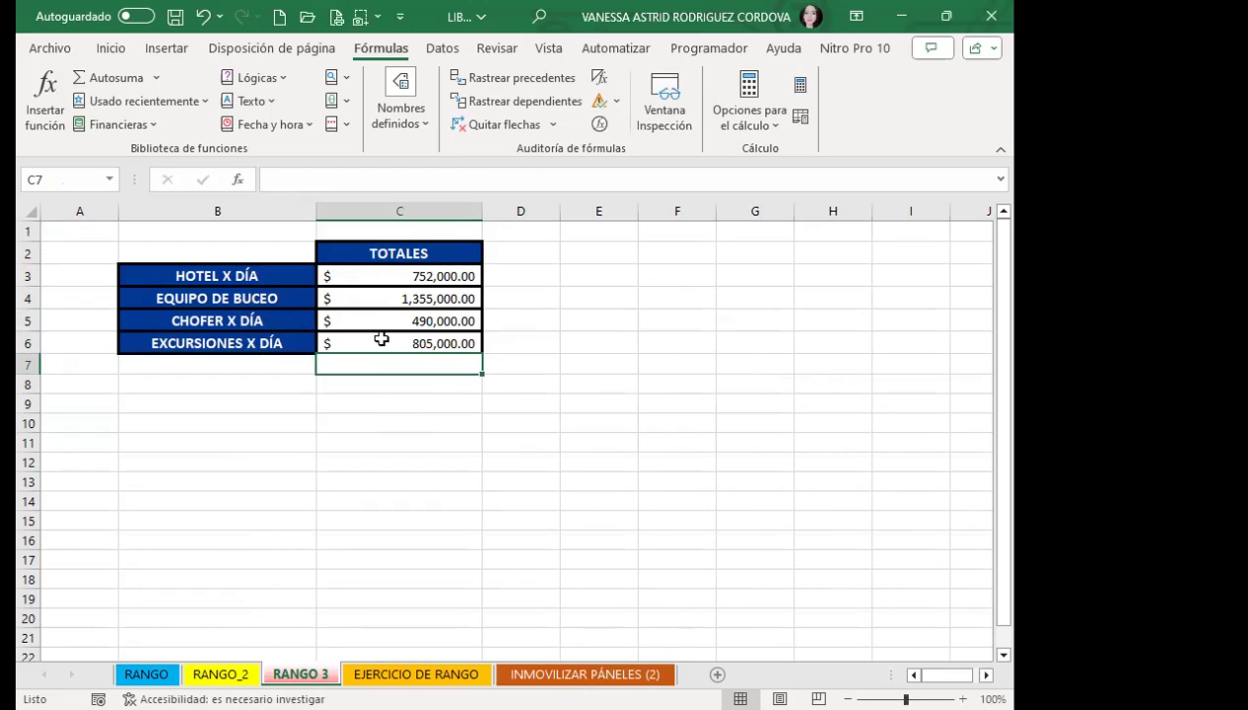
{"action": "left_click", "coordinate": [400, 279]}
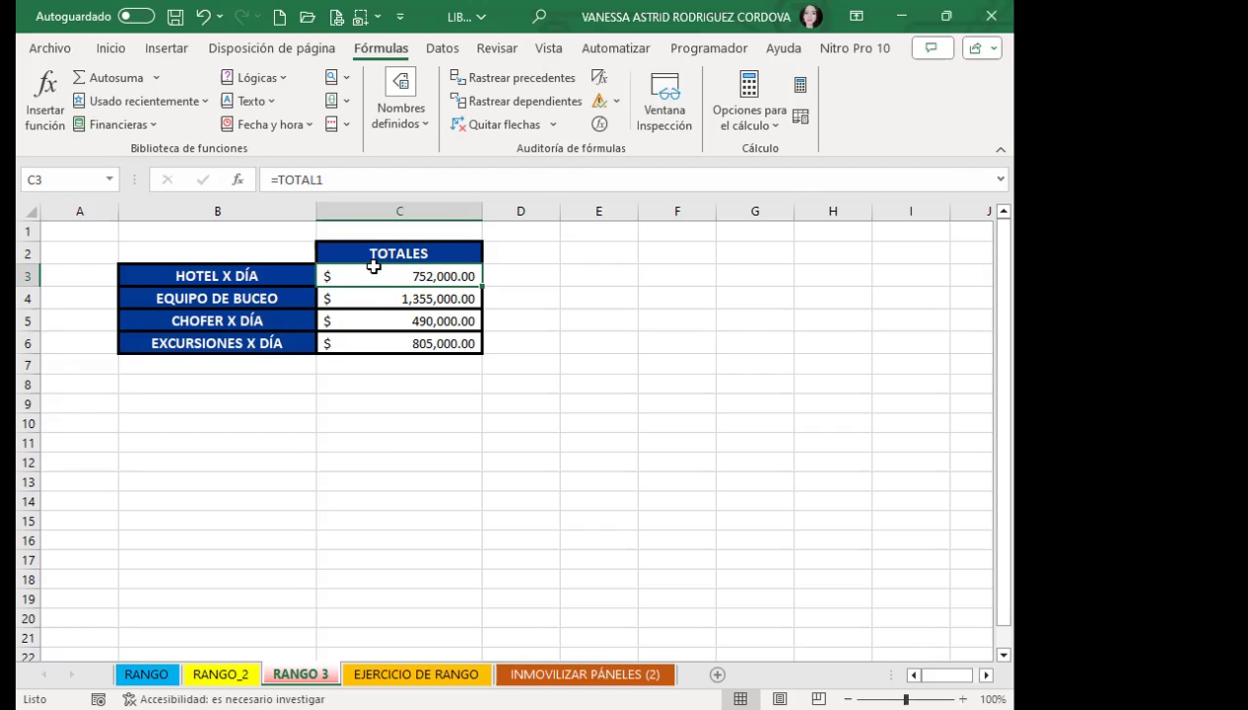
{"action": "left_click", "coordinate": [392, 404]}
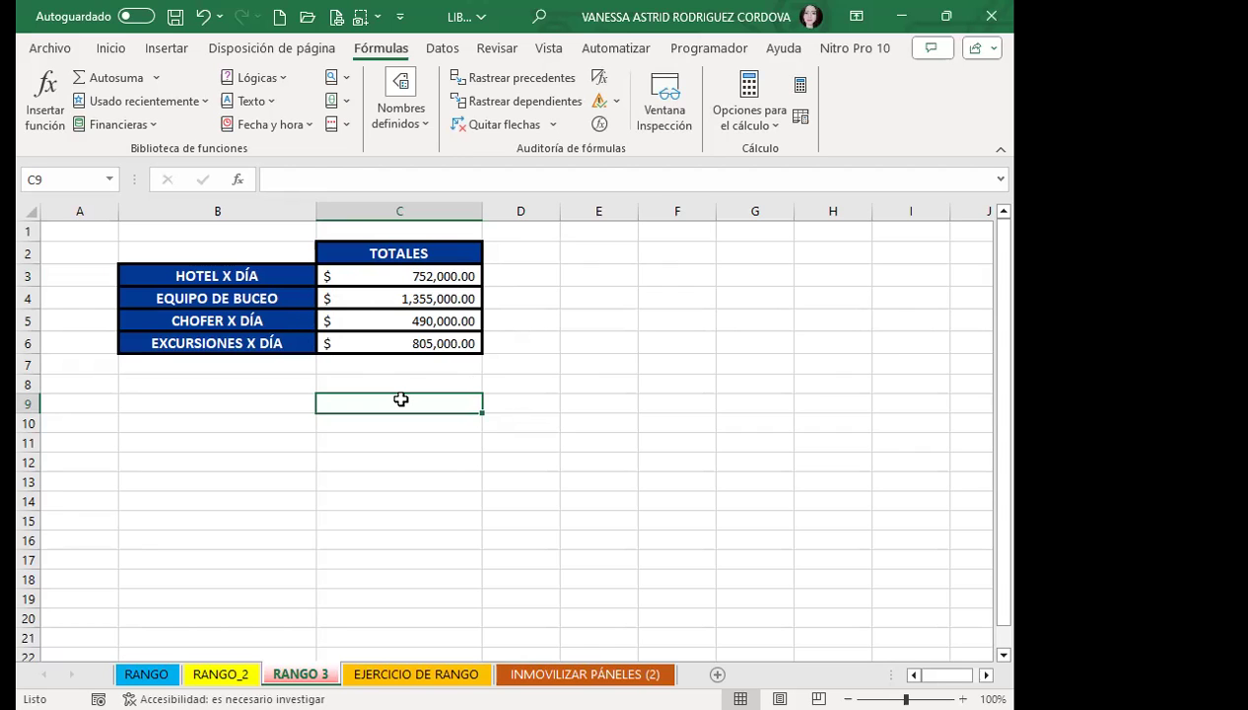
{"action": "key", "text": "ctrl+Page_Up"}
{"action": "left_click", "coordinate": [307, 426]}
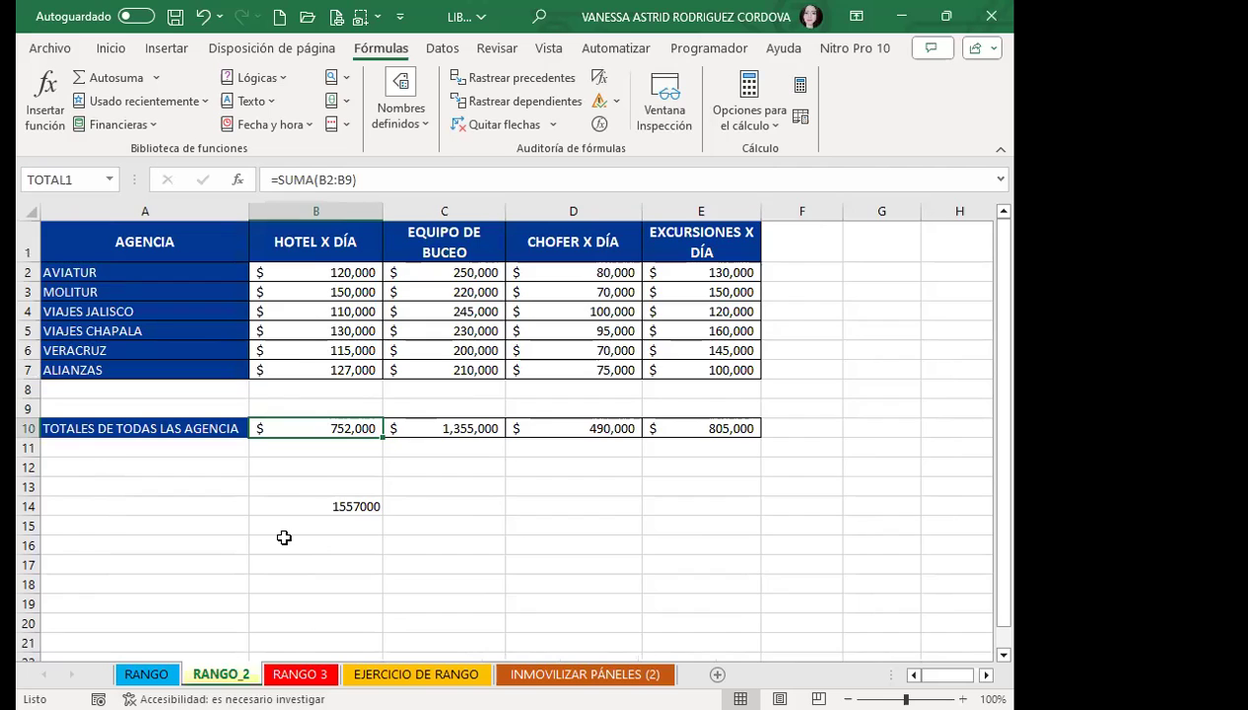
{"action": "key", "text": "ctrl+Page_Down"}
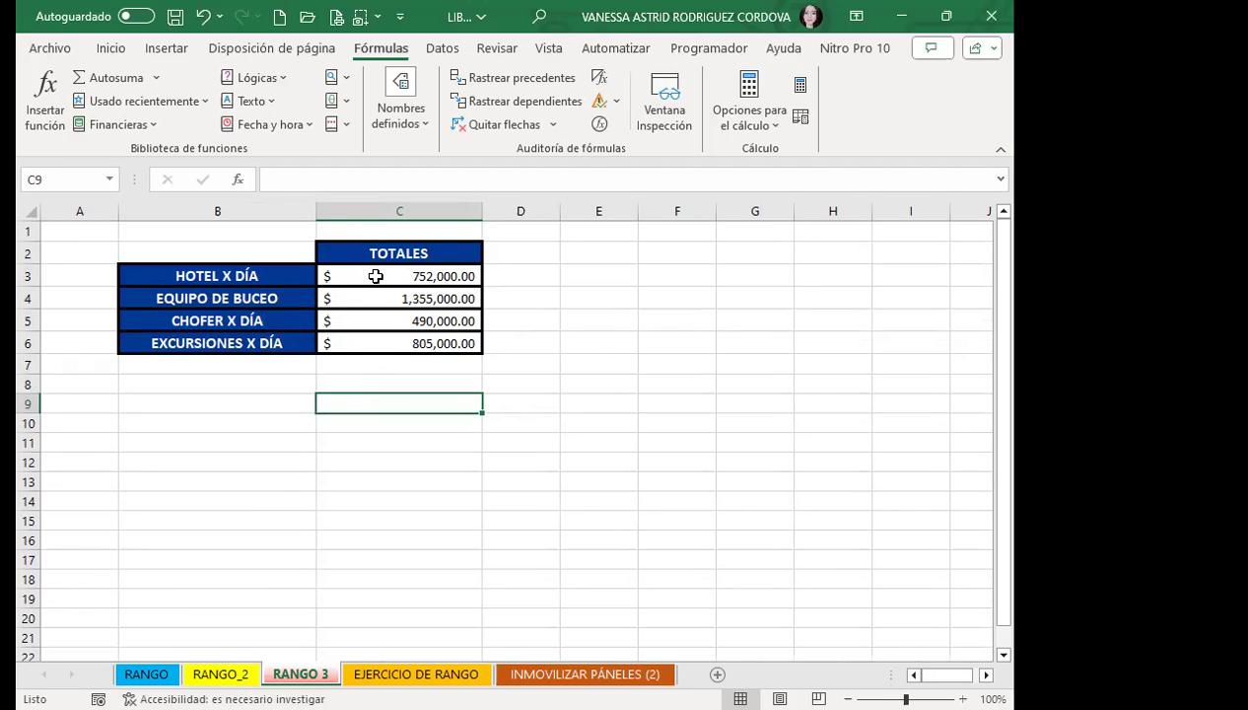
{"action": "left_click", "coordinate": [373, 276]}
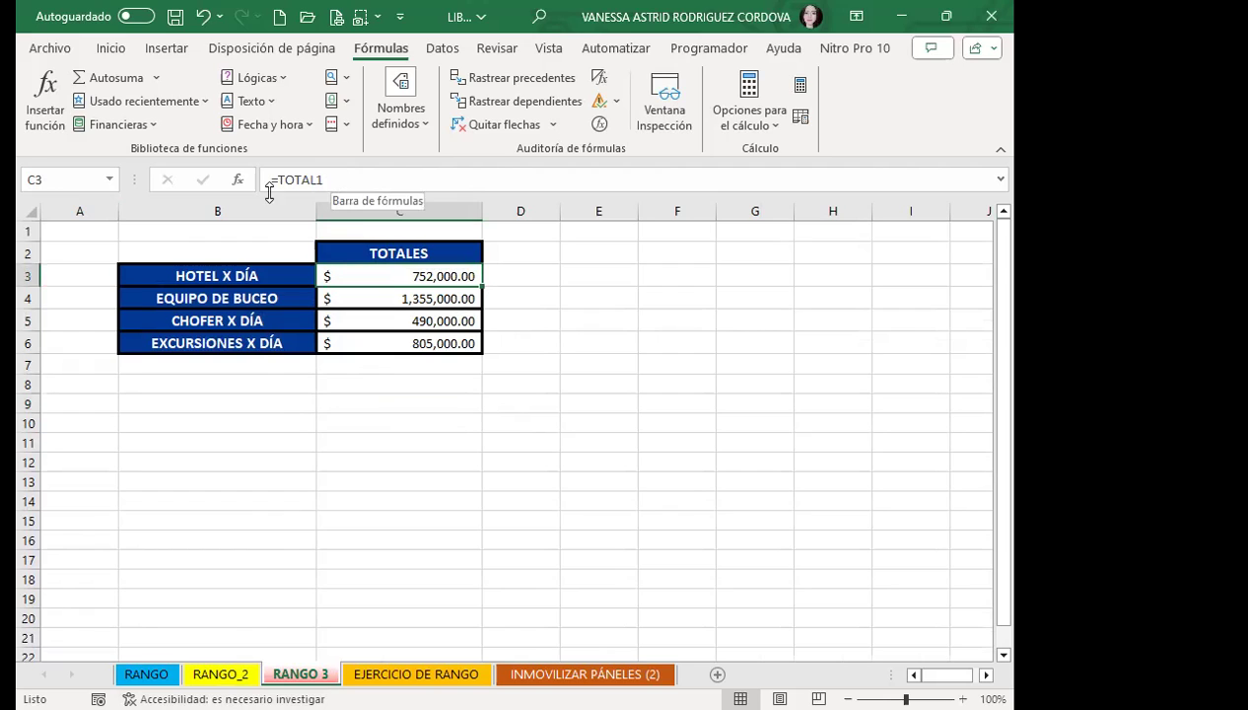
{"action": "left_click", "coordinate": [393, 305]}
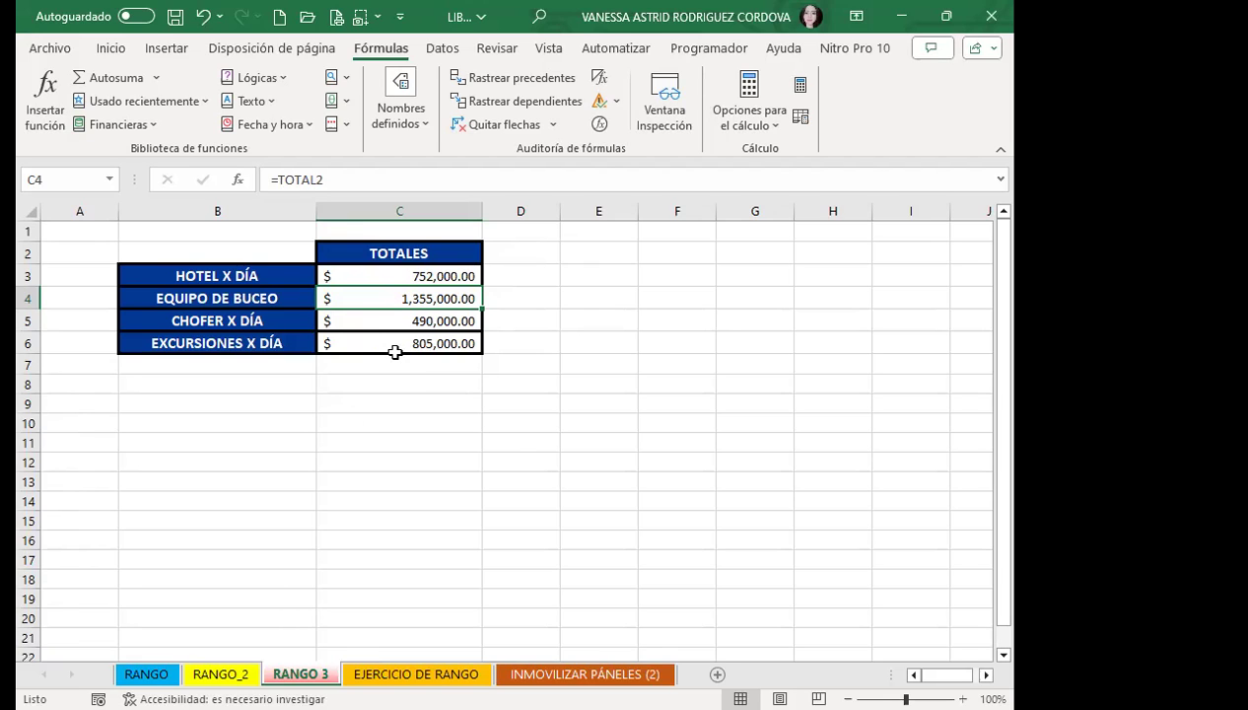
{"action": "key", "text": "ctrl+shift+Page_Up"}
Step: On the RANGO sheet, select EJEMPLO1 (A1:D10) and then EJEMPLO2 from the Name Box list
{"action": "key", "text": "ctrl+Page_Up"}
{"action": "key", "text": "ctrl+Page_Up"}
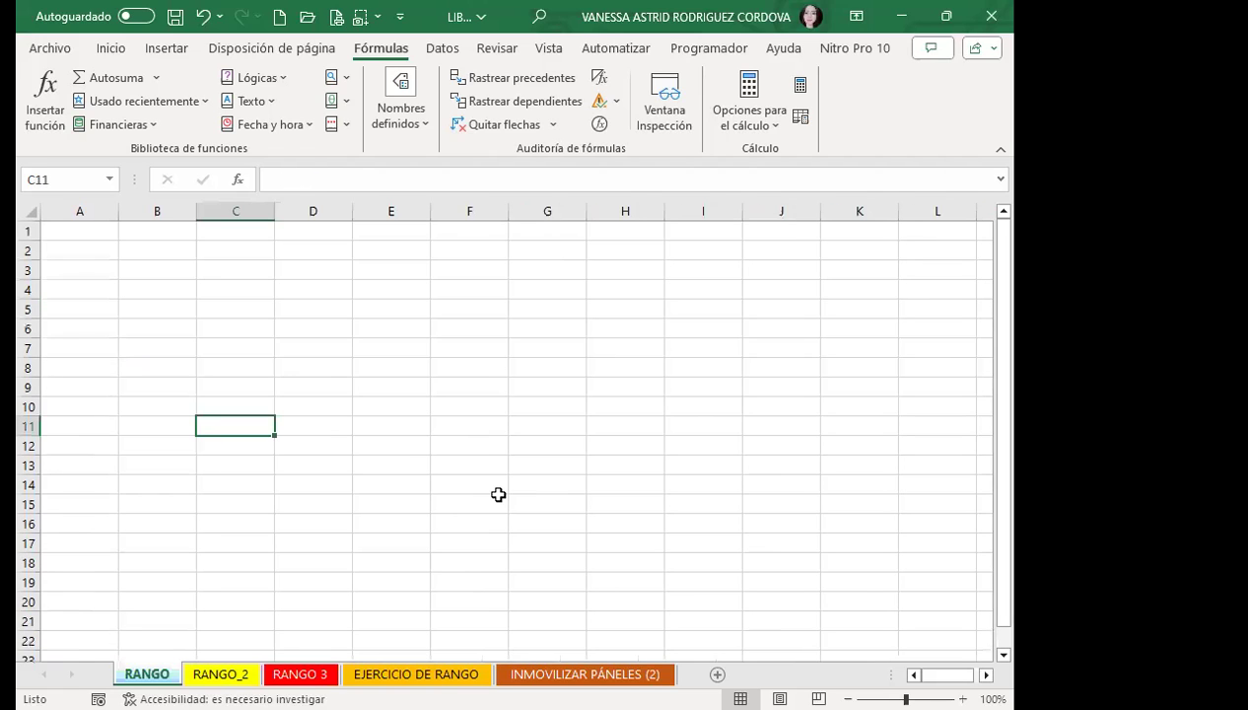
{"action": "left_click", "coordinate": [278, 345]}
{"action": "left_click", "coordinate": [109, 179]}
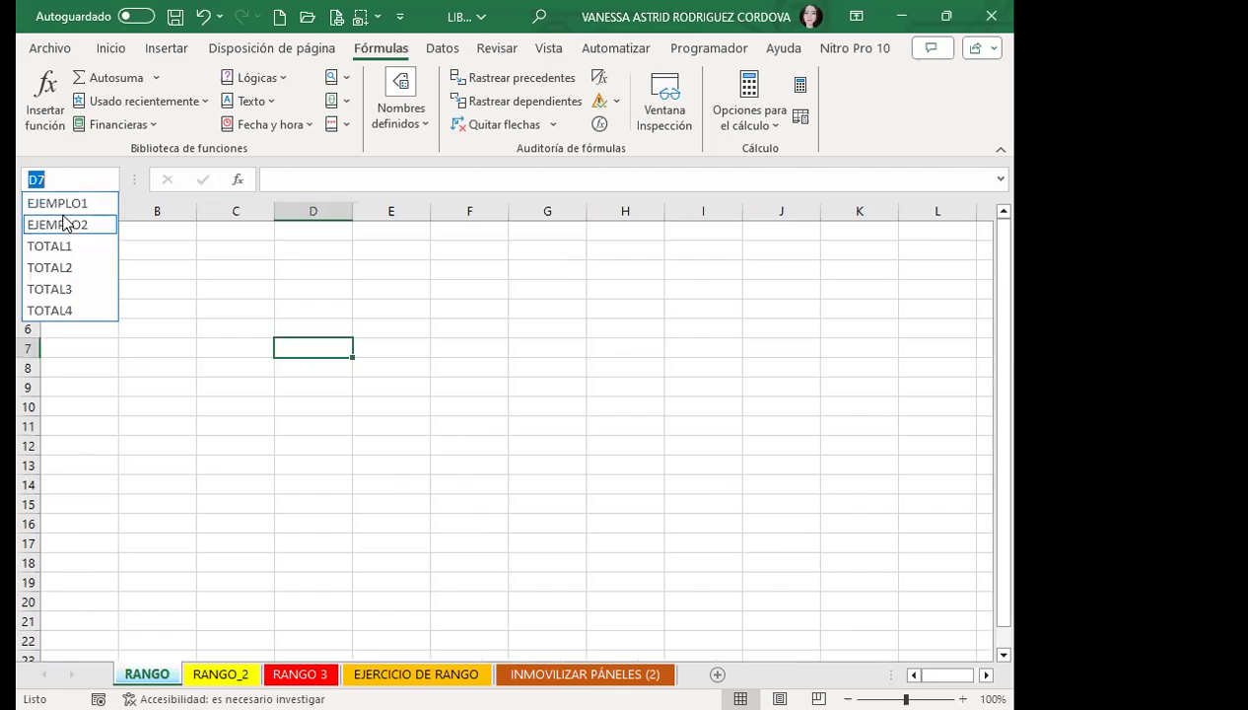
{"action": "left_click", "coordinate": [66, 209]}
{"action": "left_click", "coordinate": [111, 179]}
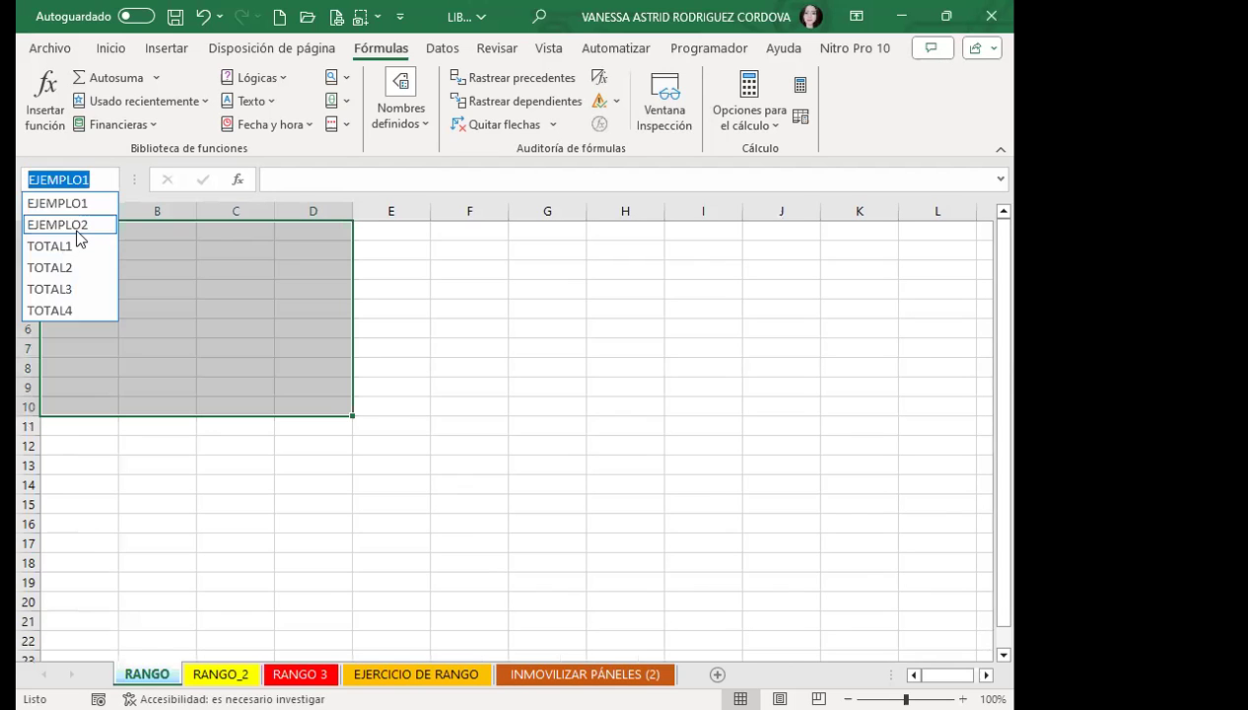
{"action": "left_click", "coordinate": [77, 227]}
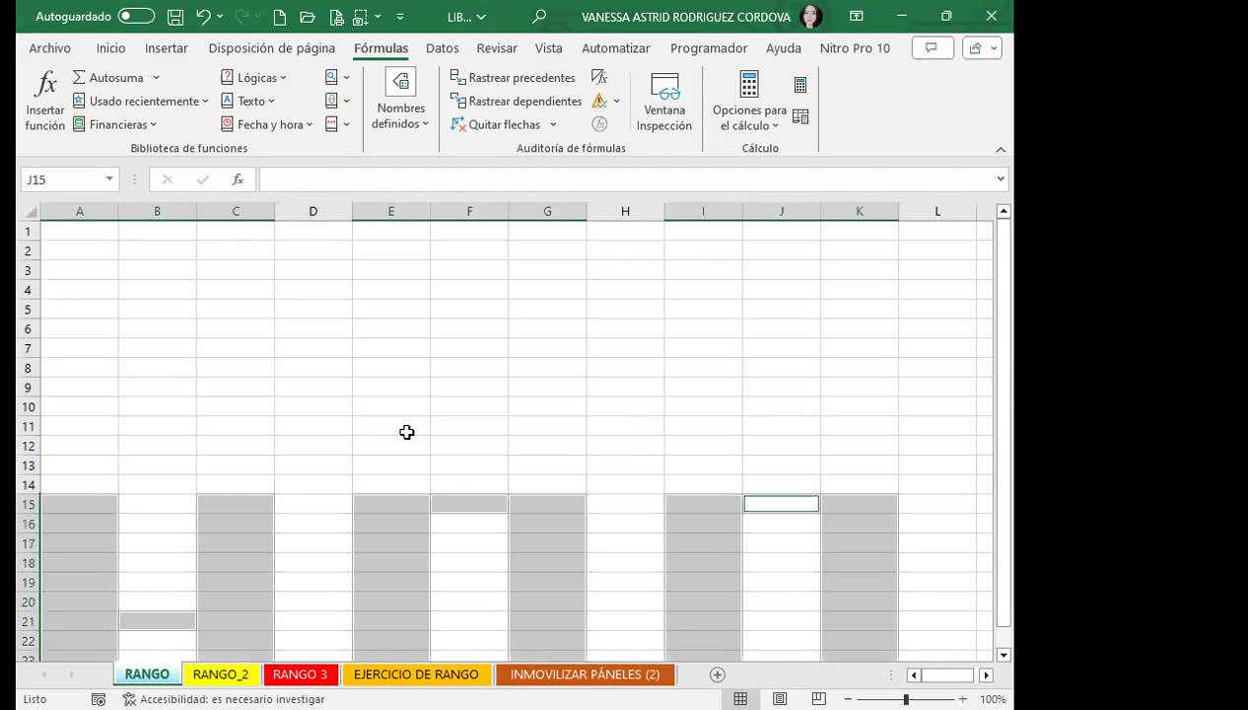
{"action": "left_click", "coordinate": [106, 180]}
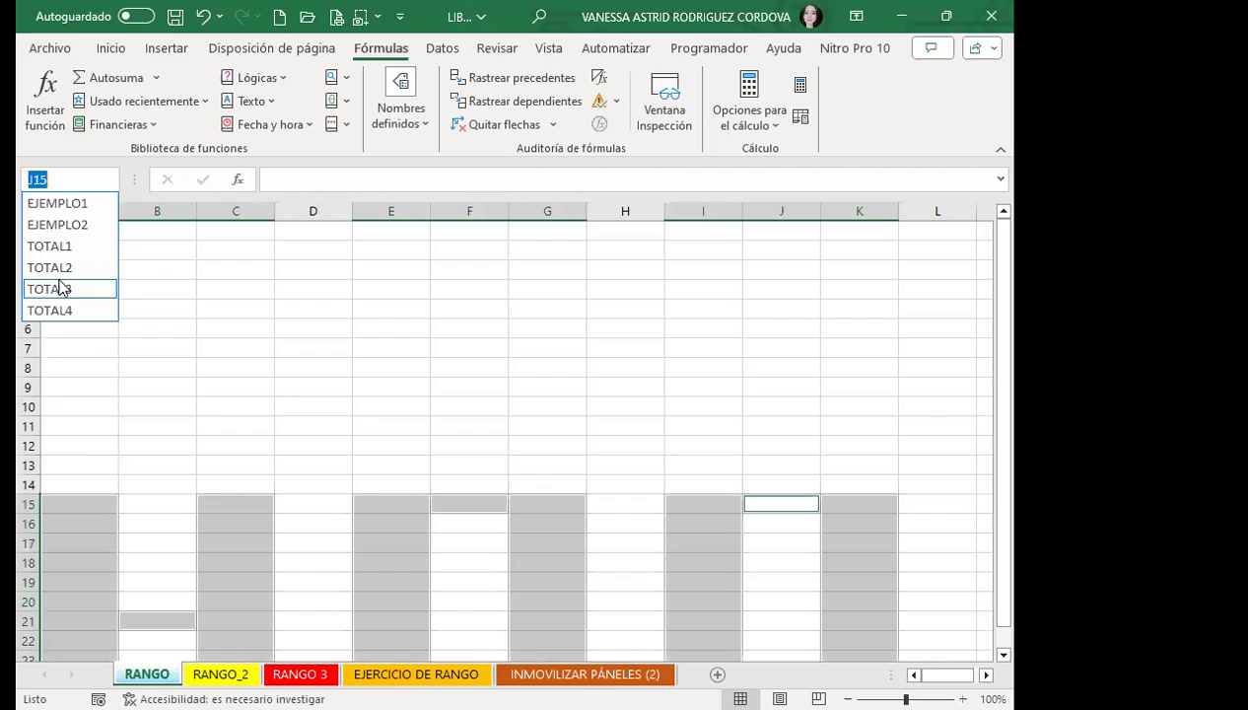
{"action": "left_click", "coordinate": [501, 613]}
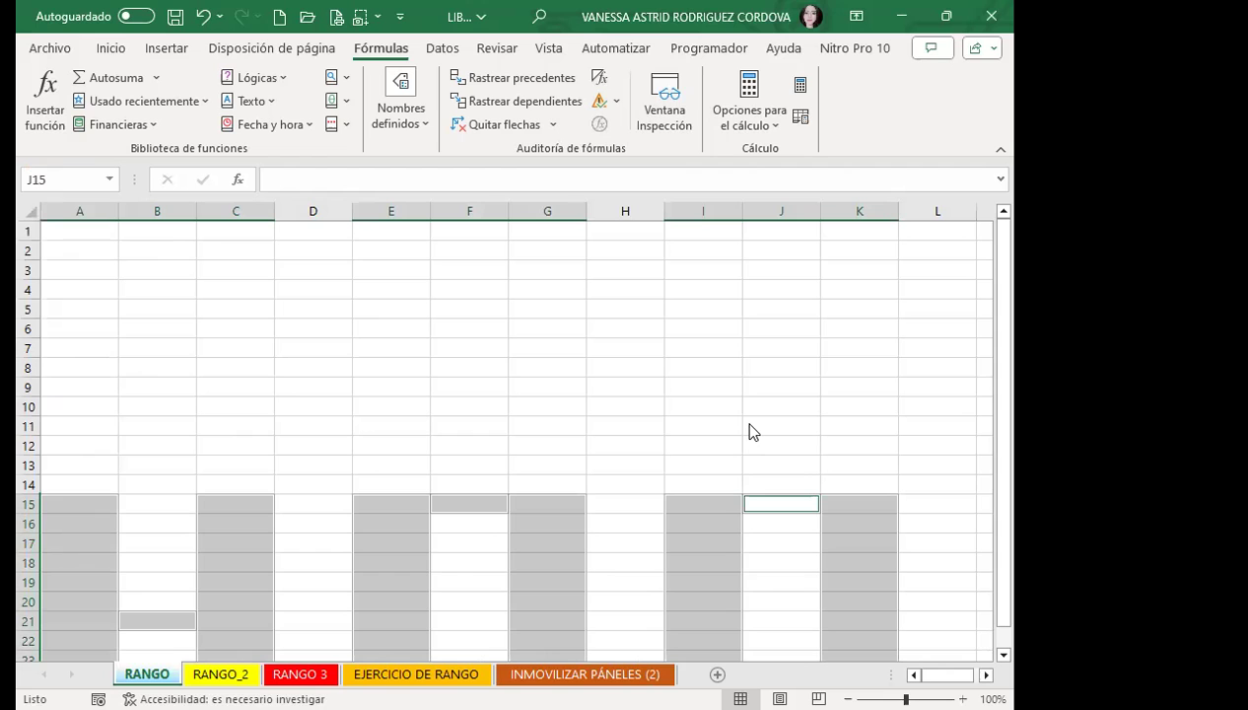
Step: On RANGO_2, inspect the named totals in B10:E10 and B14's =TOTAL1+TOTAL4 formula
{"action": "key", "text": "ctrl+Page_Down"}
{"action": "key", "text": "ctrl+Page_Down"}
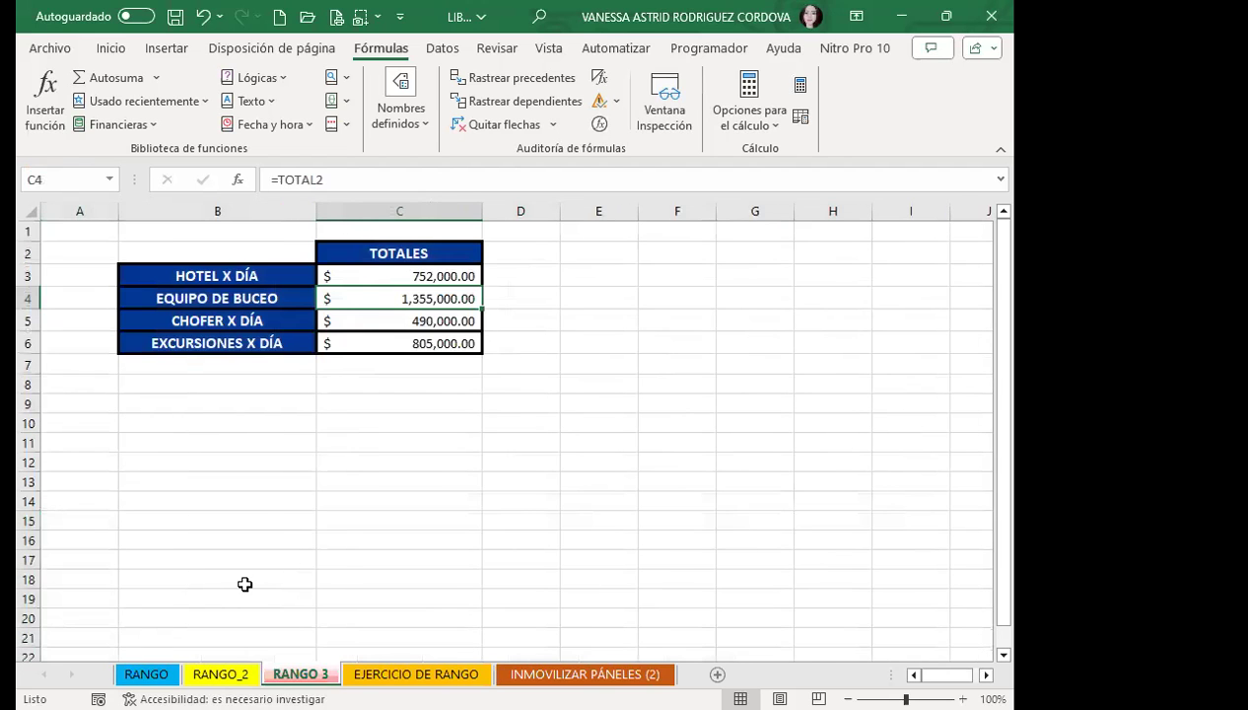
{"action": "key", "text": "ctrl+Page_Up"}
{"action": "left_click", "coordinate": [333, 431]}
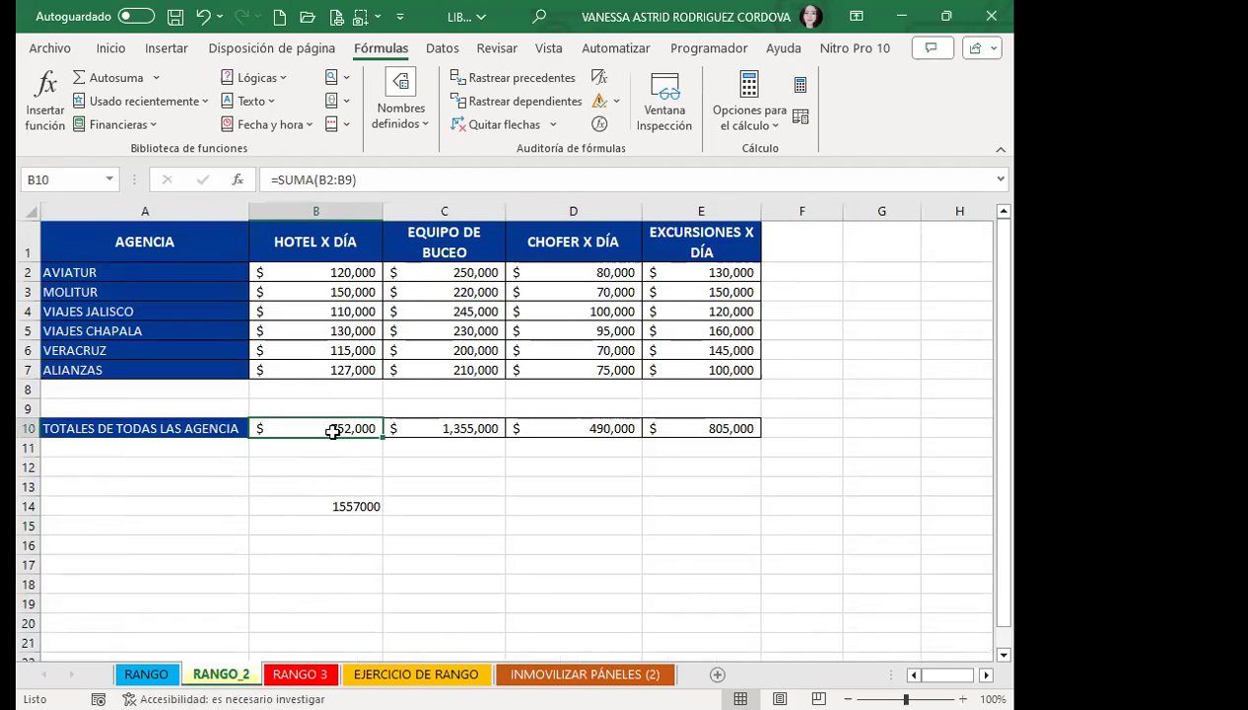
{"action": "left_click", "coordinate": [460, 428]}
{"action": "left_click", "coordinate": [532, 430]}
{"action": "left_click", "coordinate": [673, 428]}
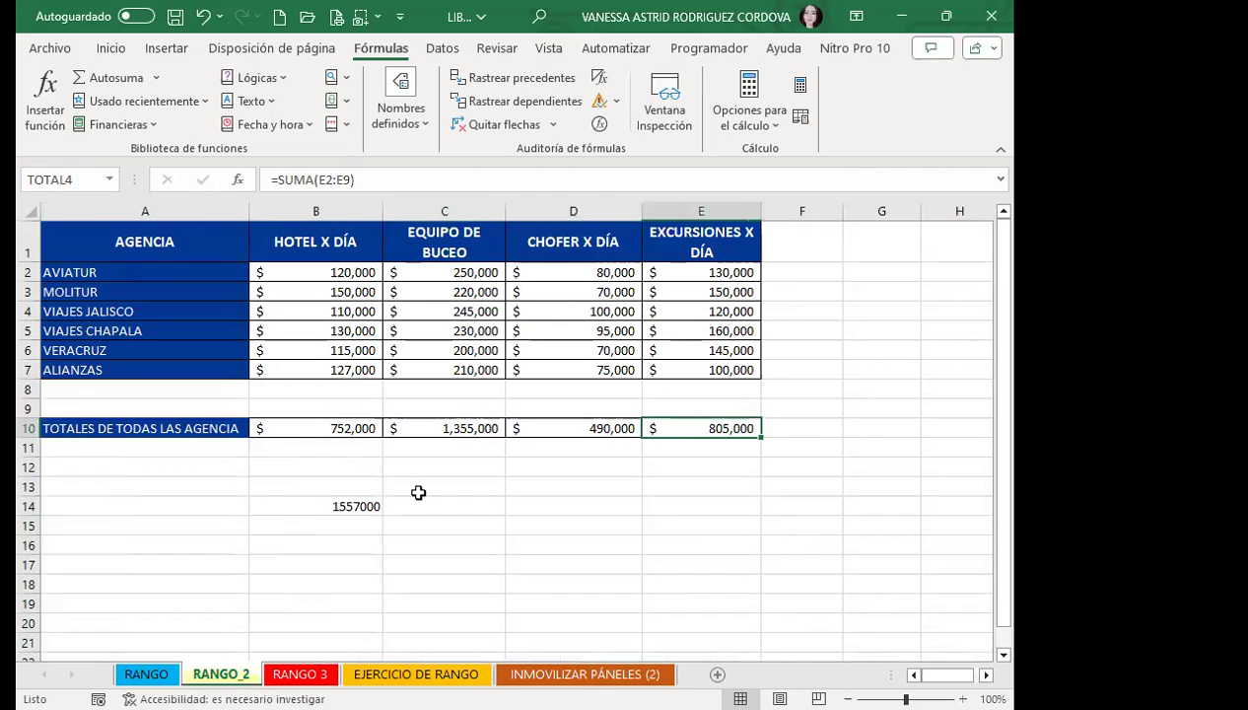
{"action": "left_click", "coordinate": [357, 505]}
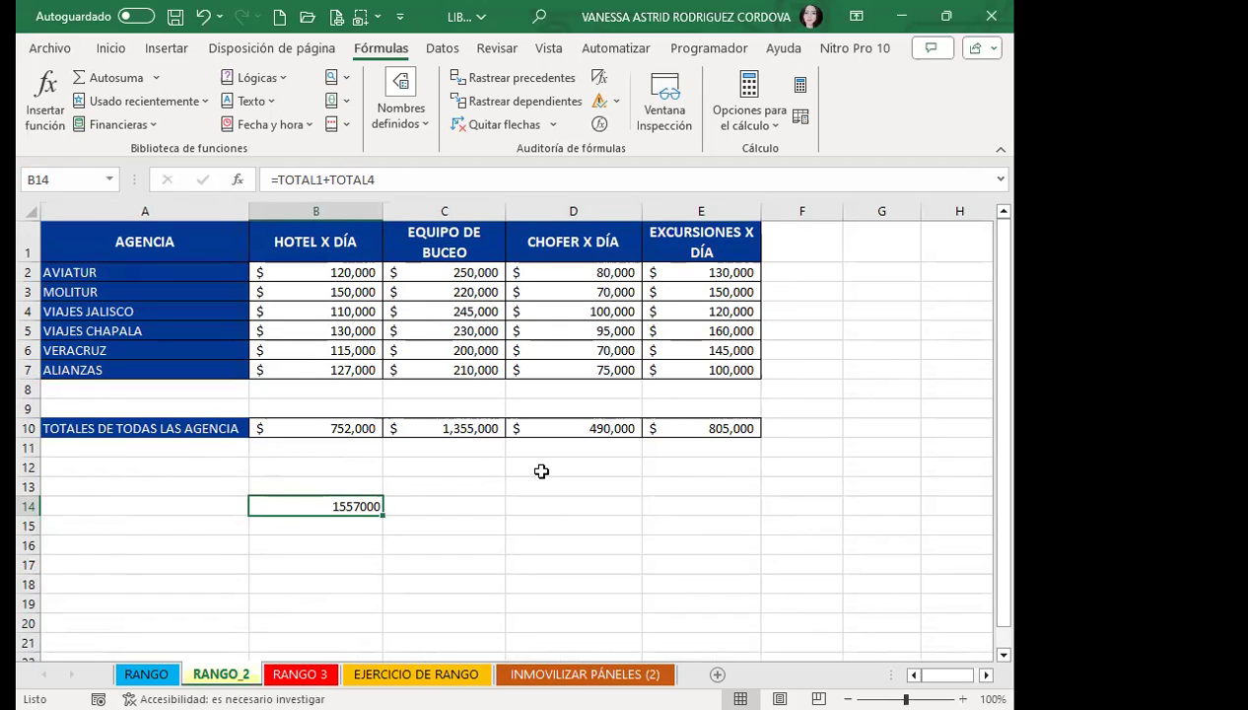
{"action": "left_click", "coordinate": [337, 559]}
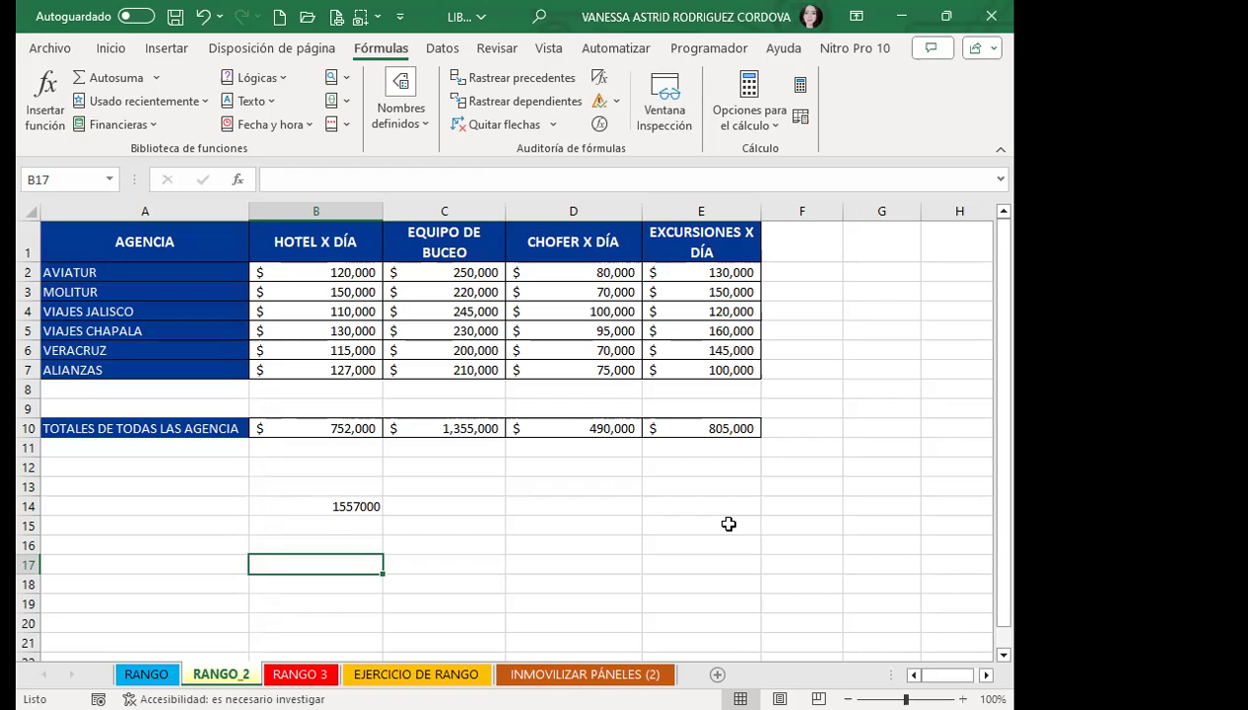
{"action": "left_click", "coordinate": [424, 465]}
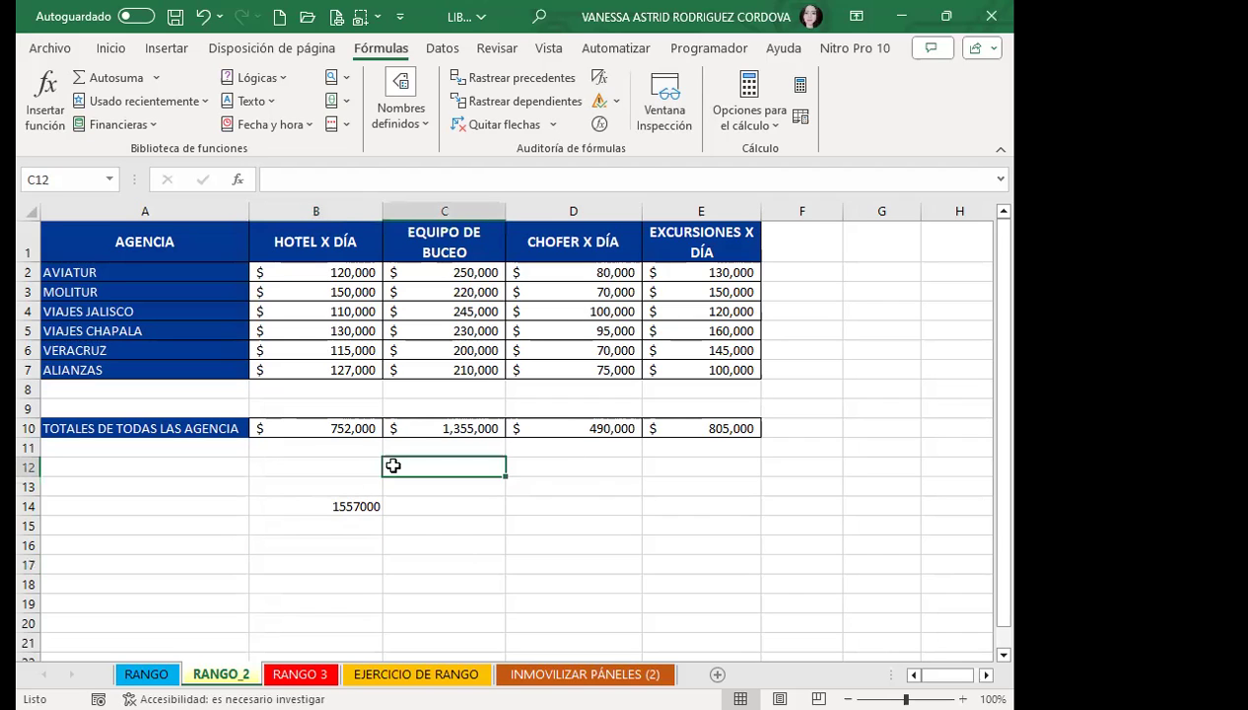
{"action": "left_click", "coordinate": [323, 445]}
{"action": "left_click", "coordinate": [329, 430]}
{"action": "left_click", "coordinate": [440, 429]}
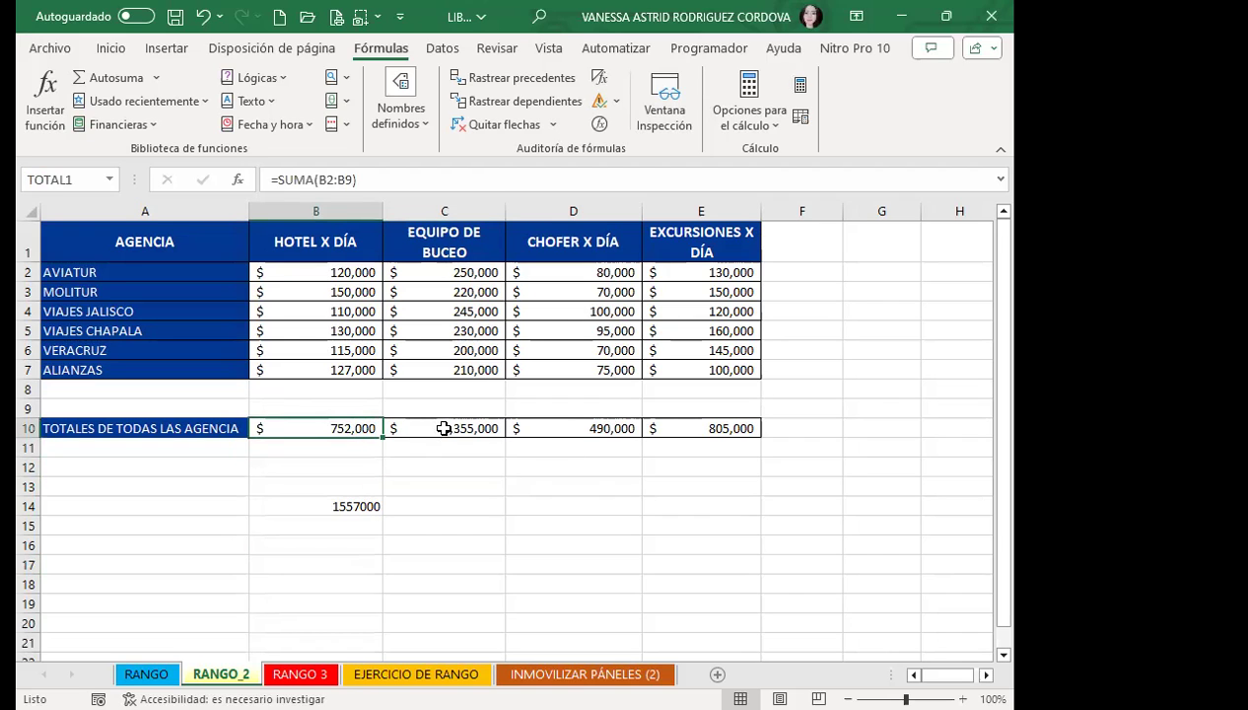
{"action": "left_click", "coordinate": [518, 427]}
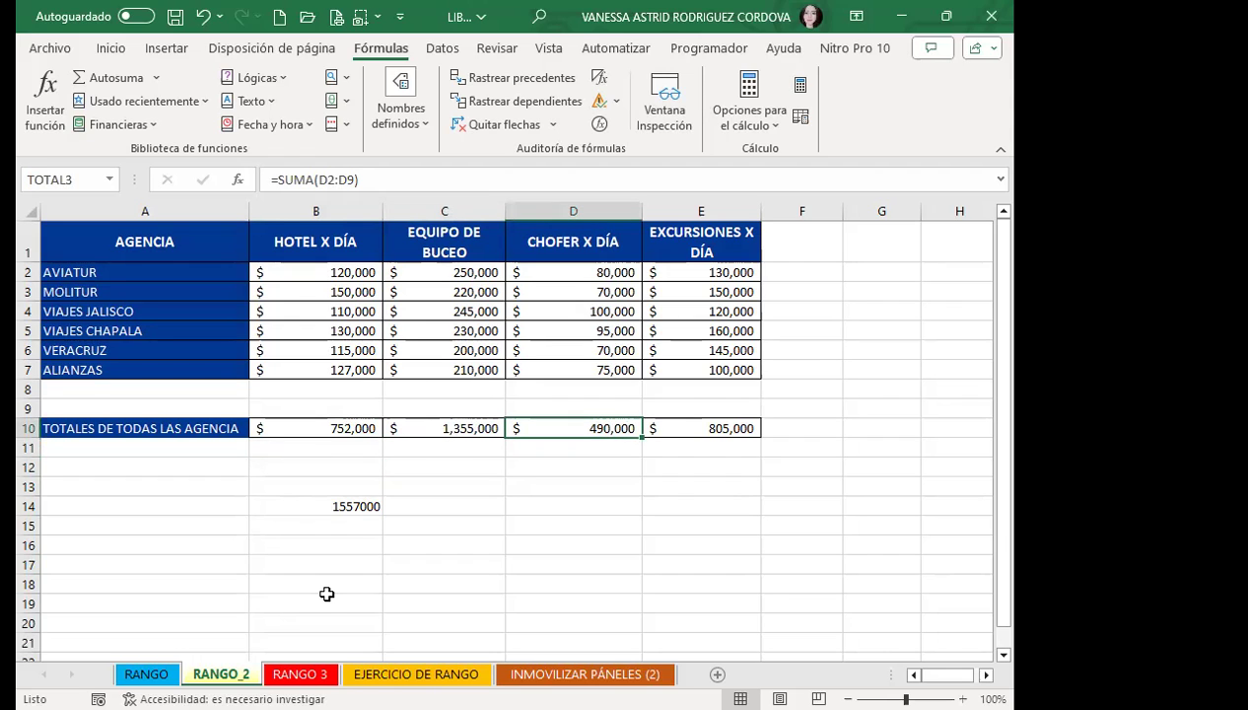
{"action": "left_click", "coordinate": [291, 673]}
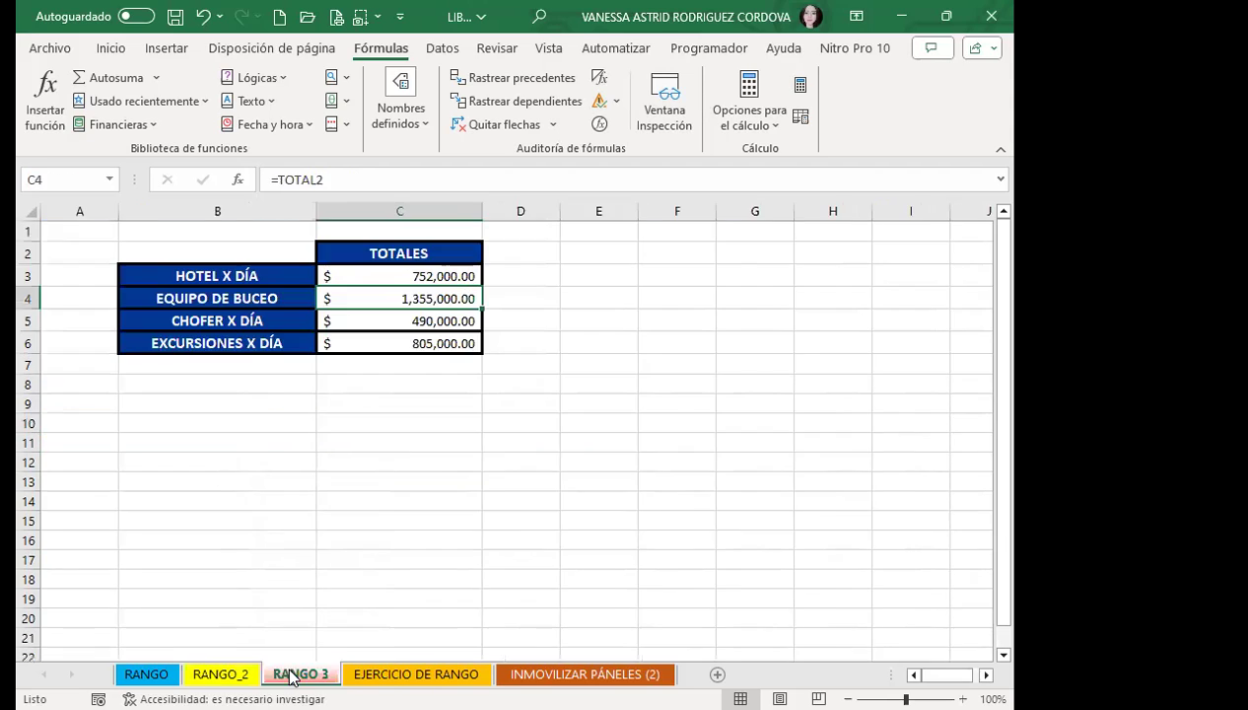
{"action": "left_click", "coordinate": [377, 425]}
{"action": "left_click", "coordinate": [416, 673]}
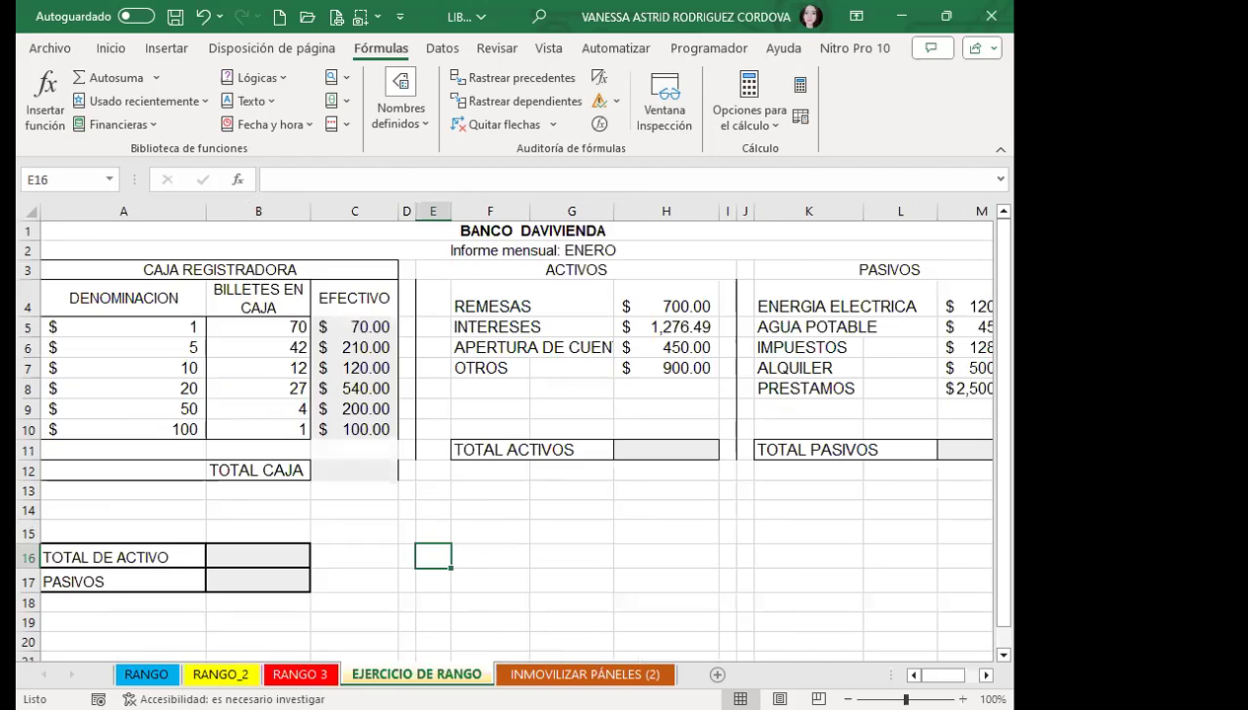
{"action": "left_click", "coordinate": [306, 671]}
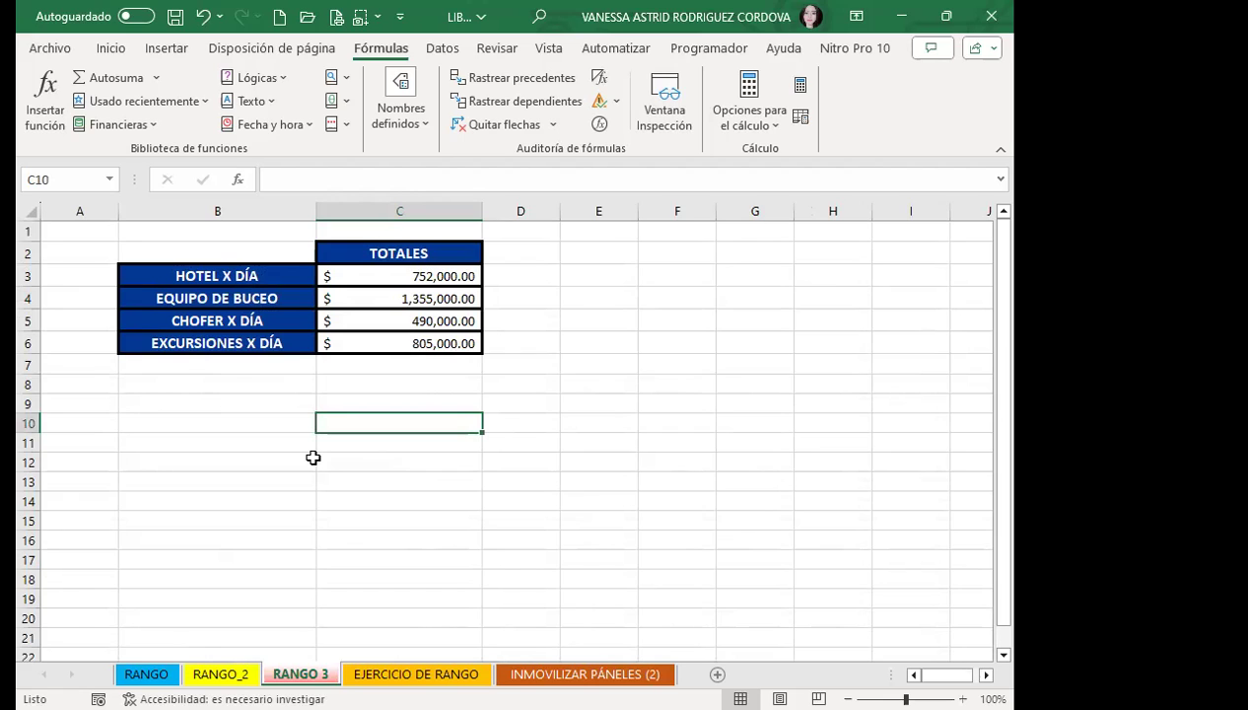
{"action": "left_click", "coordinate": [340, 268]}
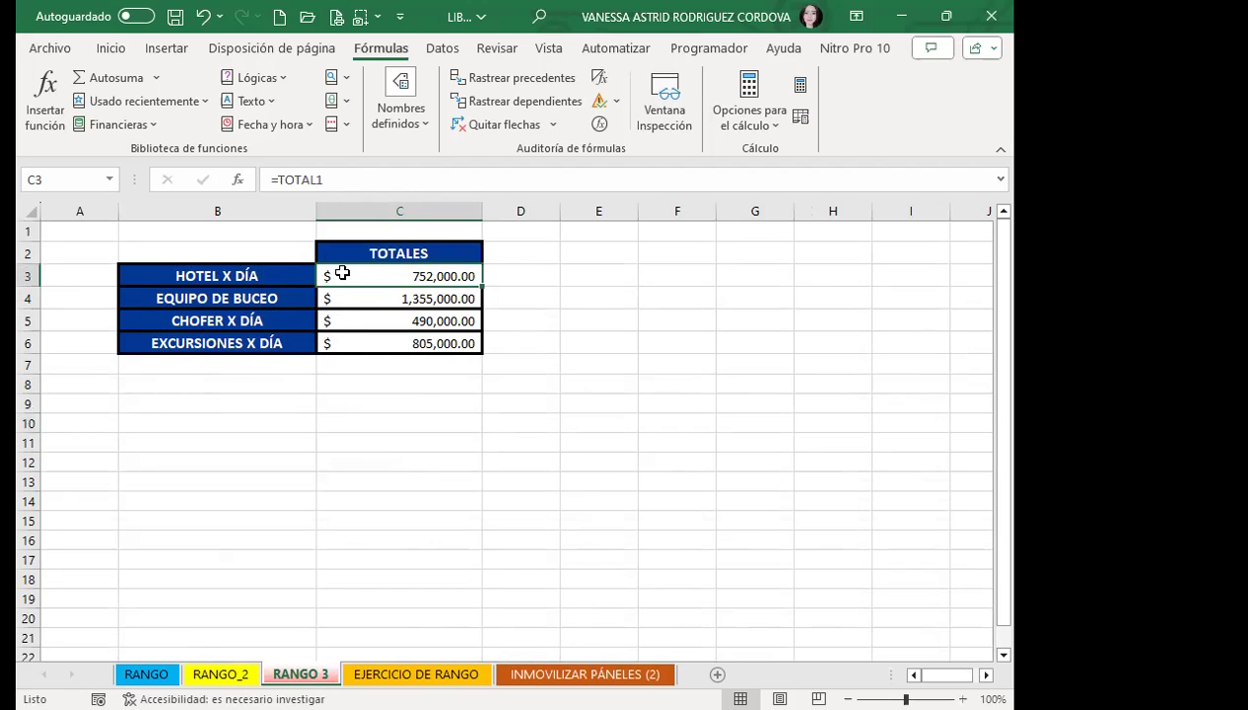
{"action": "left_click", "coordinate": [350, 299]}
{"action": "left_click", "coordinate": [345, 320]}
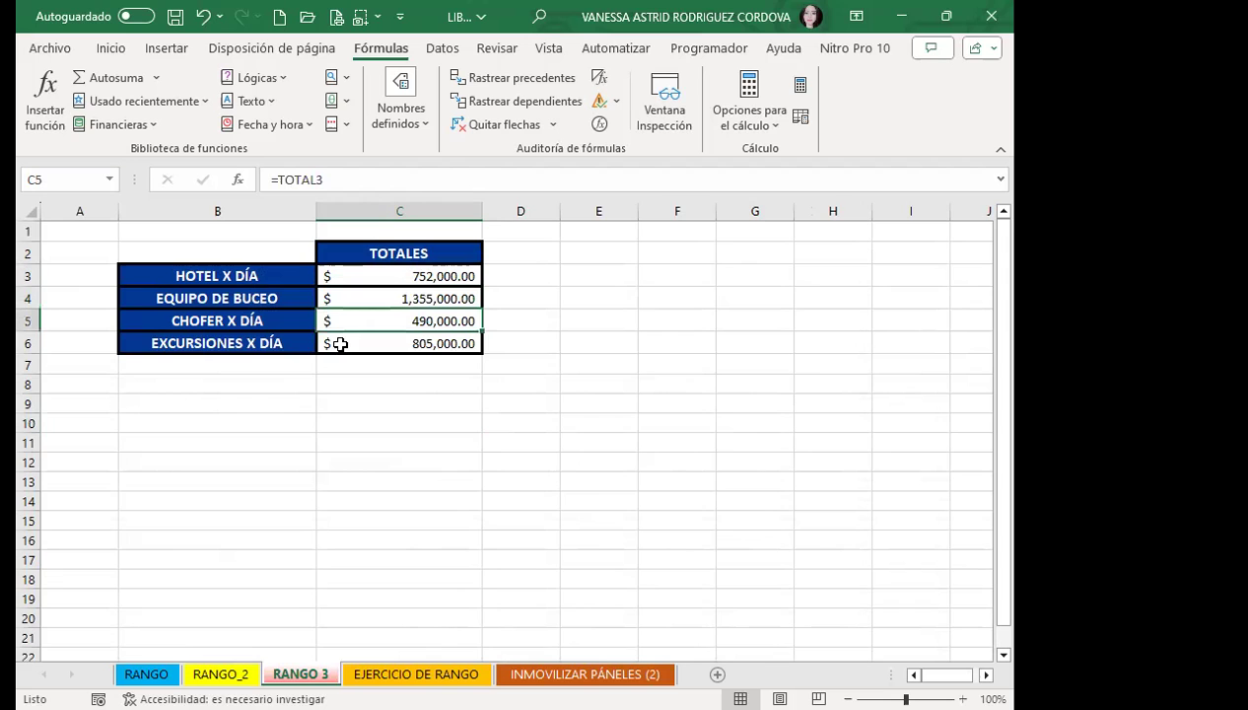
{"action": "left_click", "coordinate": [338, 343]}
{"action": "key", "text": "ctrl+Page_Up"}
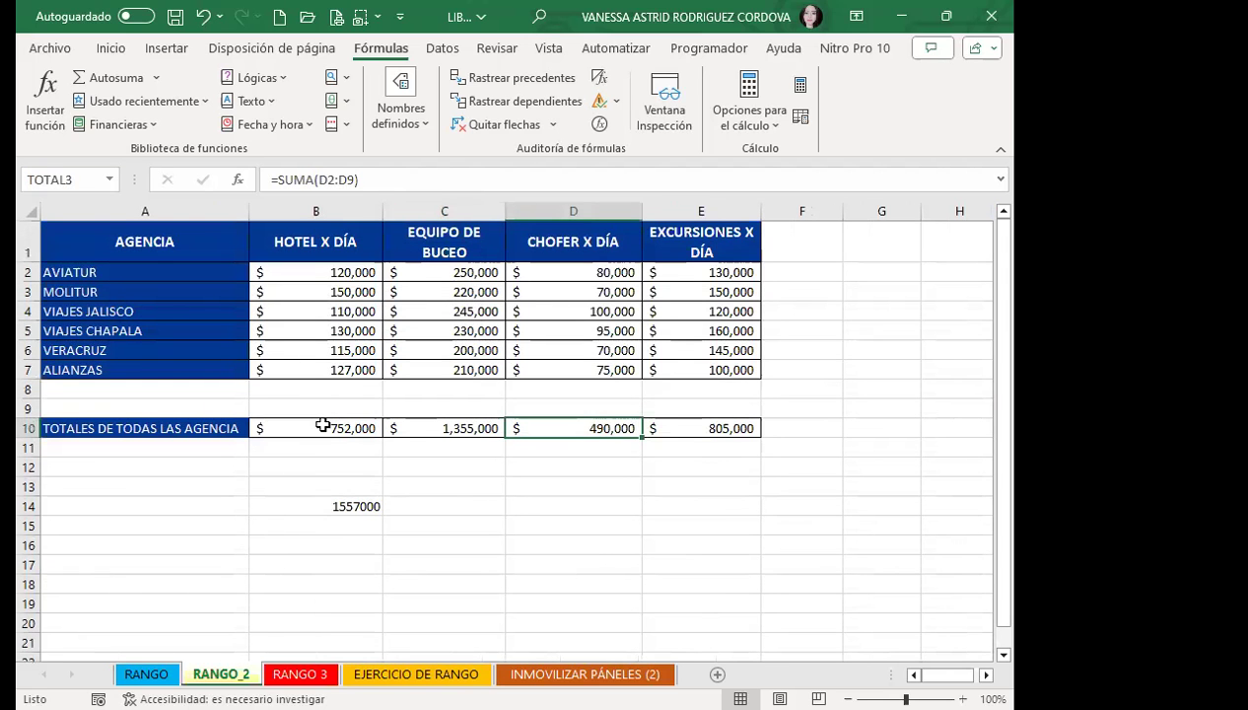
Step: Click through the row 10 totals on RANGO_2 to confirm their names TOTAL1 to TOTAL4
{"action": "left_click", "coordinate": [323, 426]}
{"action": "left_click", "coordinate": [434, 430]}
{"action": "left_click", "coordinate": [558, 426]}
{"action": "left_click", "coordinate": [690, 431]}
{"action": "left_click", "coordinate": [357, 431]}
{"action": "left_click", "coordinate": [452, 426]}
{"action": "left_click", "coordinate": [557, 429]}
{"action": "left_click", "coordinate": [733, 446]}
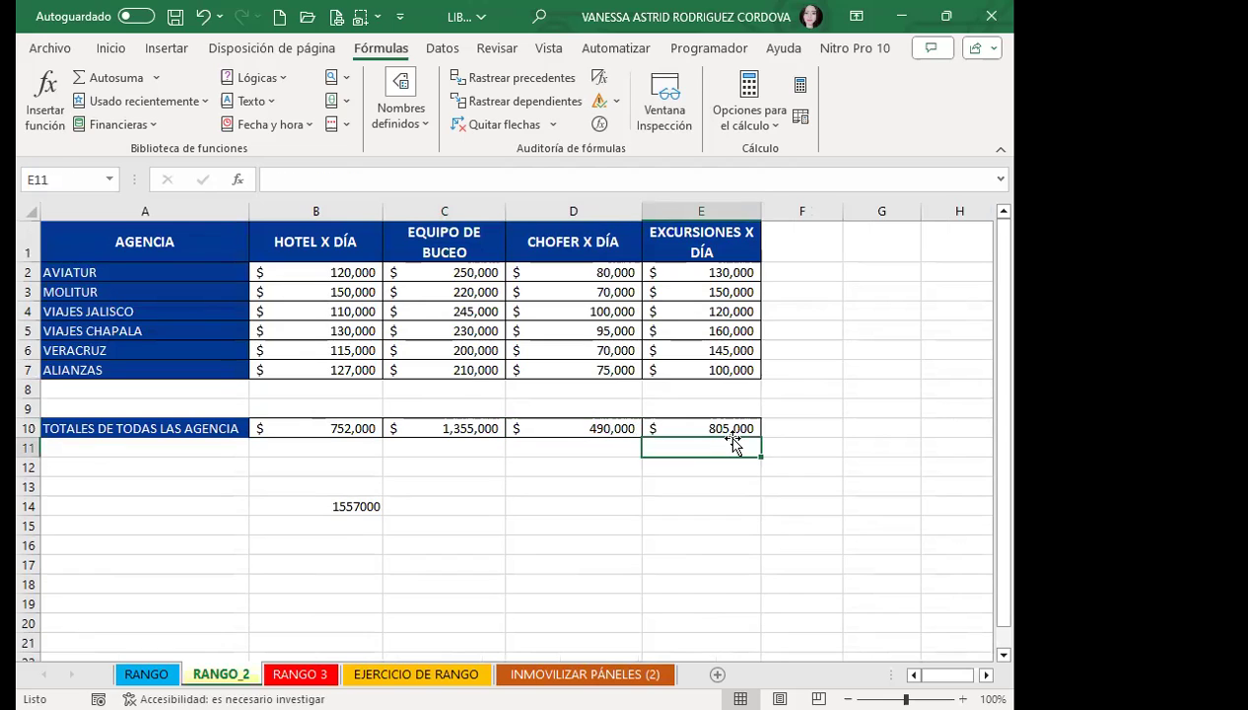
{"action": "left_click", "coordinate": [711, 429]}
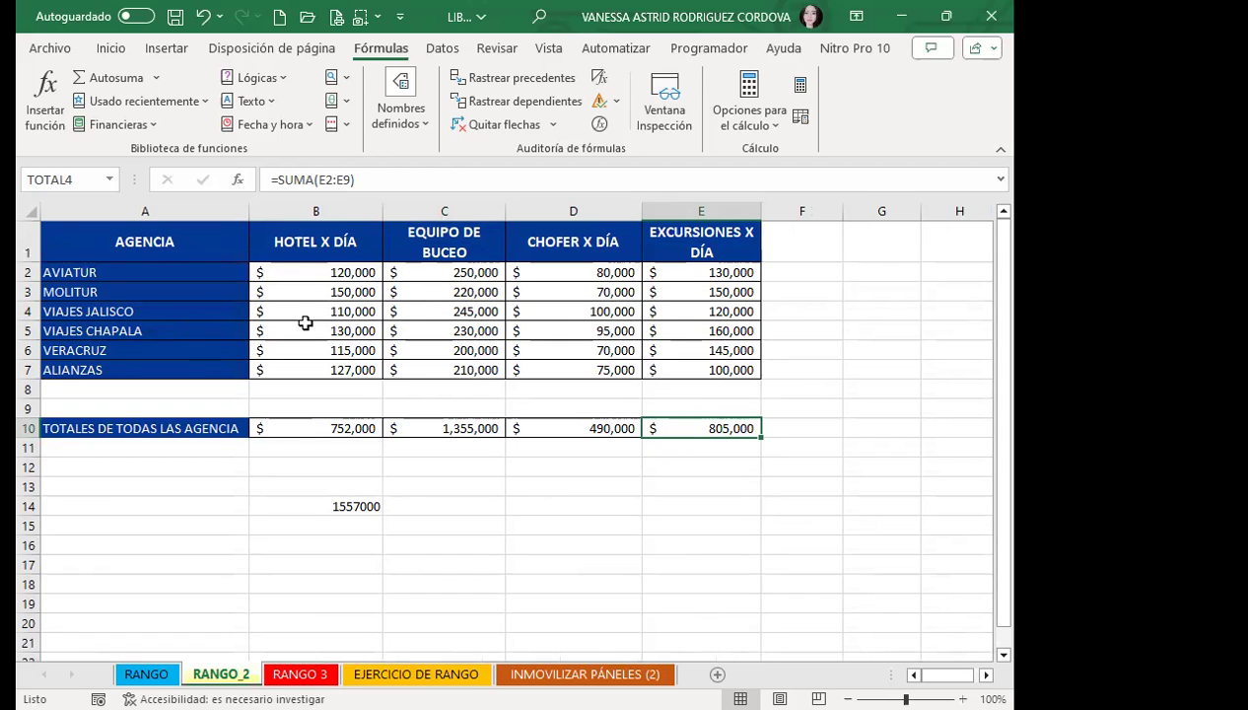
Step: On RANGO 3, step through the HOTEL, EQUIPO DE BUCEO, CHOFER and EXCURSIONES labels
{"action": "left_click", "coordinate": [300, 673]}
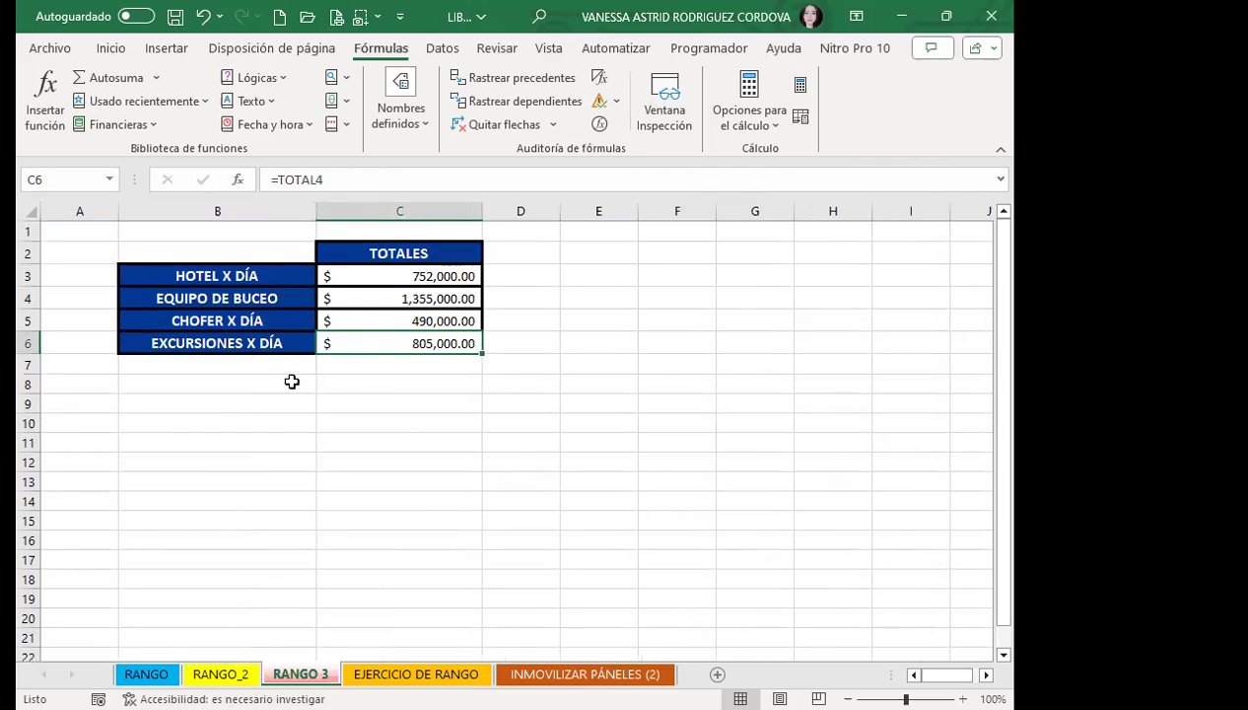
{"action": "left_click", "coordinate": [292, 378]}
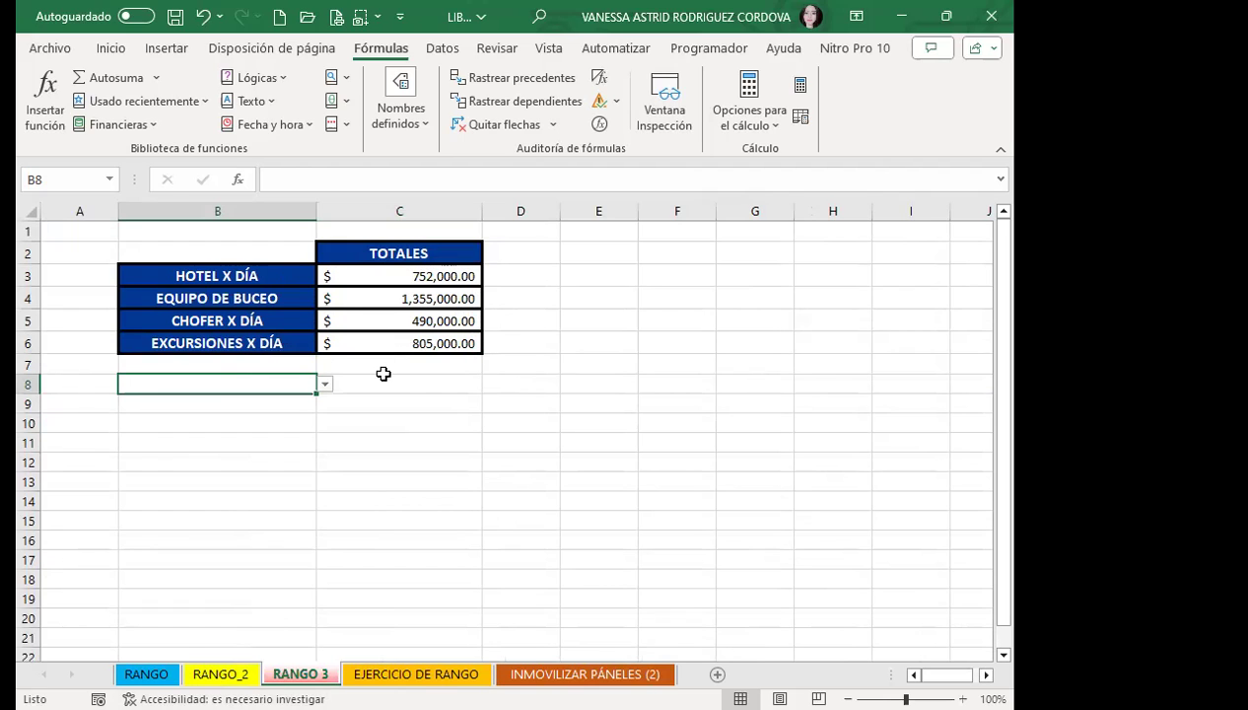
{"action": "left_click", "coordinate": [241, 274]}
{"action": "left_click", "coordinate": [237, 297]}
{"action": "left_click", "coordinate": [227, 319]}
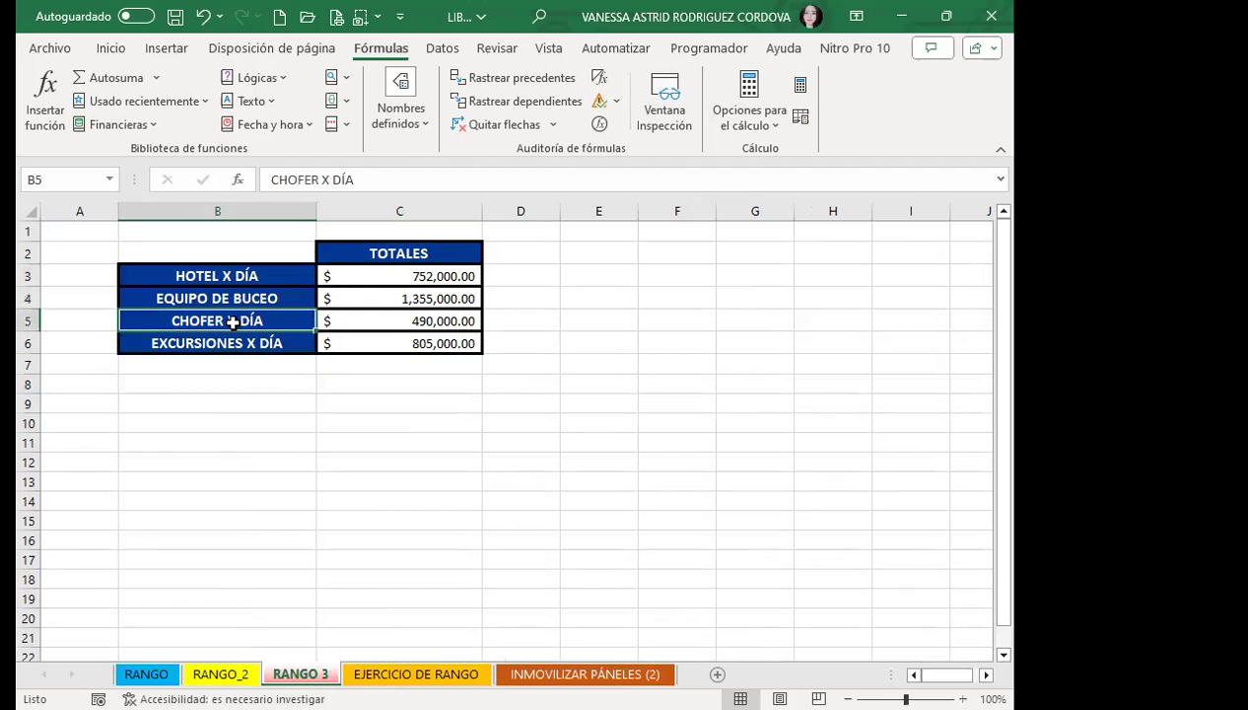
{"action": "left_click", "coordinate": [227, 344]}
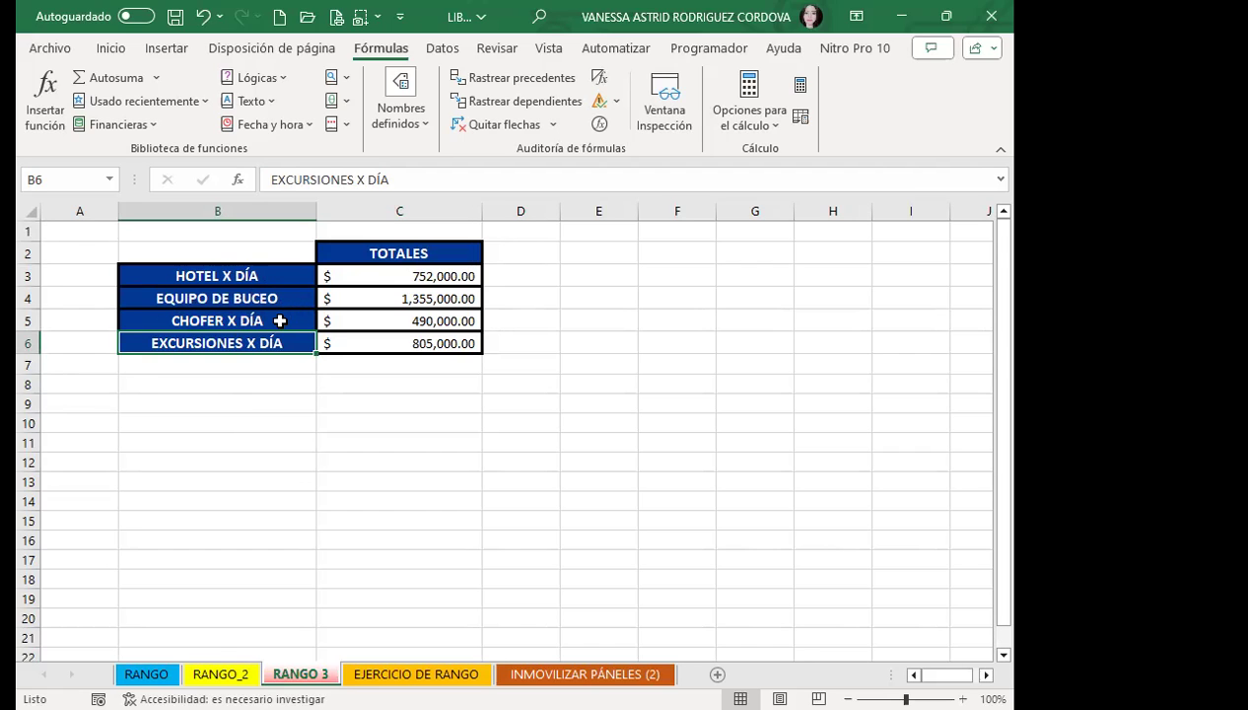
{"action": "left_click", "coordinate": [269, 321]}
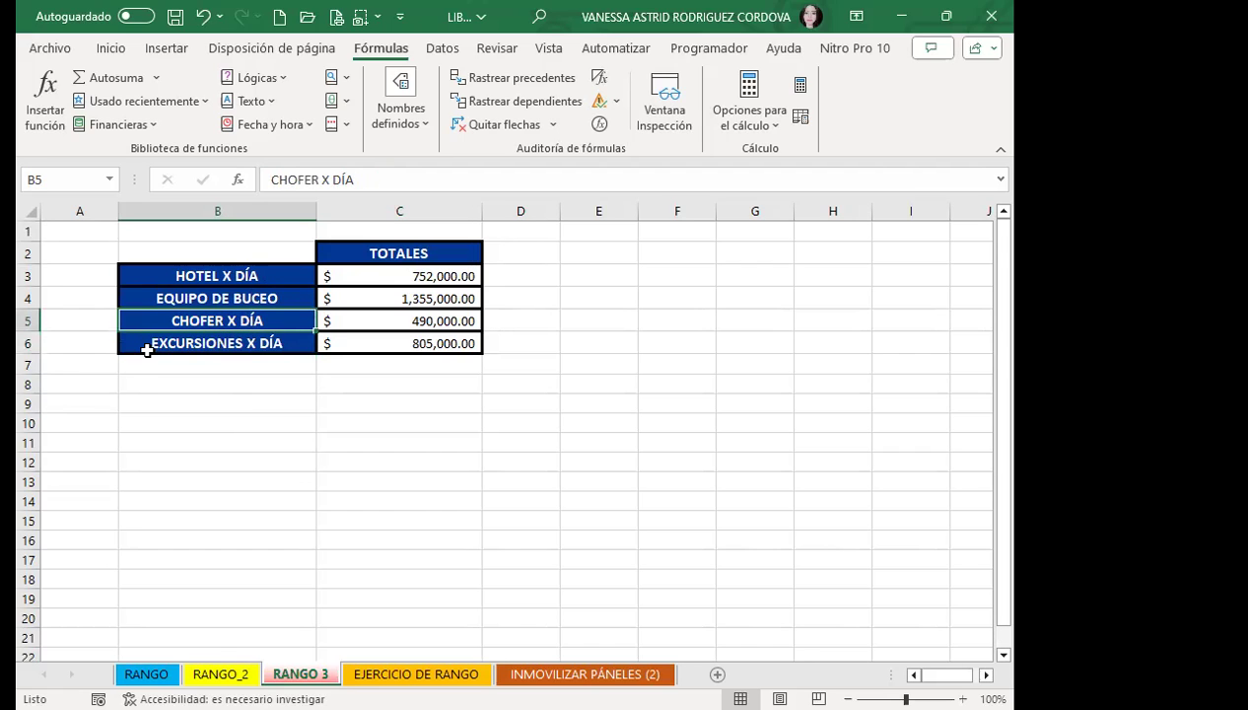
{"action": "left_click", "coordinate": [285, 341]}
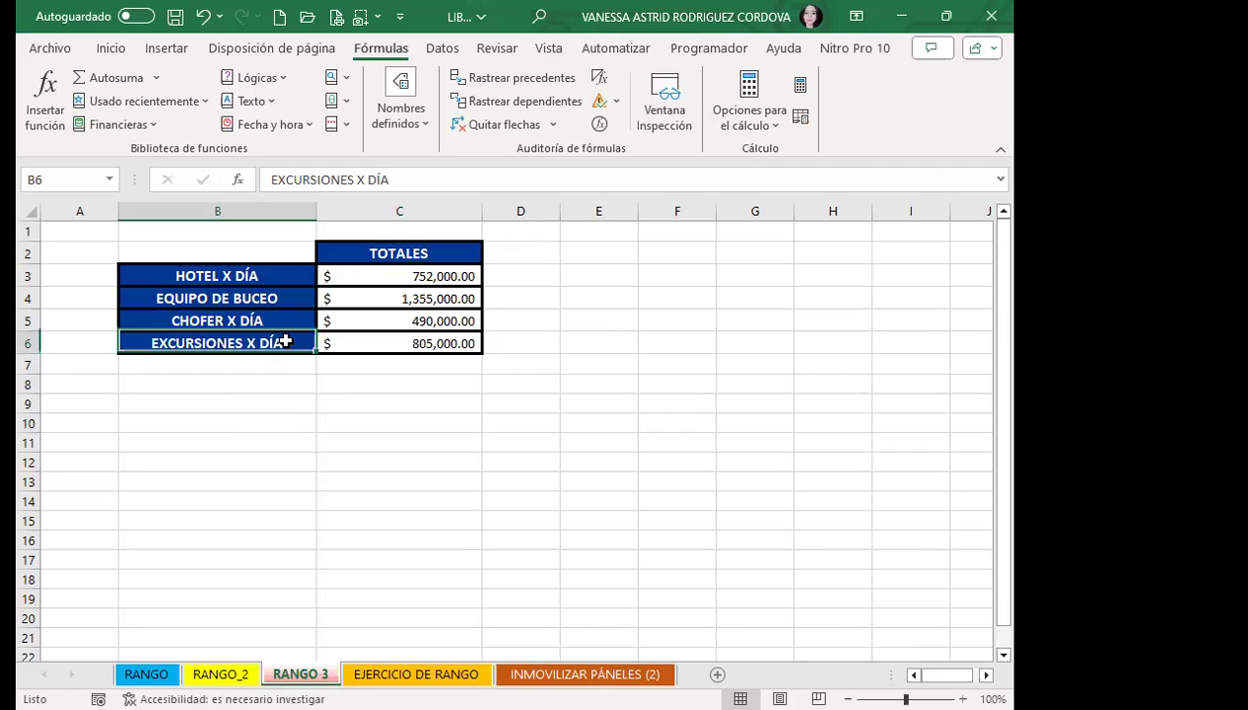
Step: Try selecting labels B3:B6, then labels with their values, then a range down to row 15
{"action": "left_click", "coordinate": [267, 387]}
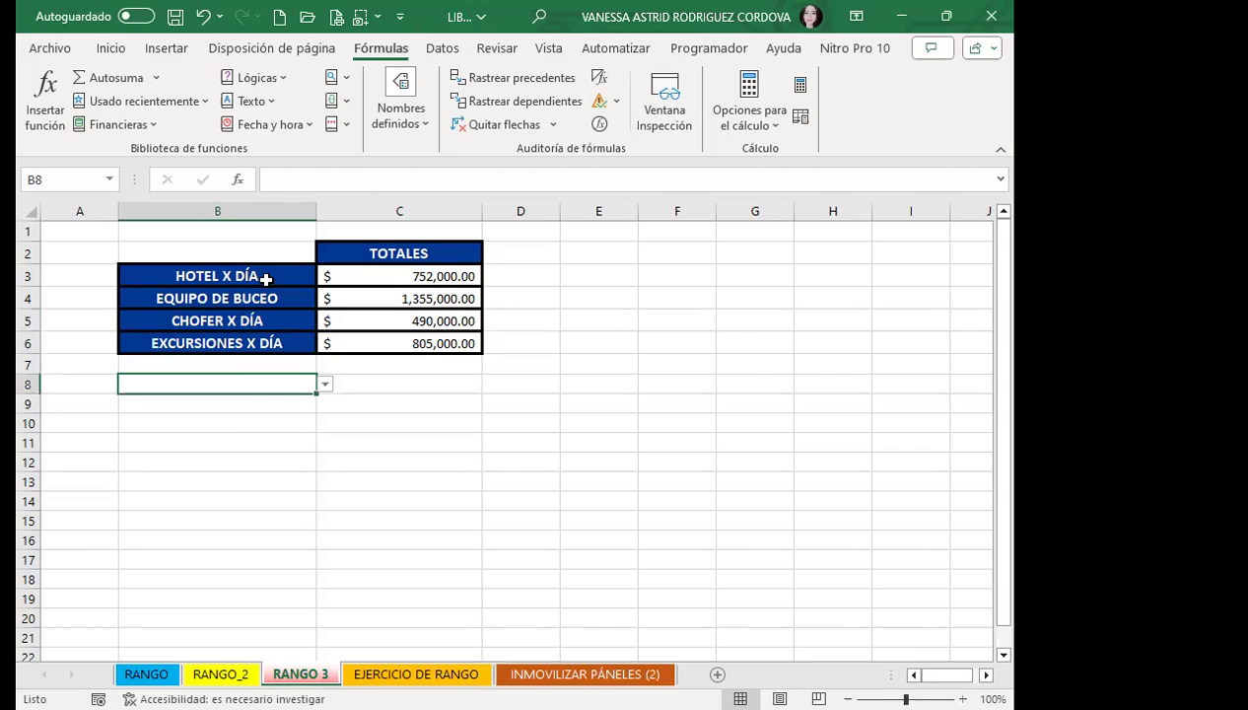
{"action": "left_click_drag", "start_coordinate": [258, 278], "coordinate": [270, 353]}
{"action": "left_click", "coordinate": [407, 399]}
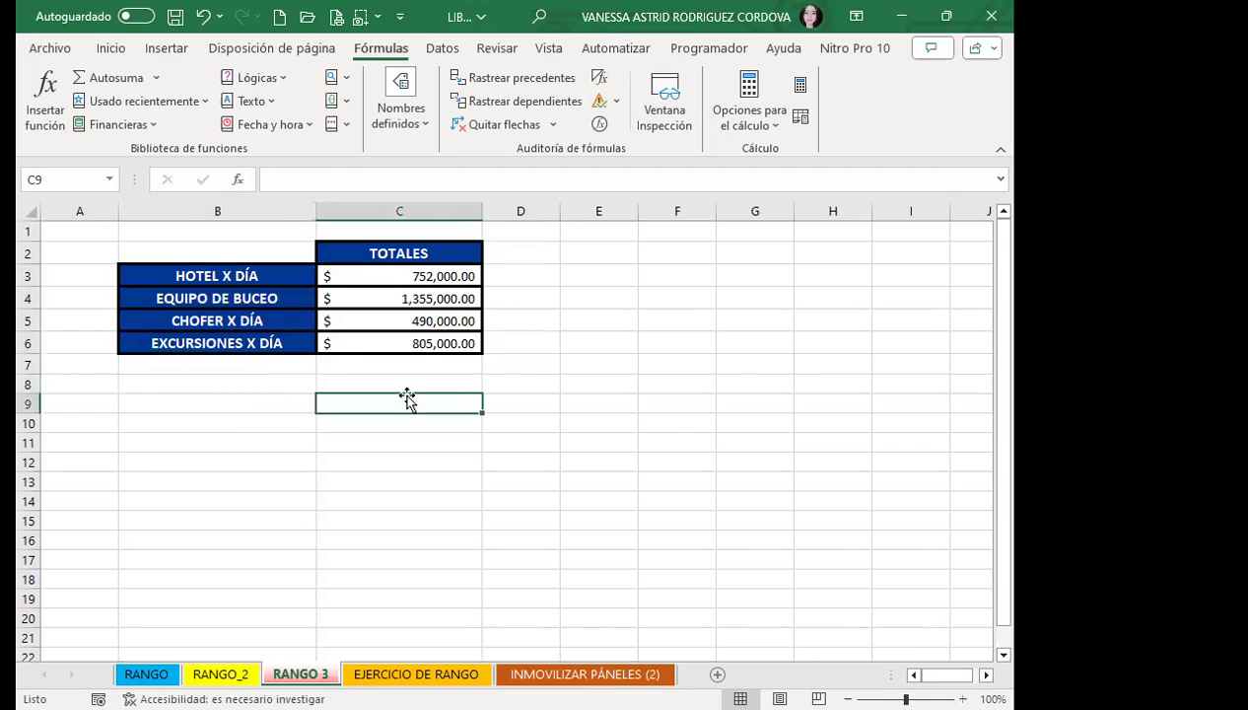
{"action": "mouse_move", "coordinate": [174, 274]}
{"action": "left_mouse_down"}
{"action": "mouse_move", "coordinate": [376, 344]}
{"action": "mouse_move", "coordinate": [406, 410]}
{"action": "left_mouse_up"}
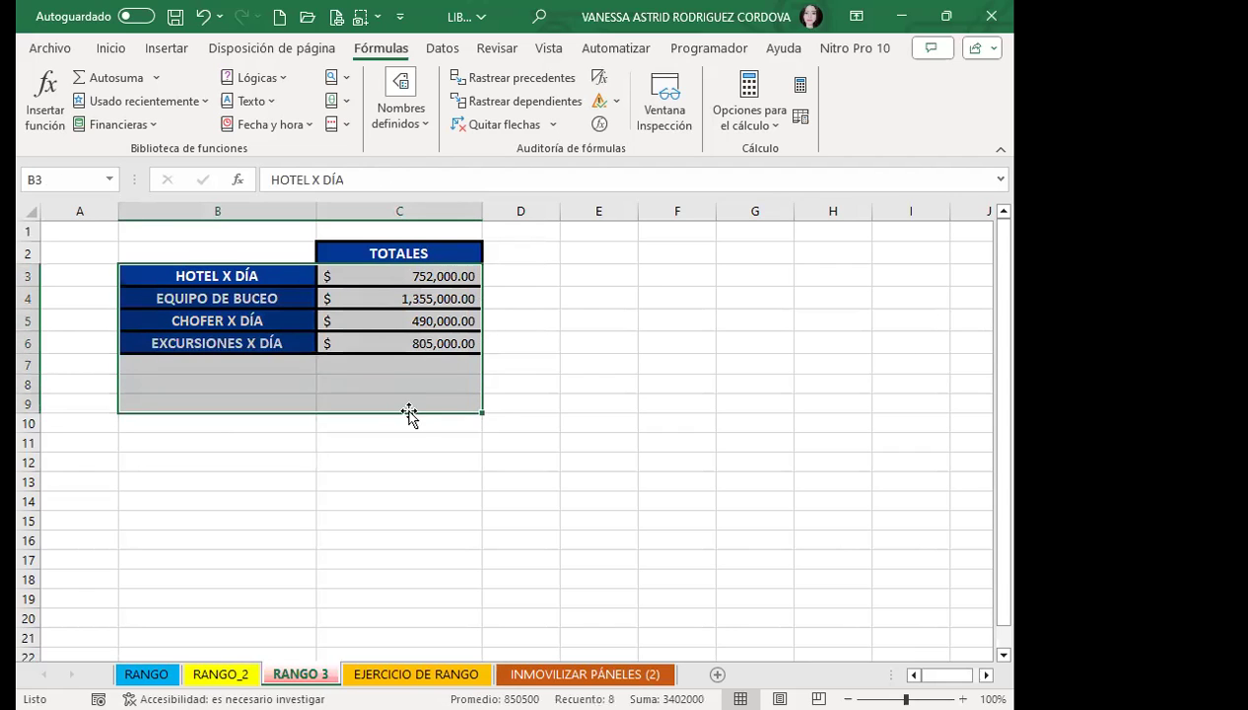
{"action": "left_click", "coordinate": [382, 440]}
{"action": "left_click_drag", "start_coordinate": [223, 274], "coordinate": [398, 523]}
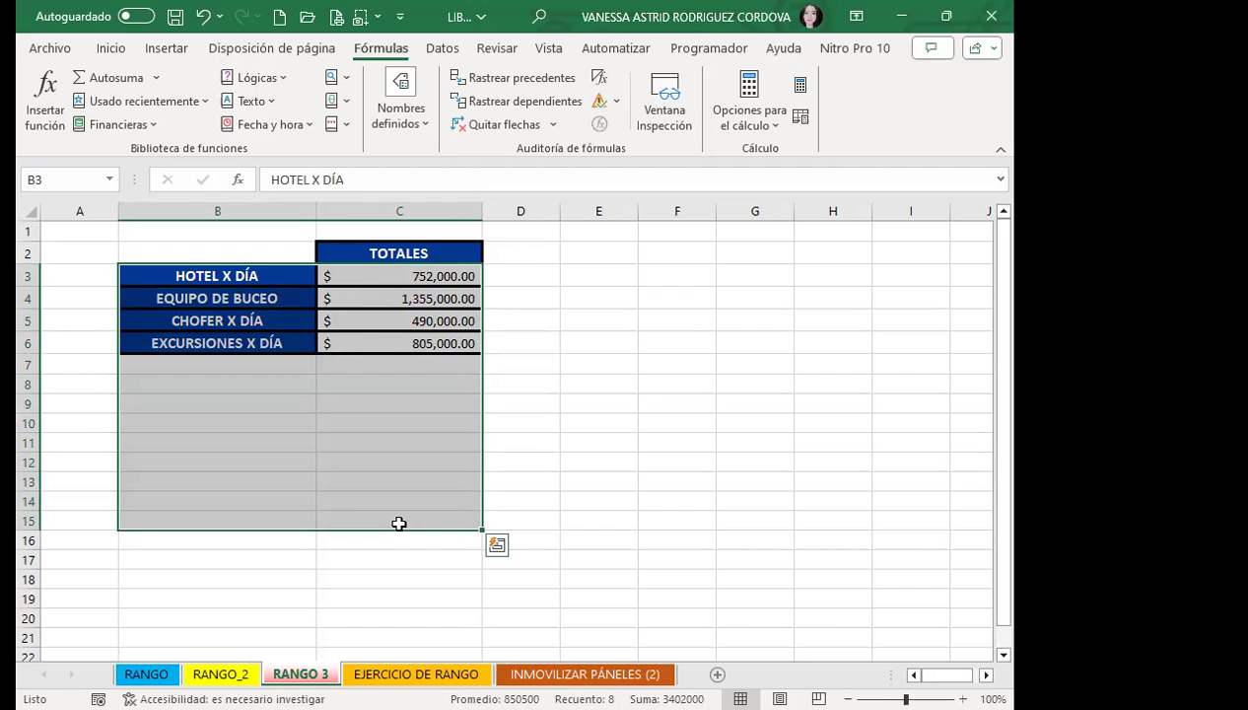
{"action": "left_click", "coordinate": [398, 445]}
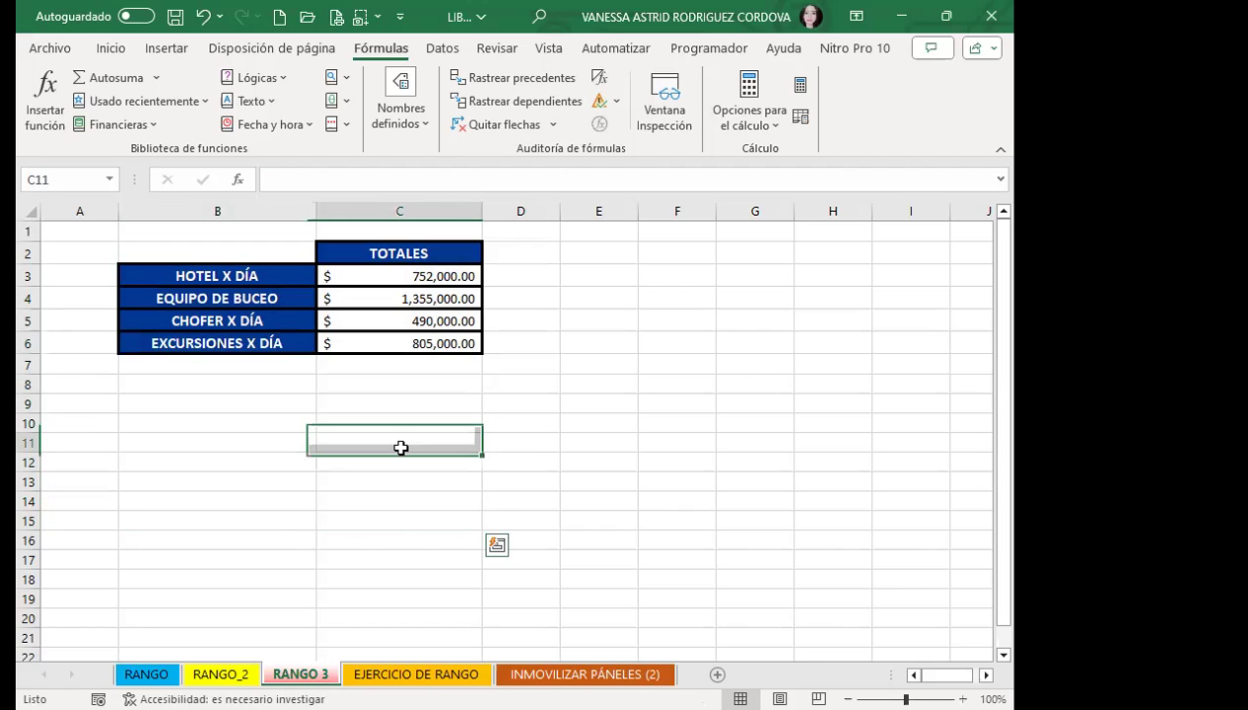
{"action": "left_click", "coordinate": [65, 176]}
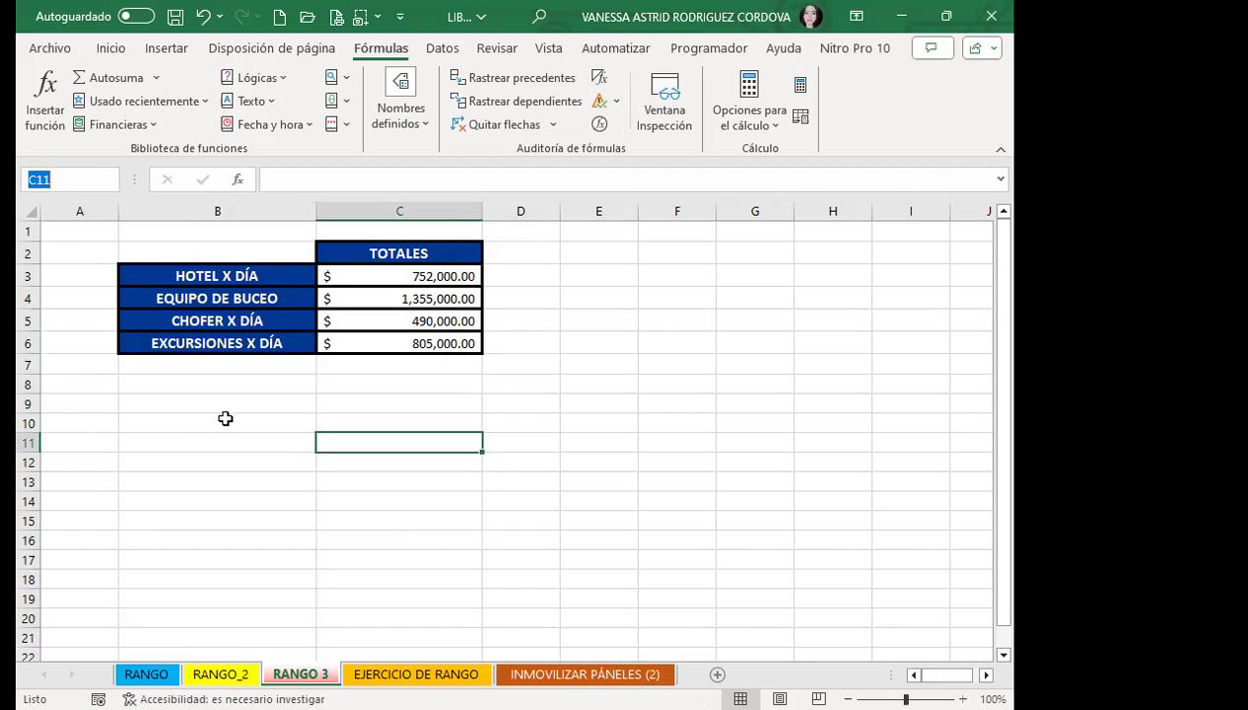
{"action": "left_click", "coordinate": [237, 422]}
{"action": "left_click", "coordinate": [429, 125]}
{"action": "left_click", "coordinate": [385, 194]}
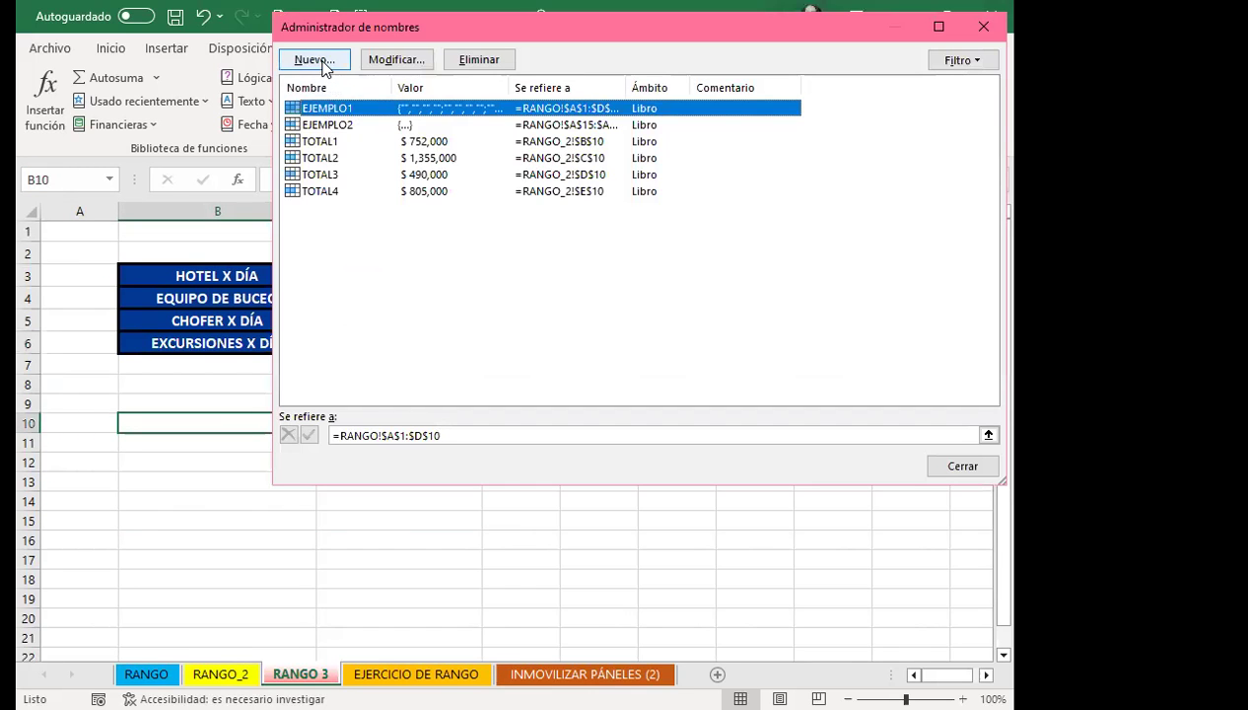
{"action": "left_click", "coordinate": [316, 60]}
{"action": "left_click", "coordinate": [763, 158]}
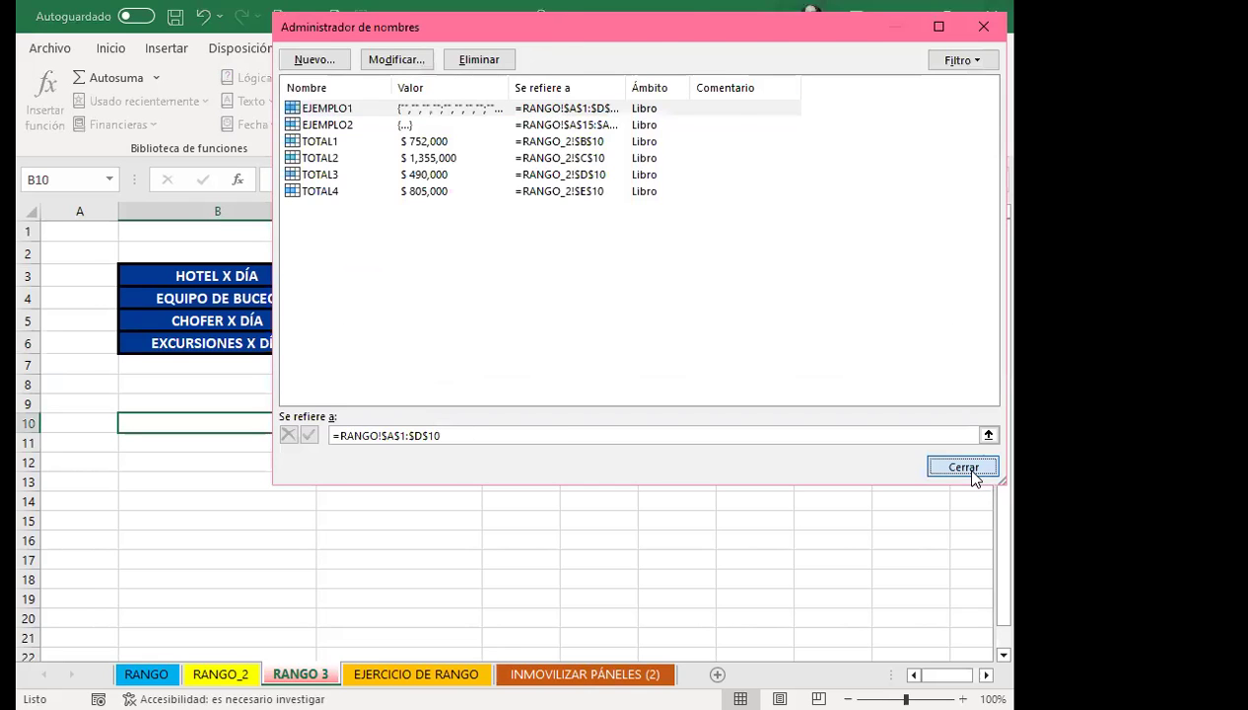
{"action": "left_click", "coordinate": [963, 467]}
{"action": "left_click", "coordinate": [464, 438]}
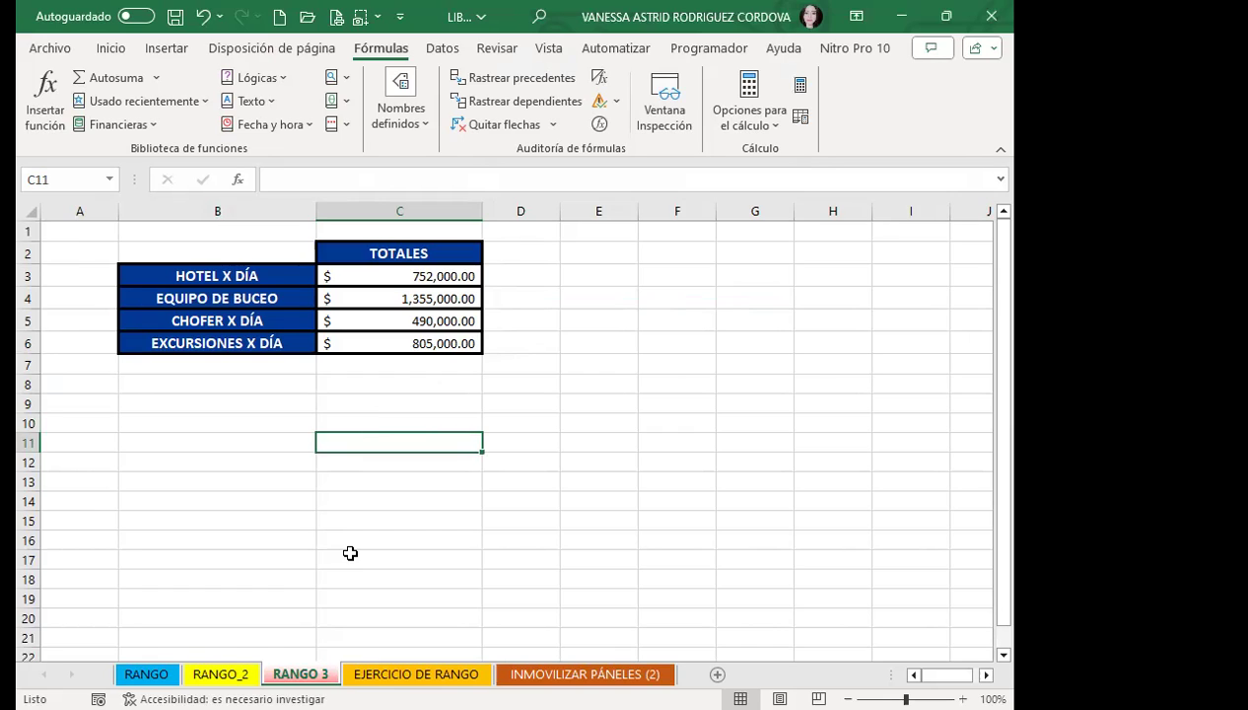
Step: Select B3:C6 of the TOTALES table and open the Nombres definidos options
{"action": "left_click", "coordinate": [340, 418]}
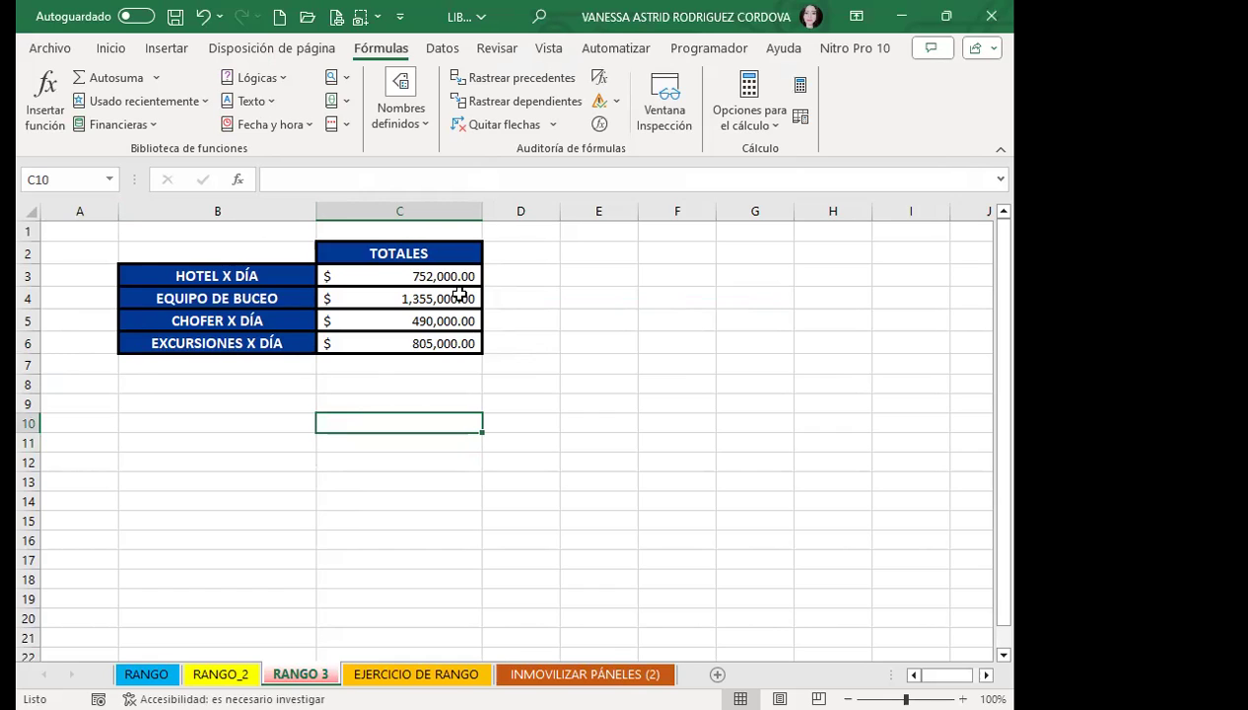
{"action": "mouse_move", "coordinate": [139, 273]}
{"action": "left_mouse_down"}
{"action": "mouse_move", "coordinate": [381, 307]}
{"action": "mouse_move", "coordinate": [402, 335]}
{"action": "left_mouse_up"}
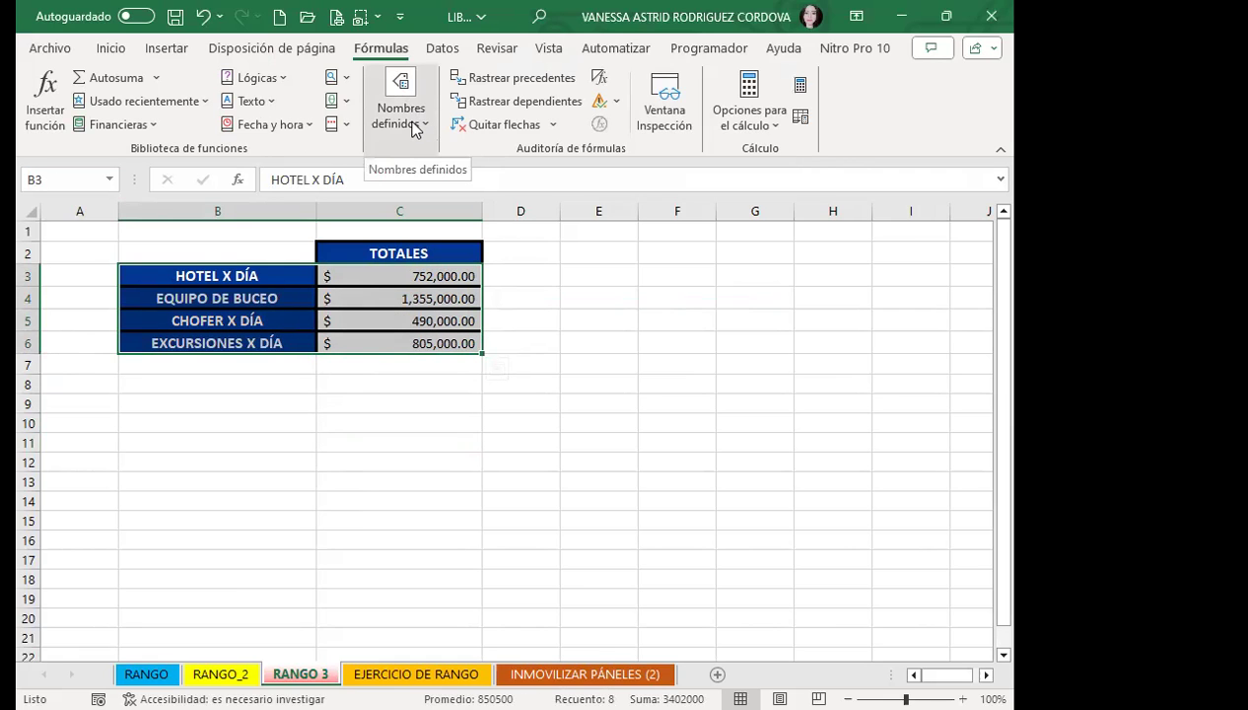
{"action": "left_click", "coordinate": [415, 130]}
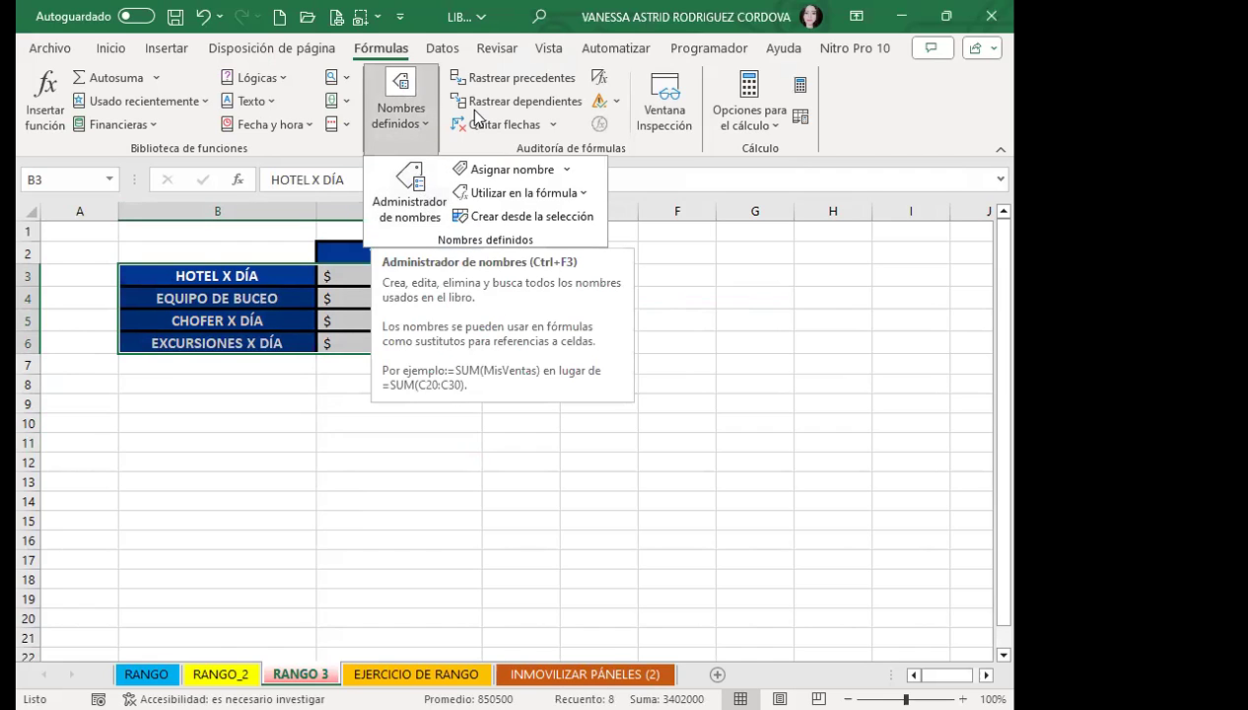
Step: Use Crear desde la selección with Columna izquierda to name the four totals after their labels
{"action": "left_click", "coordinate": [509, 218]}
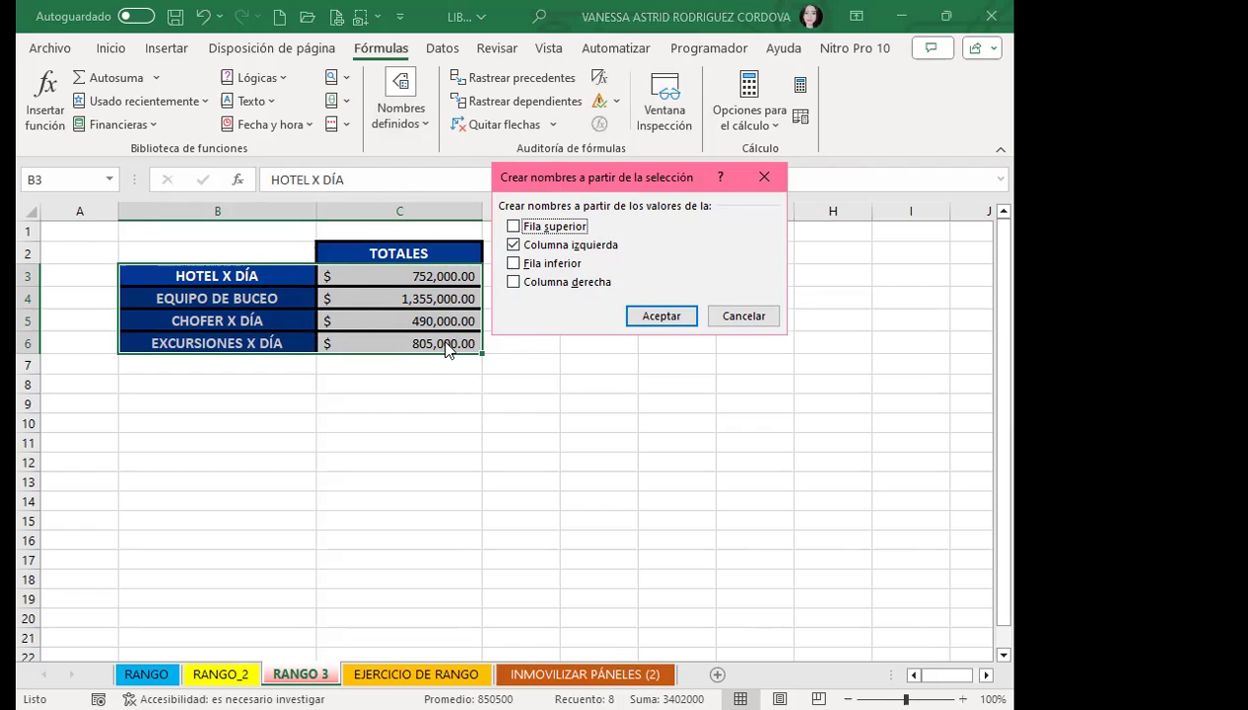
{"action": "left_click", "coordinate": [659, 315]}
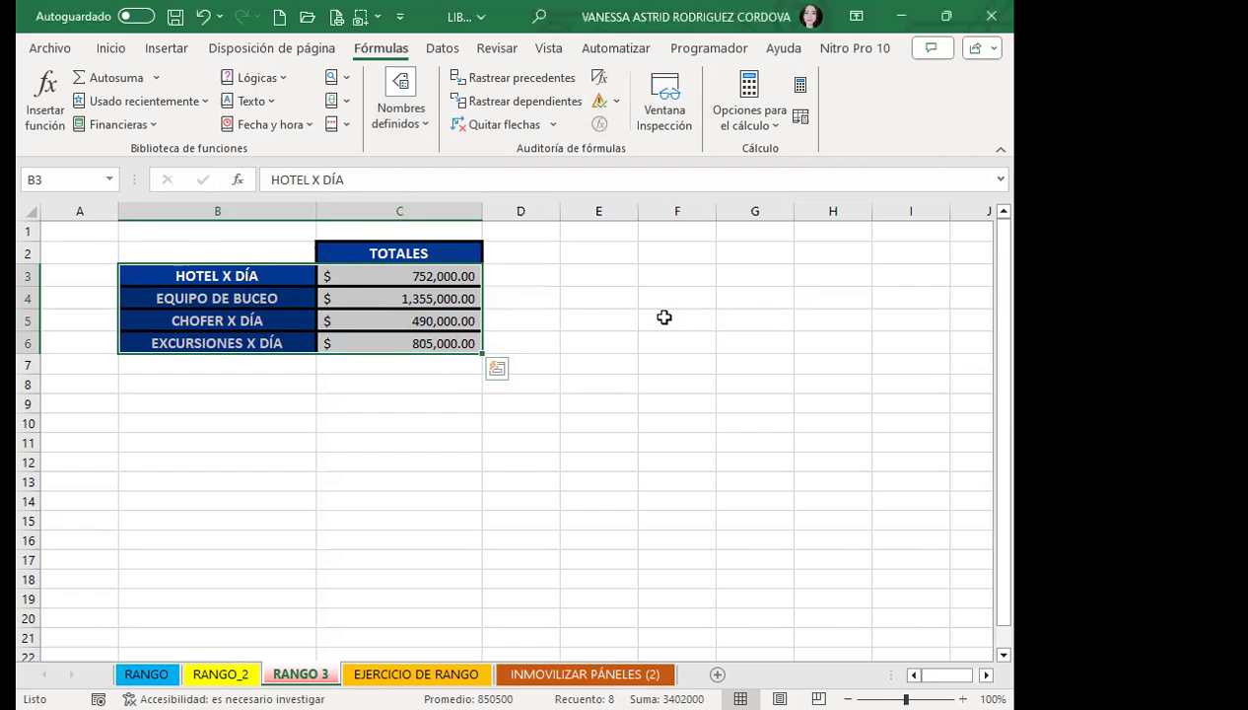
{"action": "left_click", "coordinate": [401, 116]}
{"action": "left_click", "coordinate": [398, 185]}
Step: Widen the Nombre column and move the name manager aside to compare names with the TOTALES values
{"action": "left_click_drag", "start_coordinate": [393, 87], "coordinate": [540, 87]}
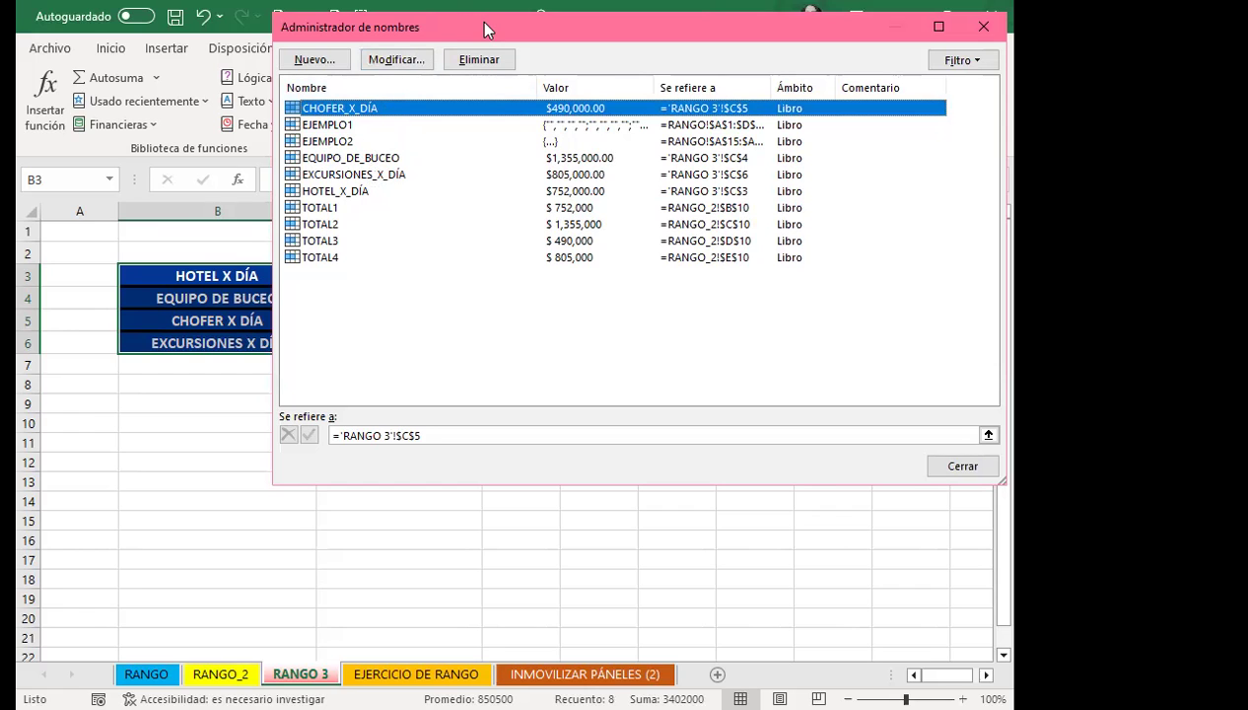
{"action": "left_click_drag", "start_coordinate": [484, 23], "coordinate": [715, 124]}
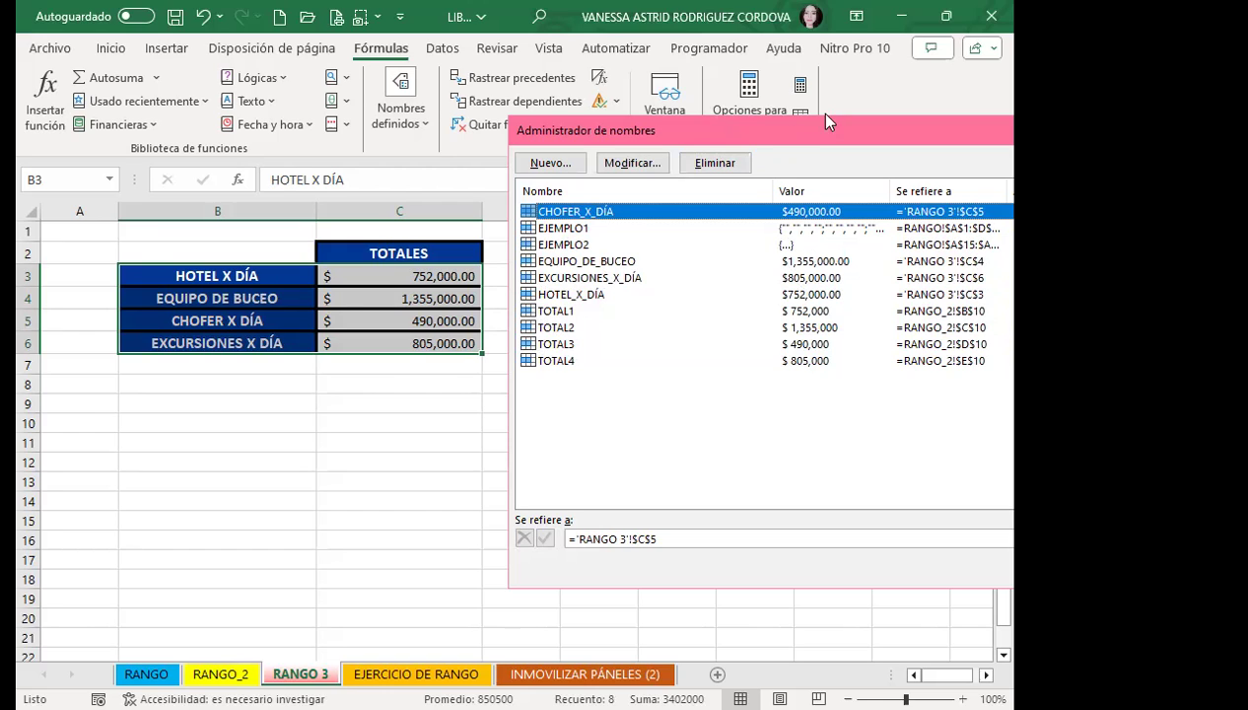
{"action": "left_click_drag", "start_coordinate": [842, 131], "coordinate": [623, 113]}
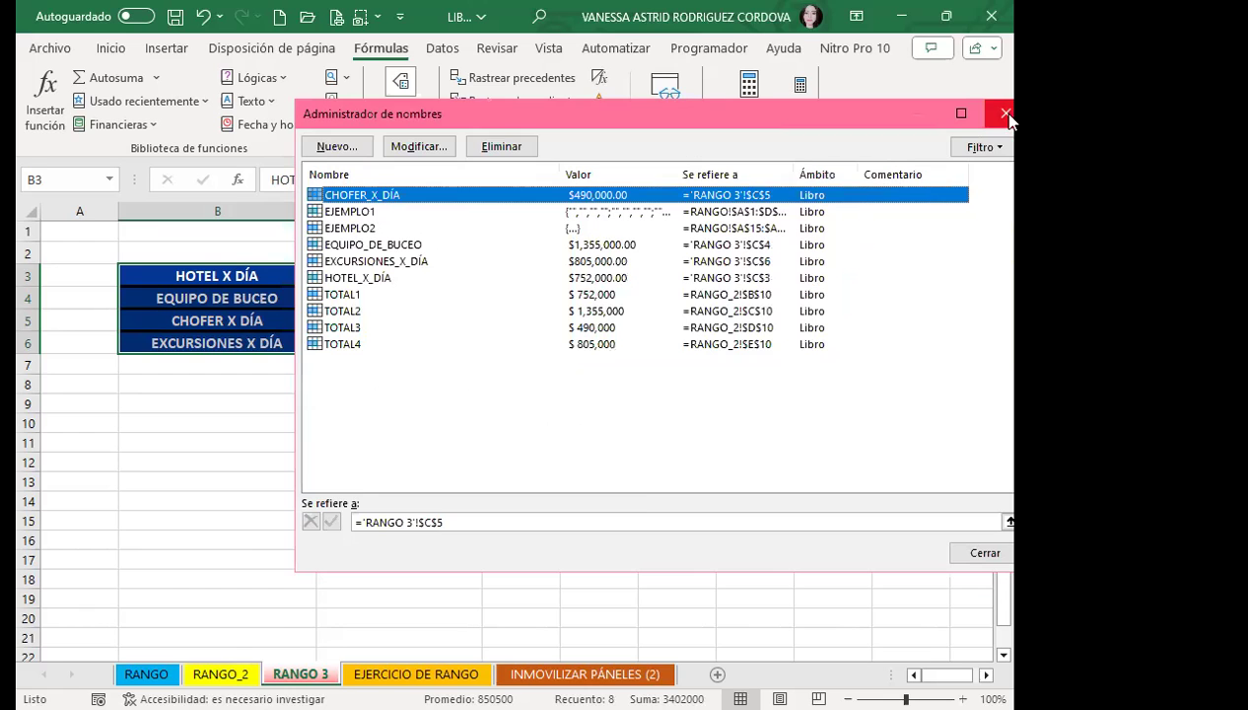
{"action": "left_click", "coordinate": [1008, 115]}
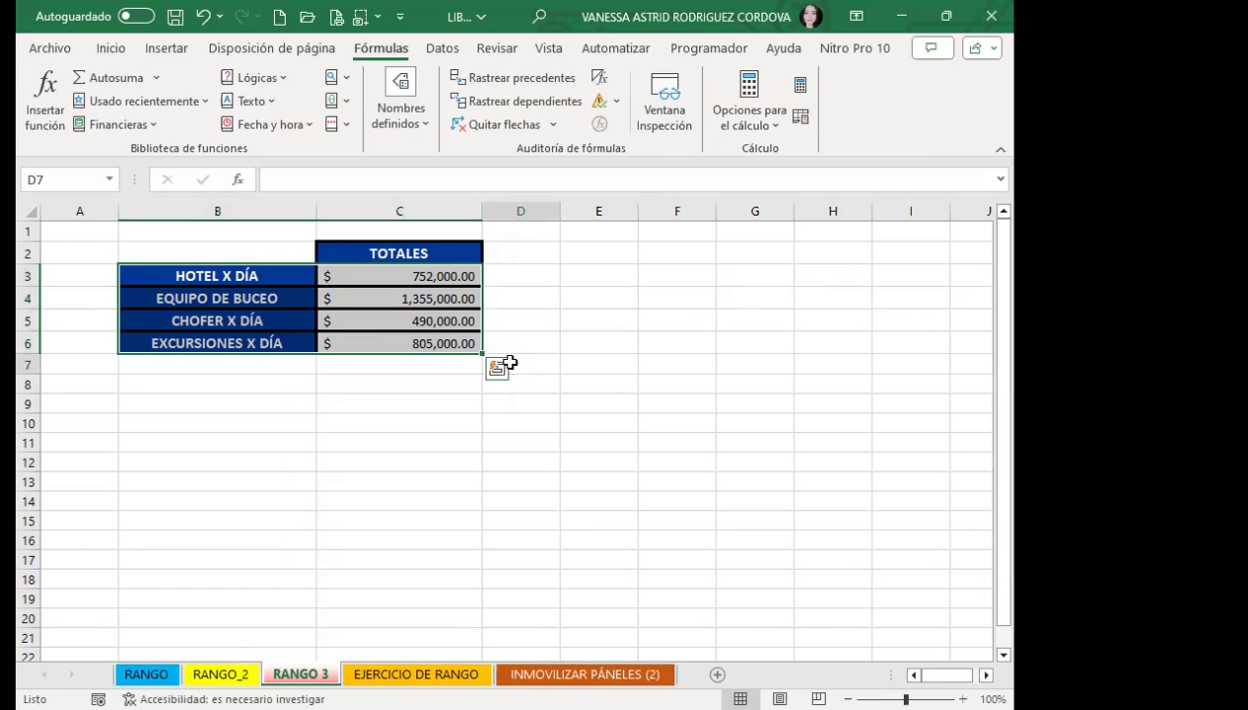
{"action": "key", "text": "ctrl+Page_Up"}
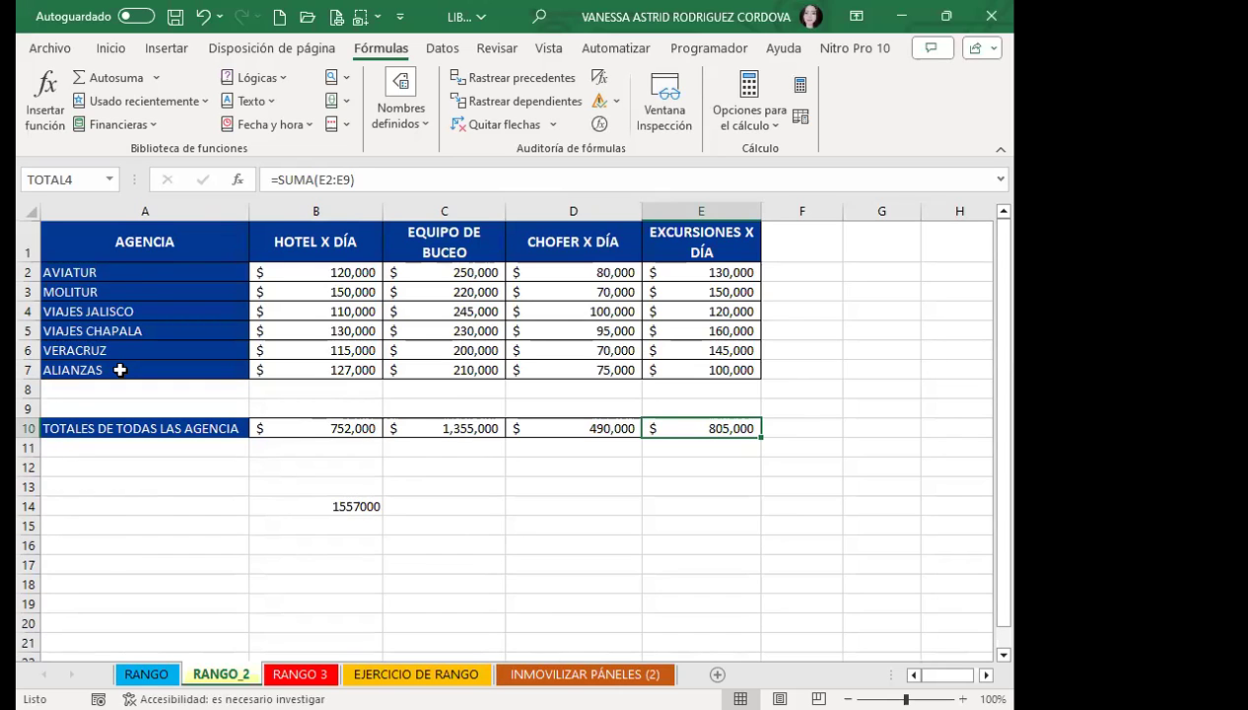
{"action": "left_click_drag", "start_coordinate": [280, 242], "coordinate": [712, 370]}
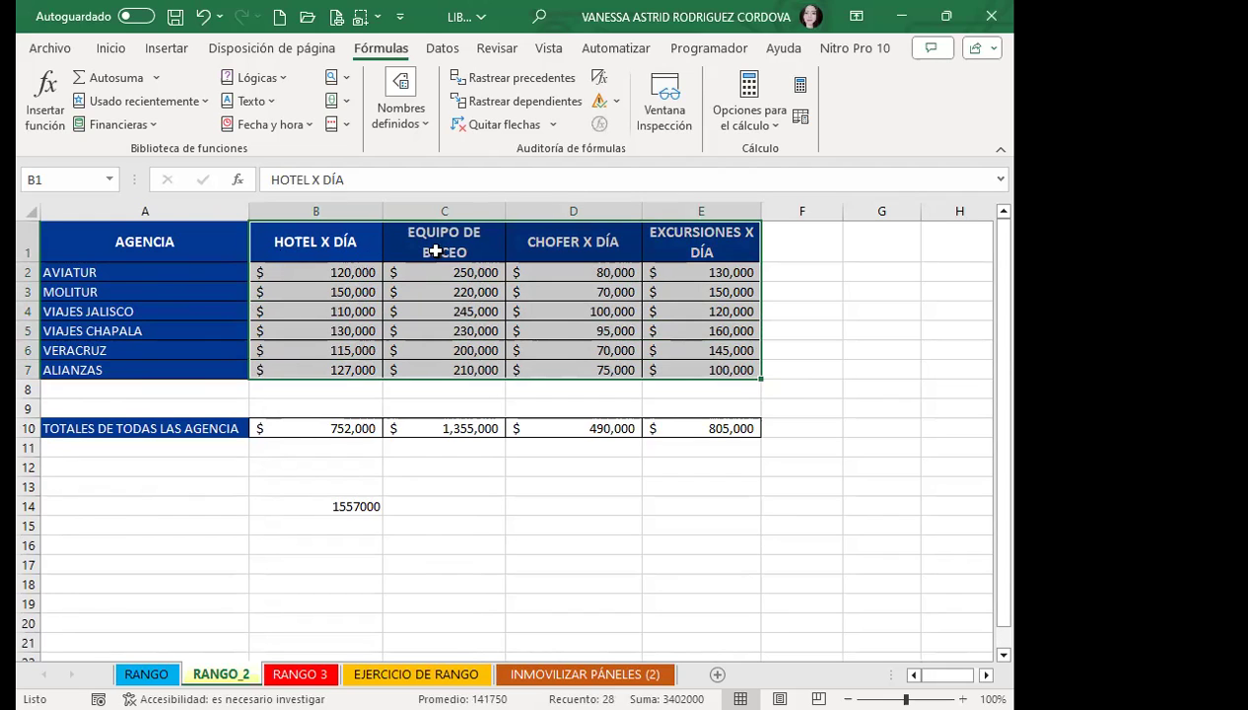
{"action": "left_click", "coordinate": [135, 278]}
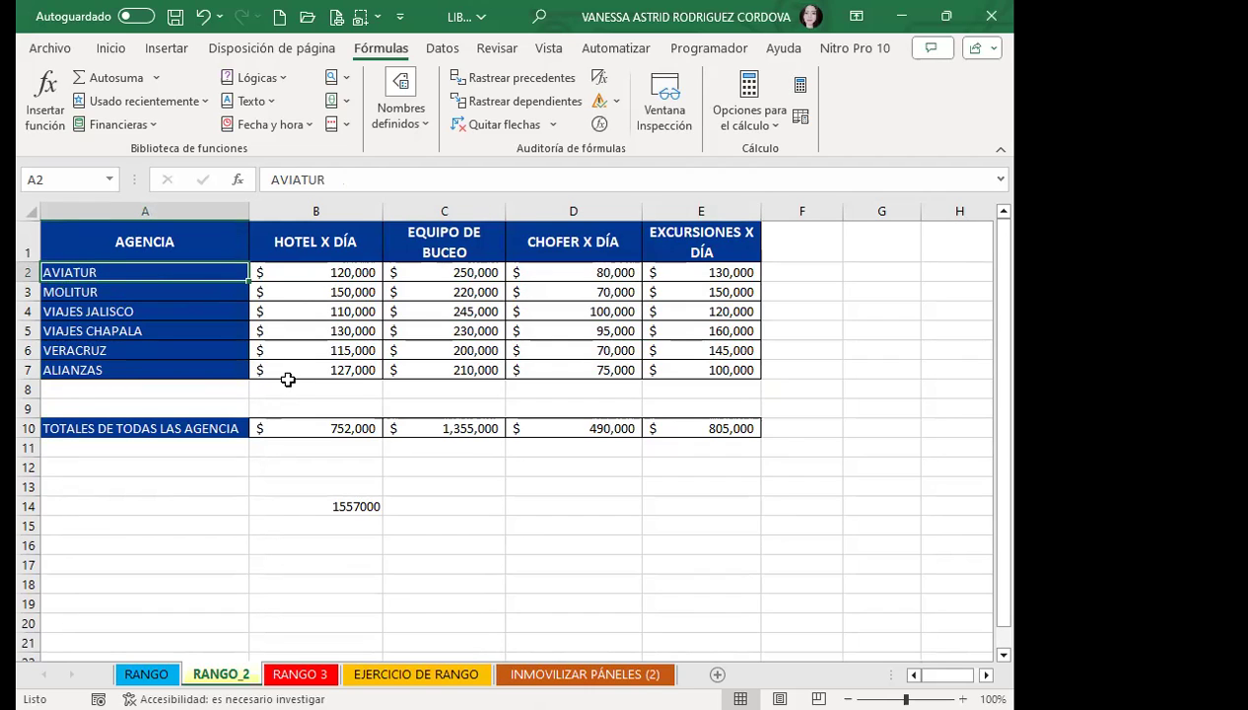
{"action": "left_click", "coordinate": [280, 245]}
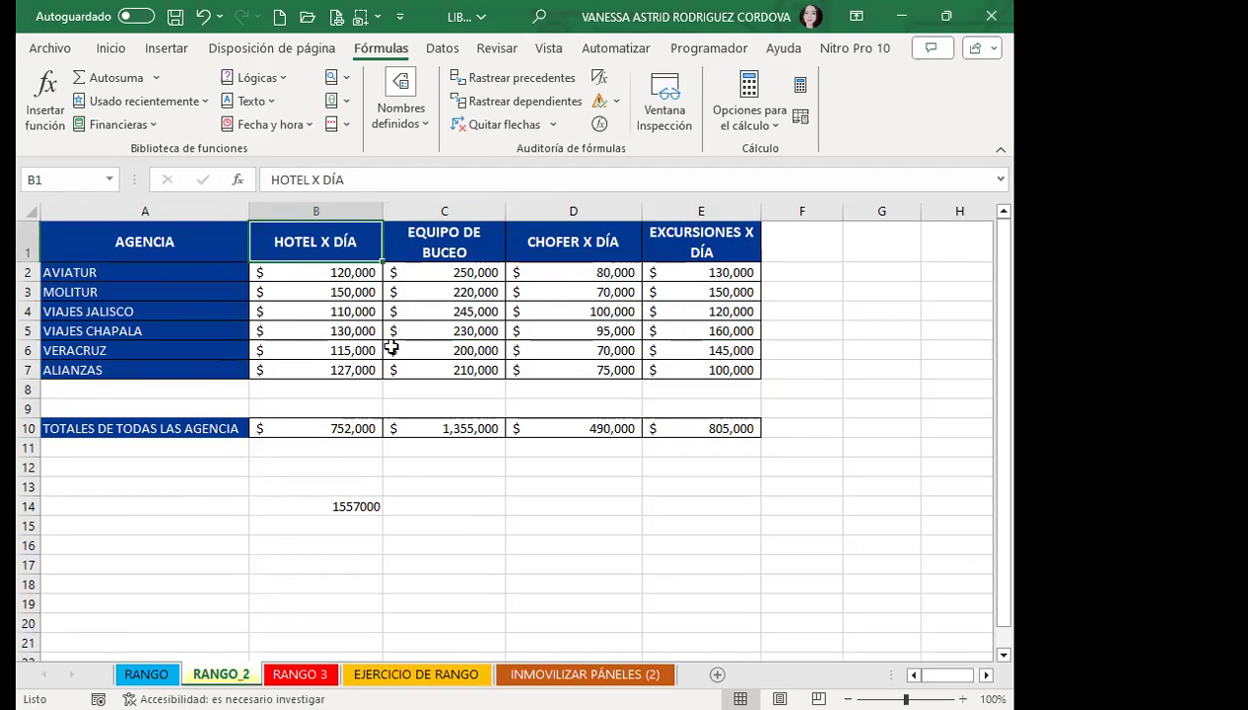
{"action": "mouse_move", "coordinate": [307, 241]}
{"action": "left_mouse_down"}
{"action": "mouse_move", "coordinate": [637, 313]}
{"action": "mouse_move", "coordinate": [749, 367]}
{"action": "left_mouse_up"}
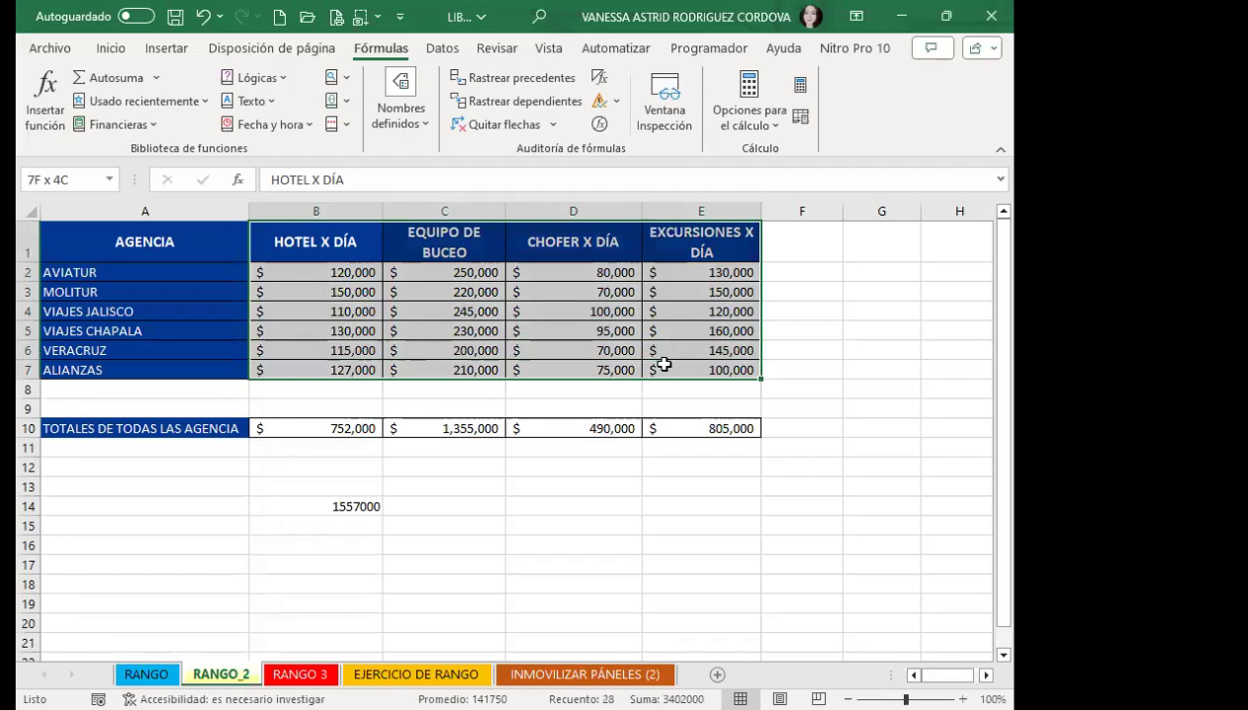
{"action": "key", "text": "ctrl+Page_Down"}
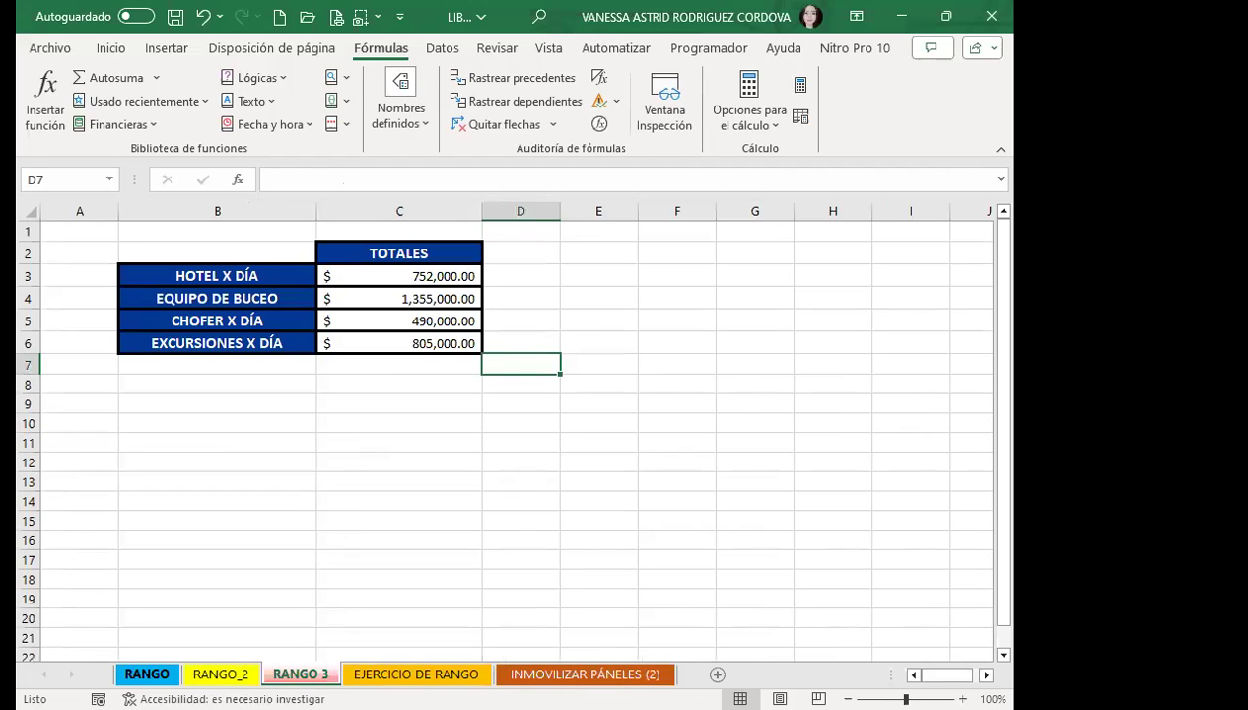
{"action": "key", "text": "ctrl+Page_Down"}
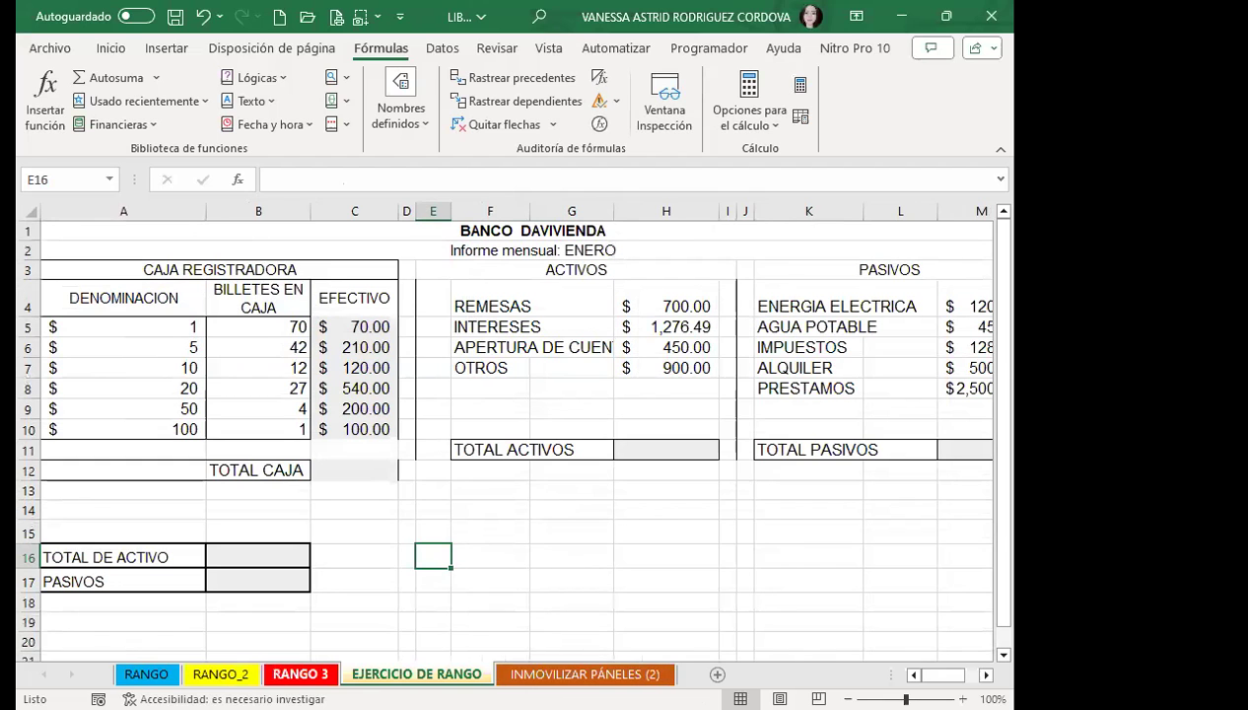
{"action": "left_click", "coordinate": [300, 675]}
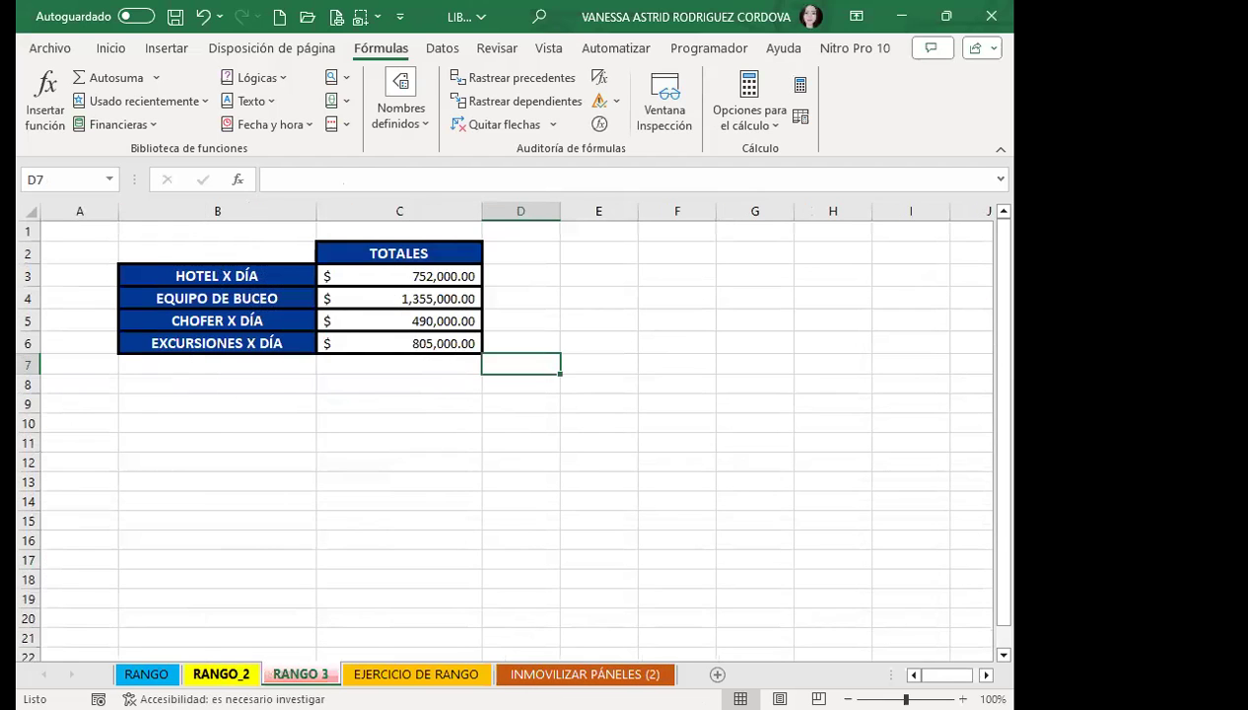
{"action": "left_click", "coordinate": [221, 675]}
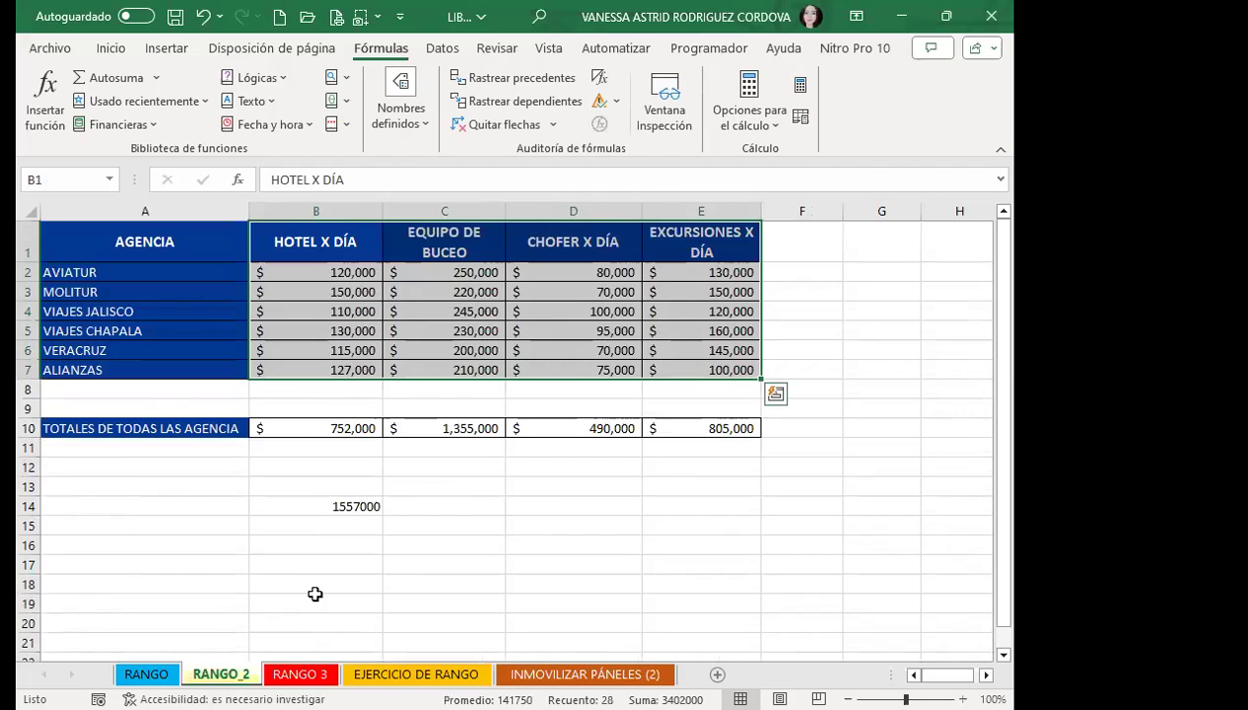
{"action": "left_click", "coordinate": [446, 506]}
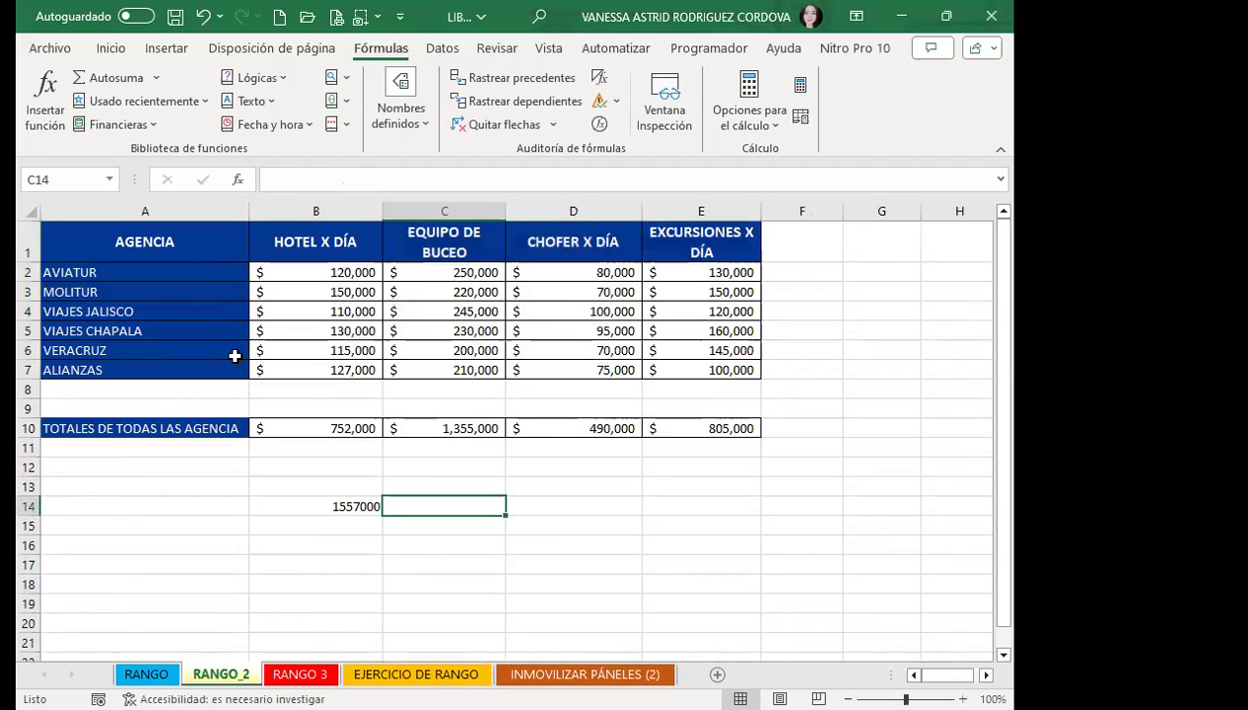
{"action": "left_click", "coordinate": [298, 240]}
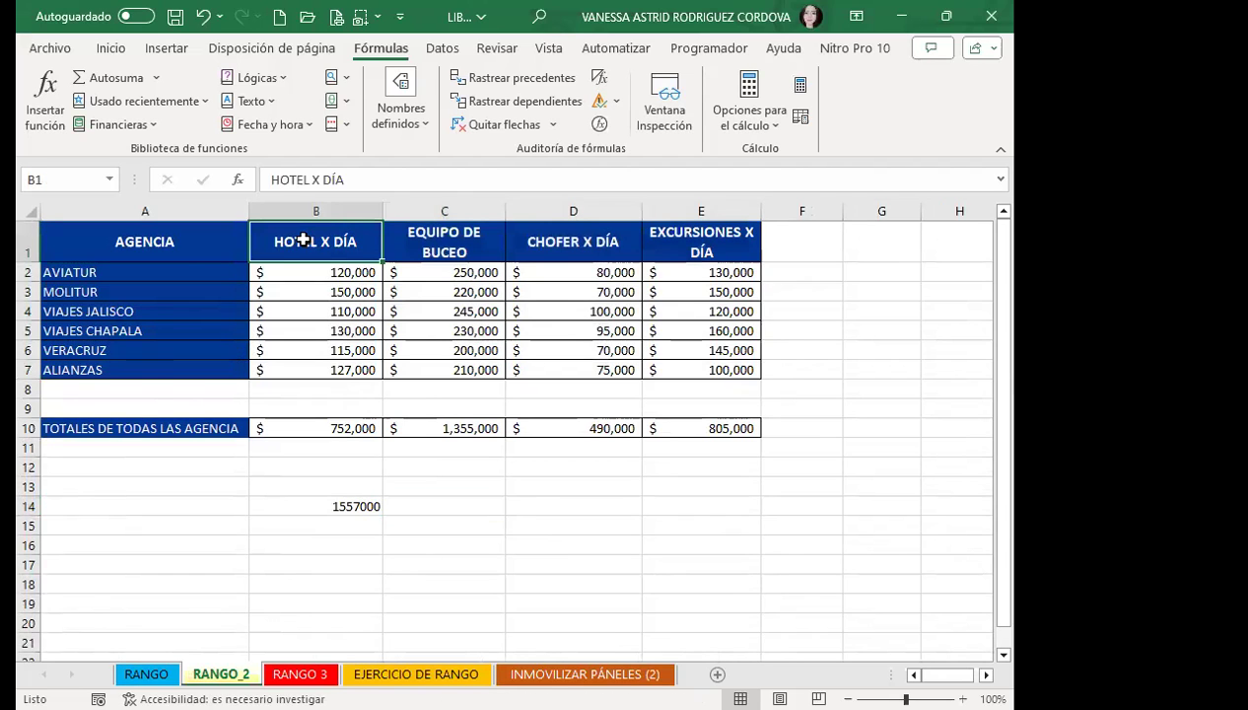
{"action": "left_click", "coordinate": [153, 270]}
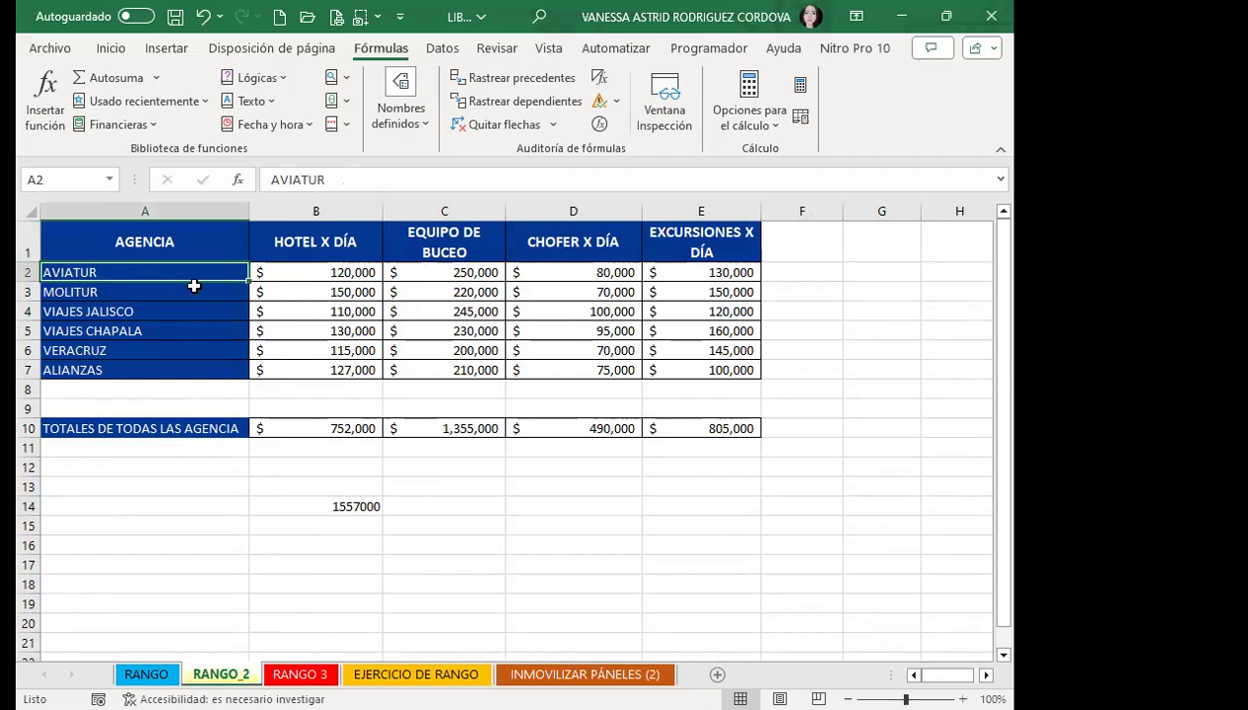
{"action": "left_click_drag", "start_coordinate": [145, 239], "coordinate": [685, 368]}
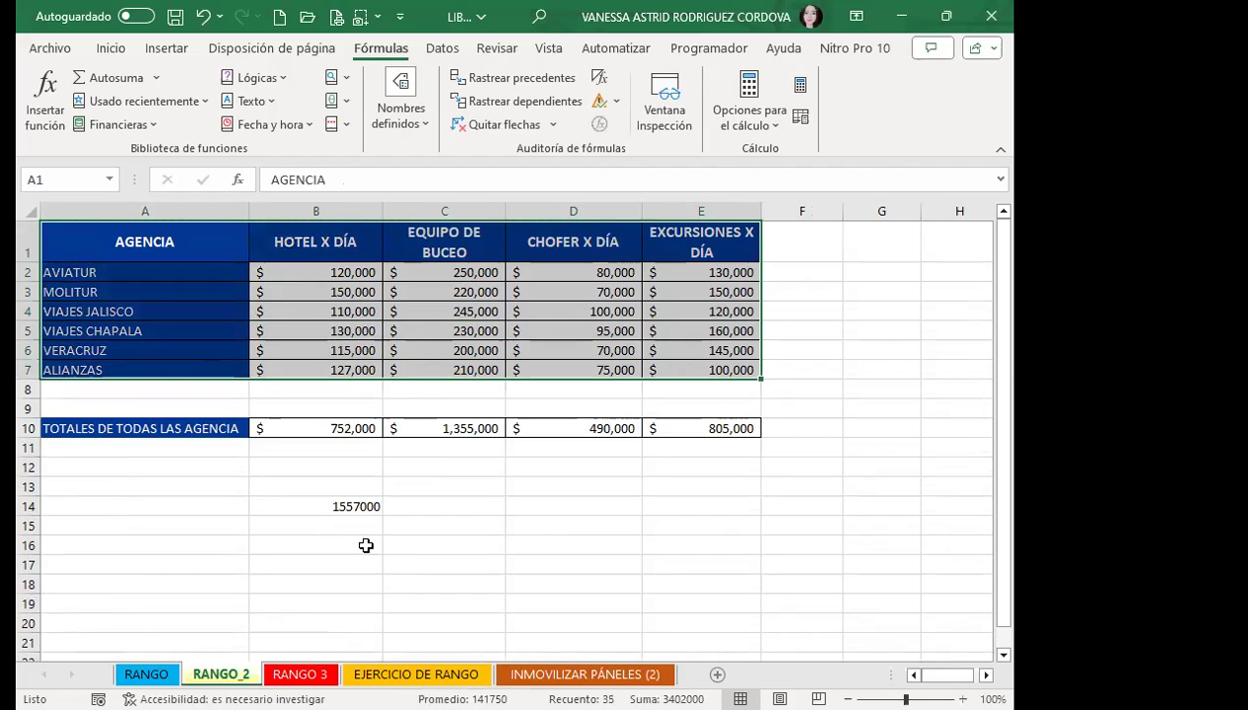
Step: Copy the agency table A1:E7 and paste it starting at cell A21
{"action": "key", "text": "ctrl+c"}
{"action": "scroll", "coordinate": [104, 465], "scroll_direction": "down", "scroll_amount": 3}
{"action": "left_click", "coordinate": [103, 465]}
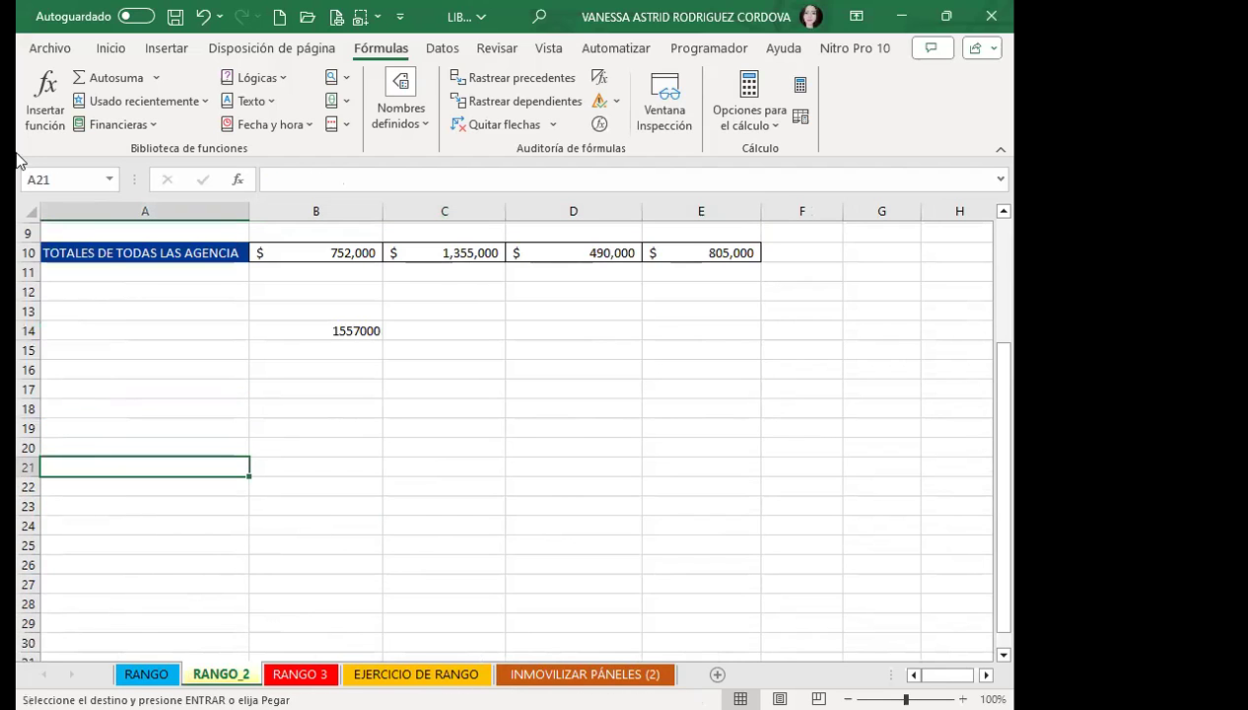
{"action": "left_click", "coordinate": [108, 47]}
{"action": "left_click", "coordinate": [44, 90]}
Step: Transpose-paste the agency names A22:A25 into B21:E21 as column headings
{"action": "scroll", "coordinate": [219, 448], "scroll_direction": "down", "scroll_amount": 3}
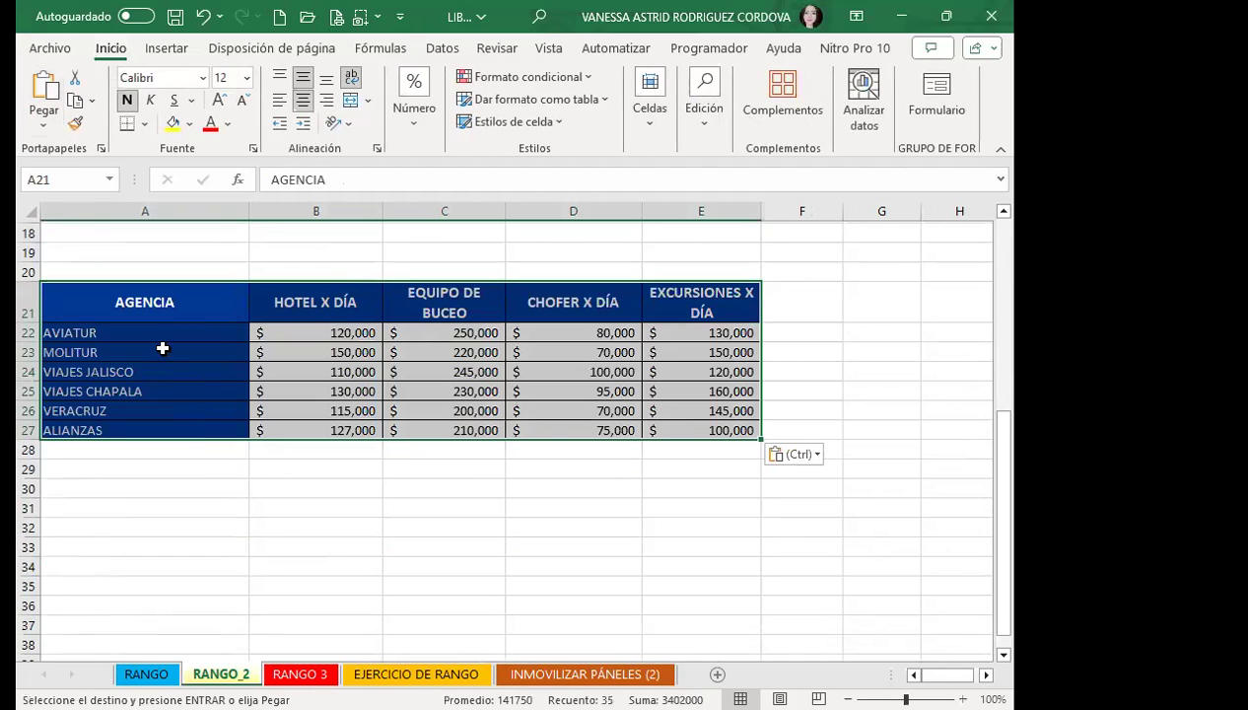
{"action": "left_click_drag", "start_coordinate": [178, 333], "coordinate": [175, 430]}
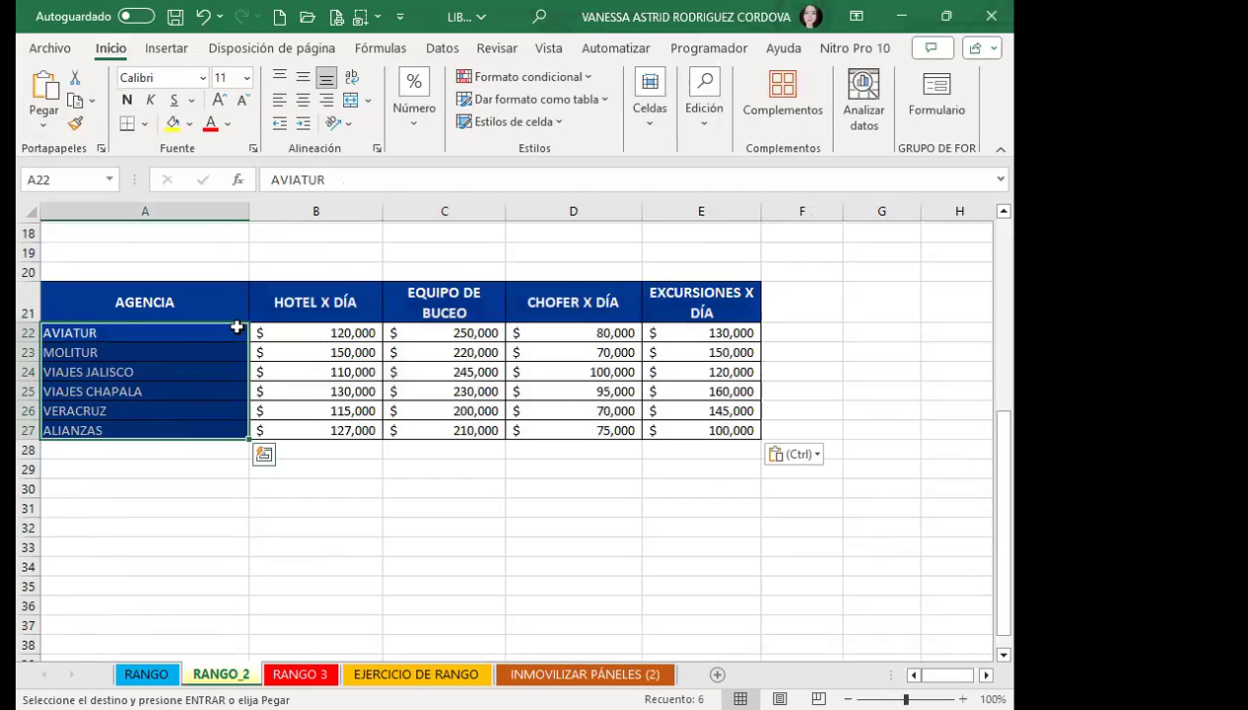
{"action": "left_click_drag", "start_coordinate": [126, 332], "coordinate": [123, 392]}
{"action": "key", "text": "ctrl+c"}
{"action": "left_click_drag", "start_coordinate": [296, 301], "coordinate": [708, 311]}
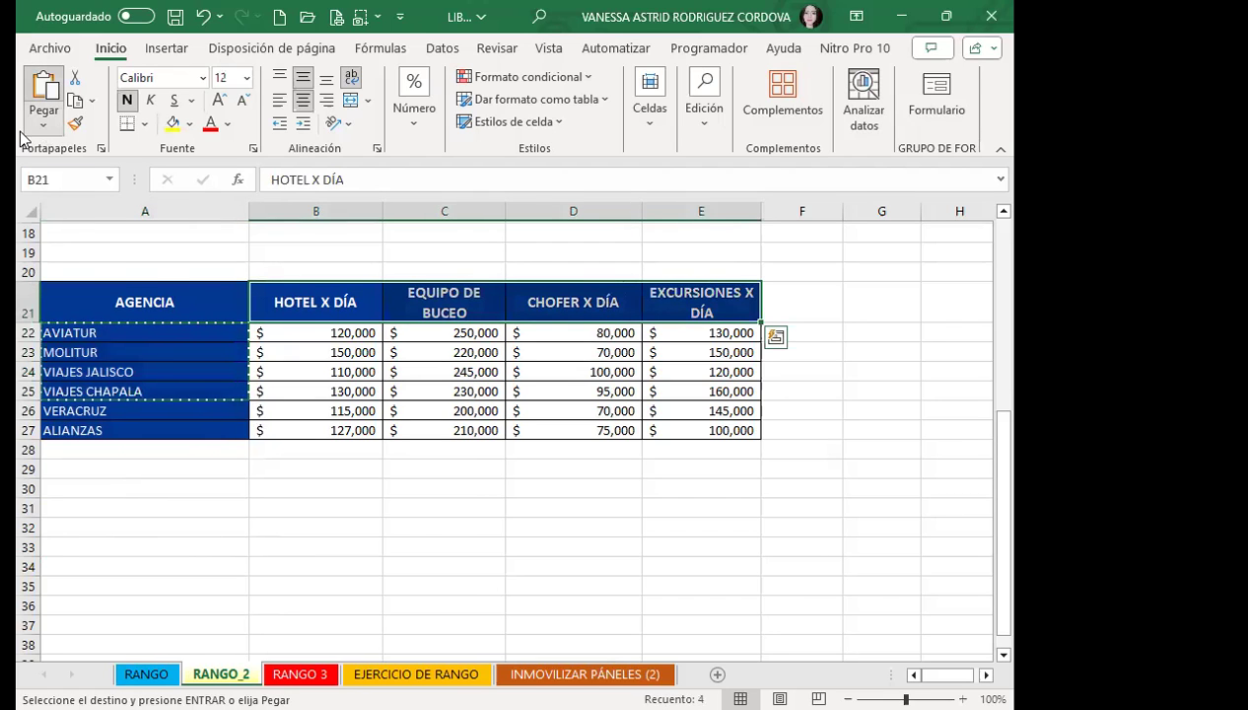
{"action": "left_click", "coordinate": [44, 124]}
{"action": "left_click", "coordinate": [91, 358]}
{"action": "left_click", "coordinate": [671, 479]}
{"action": "left_click", "coordinate": [745, 506]}
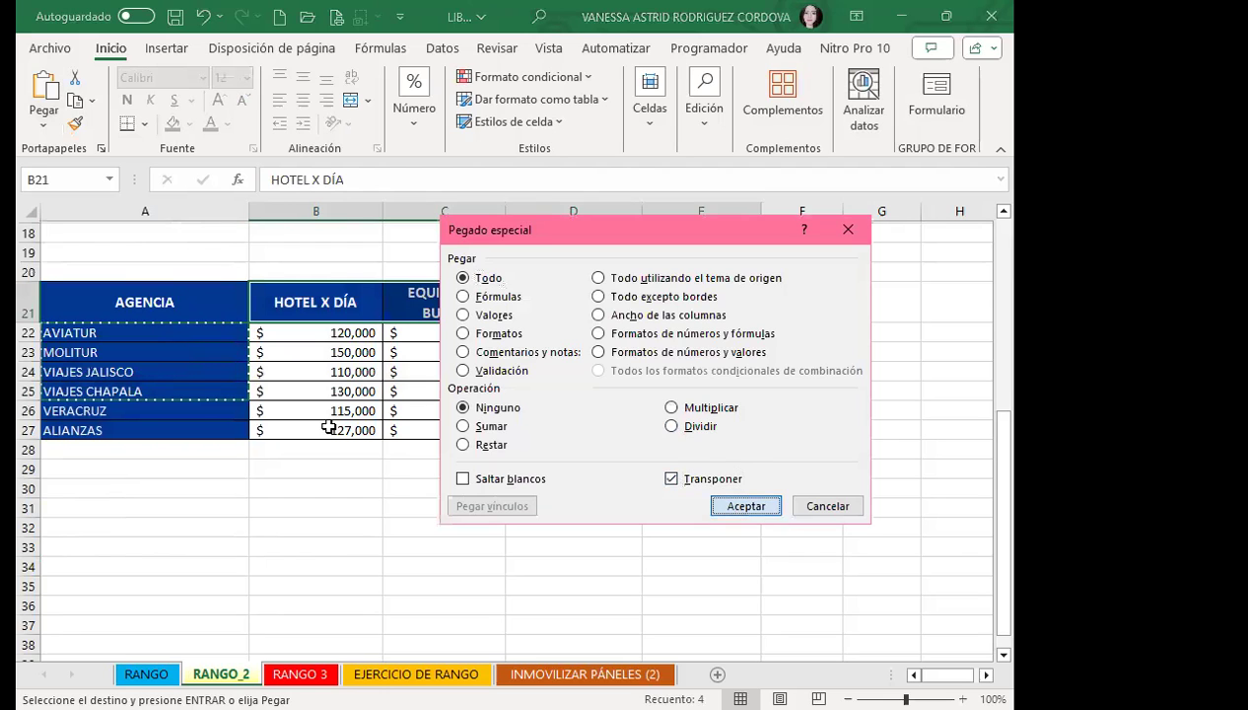
{"action": "left_click", "coordinate": [371, 449]}
{"action": "key", "text": "Escape"}
{"action": "left_click", "coordinate": [357, 505]}
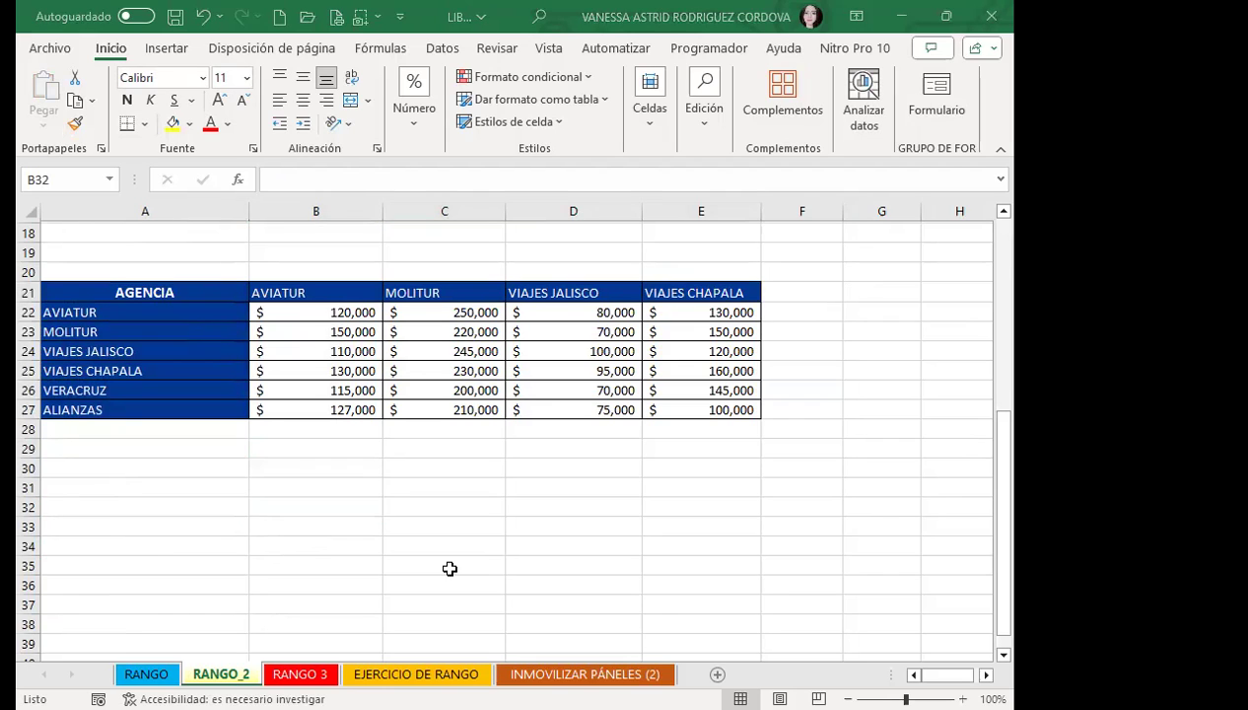
Step: Create names for the AVIATUR, MOLITUR, VIAJES JALISCO and VIAJES CHAPALA columns from the top-row headings
{"action": "left_click", "coordinate": [311, 315]}
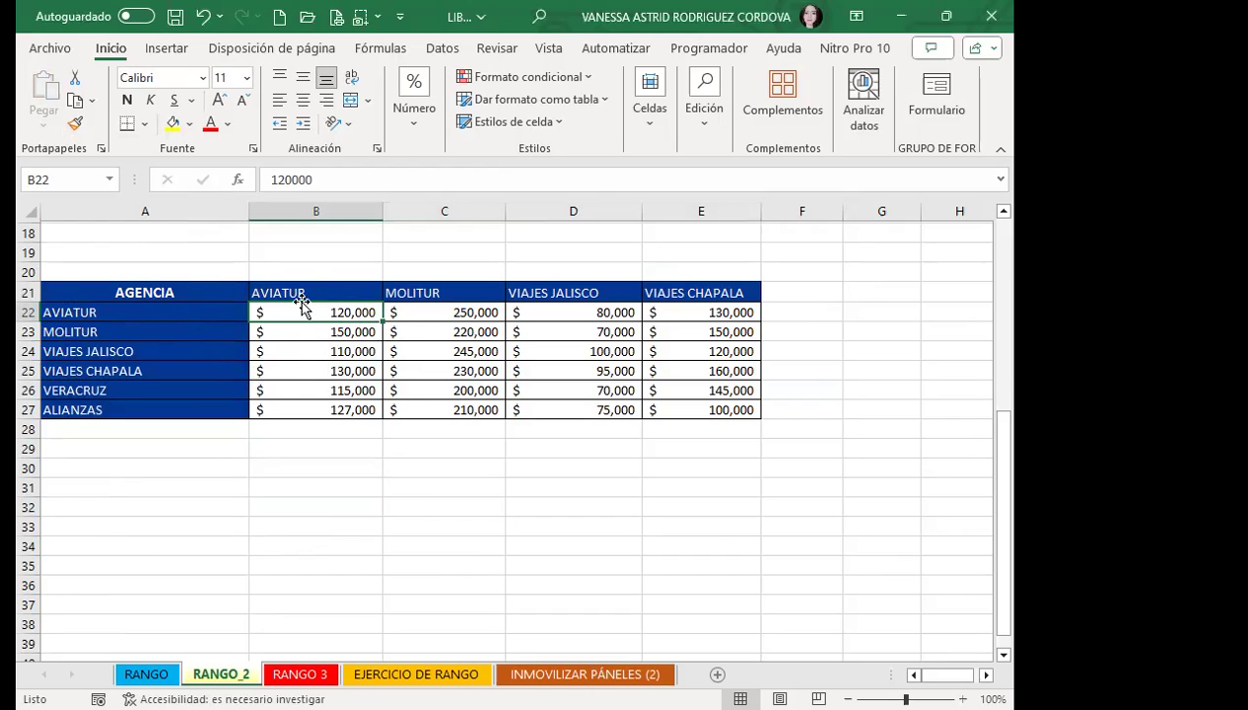
{"action": "mouse_move", "coordinate": [148, 294]}
{"action": "left_mouse_down"}
{"action": "mouse_move", "coordinate": [242, 338]}
{"action": "mouse_move", "coordinate": [232, 370]}
{"action": "left_mouse_up"}
{"action": "left_click", "coordinate": [131, 352]}
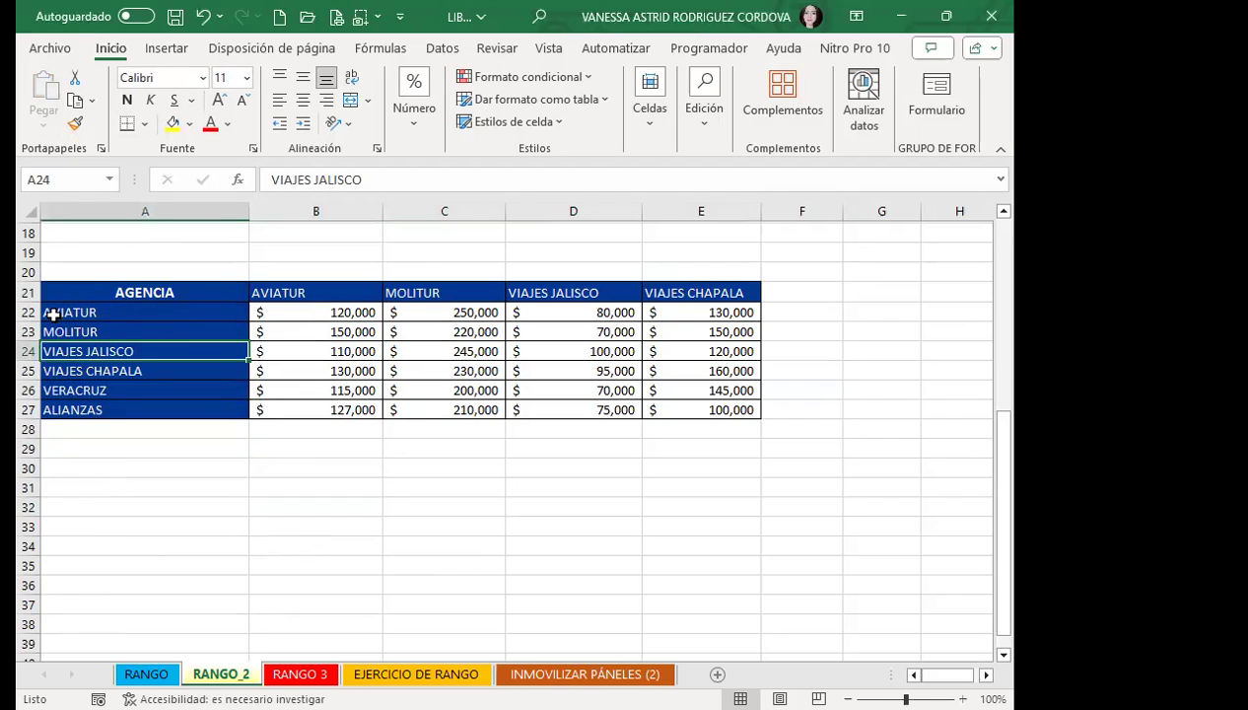
{"action": "mouse_move", "coordinate": [272, 293]}
{"action": "left_mouse_down"}
{"action": "mouse_move", "coordinate": [668, 389]}
{"action": "mouse_move", "coordinate": [673, 407]}
{"action": "left_mouse_up"}
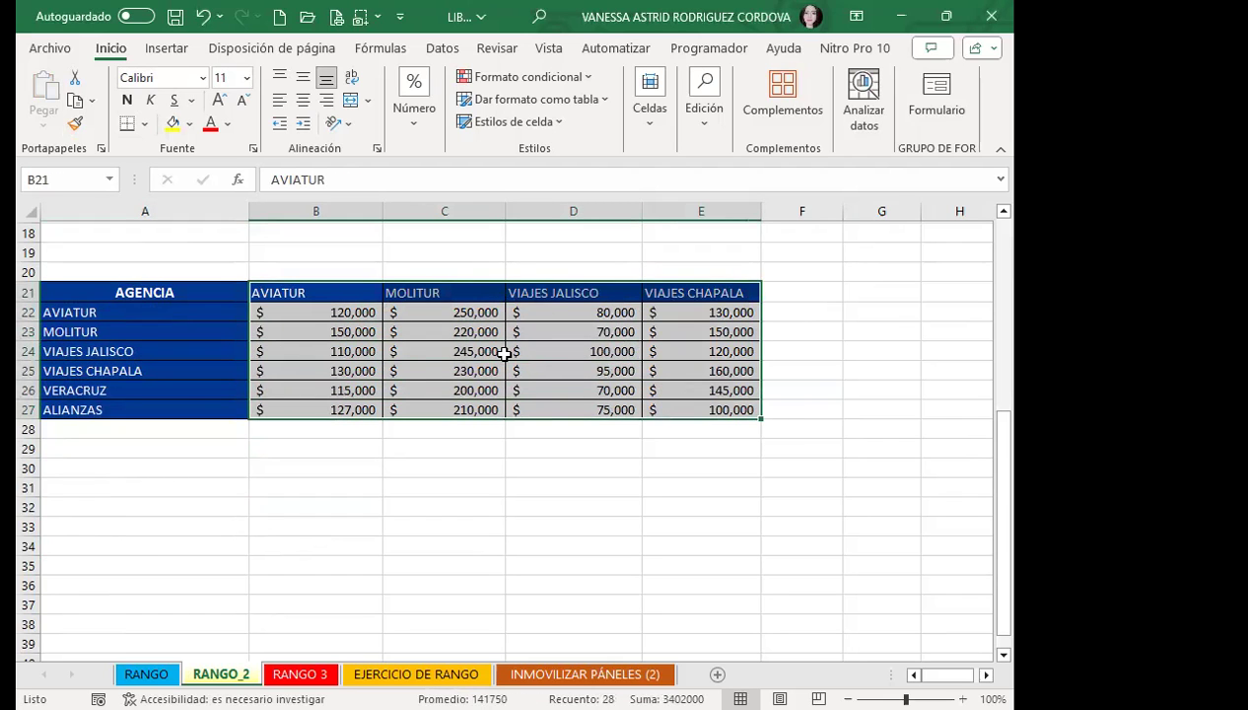
{"action": "left_click", "coordinate": [377, 47]}
{"action": "left_click", "coordinate": [404, 123]}
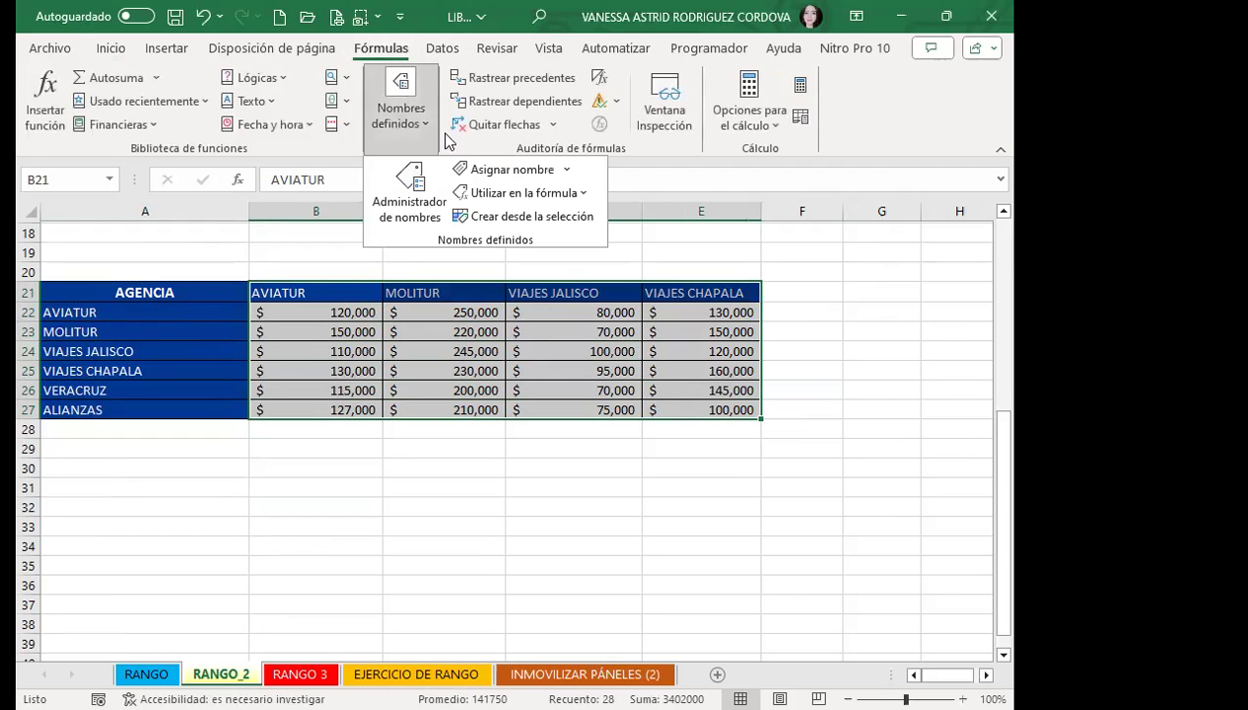
{"action": "left_click", "coordinate": [498, 221]}
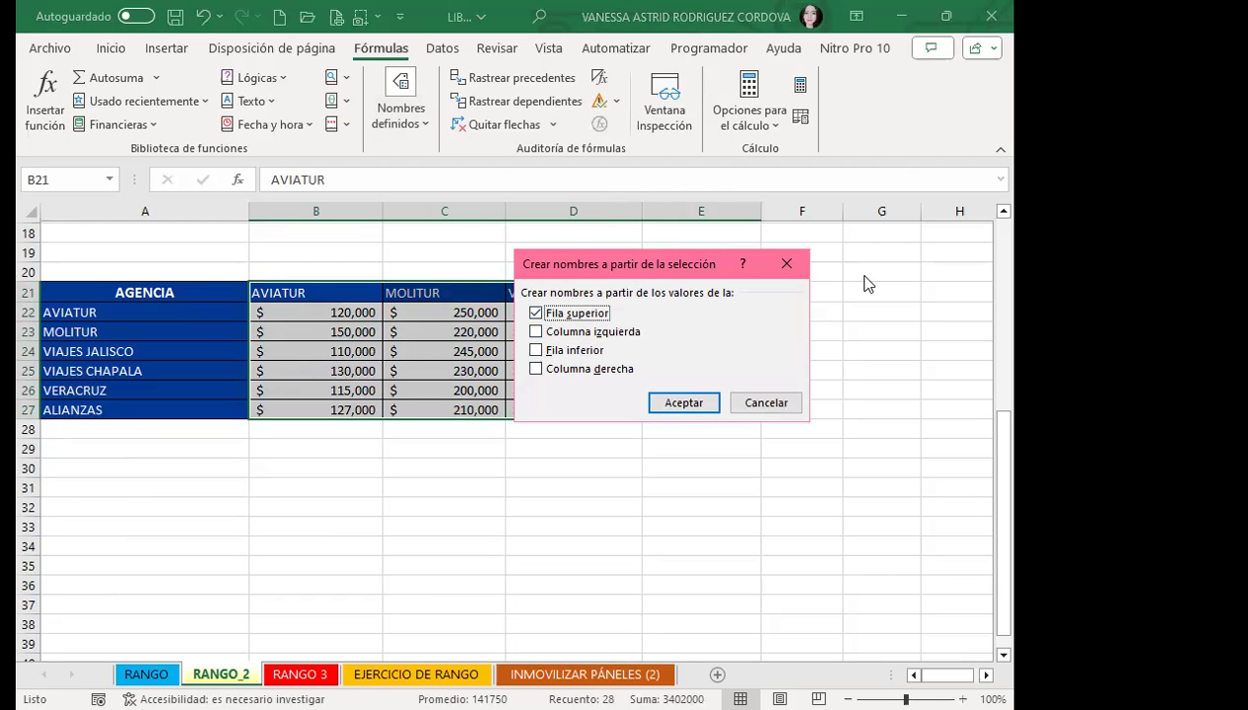
{"action": "left_click_drag", "start_coordinate": [612, 264], "coordinate": [528, 104]}
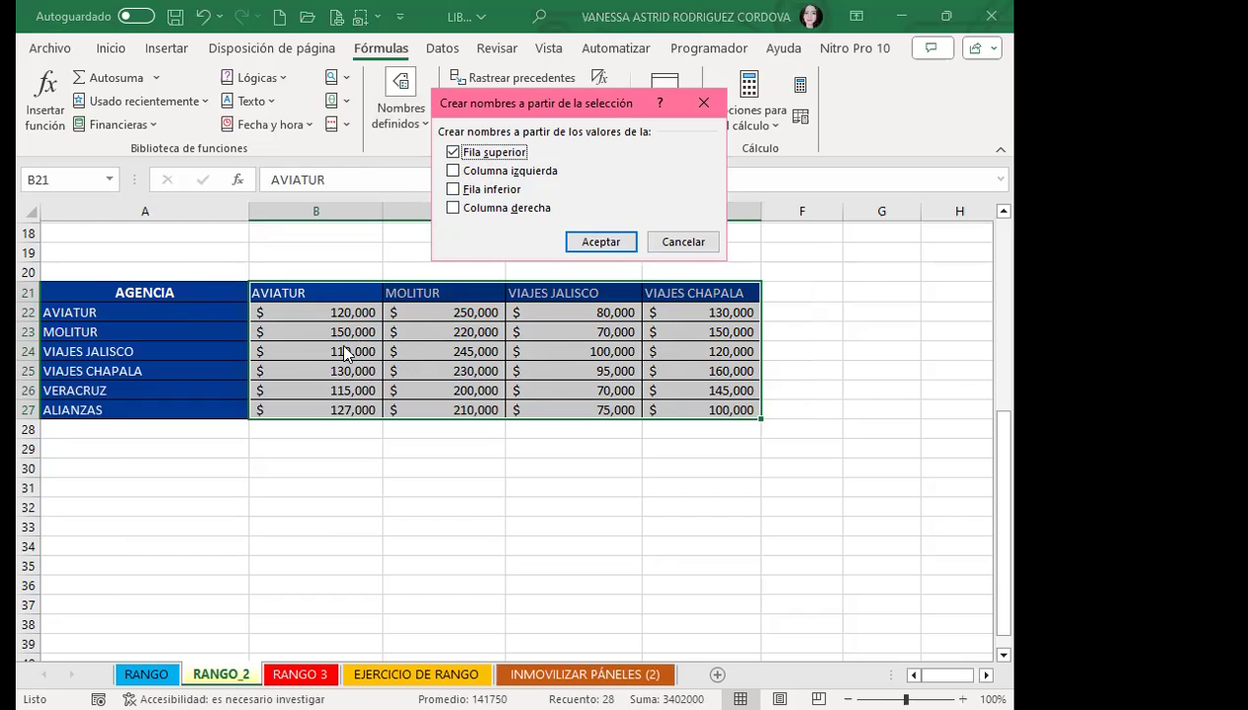
{"action": "left_click", "coordinate": [599, 243]}
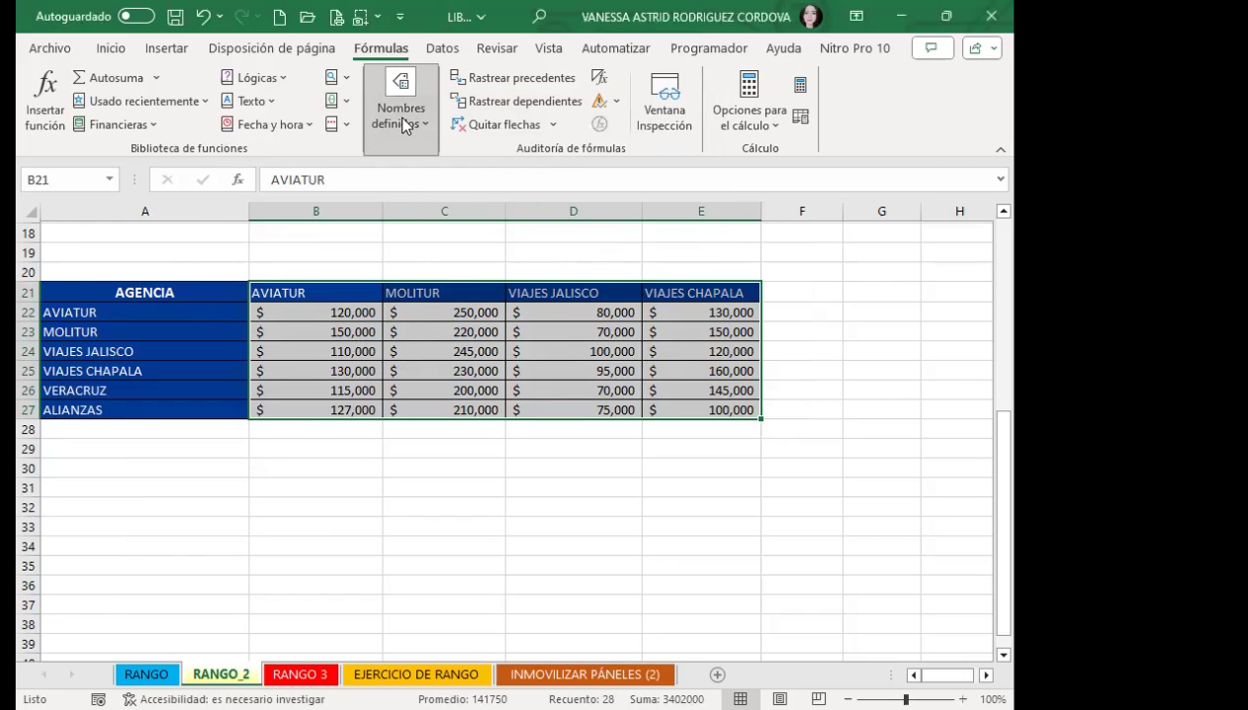
Step: Review all defined names in Name Manager, widening the Valor column to read them
{"action": "left_click", "coordinate": [401, 147]}
{"action": "left_click", "coordinate": [410, 191]}
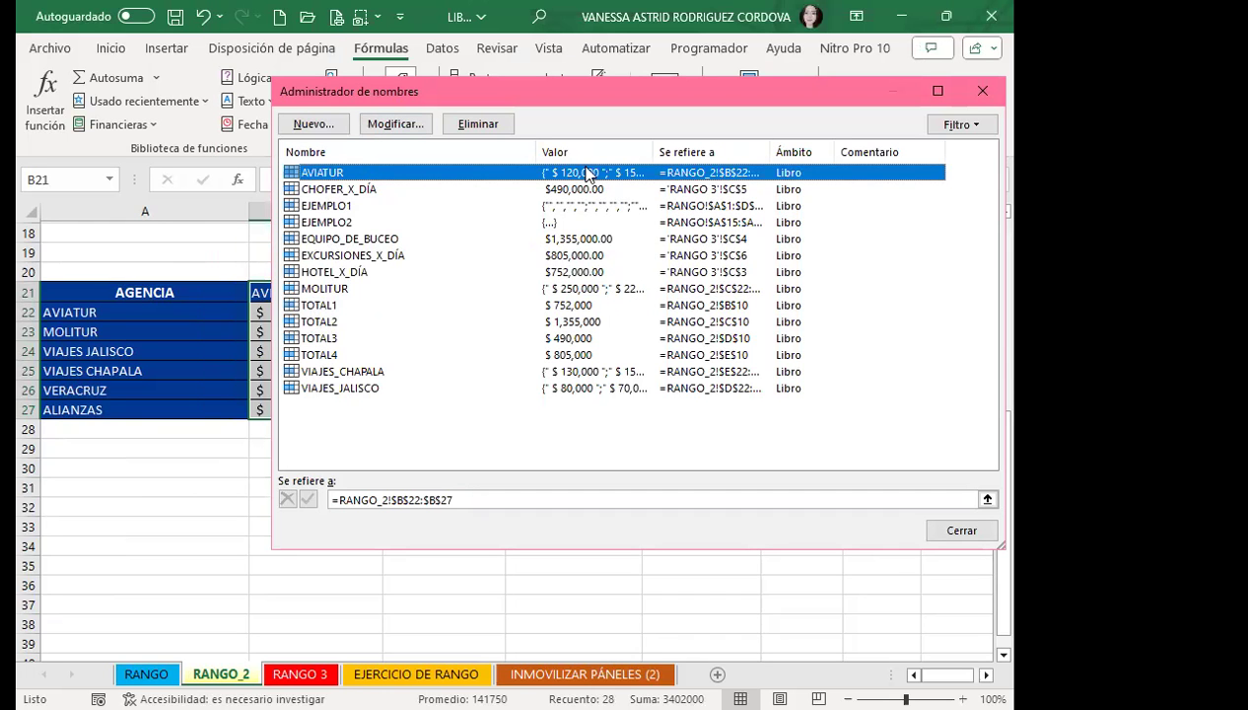
{"action": "left_click_drag", "start_coordinate": [653, 148], "coordinate": [780, 147]}
{"action": "double_click", "coordinate": [780, 146]}
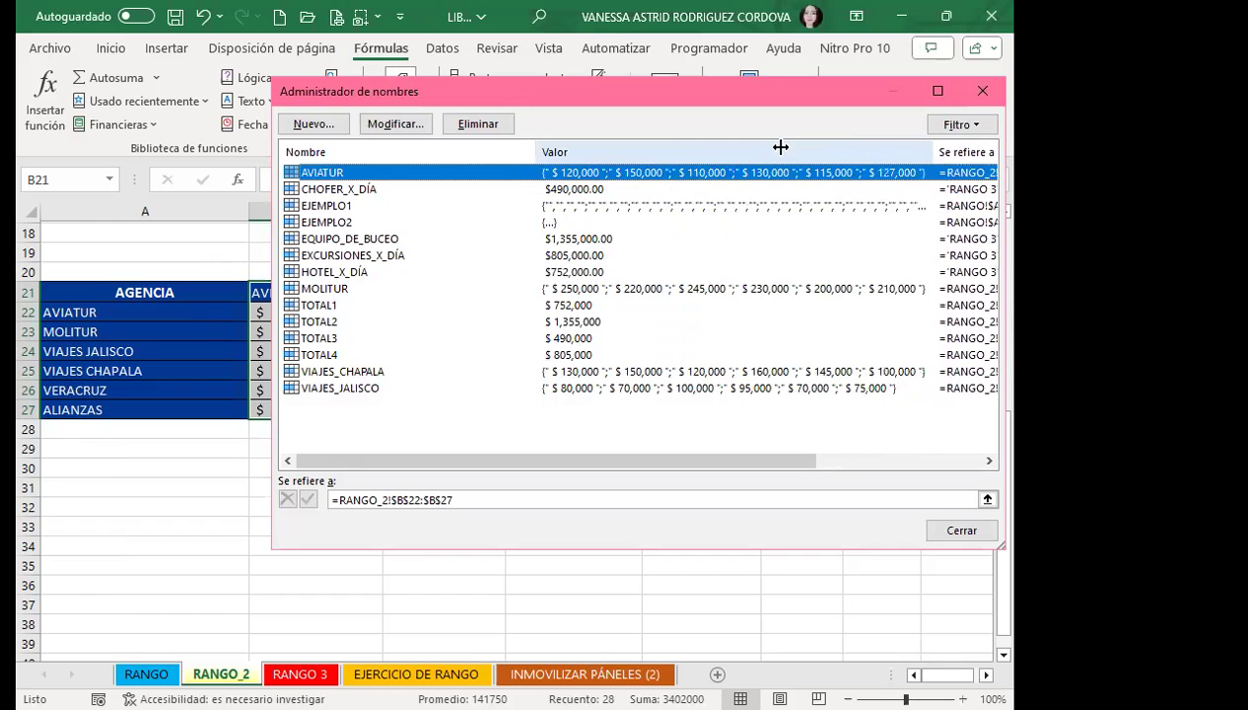
{"action": "left_click_drag", "start_coordinate": [751, 461], "coordinate": [856, 461]}
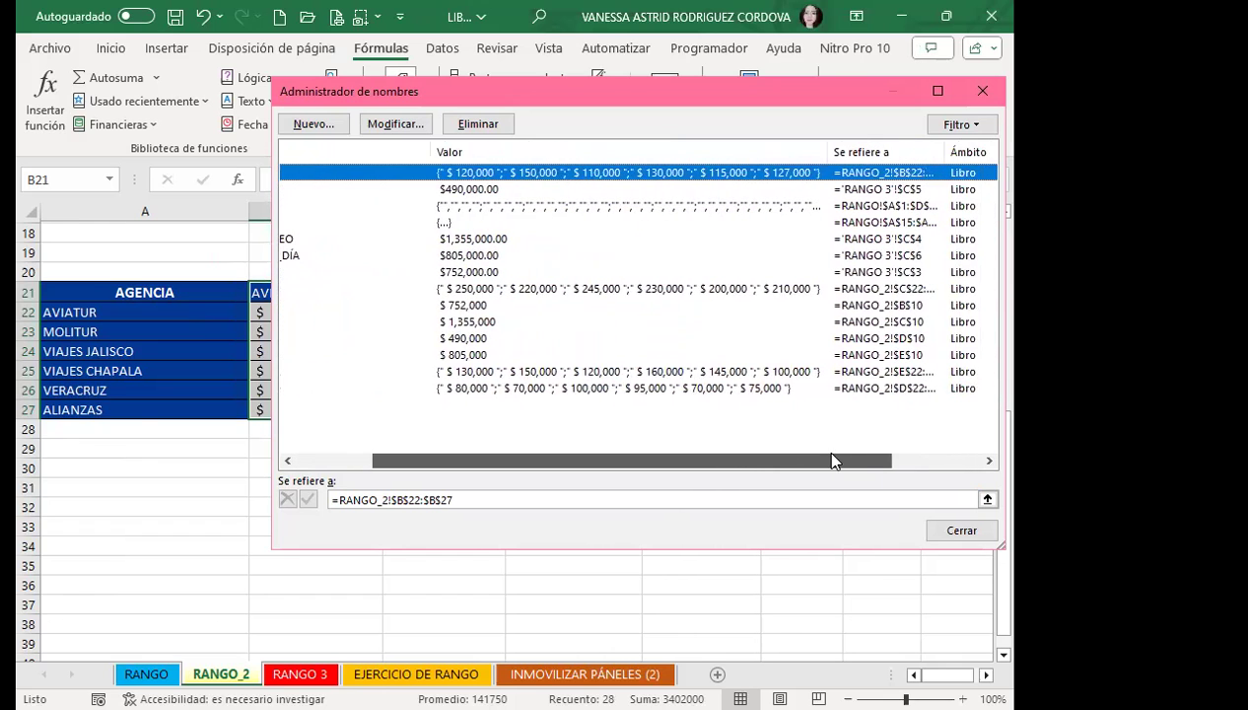
{"action": "left_click_drag", "start_coordinate": [780, 154], "coordinate": [793, 146]}
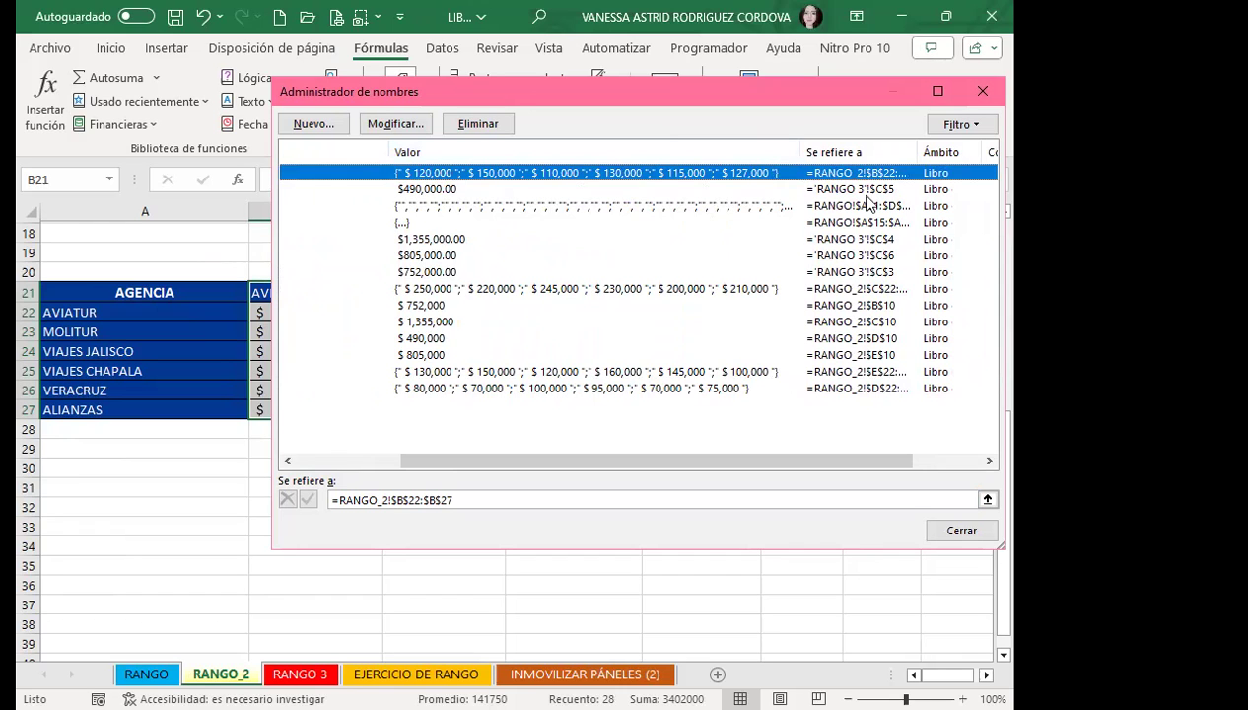
{"action": "key", "text": "Escape"}
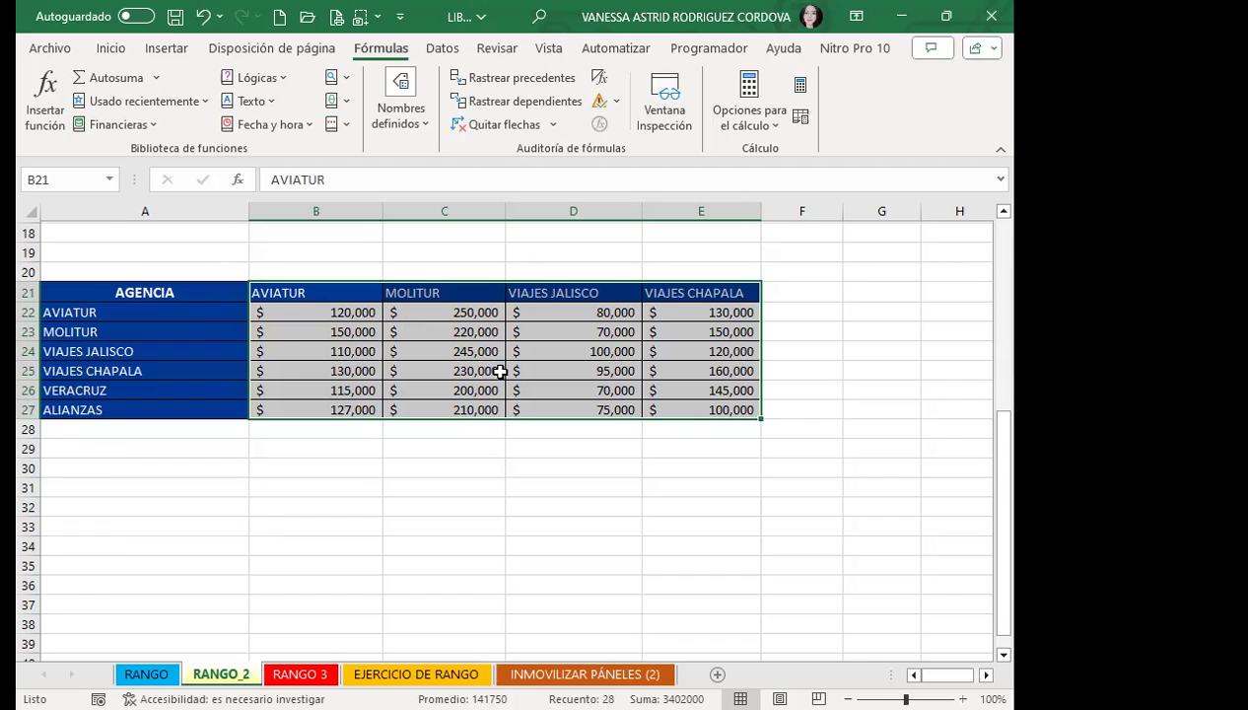
Step: Move through RANGO 3 to the EJERCICIO DE RANGO sheet and select TOTAL CAJA cell C12
{"action": "key", "text": "ctrl+Page_Down"}
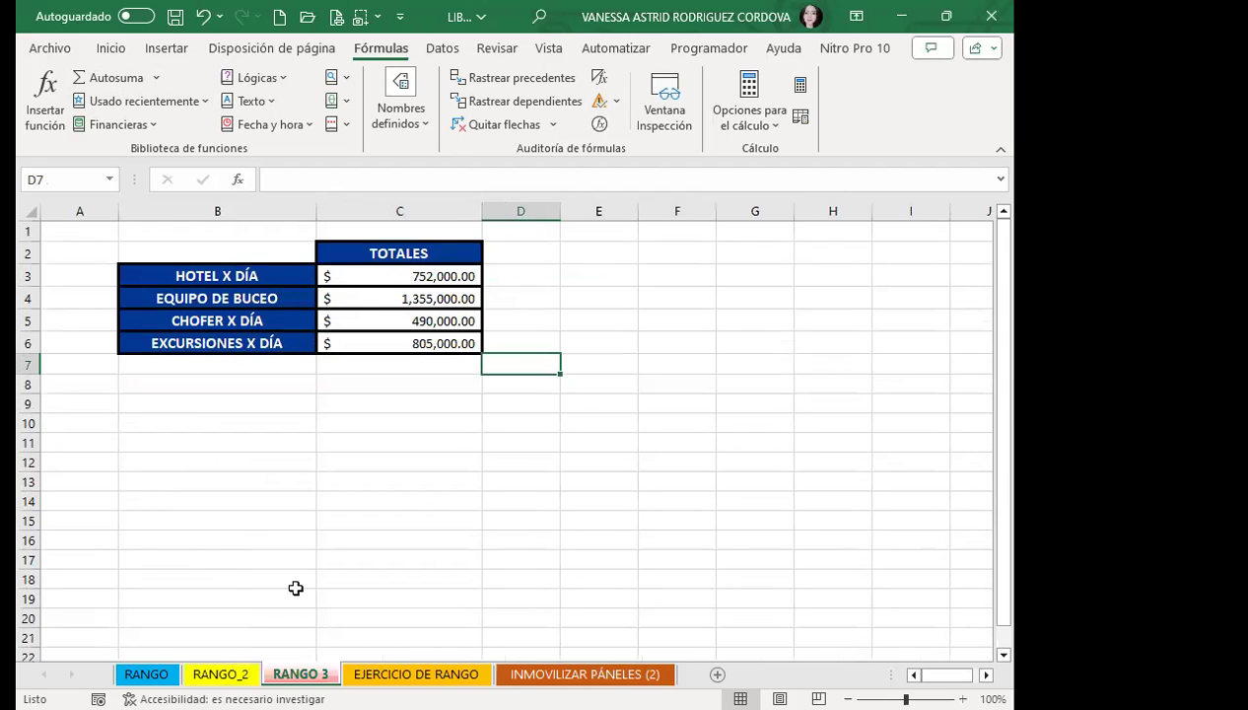
{"action": "key", "text": "ctrl+Page_Down"}
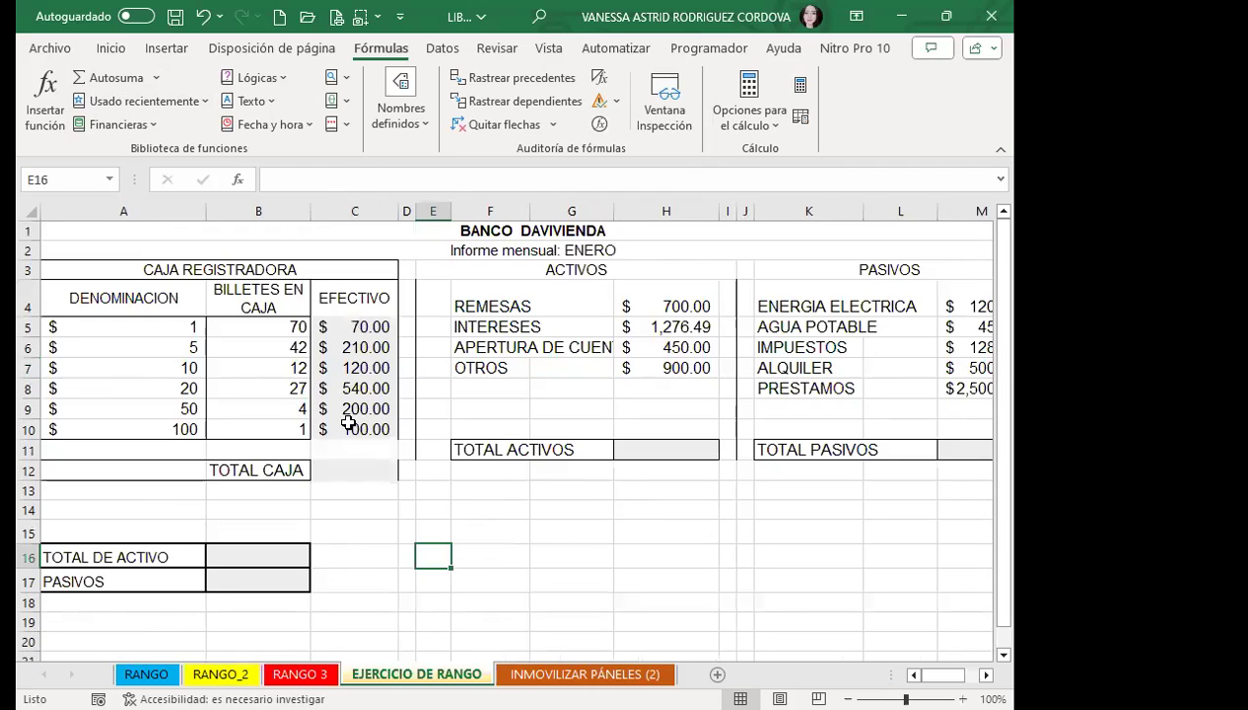
{"action": "left_click", "coordinate": [322, 474]}
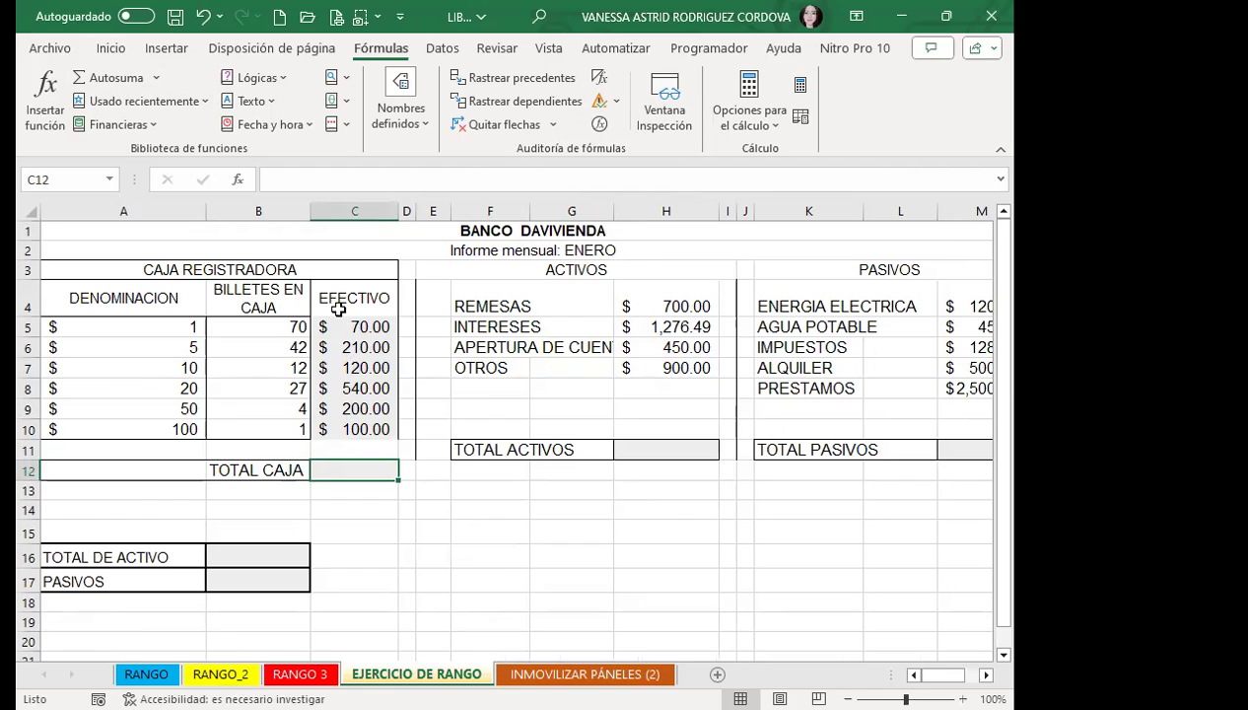
Step: Name the cash column range C4:C10 EFECTIVO with Asignar nombre
{"action": "left_click_drag", "start_coordinate": [342, 298], "coordinate": [340, 419]}
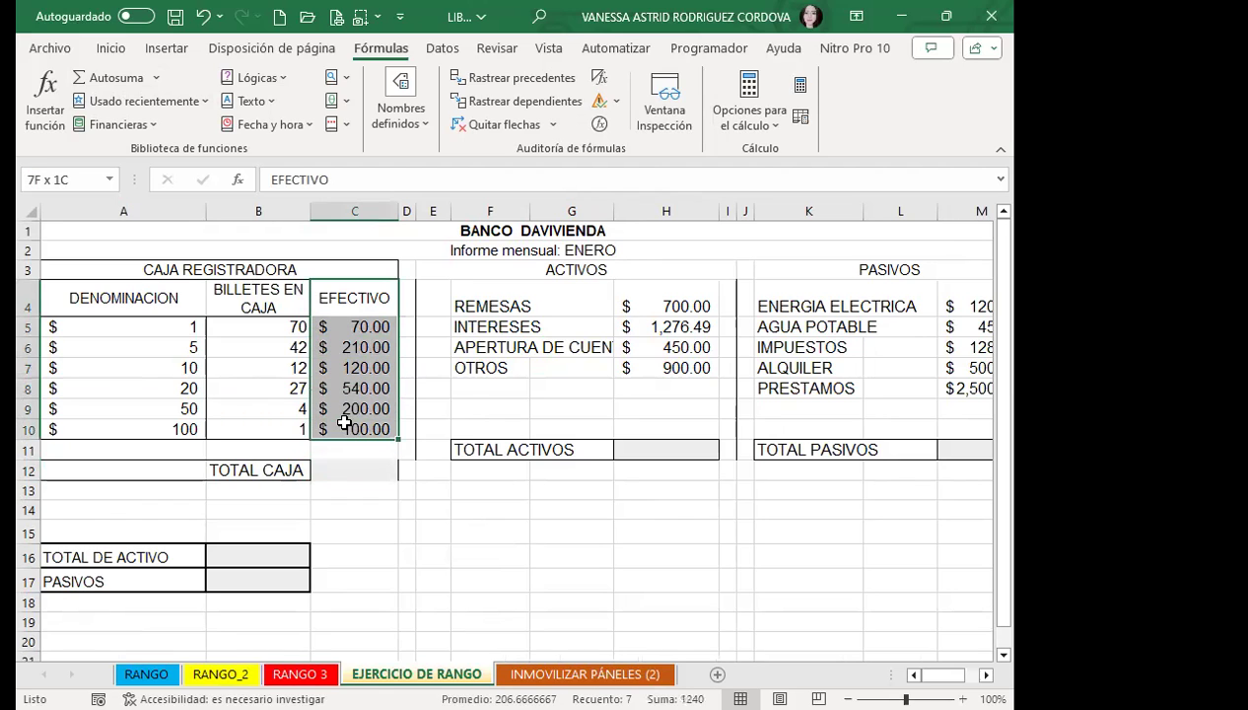
{"action": "left_click", "coordinate": [400, 109]}
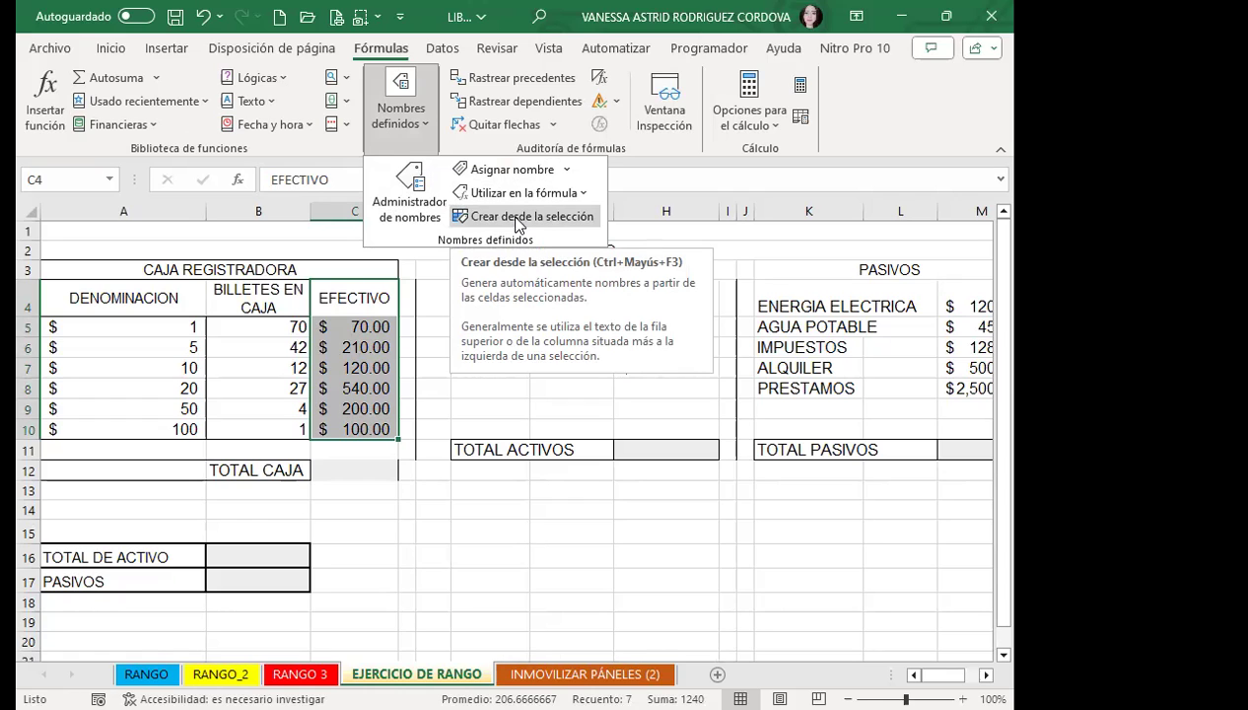
{"action": "left_click", "coordinate": [483, 170]}
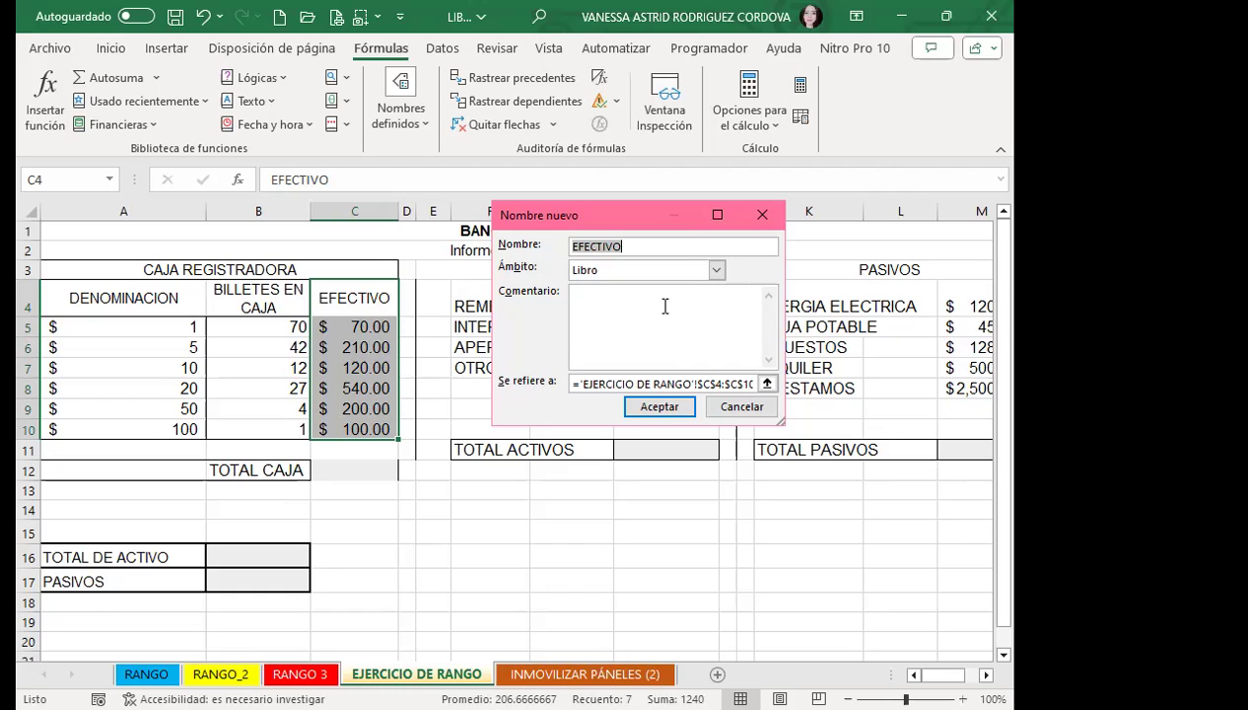
{"action": "left_click", "coordinate": [655, 404]}
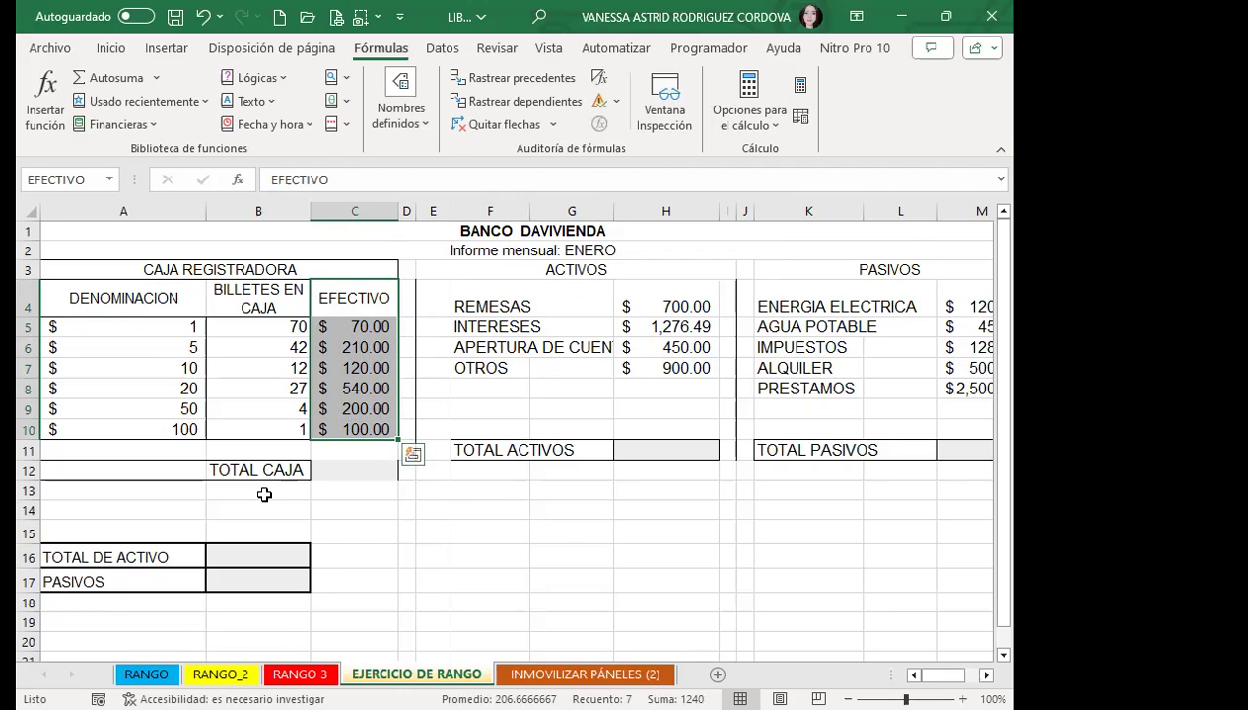
{"action": "scroll", "coordinate": [264, 494], "scroll_direction": "down", "scroll_amount": 2}
Step: Name row A16:B16 TOTAL_DE_ACTIVO and row A17:B17 PASIVOS
{"action": "left_click_drag", "start_coordinate": [140, 440], "coordinate": [258, 434]}
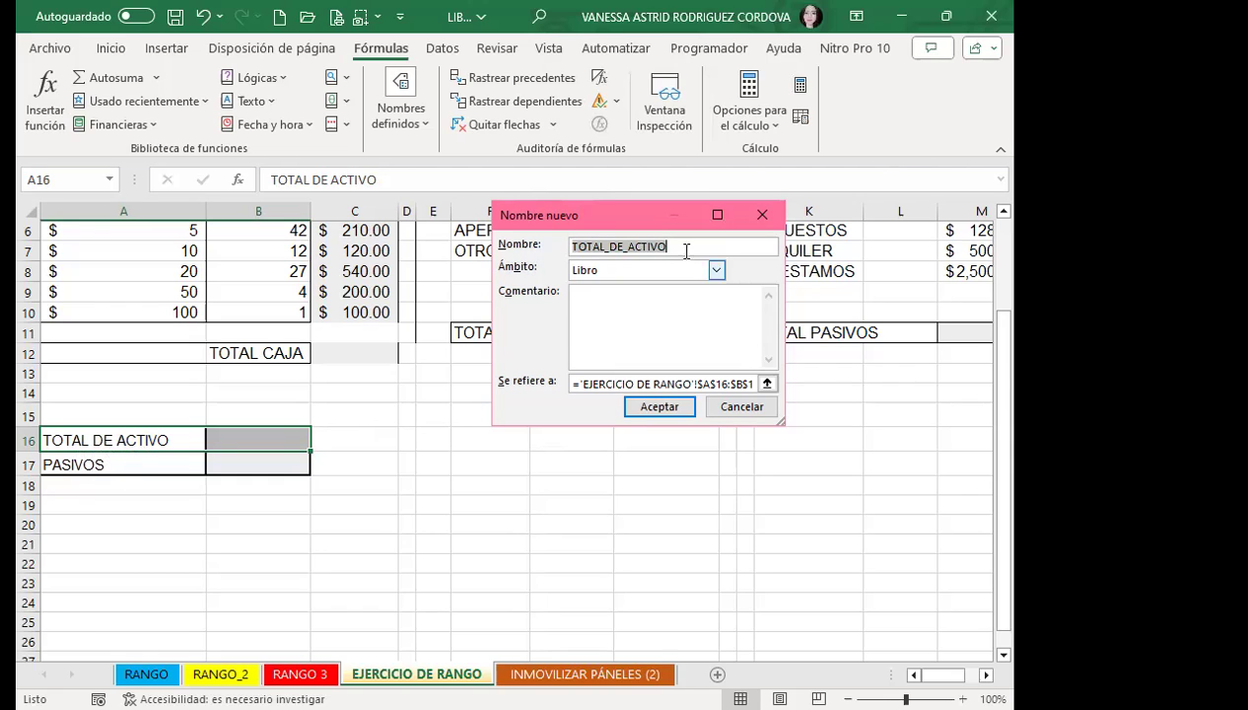
{"action": "left_click", "coordinate": [656, 408]}
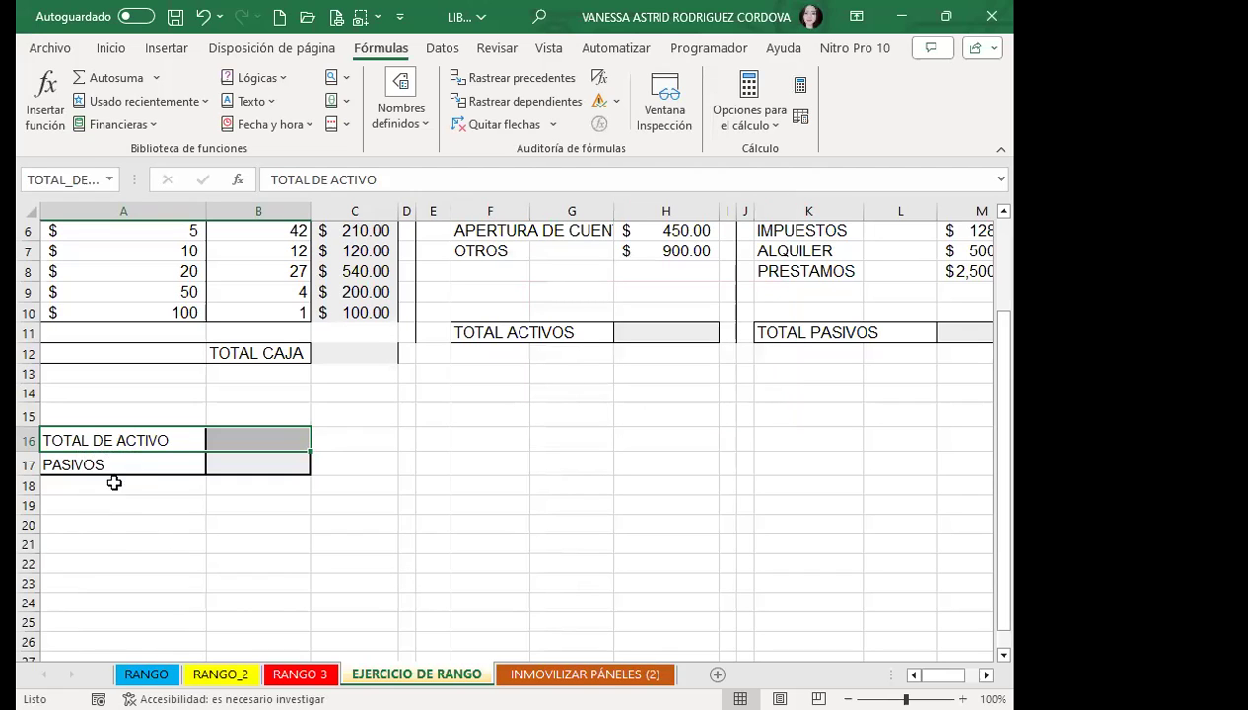
{"action": "left_click_drag", "start_coordinate": [117, 464], "coordinate": [237, 459]}
{"action": "left_click", "coordinate": [400, 114]}
{"action": "left_click", "coordinate": [487, 167]}
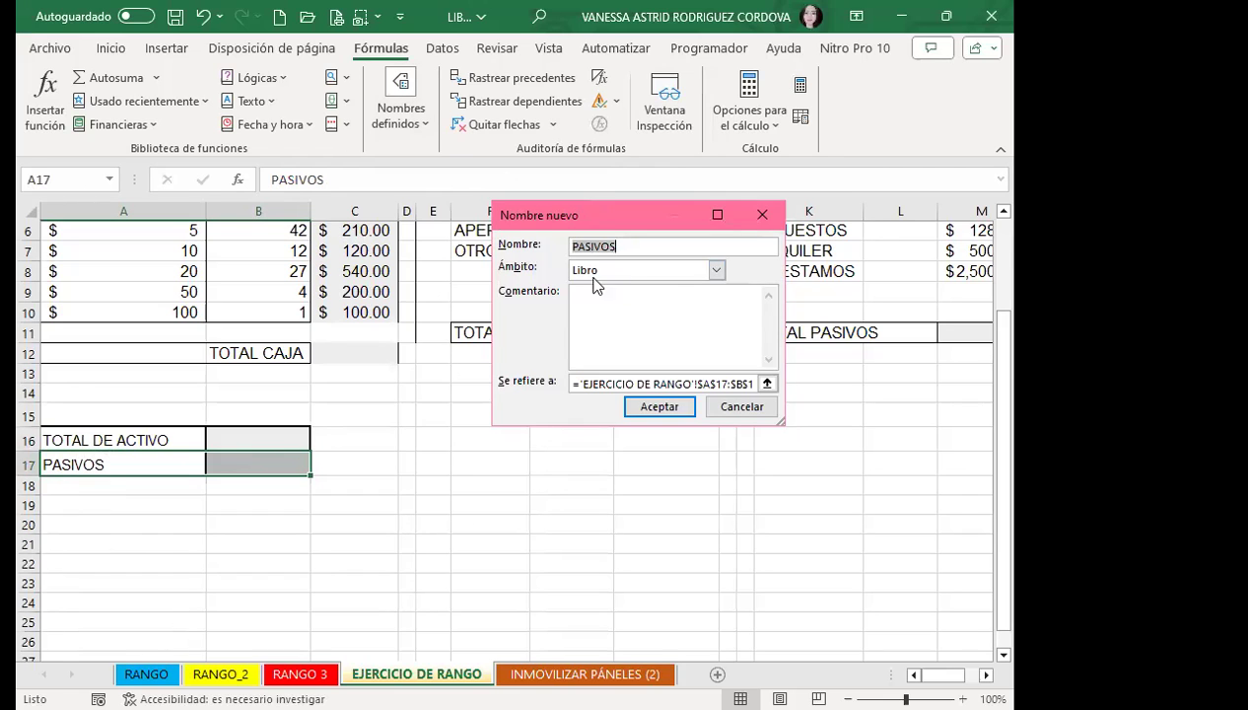
{"action": "left_click", "coordinate": [664, 407]}
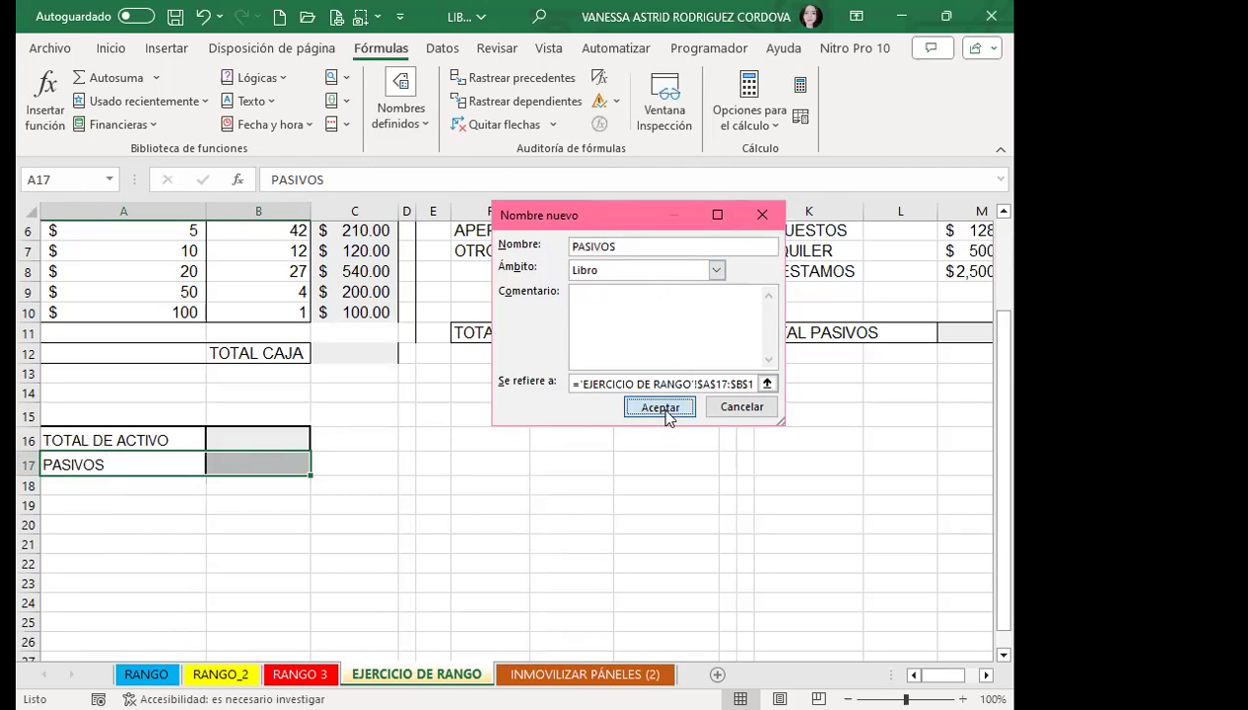
{"action": "scroll", "coordinate": [608, 495], "scroll_direction": "up", "scroll_amount": 2}
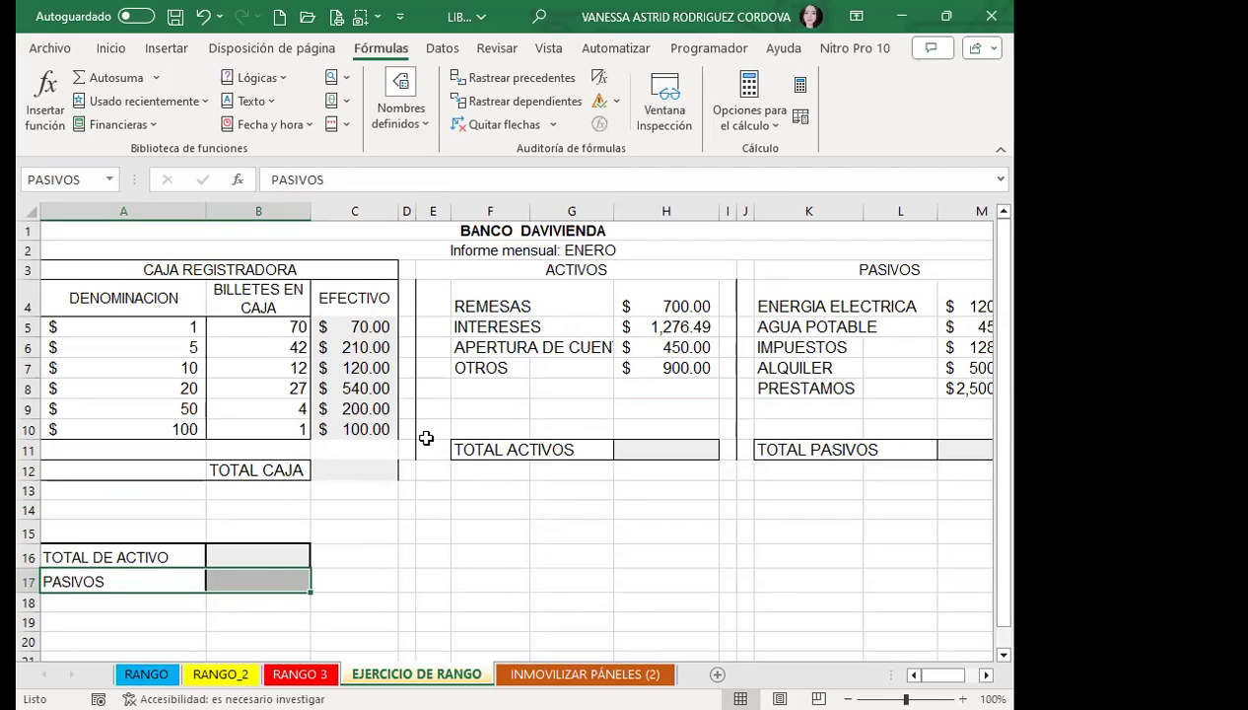
{"action": "scroll", "coordinate": [426, 438], "scroll_direction": "down", "scroll_amount": 2}
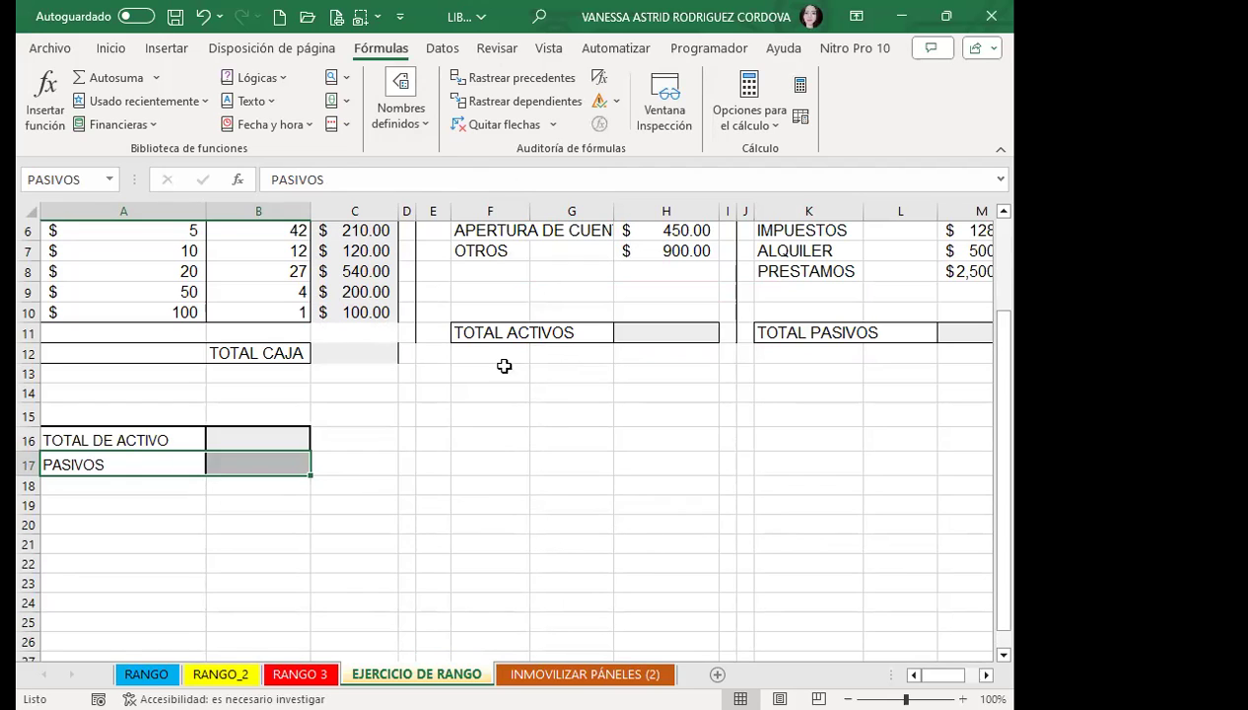
{"action": "left_click", "coordinate": [419, 132]}
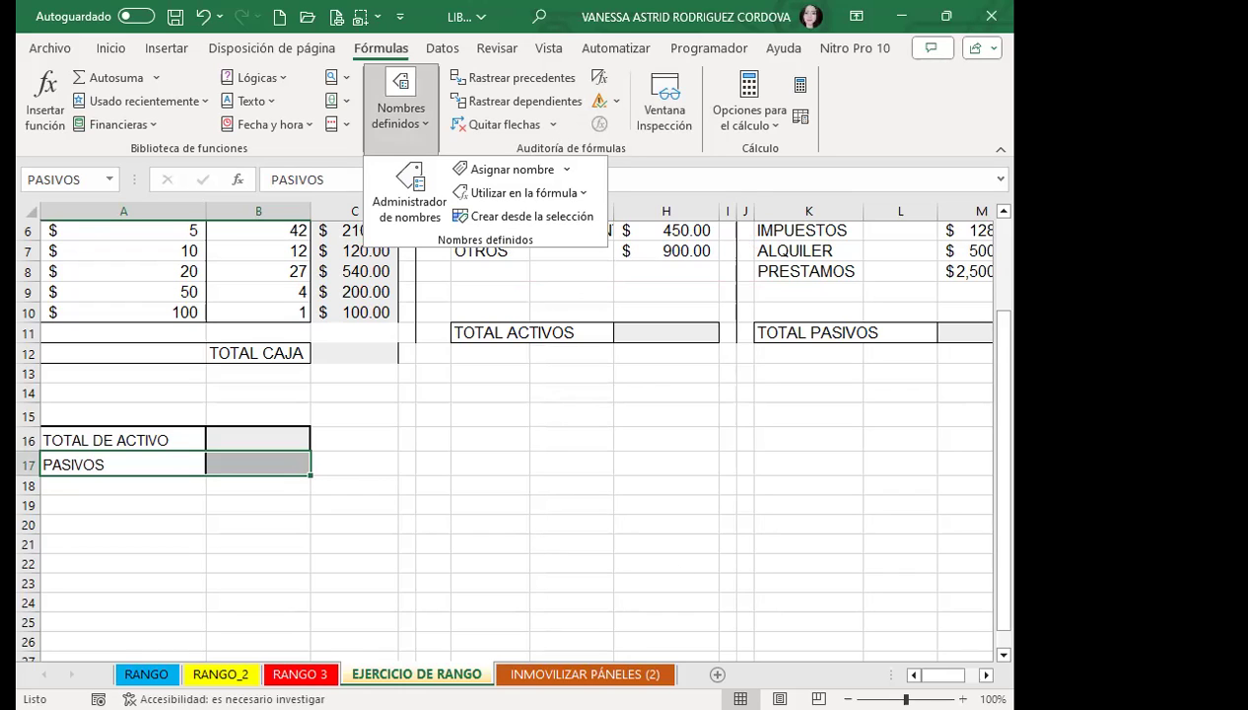
{"action": "key", "text": "Escape"}
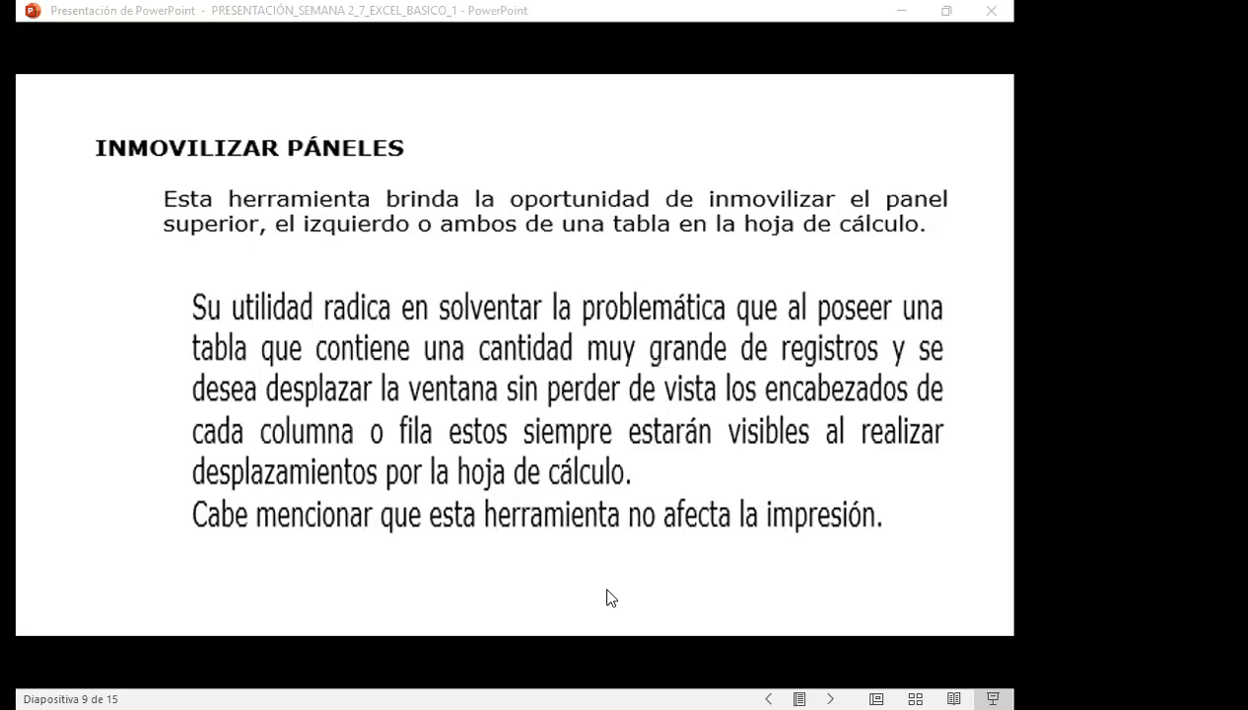
Step: Return from the slide to Excel's INMOVILIZAR PÁNELES (2) sheet
{"action": "key", "text": "alt+Tab"}
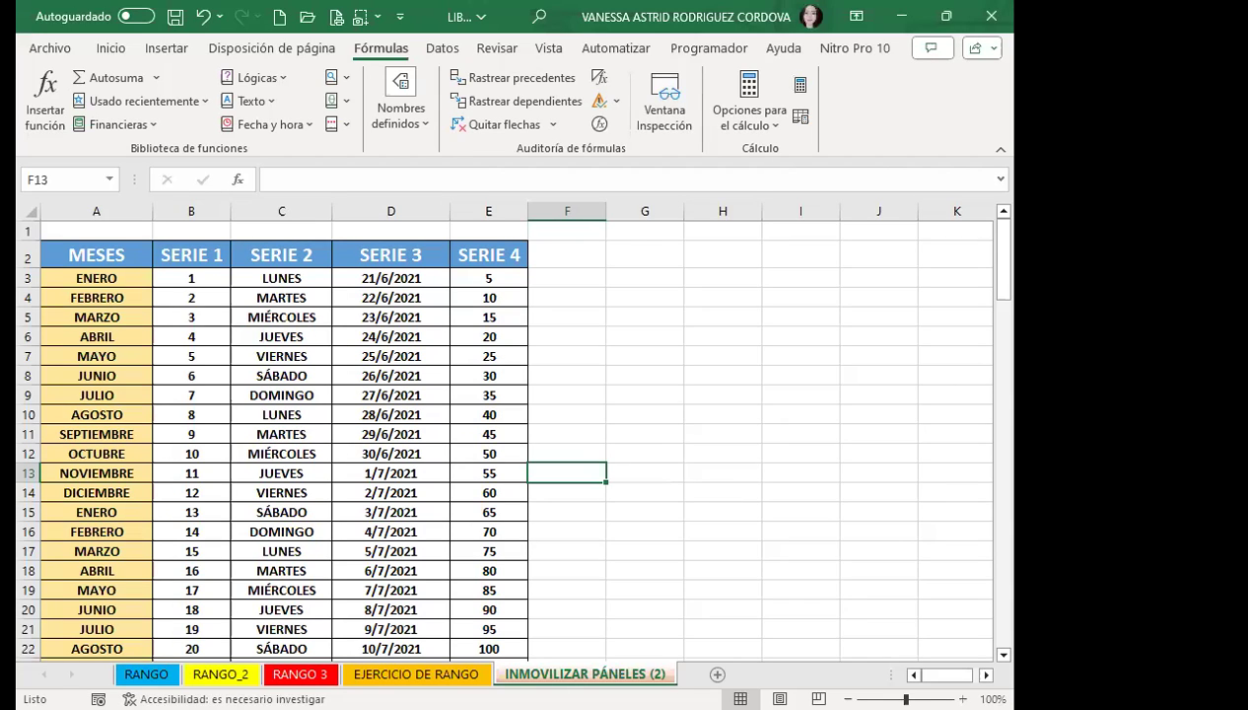
{"action": "left_click", "coordinate": [105, 253]}
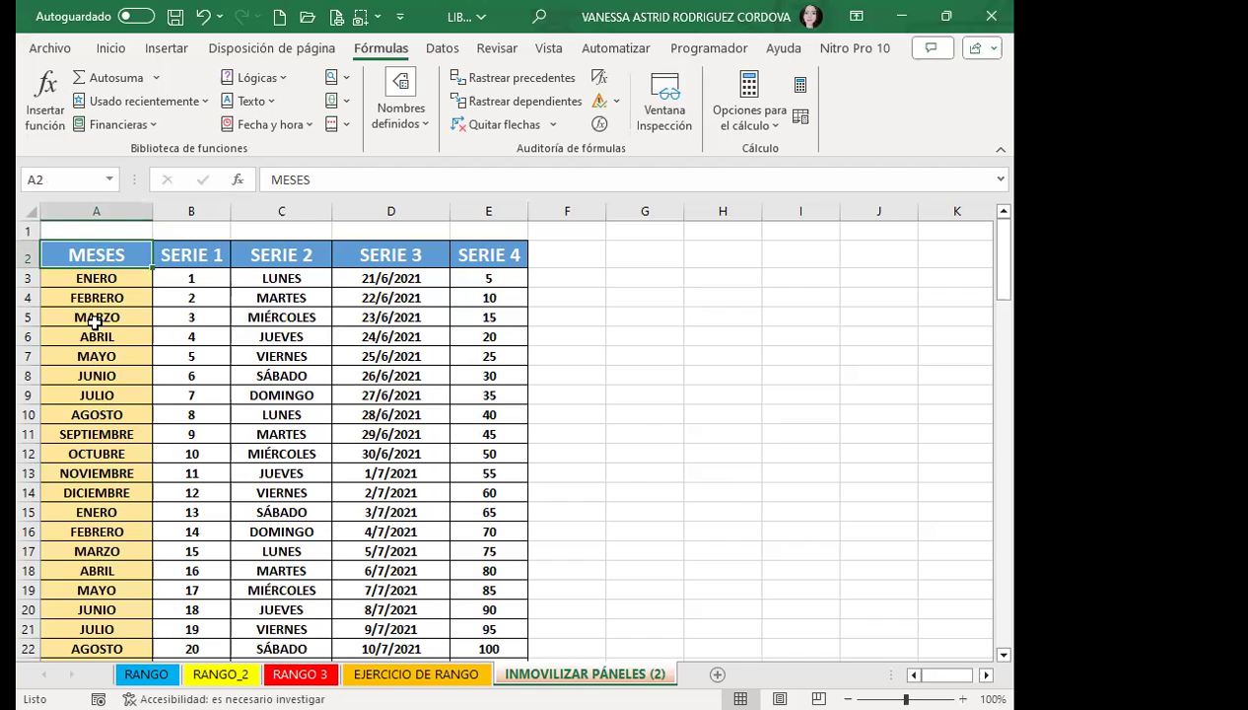
{"action": "scroll", "coordinate": [116, 456], "scroll_direction": "down", "scroll_amount": 2}
{"action": "scroll", "coordinate": [117, 455], "scroll_direction": "down", "scroll_amount": 7}
{"action": "scroll", "coordinate": [116, 456], "scroll_direction": "down", "scroll_amount": 6}
{"action": "scroll", "coordinate": [118, 455], "scroll_direction": "down", "scroll_amount": 12}
{"action": "scroll", "coordinate": [120, 456], "scroll_direction": "down", "scroll_amount": 6}
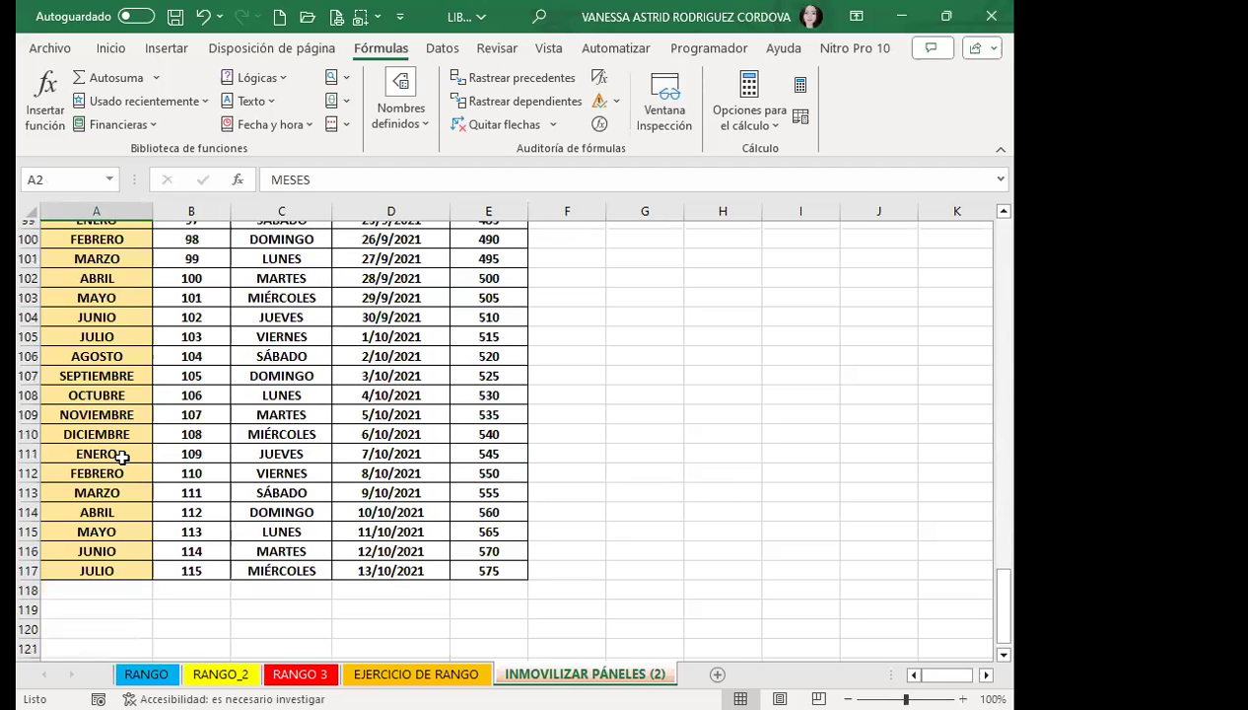
{"action": "scroll", "coordinate": [121, 456], "scroll_direction": "down", "scroll_amount": 8}
{"action": "scroll", "coordinate": [122, 458], "scroll_direction": "down", "scroll_amount": 16}
{"action": "scroll", "coordinate": [128, 457], "scroll_direction": "down", "scroll_amount": 6}
{"action": "scroll", "coordinate": [131, 456], "scroll_direction": "down", "scroll_amount": 11}
{"action": "scroll", "coordinate": [131, 457], "scroll_direction": "down", "scroll_amount": 3}
{"action": "scroll", "coordinate": [135, 459], "scroll_direction": "down", "scroll_amount": 2}
{"action": "scroll", "coordinate": [137, 459], "scroll_direction": "up", "scroll_amount": 14}
{"action": "scroll", "coordinate": [137, 459], "scroll_direction": "up", "scroll_amount": 9}
{"action": "scroll", "coordinate": [139, 487], "scroll_direction": "up", "scroll_amount": 8}
{"action": "scroll", "coordinate": [95, 570], "scroll_direction": "up", "scroll_amount": 4}
{"action": "scroll", "coordinate": [95, 570], "scroll_direction": "down", "scroll_amount": 3}
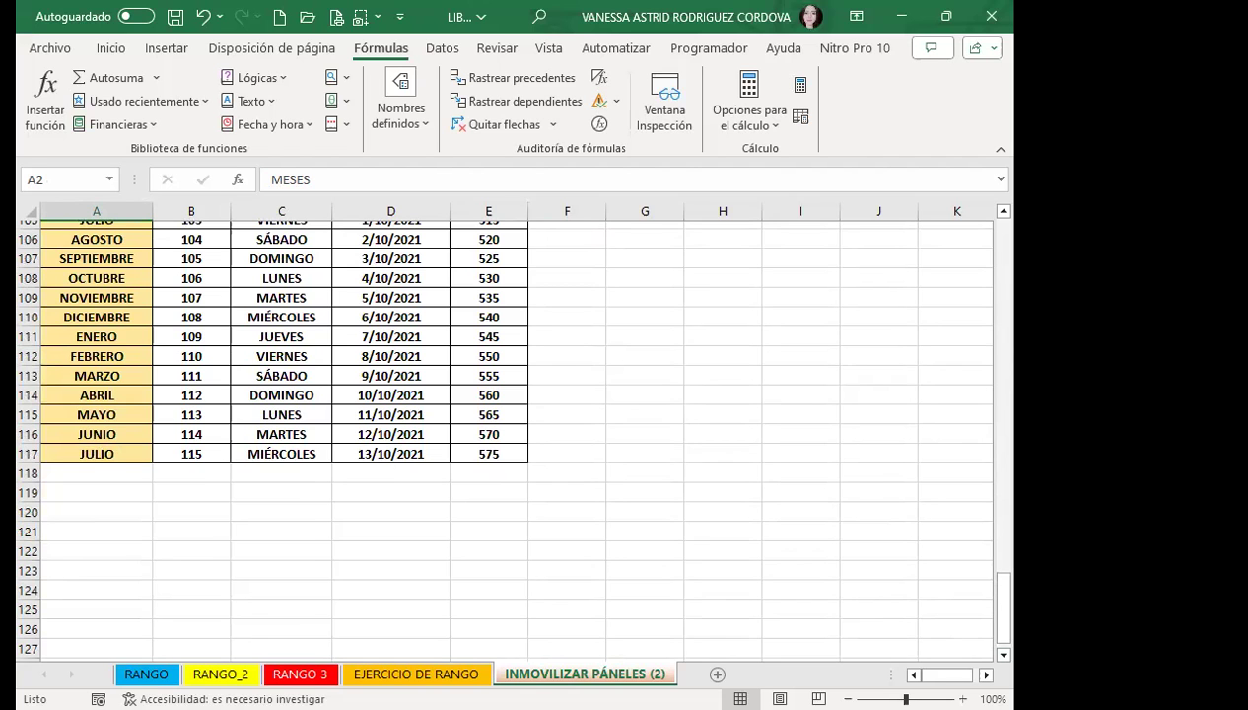
{"action": "scroll", "coordinate": [512, 434], "scroll_direction": "right", "scroll_amount": 4}
{"action": "scroll", "coordinate": [512, 434], "scroll_direction": "right", "scroll_amount": 3}
{"action": "scroll", "coordinate": [513, 434], "scroll_direction": "right", "scroll_amount": 1}
{"action": "scroll", "coordinate": [513, 434], "scroll_direction": "right", "scroll_amount": 1}
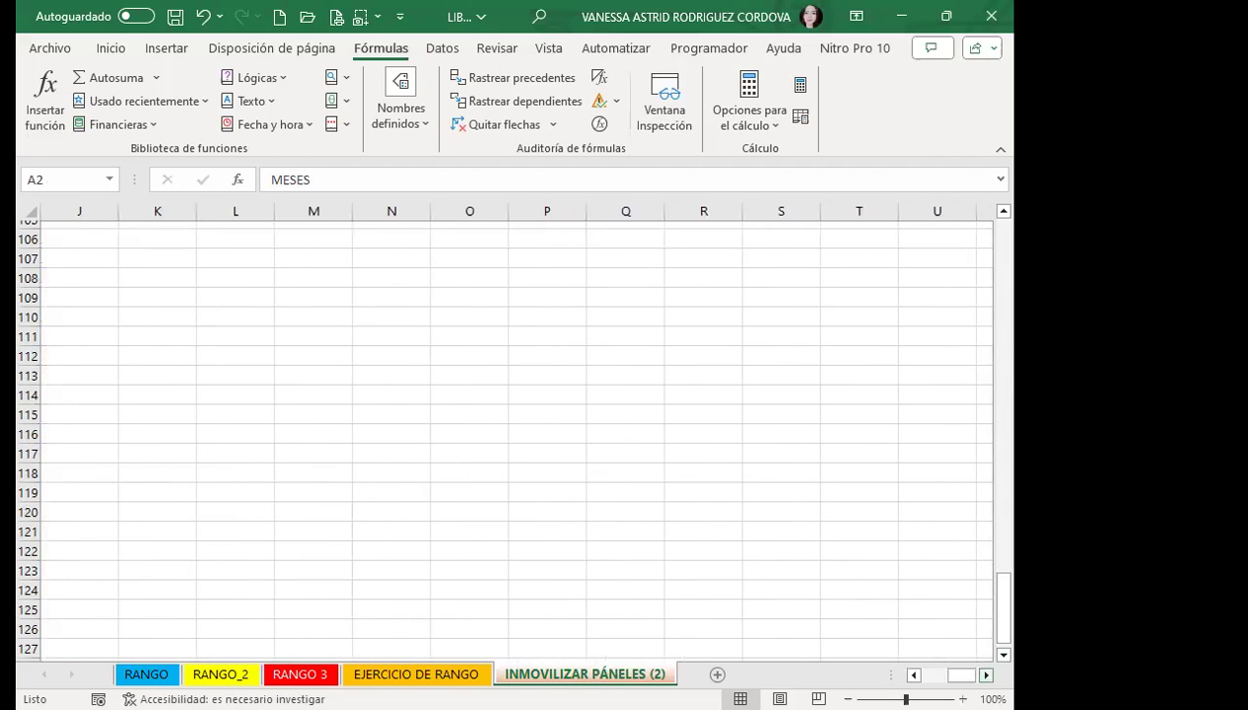
{"action": "left_click_drag", "start_coordinate": [962, 674], "coordinate": [931, 675]}
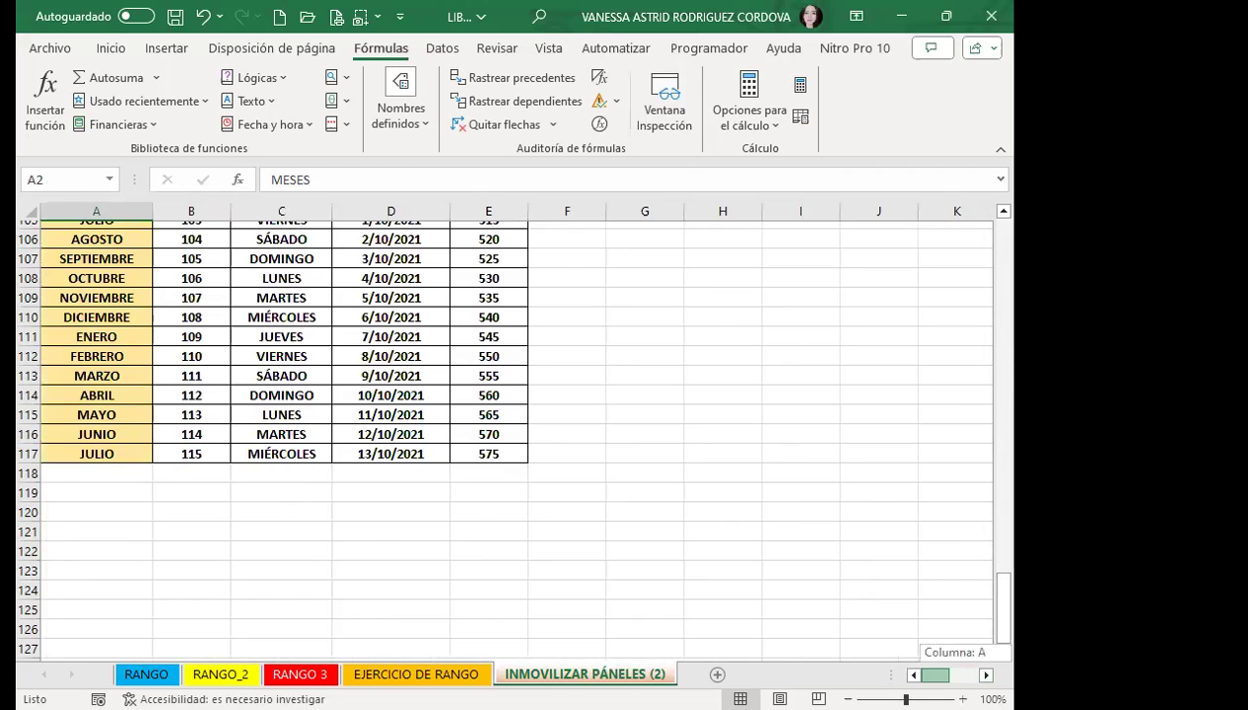
{"action": "scroll", "coordinate": [125, 262], "scroll_direction": "up", "scroll_amount": 12}
{"action": "scroll", "coordinate": [604, 422], "scroll_direction": "up", "scroll_amount": 8}
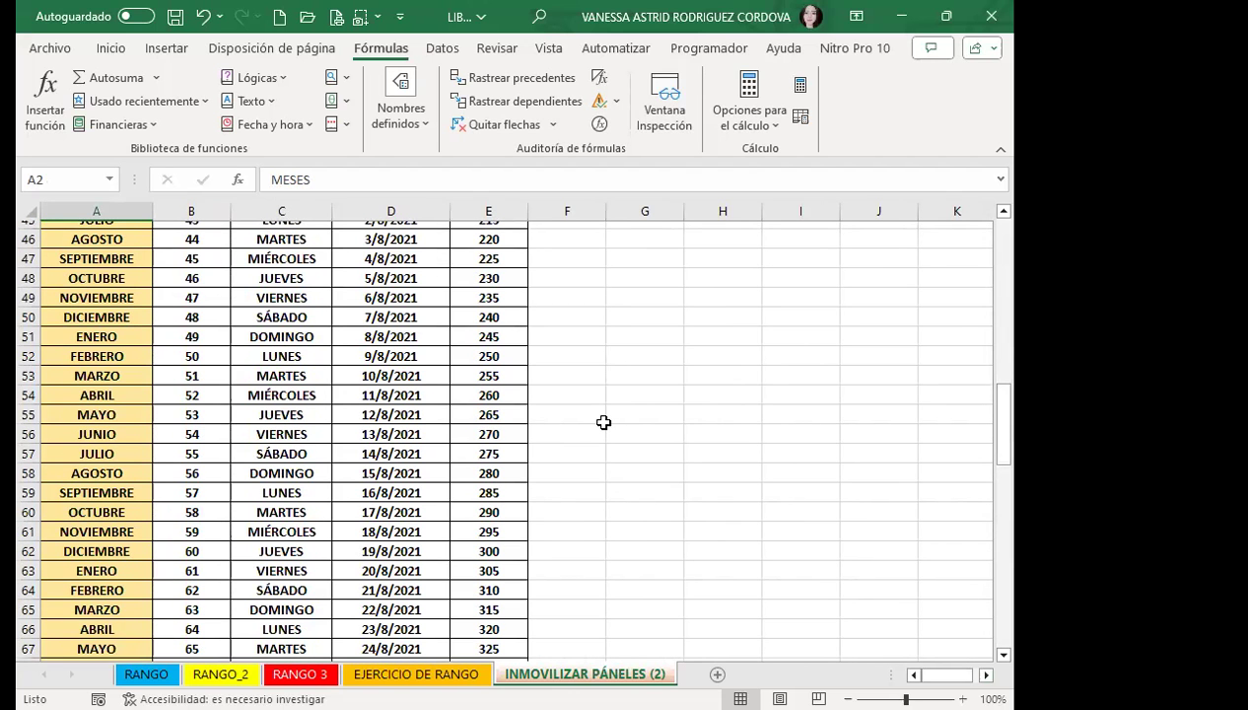
{"action": "scroll", "coordinate": [604, 422], "scroll_direction": "up", "scroll_amount": 12}
{"action": "scroll", "coordinate": [180, 361], "scroll_direction": "up", "scroll_amount": 3}
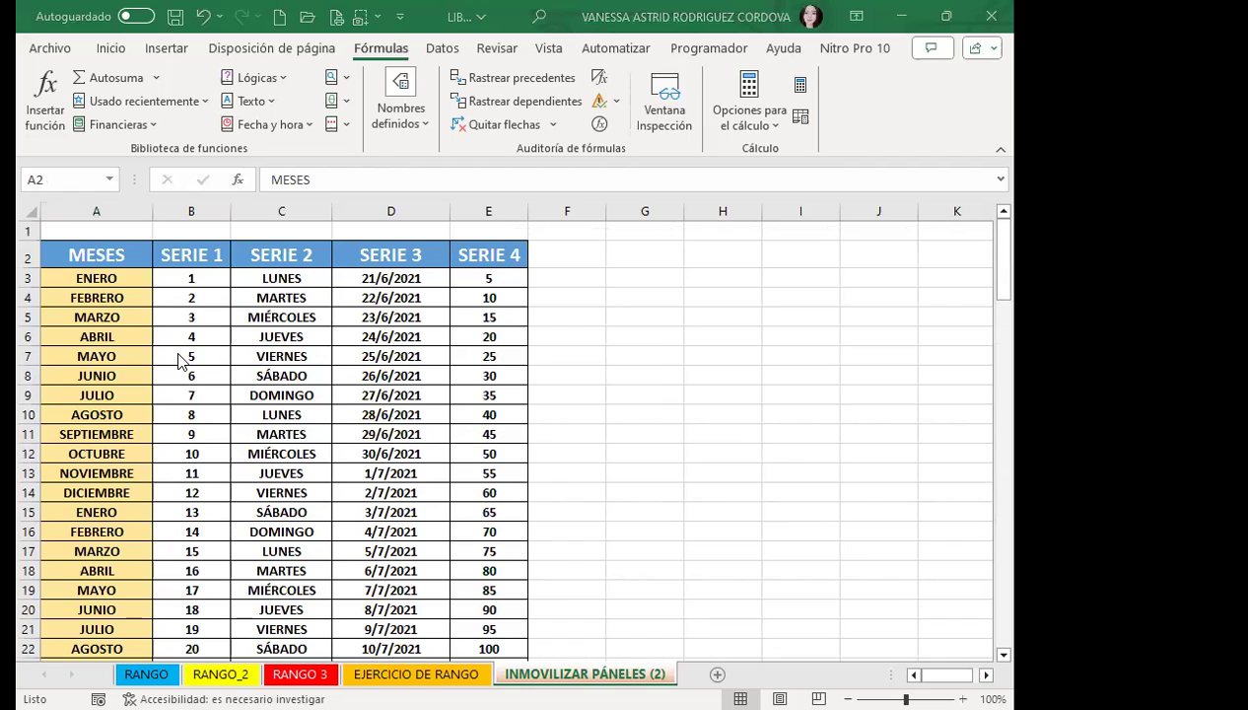
{"action": "left_click", "coordinate": [209, 281]}
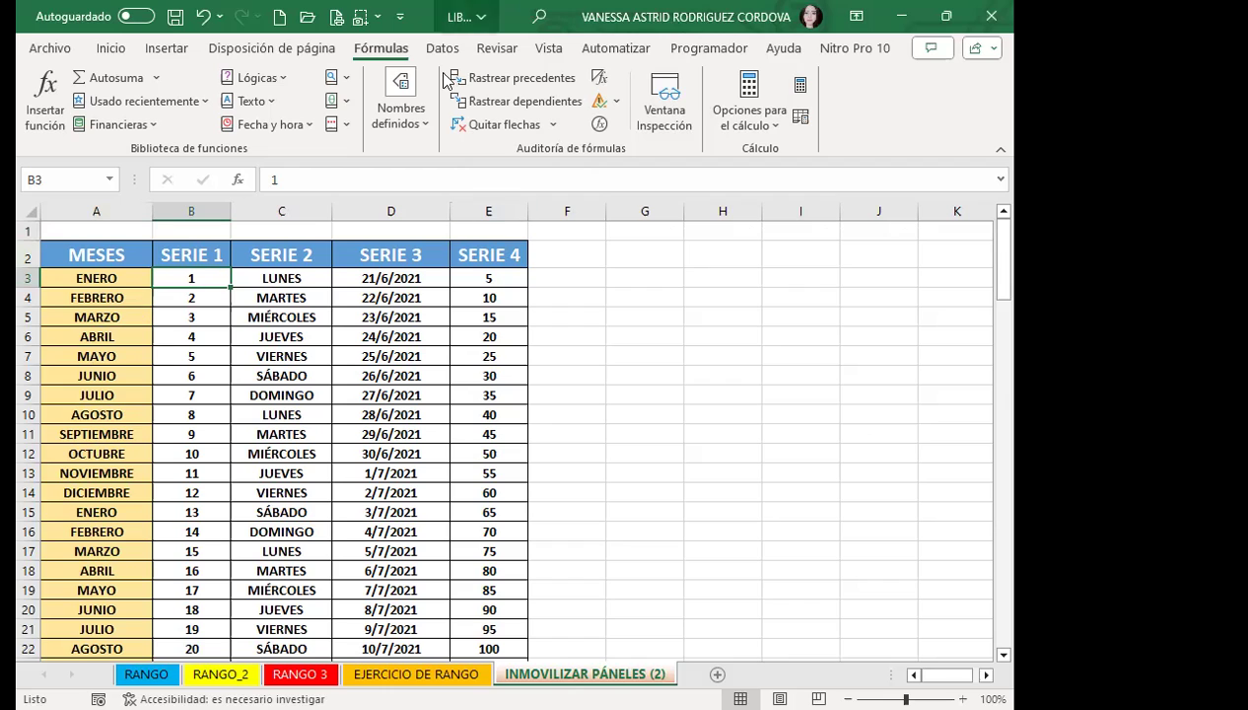
Step: Freeze panes at B3 and scroll the months table to check the headings stay fixed
{"action": "left_click", "coordinate": [549, 55]}
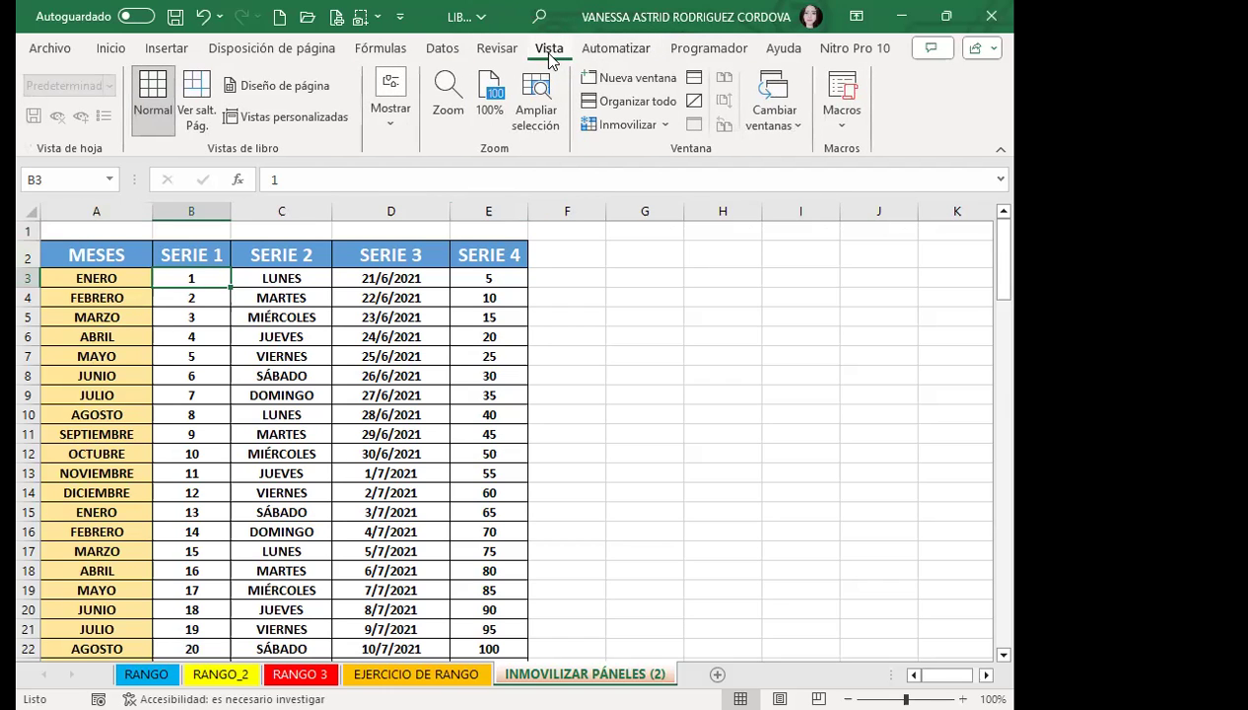
{"action": "left_click", "coordinate": [662, 128]}
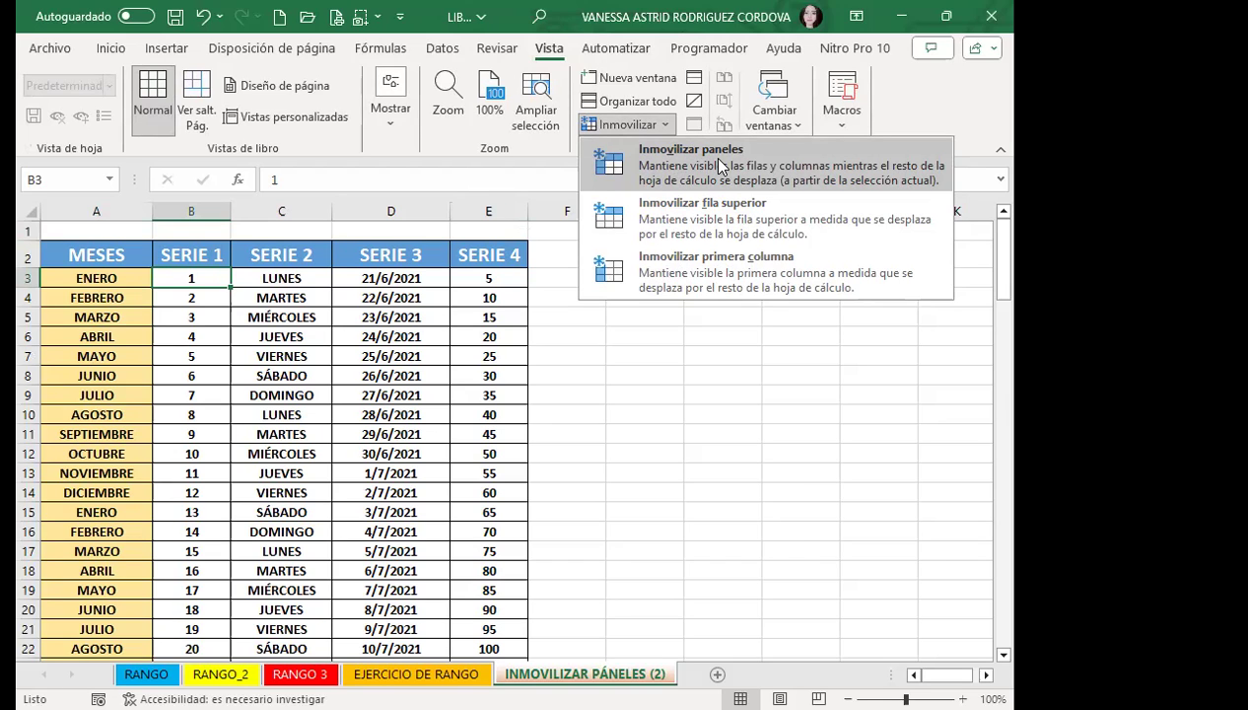
{"action": "left_click", "coordinate": [718, 160]}
{"action": "scroll", "coordinate": [222, 399], "scroll_direction": "down", "scroll_amount": 8}
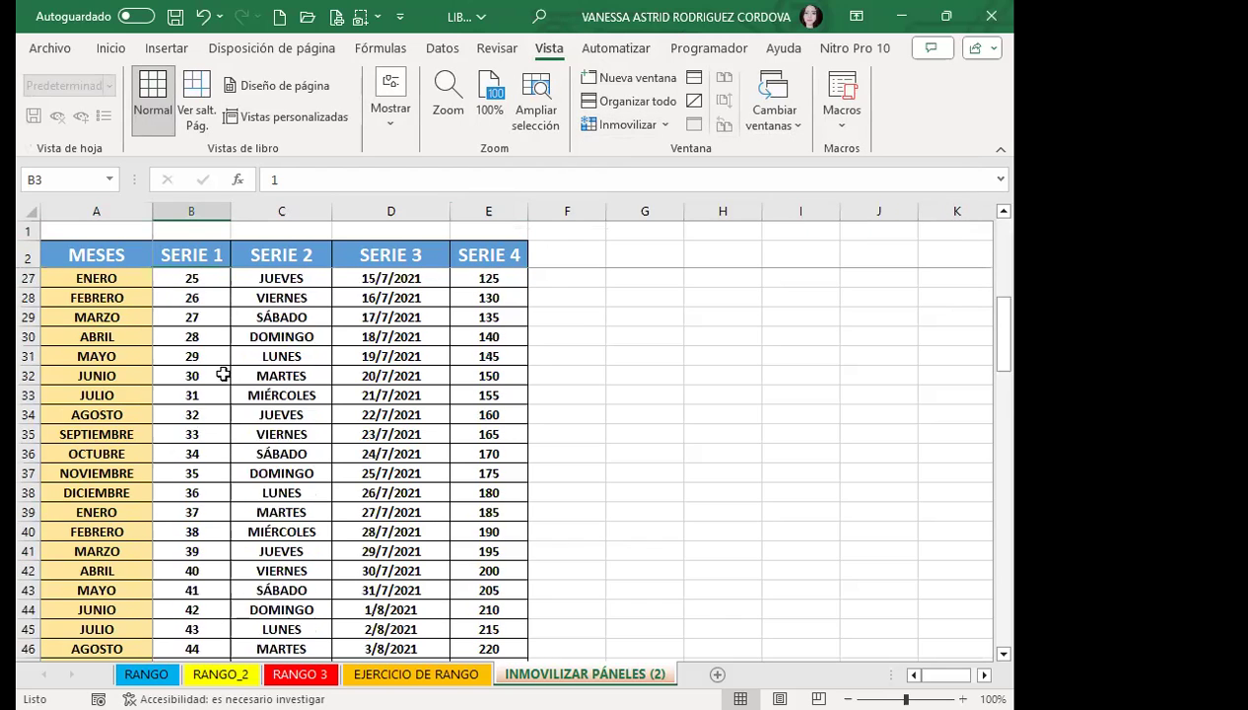
{"action": "scroll", "coordinate": [223, 366], "scroll_direction": "down", "scroll_amount": 7}
{"action": "scroll", "coordinate": [224, 366], "scroll_direction": "down", "scroll_amount": 12}
{"action": "scroll", "coordinate": [221, 345], "scroll_direction": "down", "scroll_amount": 9}
{"action": "scroll", "coordinate": [220, 341], "scroll_direction": "down", "scroll_amount": 3}
{"action": "scroll", "coordinate": [222, 344], "scroll_direction": "down", "scroll_amount": 11}
{"action": "scroll", "coordinate": [222, 344], "scroll_direction": "down", "scroll_amount": 7}
{"action": "scroll", "coordinate": [220, 335], "scroll_direction": "down", "scroll_amount": 9}
{"action": "scroll", "coordinate": [219, 329], "scroll_direction": "down", "scroll_amount": 6}
{"action": "scroll", "coordinate": [222, 328], "scroll_direction": "down", "scroll_amount": 13}
{"action": "scroll", "coordinate": [222, 329], "scroll_direction": "down", "scroll_amount": 10}
{"action": "scroll", "coordinate": [221, 328], "scroll_direction": "down", "scroll_amount": 12}
{"action": "scroll", "coordinate": [221, 328], "scroll_direction": "down", "scroll_amount": 6}
{"action": "scroll", "coordinate": [221, 328], "scroll_direction": "down", "scroll_amount": 11}
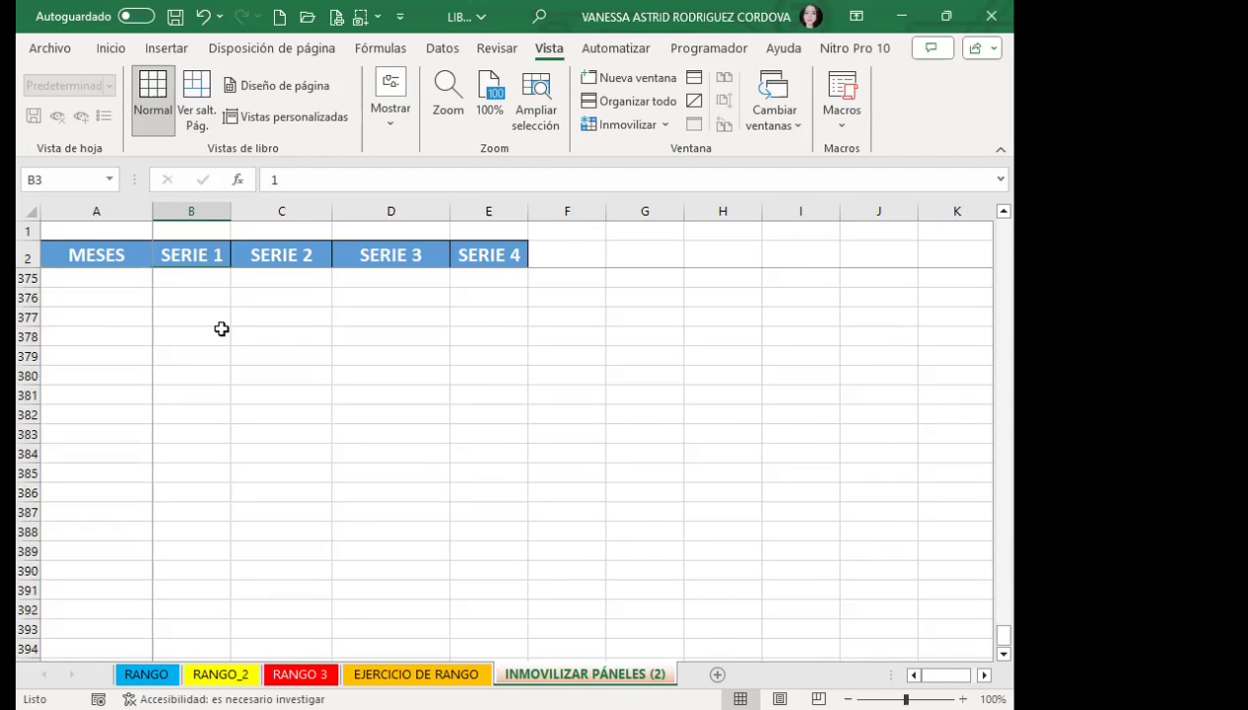
{"action": "scroll", "coordinate": [222, 329], "scroll_direction": "up", "scroll_amount": 8}
{"action": "scroll", "coordinate": [221, 328], "scroll_direction": "up", "scroll_amount": 7}
{"action": "scroll", "coordinate": [221, 328], "scroll_direction": "up", "scroll_amount": 8}
{"action": "scroll", "coordinate": [222, 328], "scroll_direction": "up", "scroll_amount": 13}
{"action": "scroll", "coordinate": [222, 328], "scroll_direction": "up", "scroll_amount": 11}
{"action": "scroll", "coordinate": [222, 328], "scroll_direction": "up", "scroll_amount": 10}
{"action": "scroll", "coordinate": [245, 339], "scroll_direction": "up", "scroll_amount": 3}
Step: Move the selection around the table and settle on cell E8
{"action": "key", "text": "Up"}
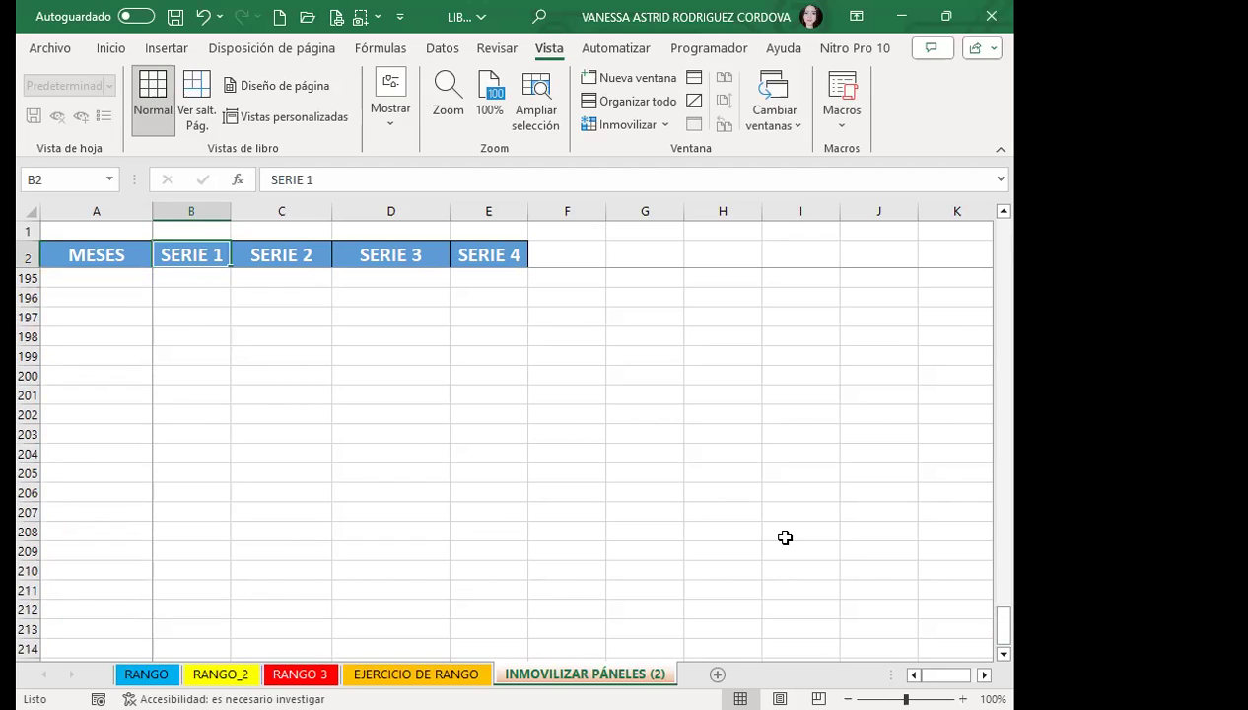
{"action": "key", "text": "shift+Up"}
{"action": "scroll", "coordinate": [88, 410], "scroll_direction": "up", "scroll_amount": 5}
{"action": "left_click", "coordinate": [529, 432]}
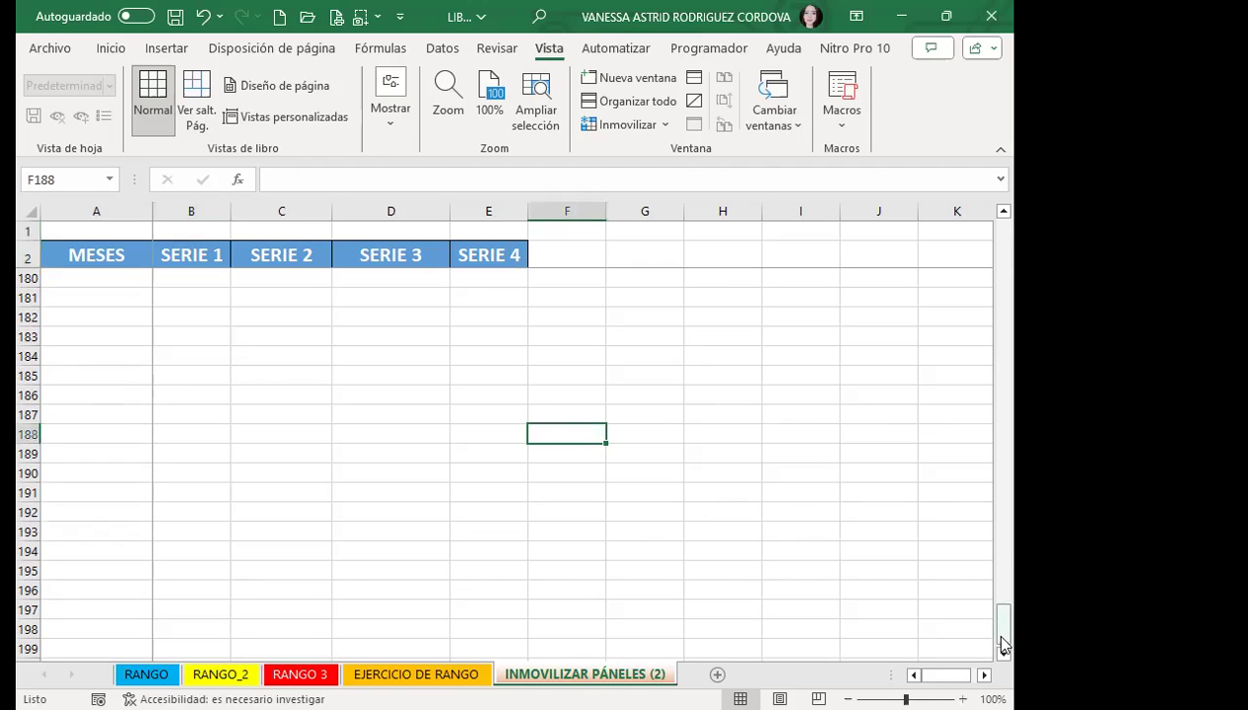
{"action": "left_click_drag", "start_coordinate": [1004, 631], "coordinate": [1005, 197]}
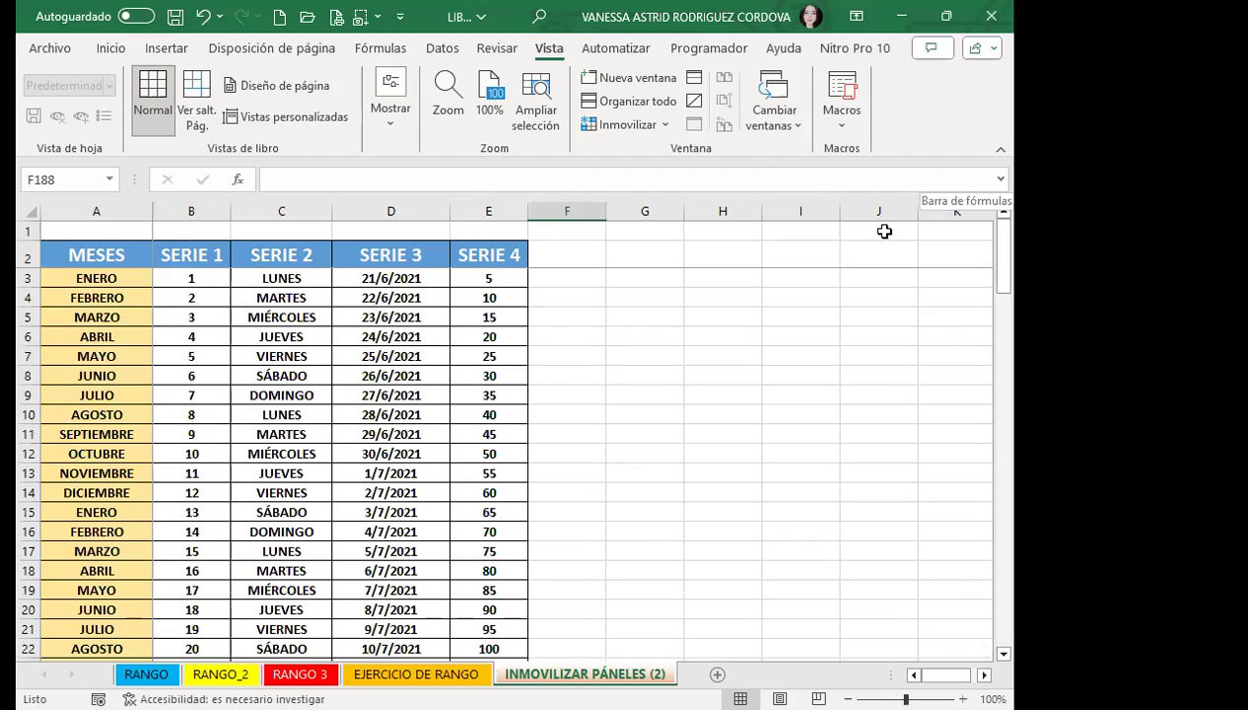
{"action": "left_click", "coordinate": [516, 376]}
{"action": "key", "text": "Right"}
{"action": "key", "text": "Right"}
Step: Unfreeze all panes and select cell E8
{"action": "key", "text": "Right"}
{"action": "key", "text": "Right"}
{"action": "key", "text": "Right"}
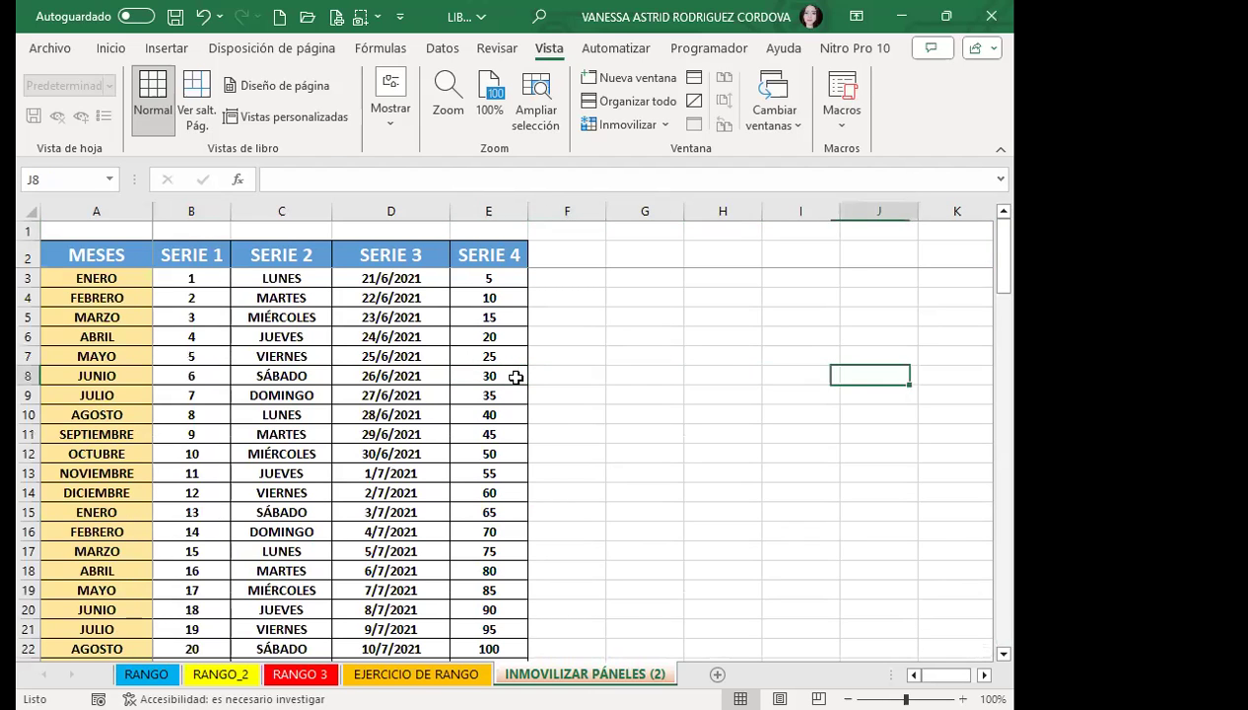
{"action": "key", "text": "Right"}
{"action": "key", "text": "Right"}
{"action": "key", "text": "Right"}
{"action": "key", "text": "Right"}
{"action": "key", "text": "Right"}
{"action": "key", "text": "Right"}
{"action": "key", "text": "Right"}
{"action": "key", "text": "Right"}
{"action": "key", "text": "Right"}
{"action": "key", "text": "Right"}
{"action": "key", "text": "Right"}
{"action": "key", "text": "Right"}
{"action": "key", "text": "Right"}
{"action": "key", "text": "Right"}
{"action": "key", "text": "Right"}
{"action": "key", "text": "Right"}
{"action": "key", "text": "Right"}
{"action": "key", "text": "Right"}
{"action": "key", "text": "Right"}
{"action": "key", "text": "Right"}
{"action": "key", "text": "Right"}
{"action": "key", "text": "Right"}
{"action": "key", "text": "Right"}
{"action": "key", "text": "Right"}
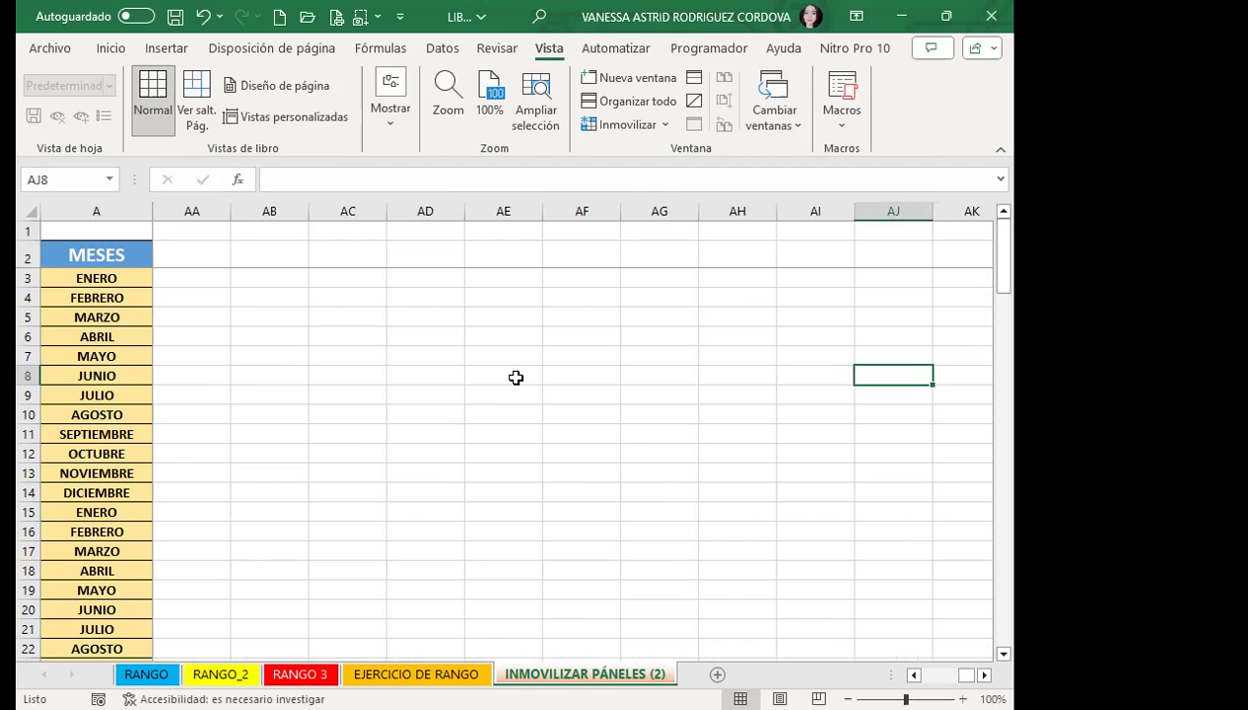
{"action": "key", "text": "ctrl+Left"}
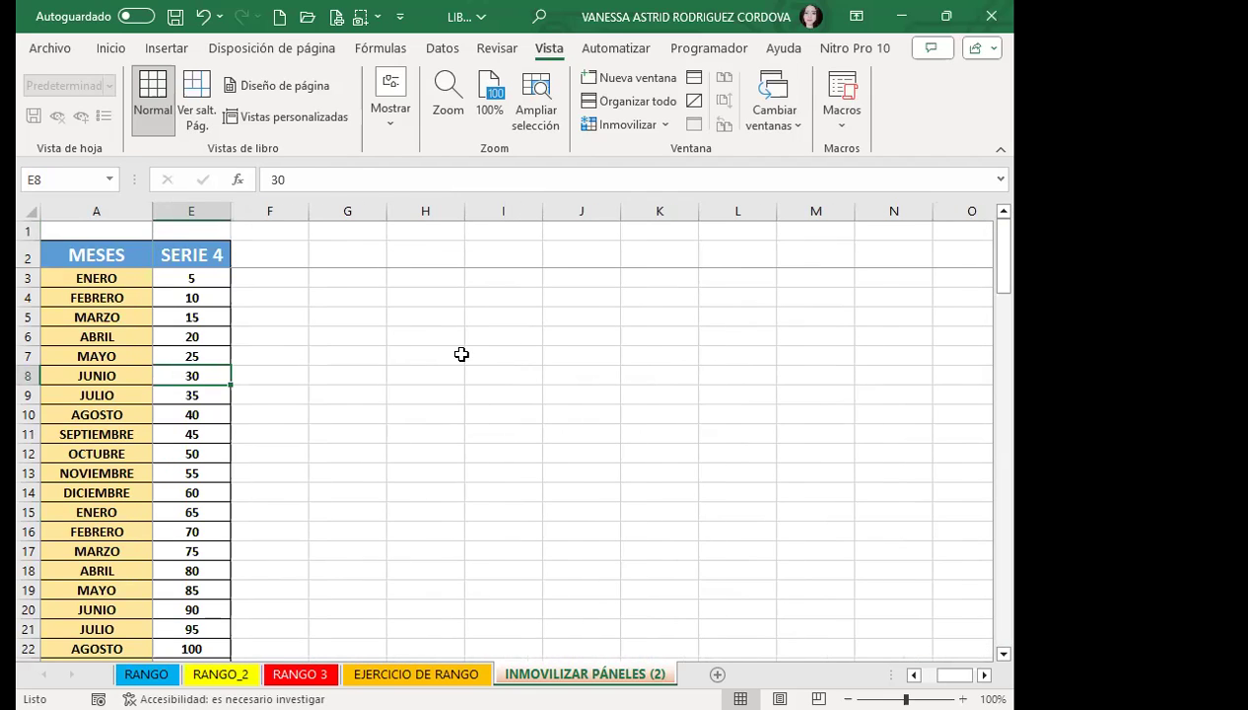
{"action": "scroll", "coordinate": [914, 674], "scroll_direction": "left", "scroll_amount": 3}
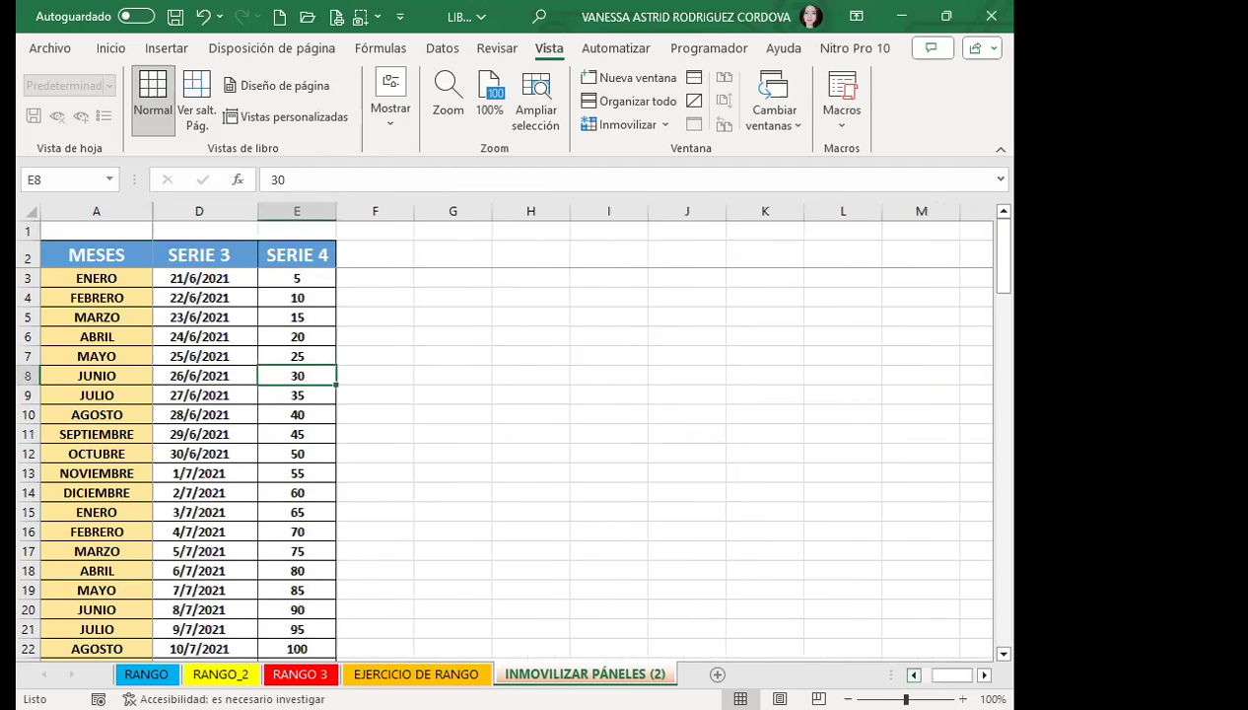
{"action": "left_click", "coordinate": [656, 123]}
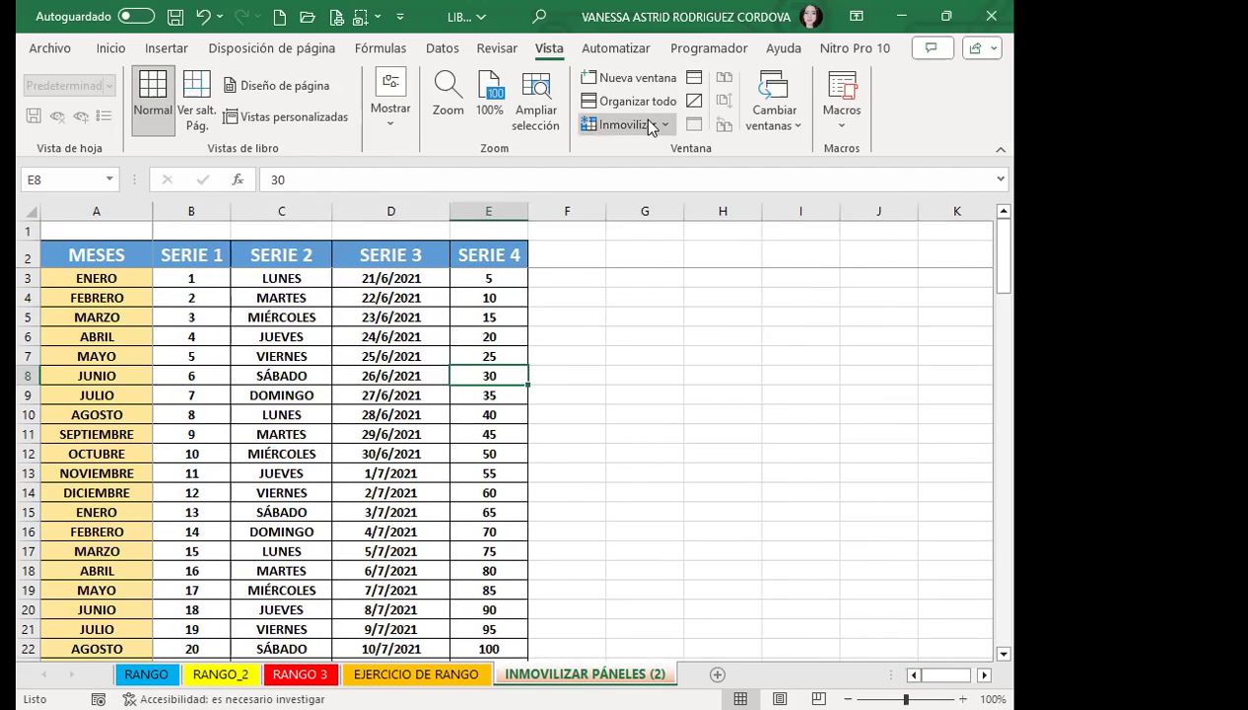
{"action": "left_click", "coordinate": [666, 166]}
{"action": "left_click", "coordinate": [266, 410]}
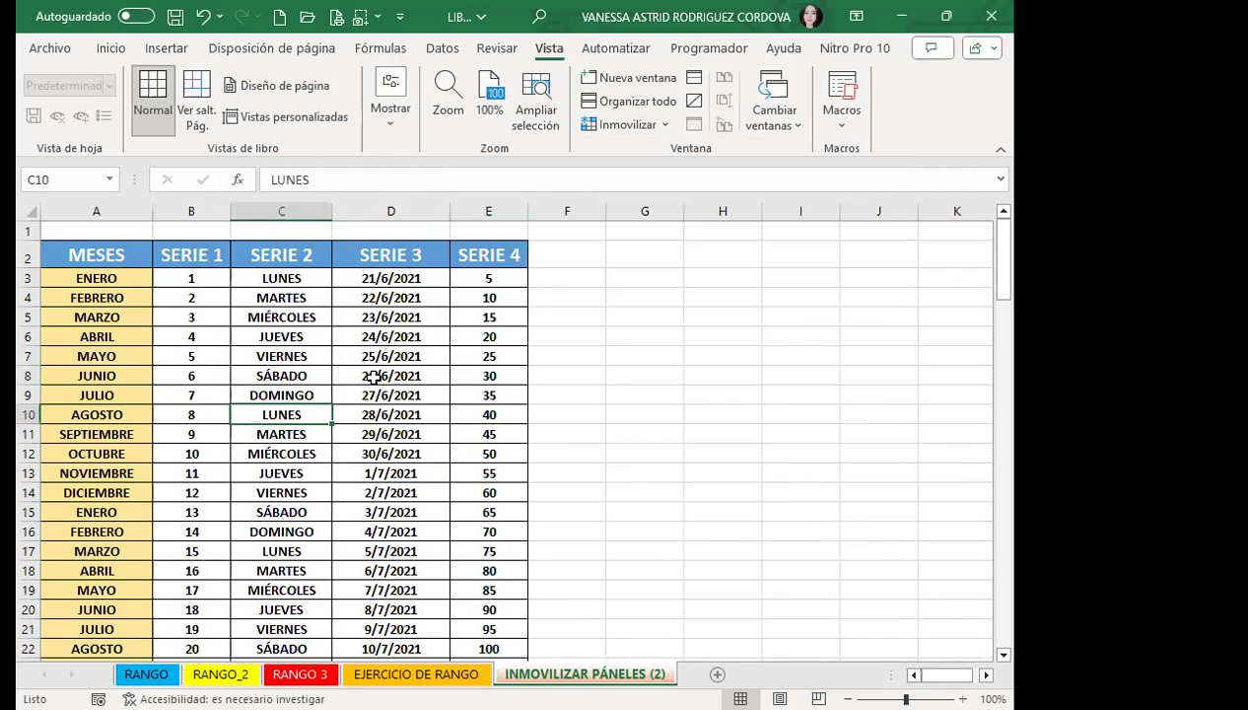
{"action": "left_click", "coordinate": [484, 372]}
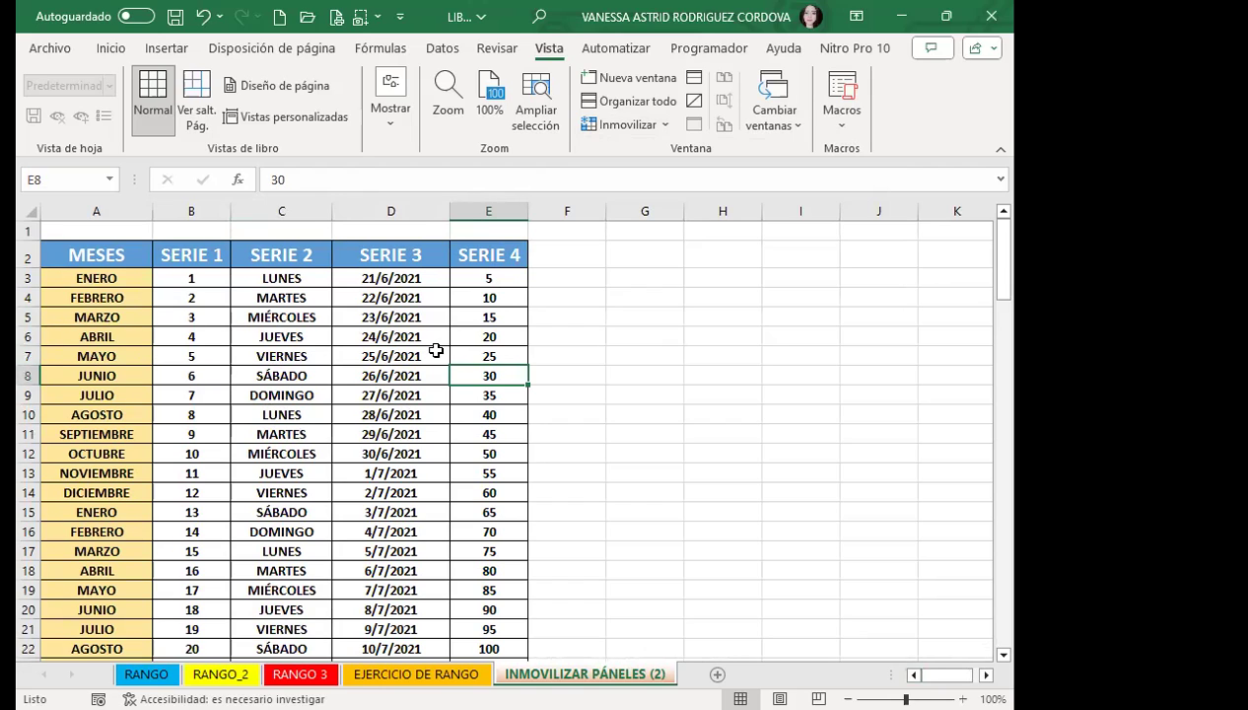
Step: Freeze rows 1–7 and columns A–D at E8 and scroll to test it
{"action": "left_click", "coordinate": [628, 125]}
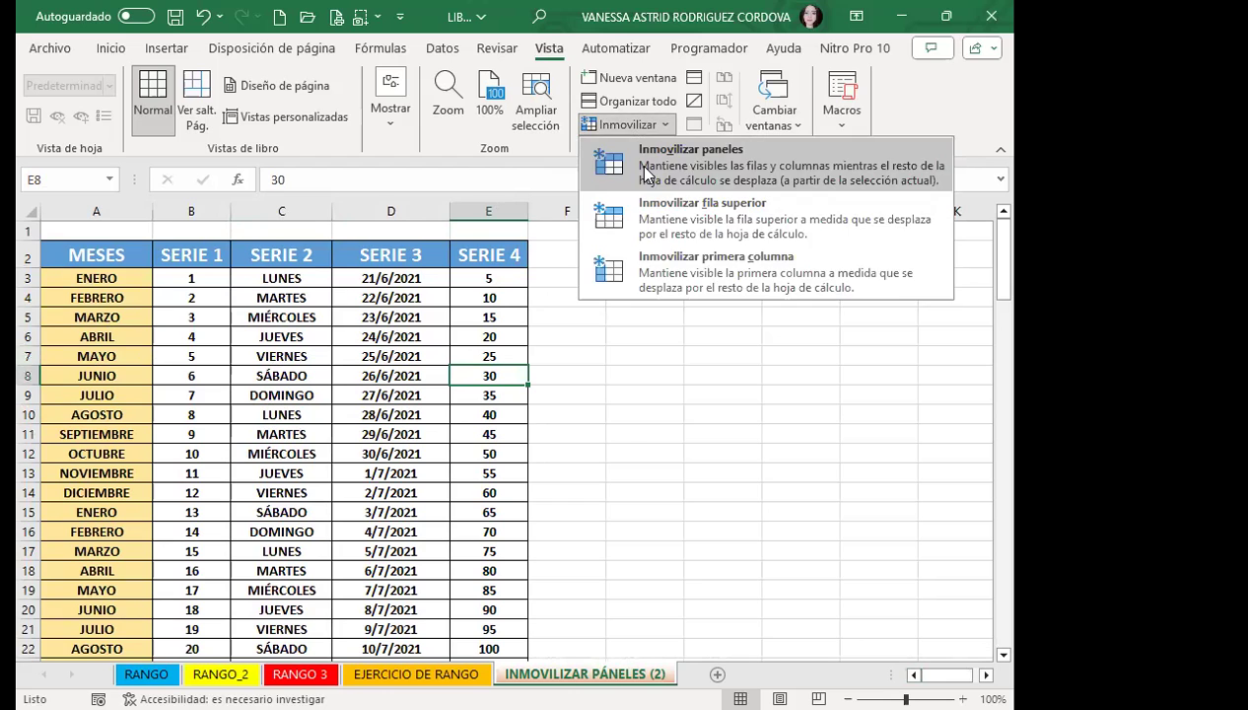
{"action": "left_click", "coordinate": [645, 171]}
{"action": "scroll", "coordinate": [627, 422], "scroll_direction": "down", "scroll_amount": 4}
{"action": "scroll", "coordinate": [627, 422], "scroll_direction": "down", "scroll_amount": 6}
{"action": "scroll", "coordinate": [627, 422], "scroll_direction": "down", "scroll_amount": 9}
{"action": "scroll", "coordinate": [627, 422], "scroll_direction": "down", "scroll_amount": 7}
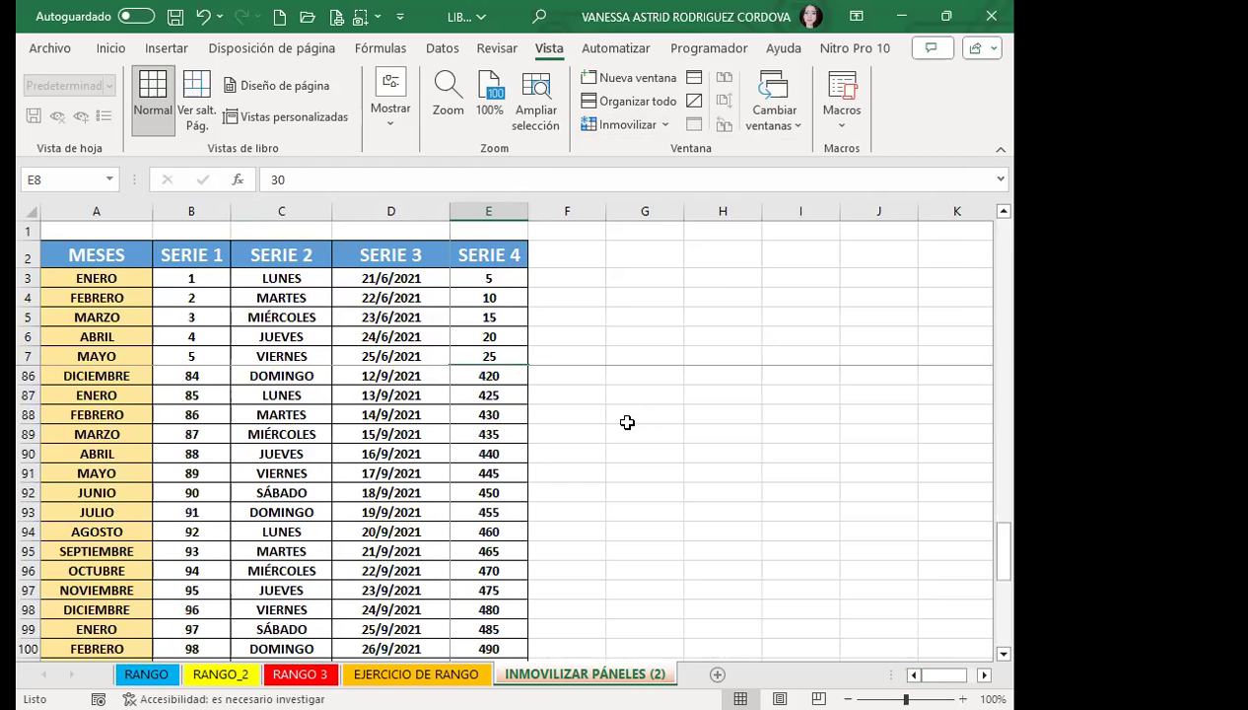
{"action": "scroll", "coordinate": [627, 422], "scroll_direction": "down", "scroll_amount": 10}
{"action": "scroll", "coordinate": [627, 422], "scroll_direction": "down", "scroll_amount": 8}
{"action": "scroll", "coordinate": [627, 422], "scroll_direction": "down", "scroll_amount": 9}
{"action": "scroll", "coordinate": [627, 422], "scroll_direction": "down", "scroll_amount": 9}
{"action": "scroll", "coordinate": [628, 422], "scroll_direction": "down", "scroll_amount": 5}
{"action": "scroll", "coordinate": [625, 419], "scroll_direction": "up", "scroll_amount": 12}
{"action": "scroll", "coordinate": [623, 416], "scroll_direction": "up", "scroll_amount": 11}
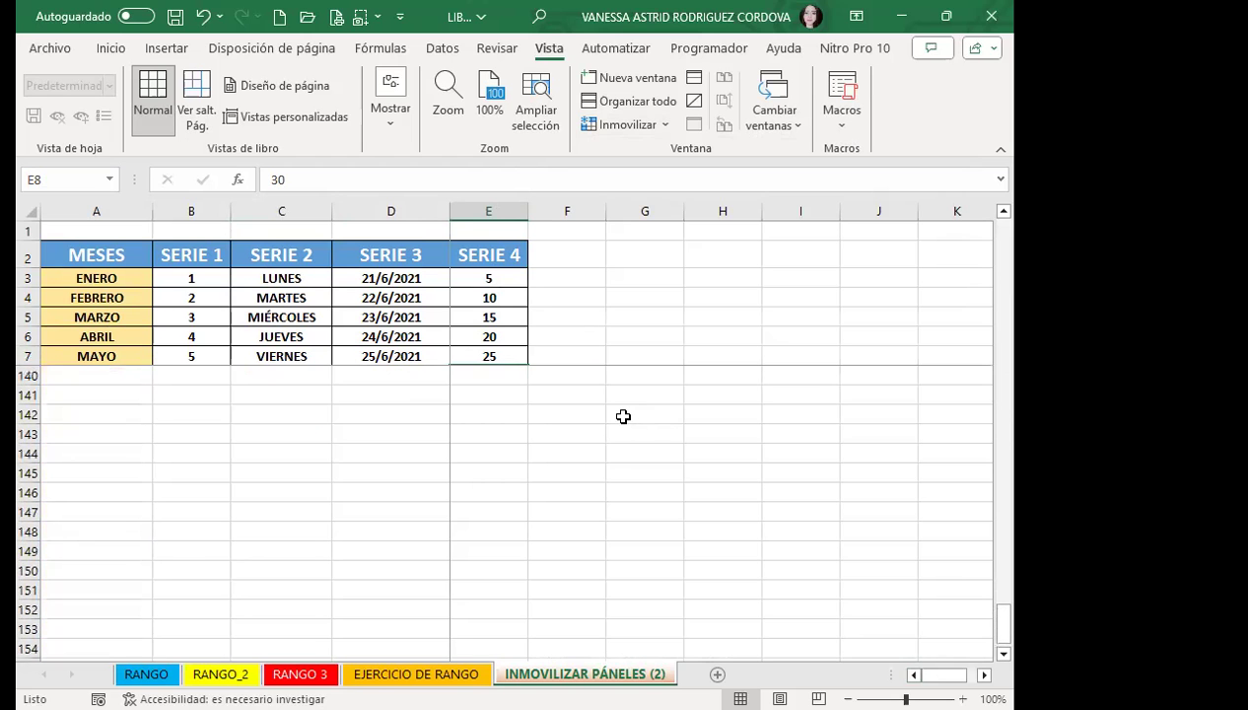
{"action": "scroll", "coordinate": [623, 417], "scroll_direction": "up", "scroll_amount": 12}
{"action": "scroll", "coordinate": [623, 416], "scroll_direction": "up", "scroll_amount": 9}
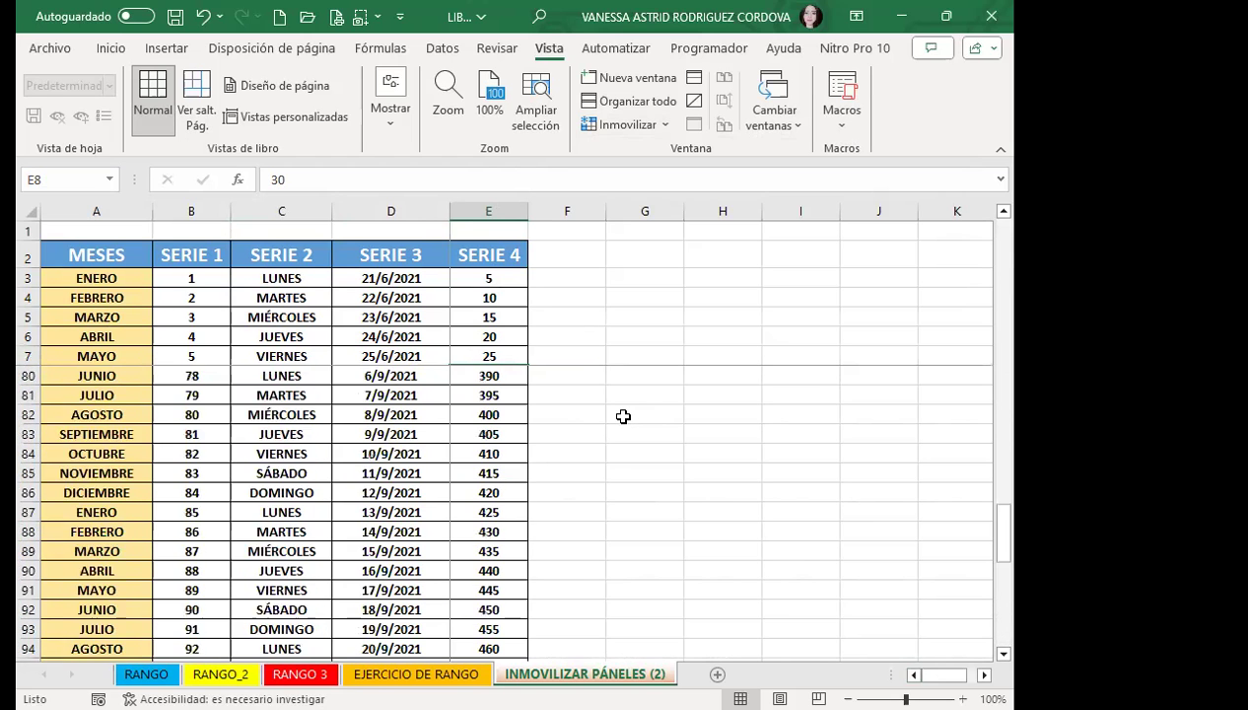
{"action": "scroll", "coordinate": [623, 416], "scroll_direction": "up", "scroll_amount": 9}
{"action": "scroll", "coordinate": [623, 416], "scroll_direction": "up", "scroll_amount": 8}
{"action": "scroll", "coordinate": [623, 416], "scroll_direction": "up", "scroll_amount": 6}
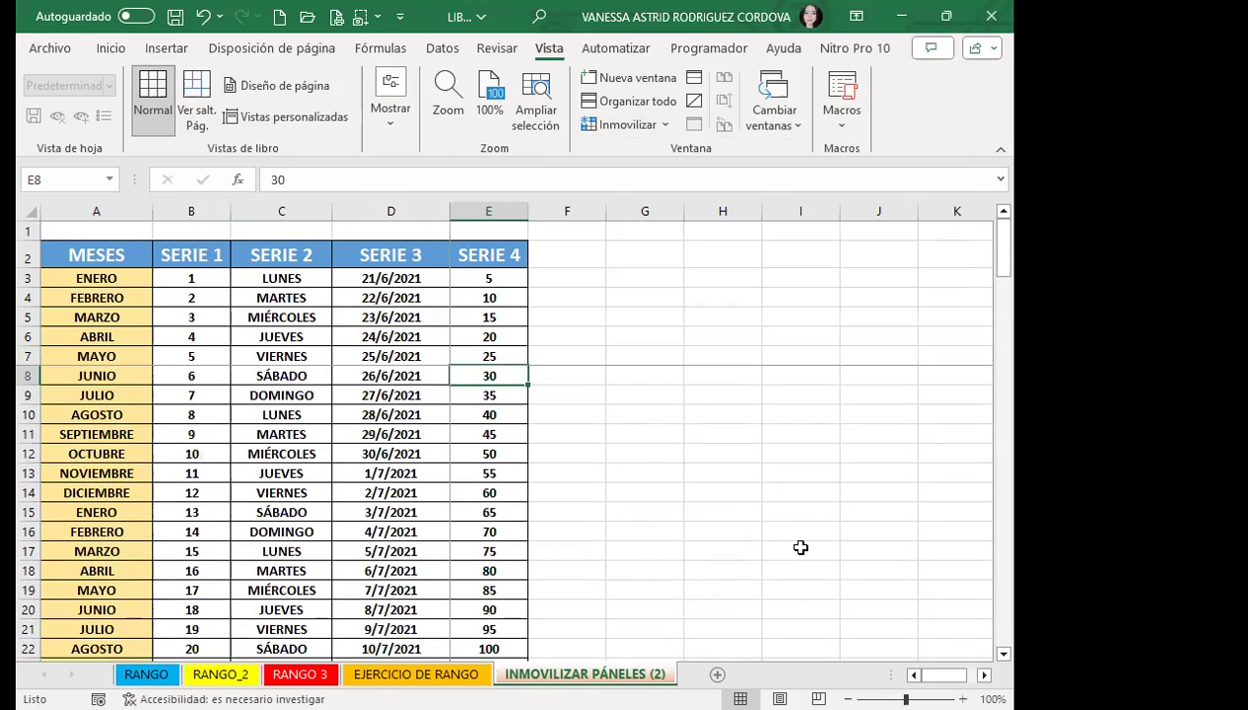
{"action": "left_click", "coordinate": [983, 674]}
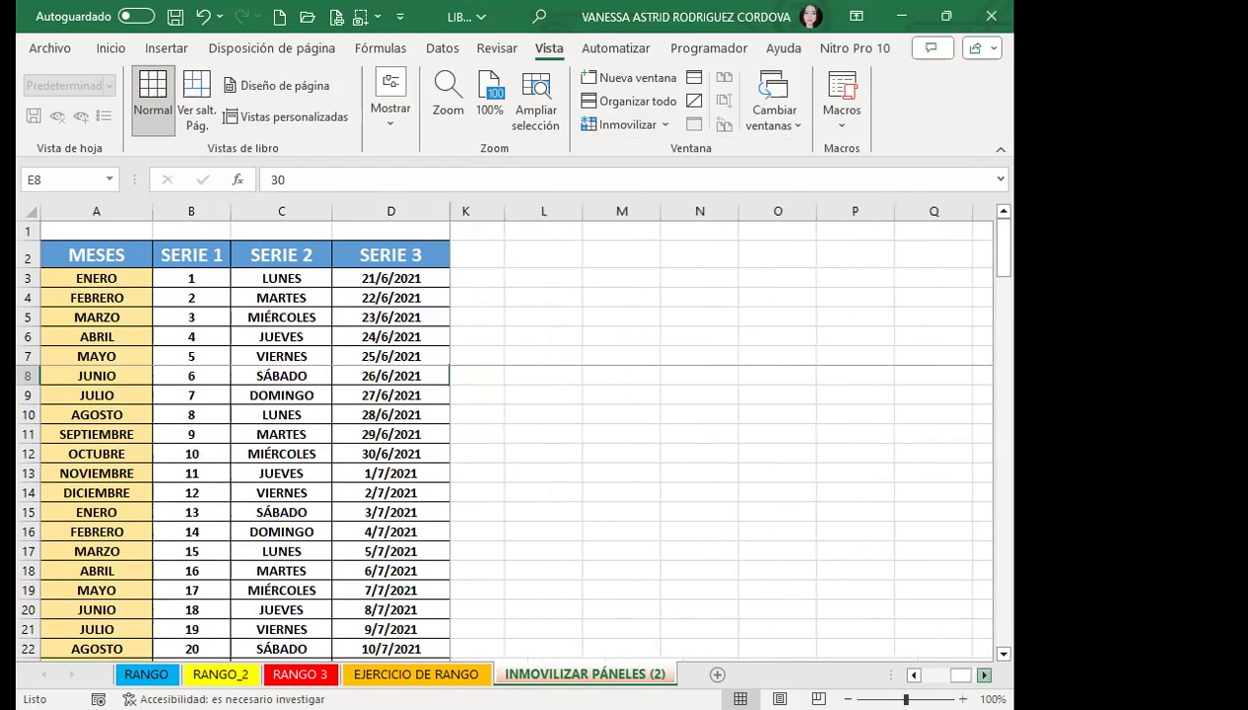
{"action": "left_click", "coordinate": [984, 674]}
{"action": "left_click", "coordinate": [984, 674]}
{"action": "left_click", "coordinate": [984, 674]}
{"action": "left_click", "coordinate": [984, 675]}
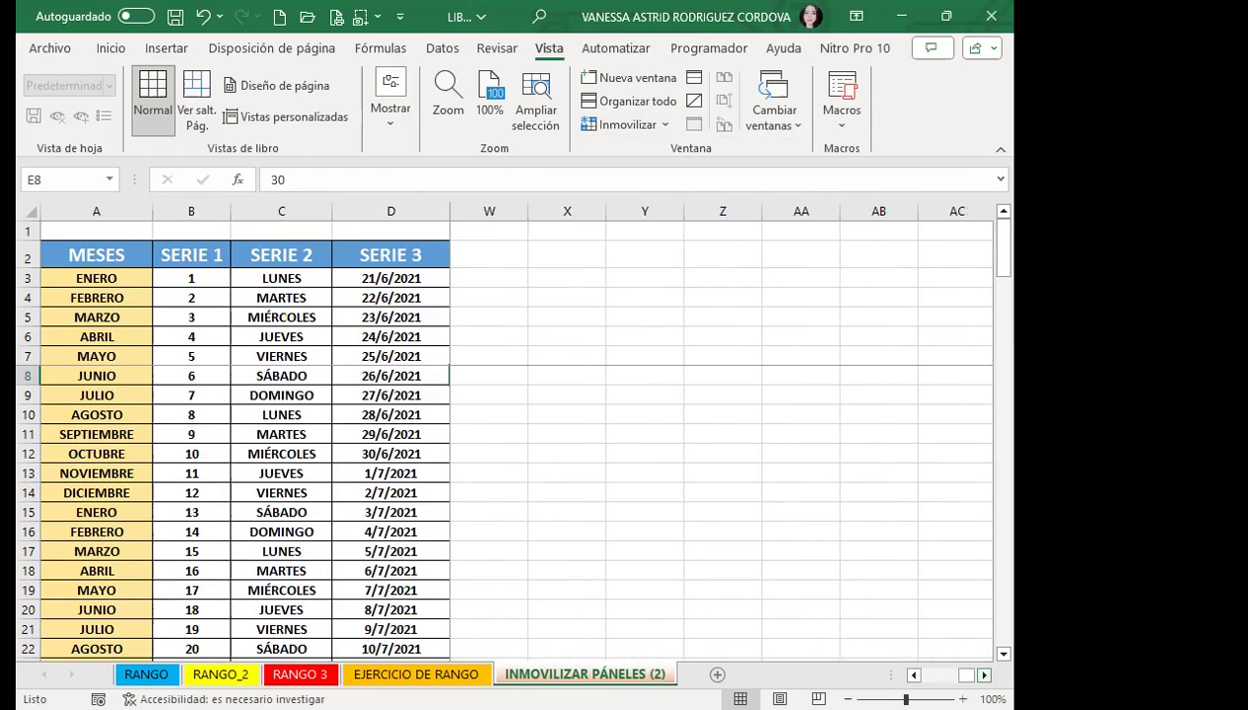
Step: Unfreeze the panes again and scroll to confirm the headings now move
{"action": "left_click", "coordinate": [632, 124]}
{"action": "left_click", "coordinate": [604, 167]}
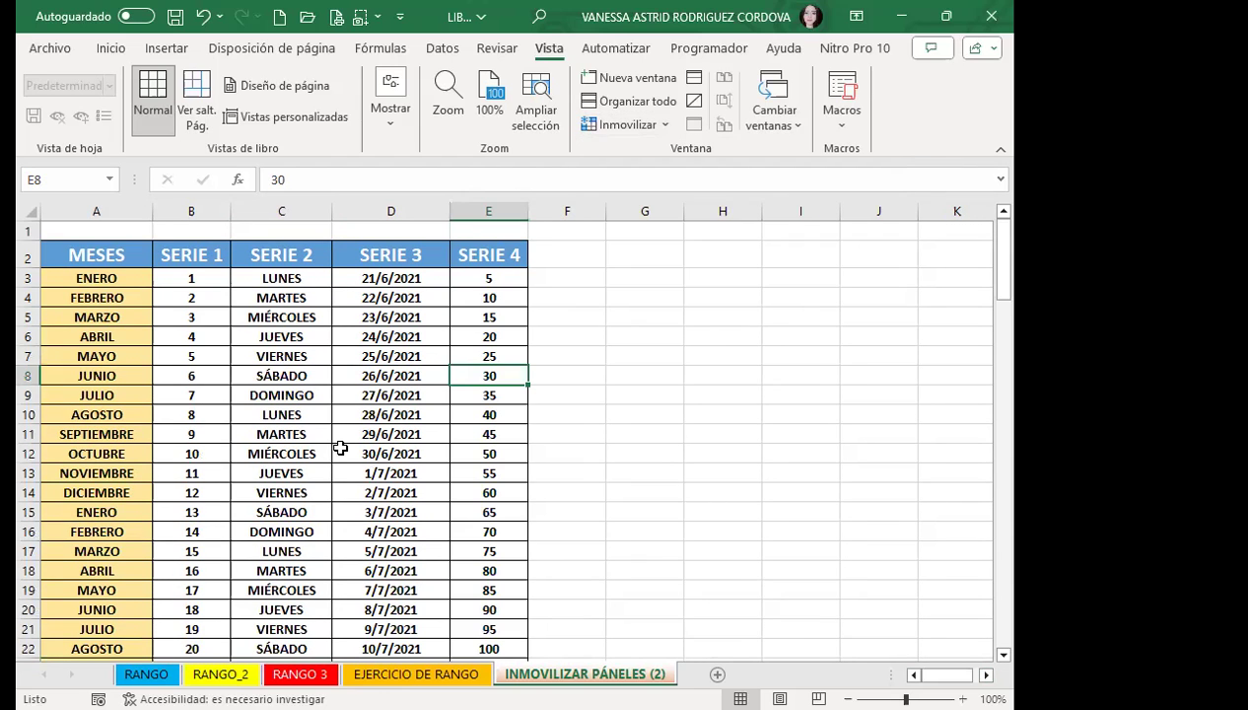
{"action": "scroll", "coordinate": [270, 409], "scroll_direction": "down", "scroll_amount": 10}
{"action": "scroll", "coordinate": [271, 410], "scroll_direction": "down", "scroll_amount": 7}
{"action": "scroll", "coordinate": [270, 409], "scroll_direction": "up", "scroll_amount": 1}
{"action": "scroll", "coordinate": [270, 409], "scroll_direction": "up", "scroll_amount": 11}
{"action": "scroll", "coordinate": [268, 409], "scroll_direction": "up", "scroll_amount": 5}
Step: Freeze just the top row with Inmovilizar fila superior
{"action": "left_click", "coordinate": [624, 124]}
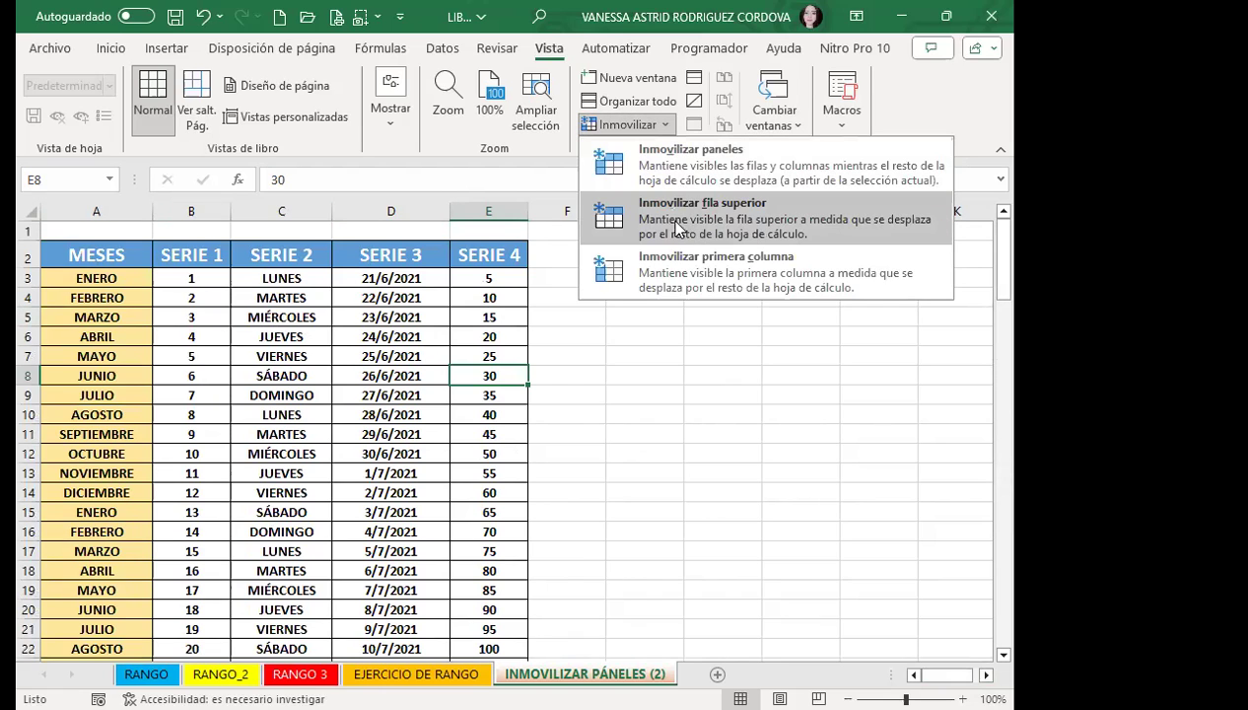
{"action": "left_click", "coordinate": [607, 398]}
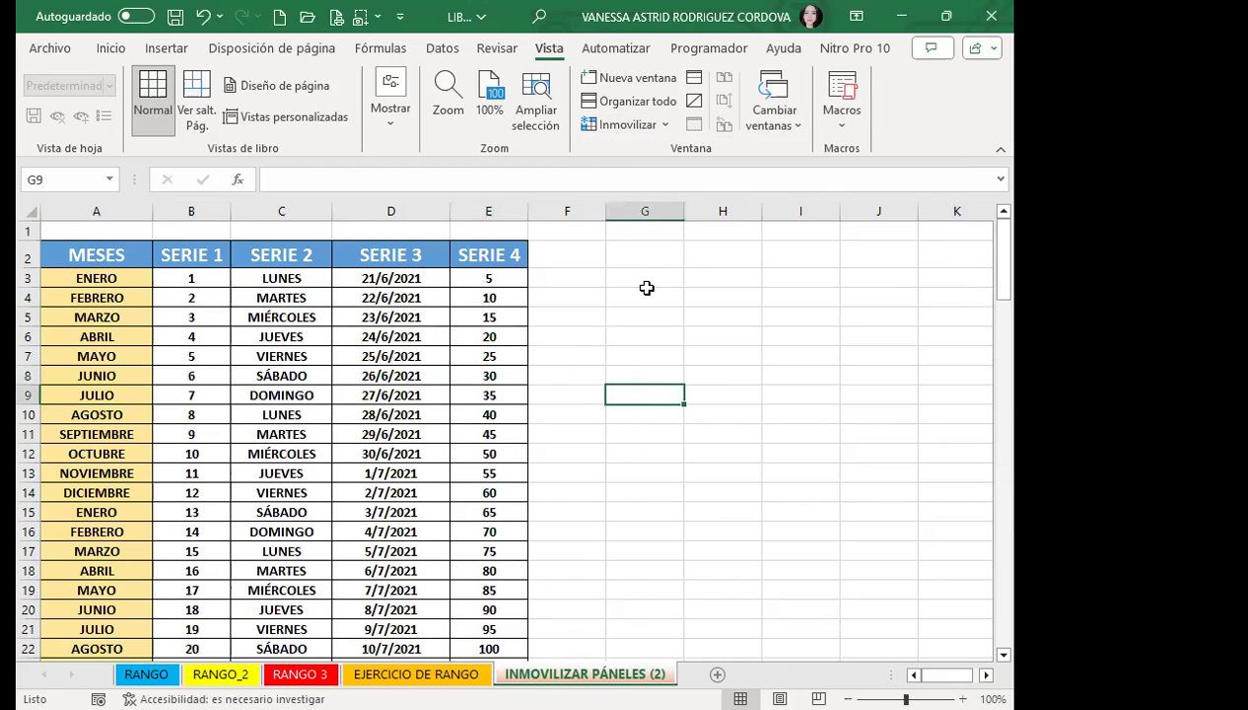
{"action": "left_click", "coordinate": [629, 126]}
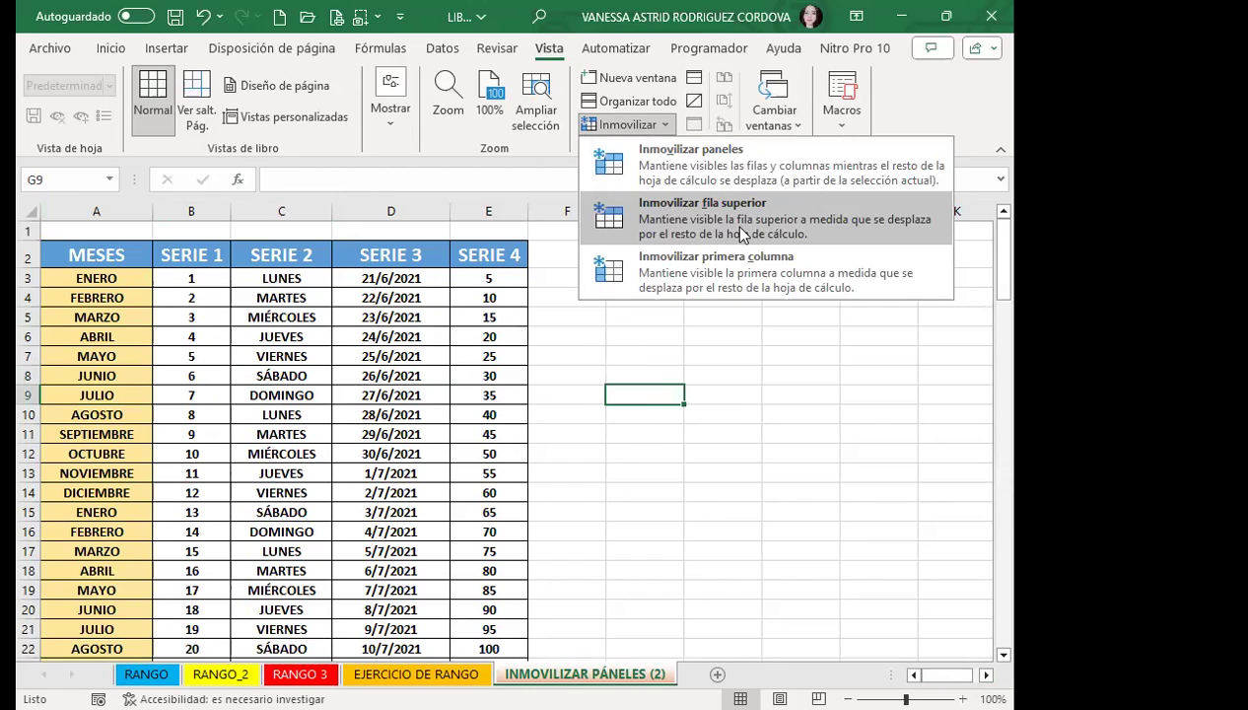
{"action": "left_click", "coordinate": [737, 226]}
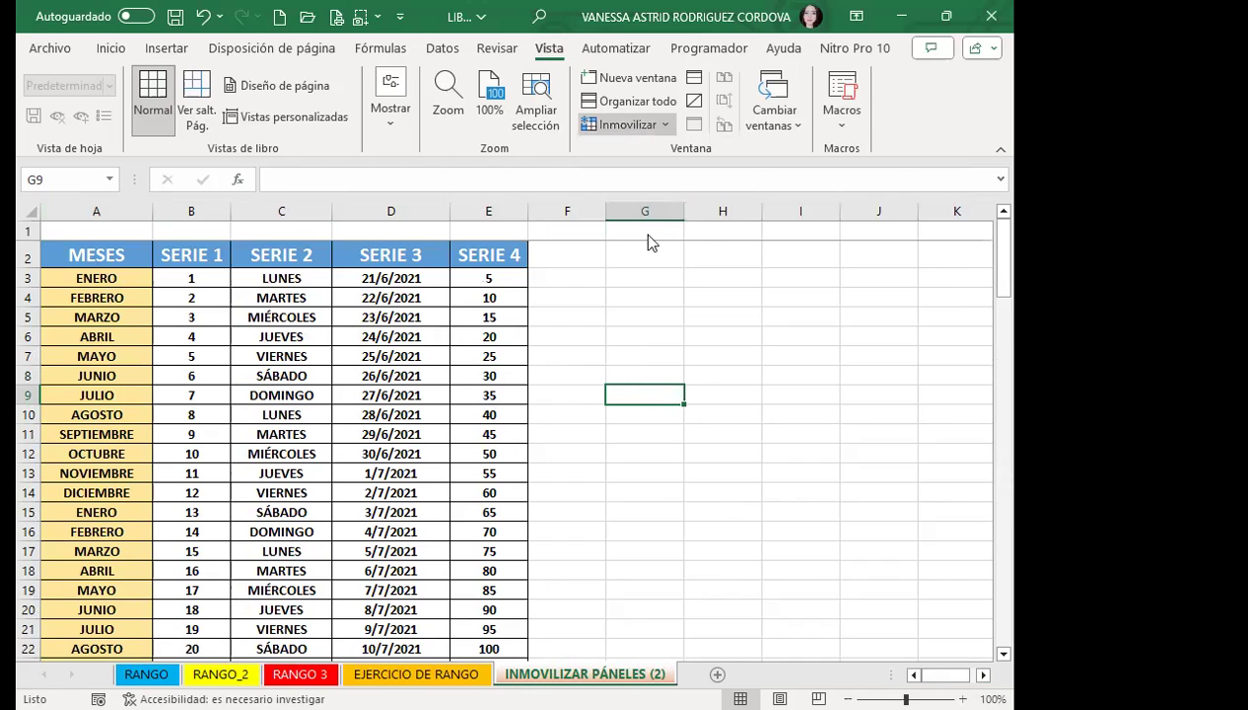
{"action": "left_click", "coordinate": [627, 124]}
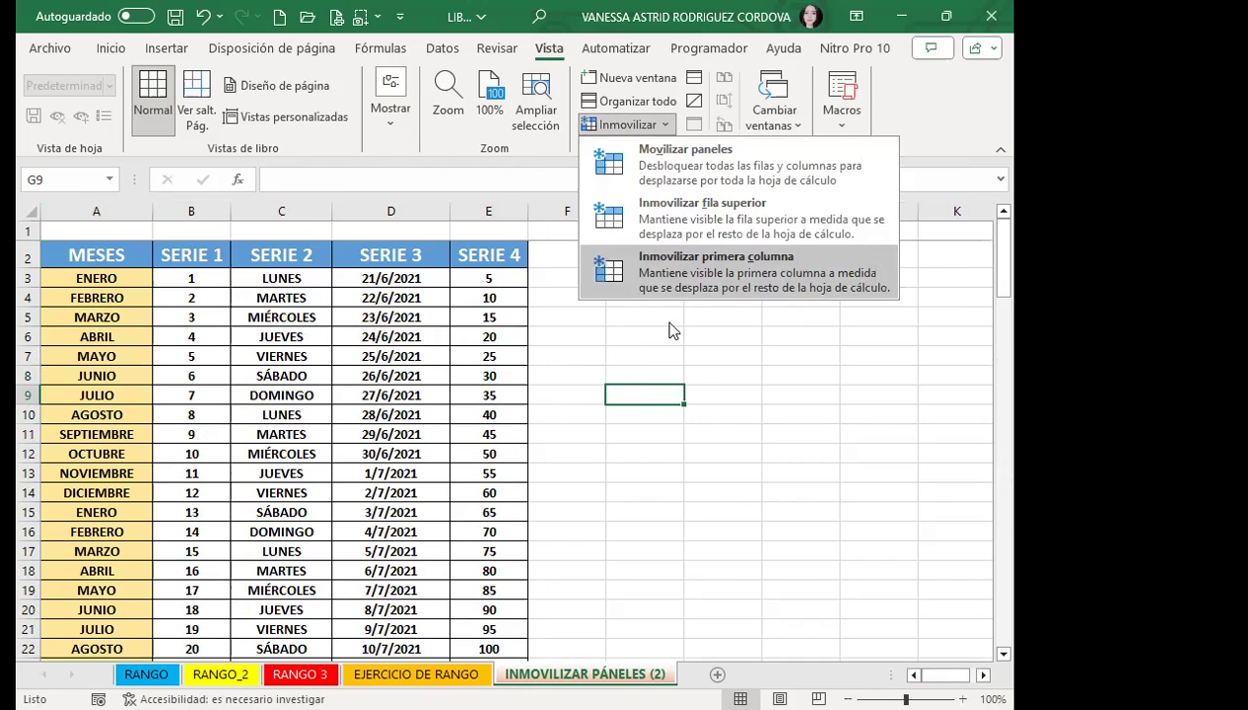
Step: Dismiss the freeze options list, scroll down through the sheet, and select cells G11 and H11
{"action": "left_click", "coordinate": [569, 377]}
{"action": "scroll", "coordinate": [569, 377], "scroll_direction": "down", "scroll_amount": 4}
{"action": "scroll", "coordinate": [569, 378], "scroll_direction": "down", "scroll_amount": 11}
{"action": "scroll", "coordinate": [569, 378], "scroll_direction": "down", "scroll_amount": 6}
{"action": "scroll", "coordinate": [569, 377], "scroll_direction": "down", "scroll_amount": 11}
{"action": "scroll", "coordinate": [569, 377], "scroll_direction": "down", "scroll_amount": 7}
{"action": "scroll", "coordinate": [567, 375], "scroll_direction": "down", "scroll_amount": 10}
{"action": "scroll", "coordinate": [563, 371], "scroll_direction": "down", "scroll_amount": 8}
{"action": "scroll", "coordinate": [563, 371], "scroll_direction": "down", "scroll_amount": 4}
{"action": "left_click_drag", "start_coordinate": [1003, 621], "coordinate": [1002, 199]}
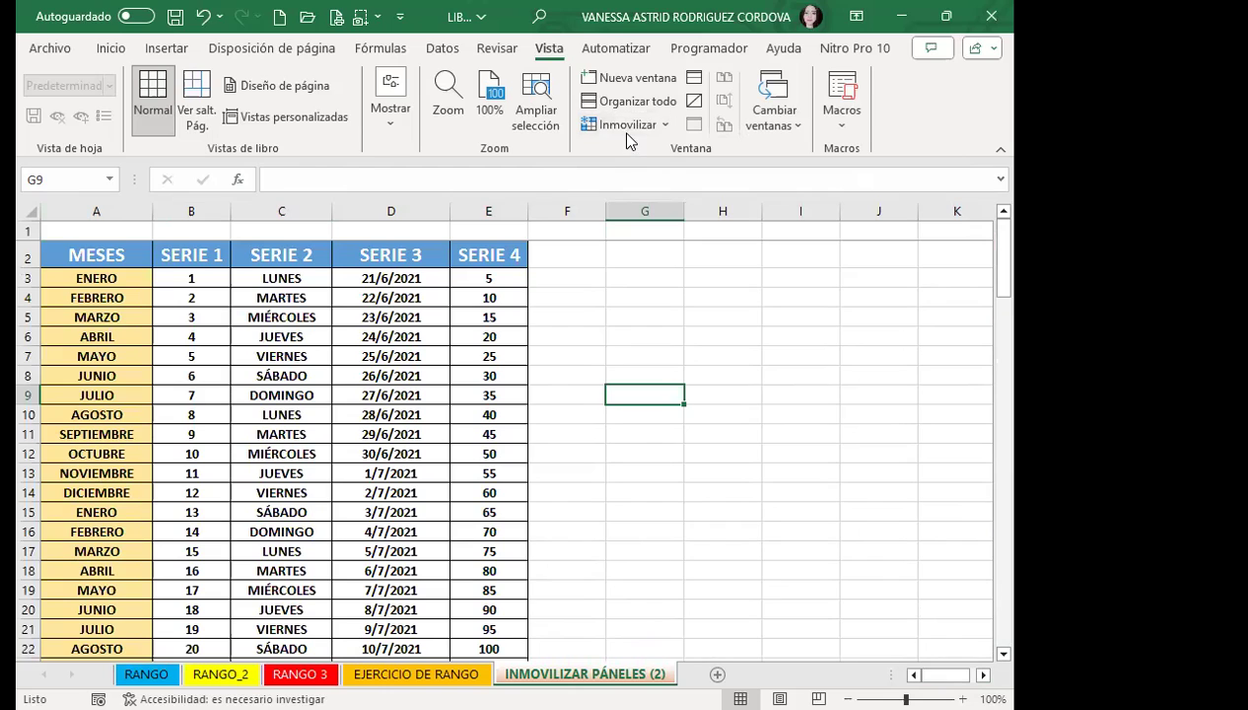
{"action": "left_click", "coordinate": [560, 446]}
{"action": "left_click", "coordinate": [648, 426]}
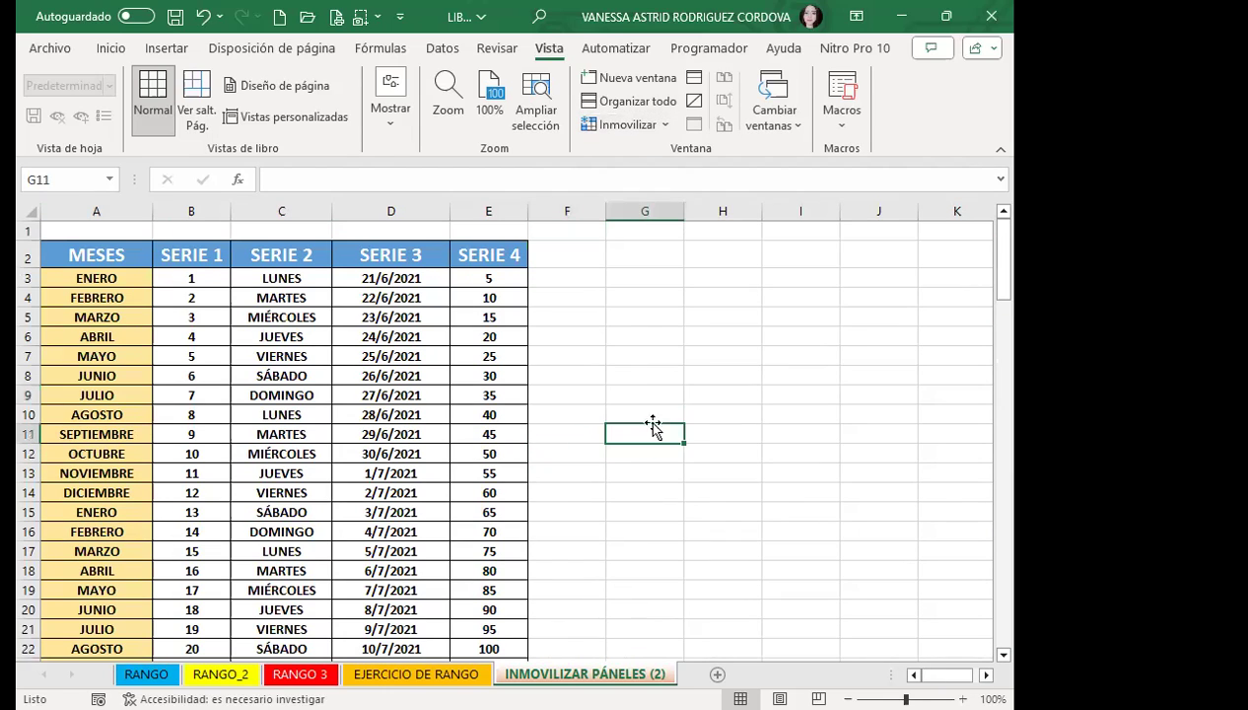
{"action": "left_click", "coordinate": [704, 425]}
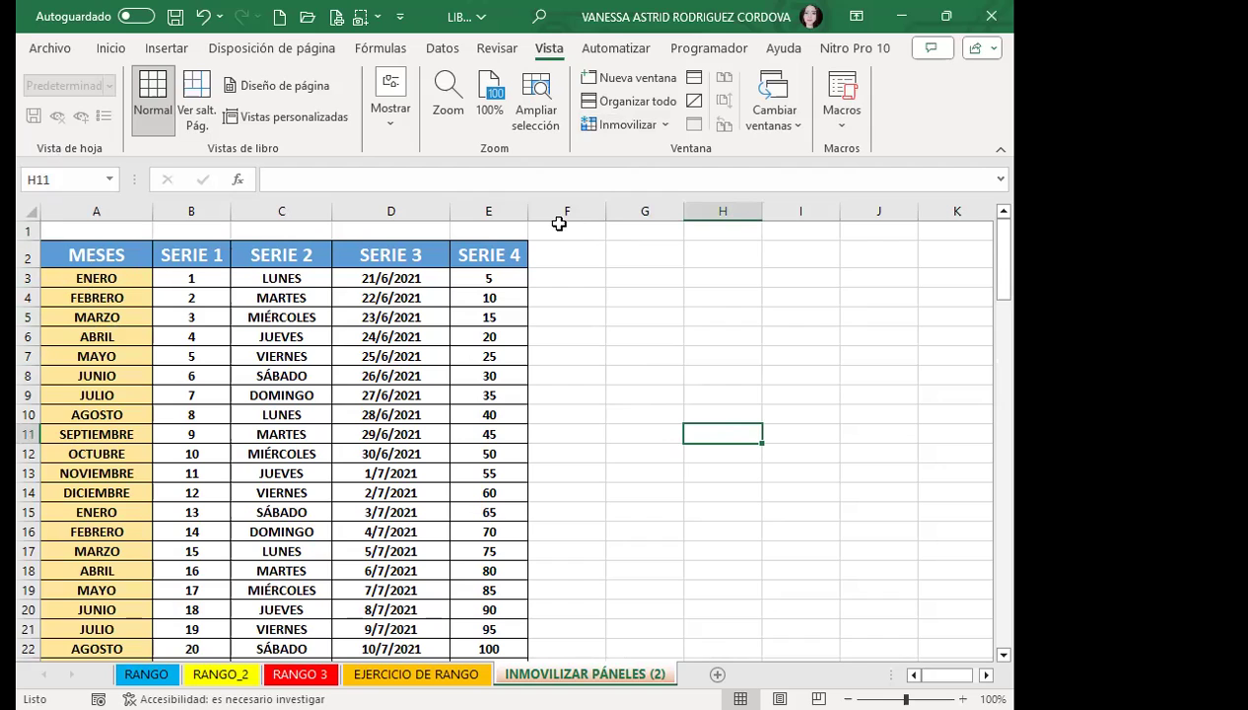
Step: Freeze the first column (MESES) and scroll right to confirm it stays visible
{"action": "left_click", "coordinate": [621, 125]}
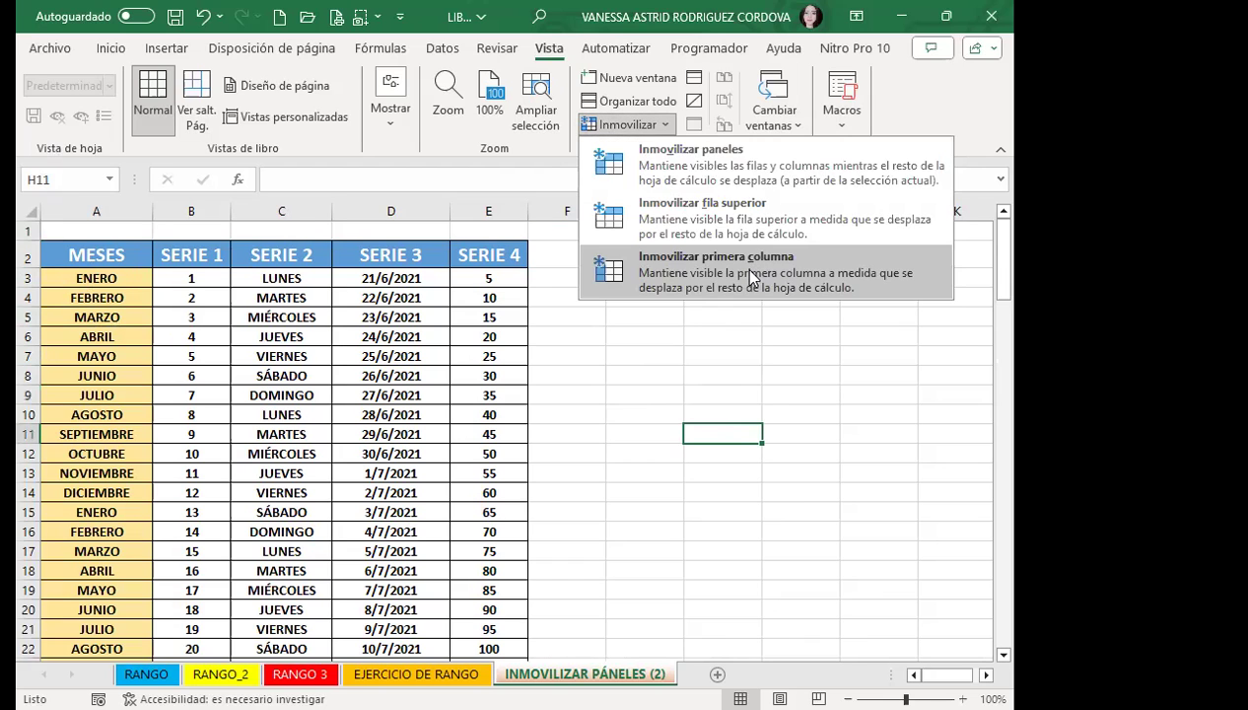
{"action": "left_click", "coordinate": [752, 278]}
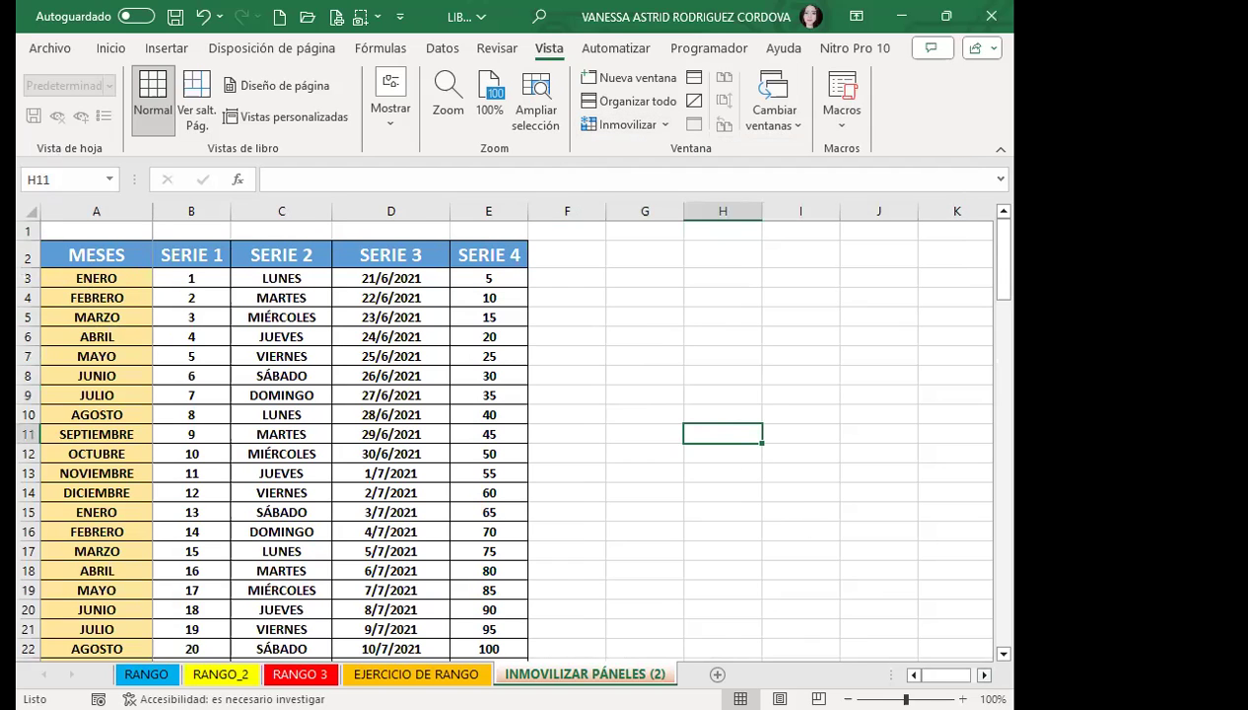
{"action": "left_click", "coordinate": [984, 674]}
{"action": "left_click", "coordinate": [984, 675]}
{"action": "scroll", "coordinate": [984, 675], "scroll_direction": "right", "scroll_amount": 3}
{"action": "scroll", "coordinate": [984, 674], "scroll_direction": "right", "scroll_amount": 2}
{"action": "scroll", "coordinate": [984, 675], "scroll_direction": "right", "scroll_amount": 3}
{"action": "scroll", "coordinate": [984, 674], "scroll_direction": "right", "scroll_amount": 2}
{"action": "scroll", "coordinate": [984, 674], "scroll_direction": "right", "scroll_amount": 3}
{"action": "scroll", "coordinate": [984, 675], "scroll_direction": "right", "scroll_amount": 2}
{"action": "scroll", "coordinate": [984, 674], "scroll_direction": "right", "scroll_amount": 1}
{"action": "left_click_drag", "start_coordinate": [964, 674], "coordinate": [909, 671]}
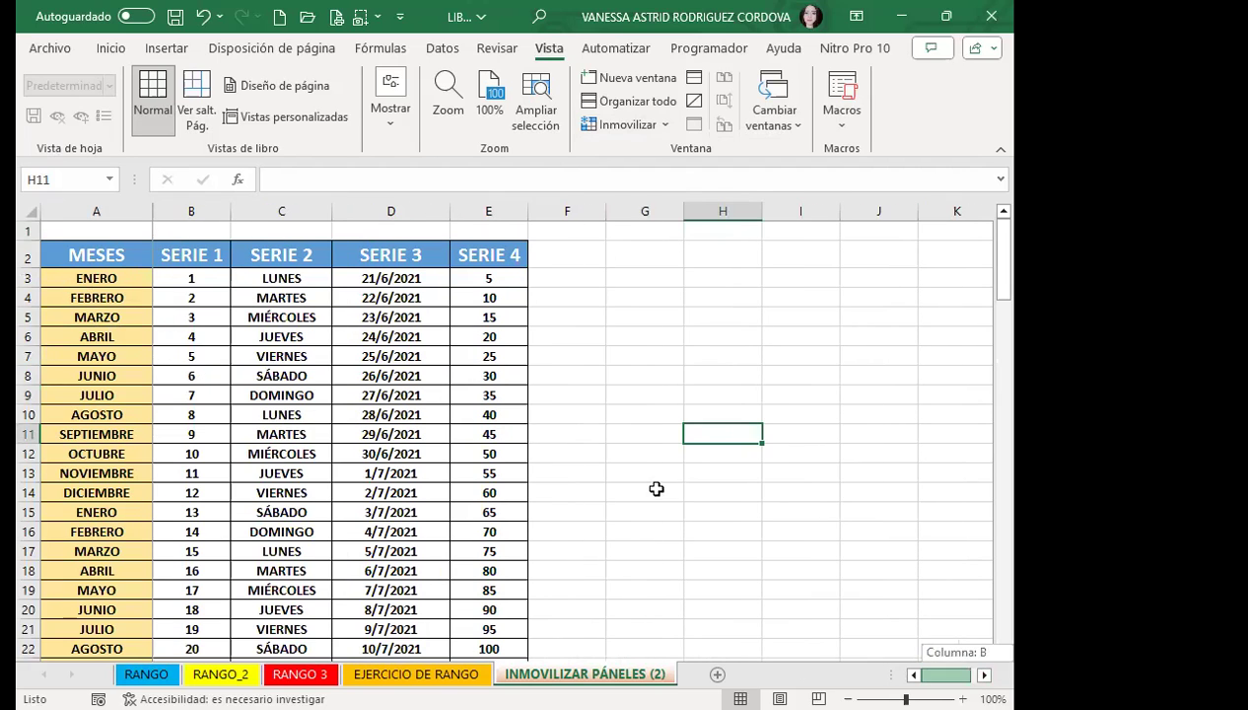
Step: Unfreeze all panes with Movilizar paneles and select cells F9 to F10
{"action": "left_click", "coordinate": [627, 128]}
{"action": "left_click", "coordinate": [647, 157]}
{"action": "left_click_drag", "start_coordinate": [595, 396], "coordinate": [599, 417]}
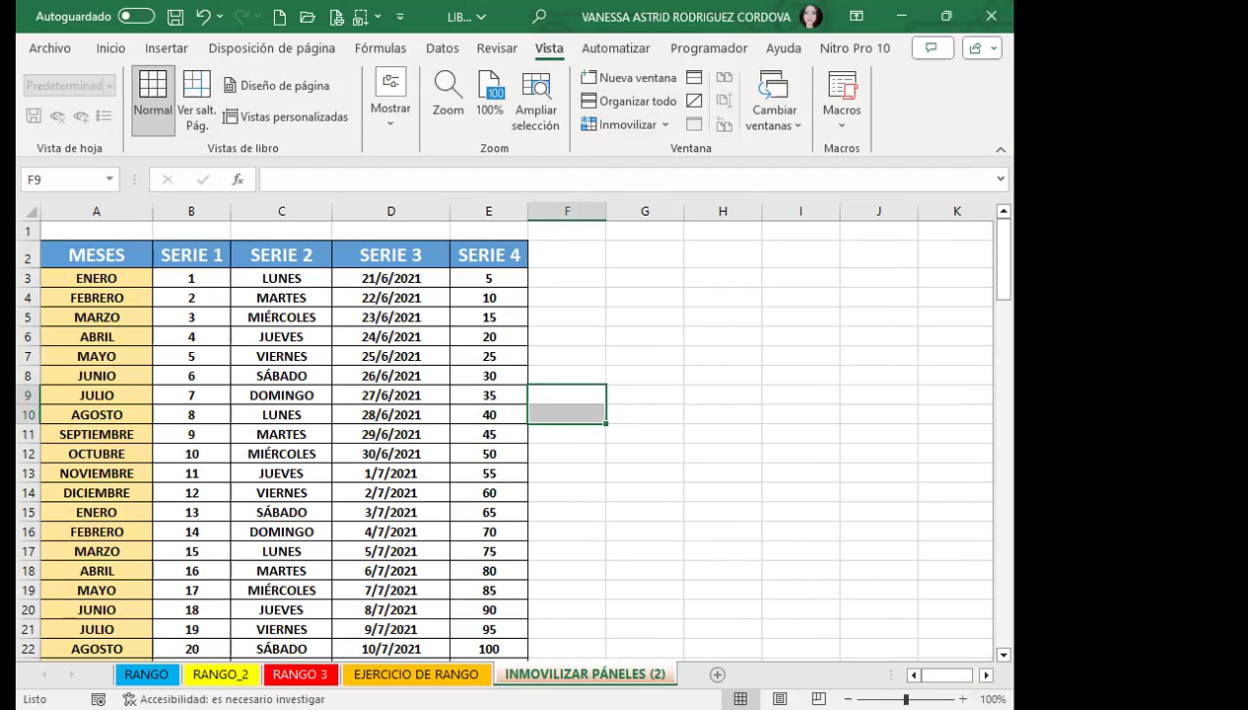
Step: With column C (SERIE 2) leftmost, freeze it as the first column and scroll right to test
{"action": "scroll", "coordinate": [512, 434], "scroll_direction": "right", "scroll_amount": 1}
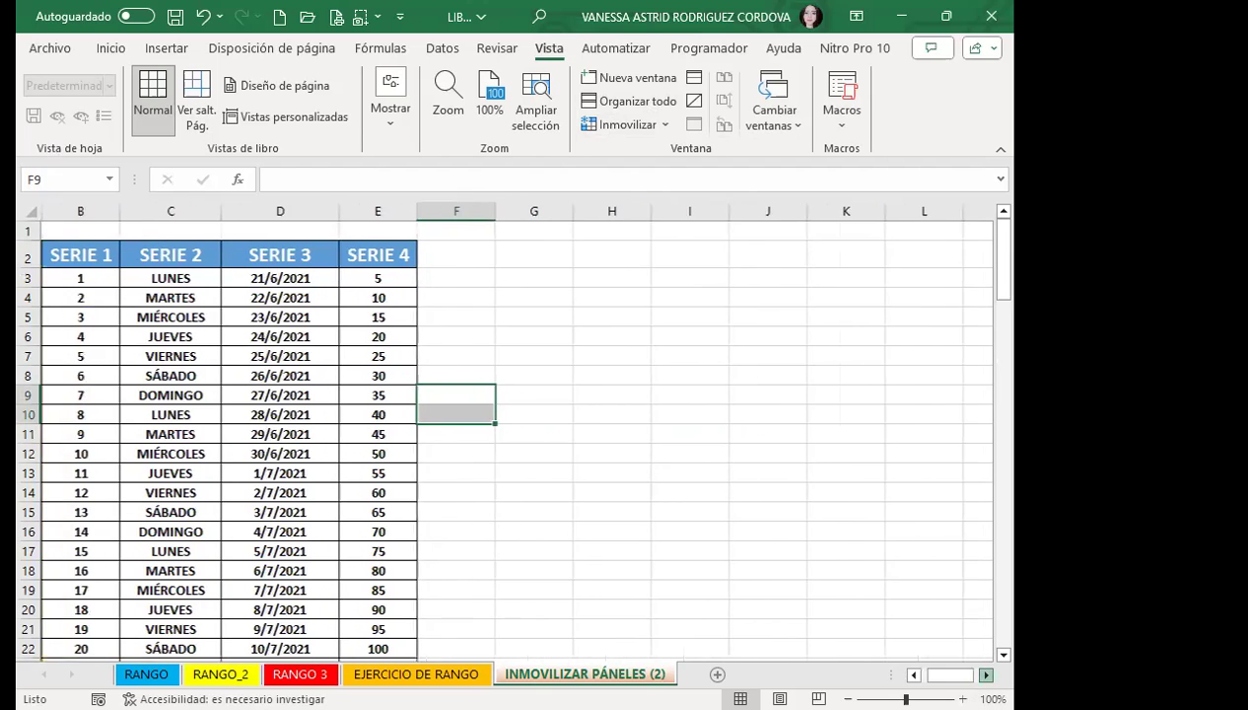
{"action": "scroll", "coordinate": [512, 434], "scroll_direction": "right", "scroll_amount": 1}
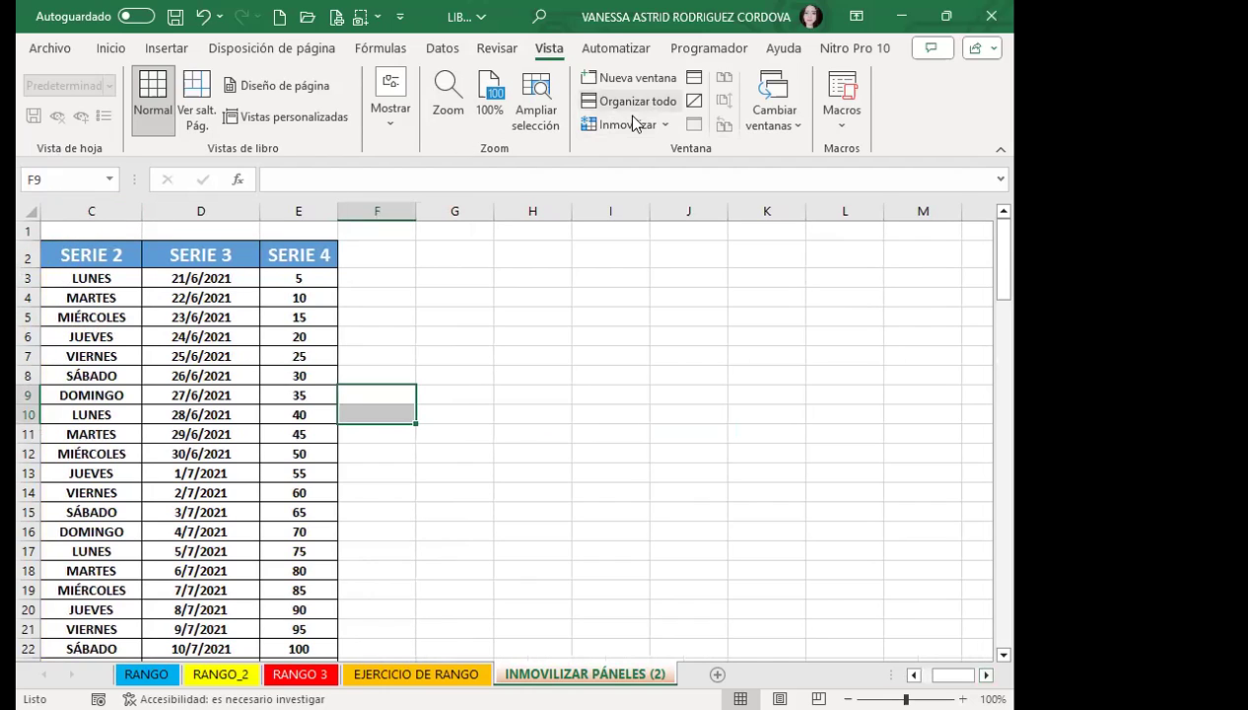
{"action": "left_click", "coordinate": [680, 278]}
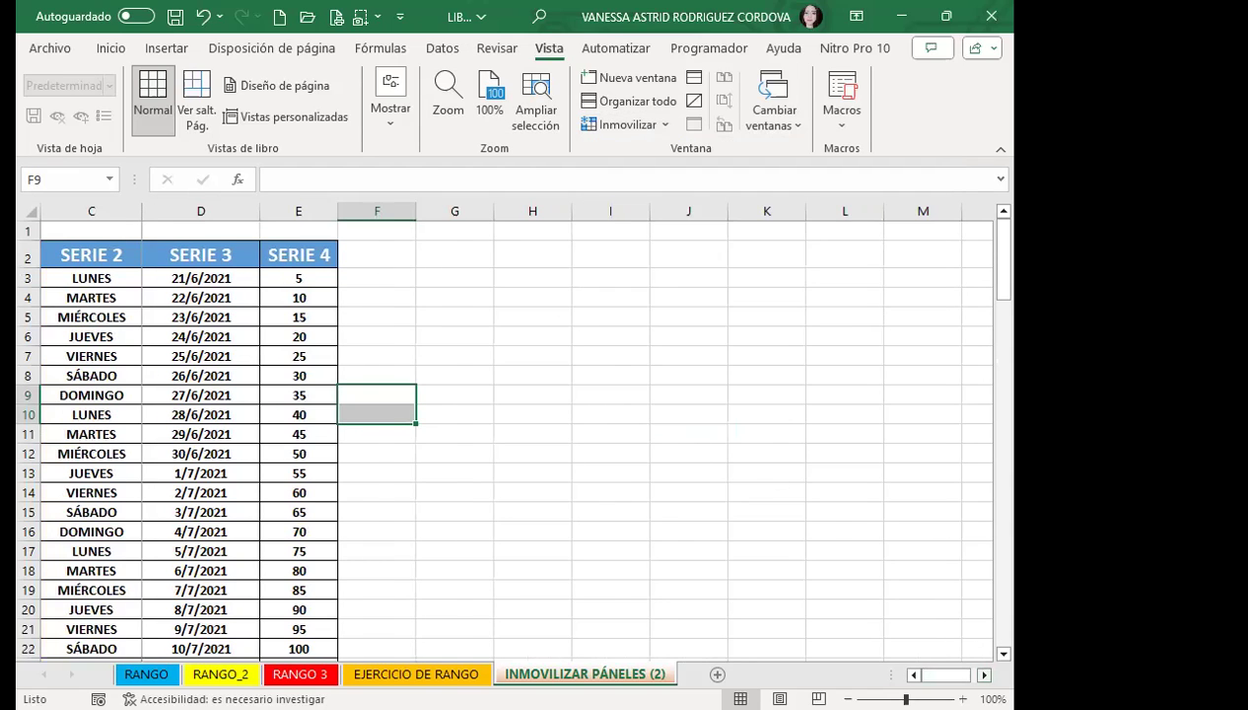
{"action": "left_click", "coordinate": [984, 674]}
{"action": "left_click", "coordinate": [984, 674]}
{"action": "left_click", "coordinate": [984, 674]}
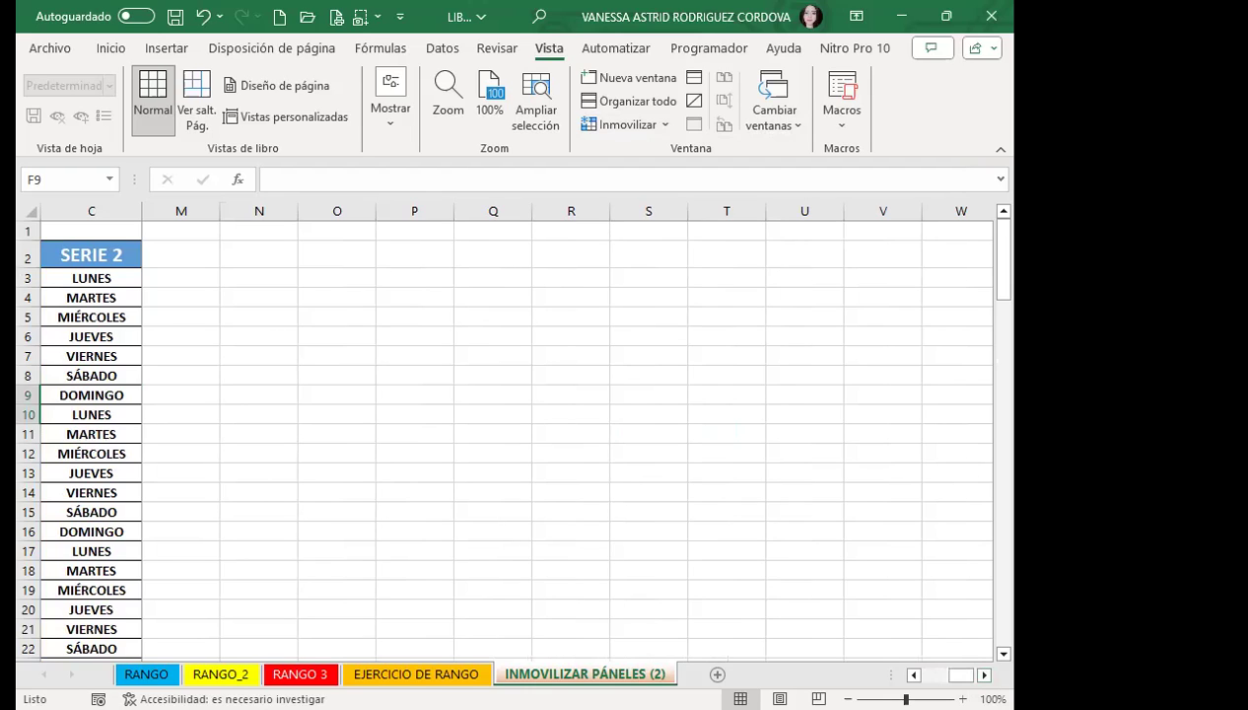
Step: Scroll back left, then step right again to confirm SERIE 2 stays fixed
{"action": "scroll", "coordinate": [905, 669], "scroll_direction": "left", "scroll_amount": 4}
{"action": "scroll", "coordinate": [905, 668], "scroll_direction": "left", "scroll_amount": 1}
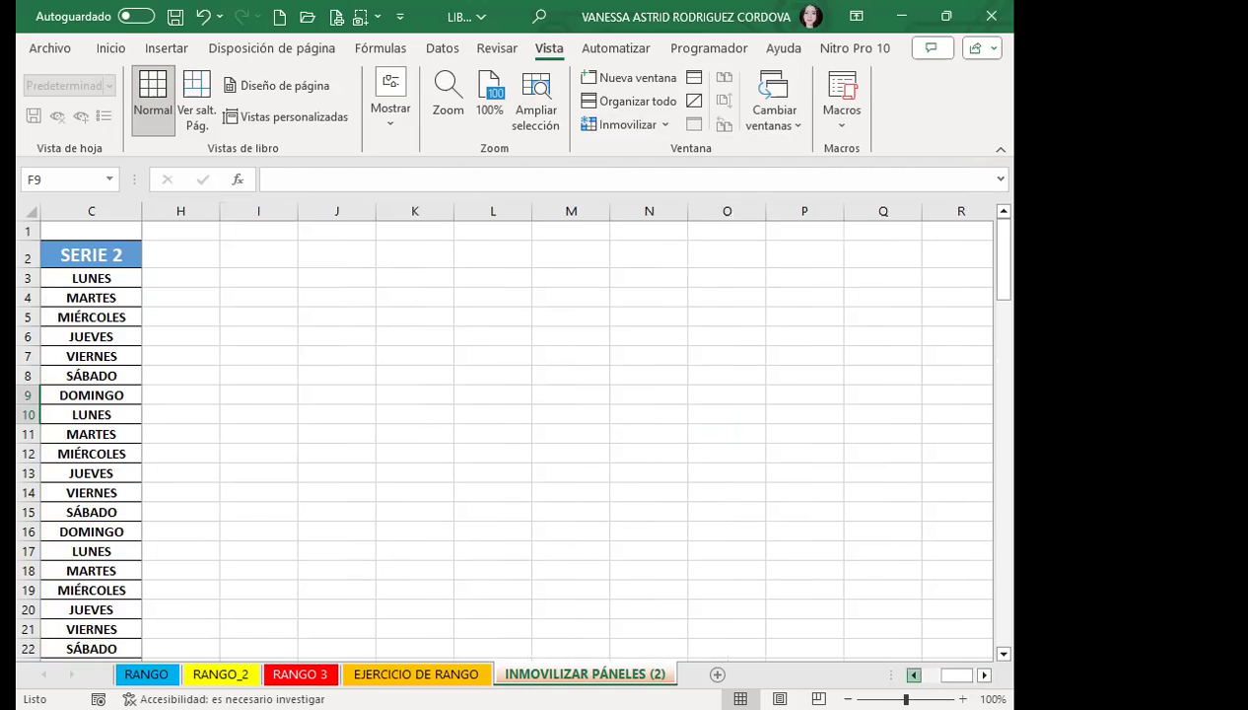
{"action": "scroll", "coordinate": [905, 669], "scroll_direction": "left", "scroll_amount": 3}
{"action": "scroll", "coordinate": [905, 668], "scroll_direction": "left", "scroll_amount": 1}
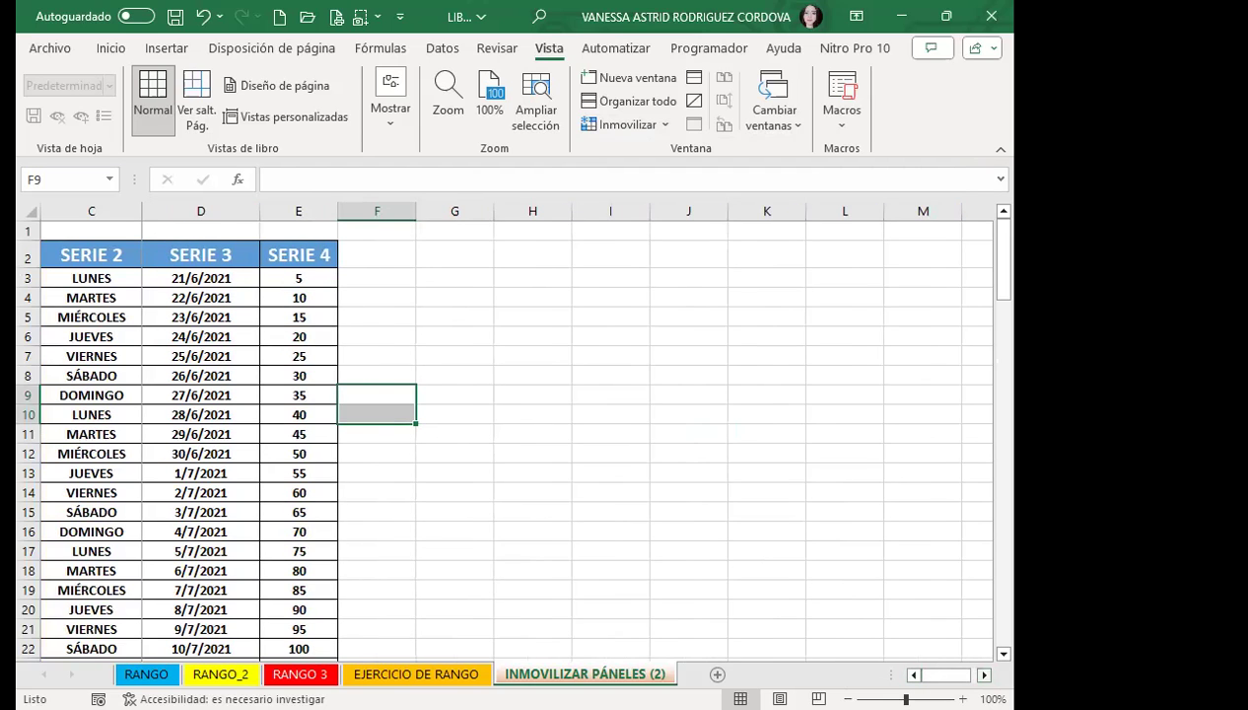
{"action": "left_click", "coordinate": [984, 674]}
{"action": "left_click", "coordinate": [984, 675]}
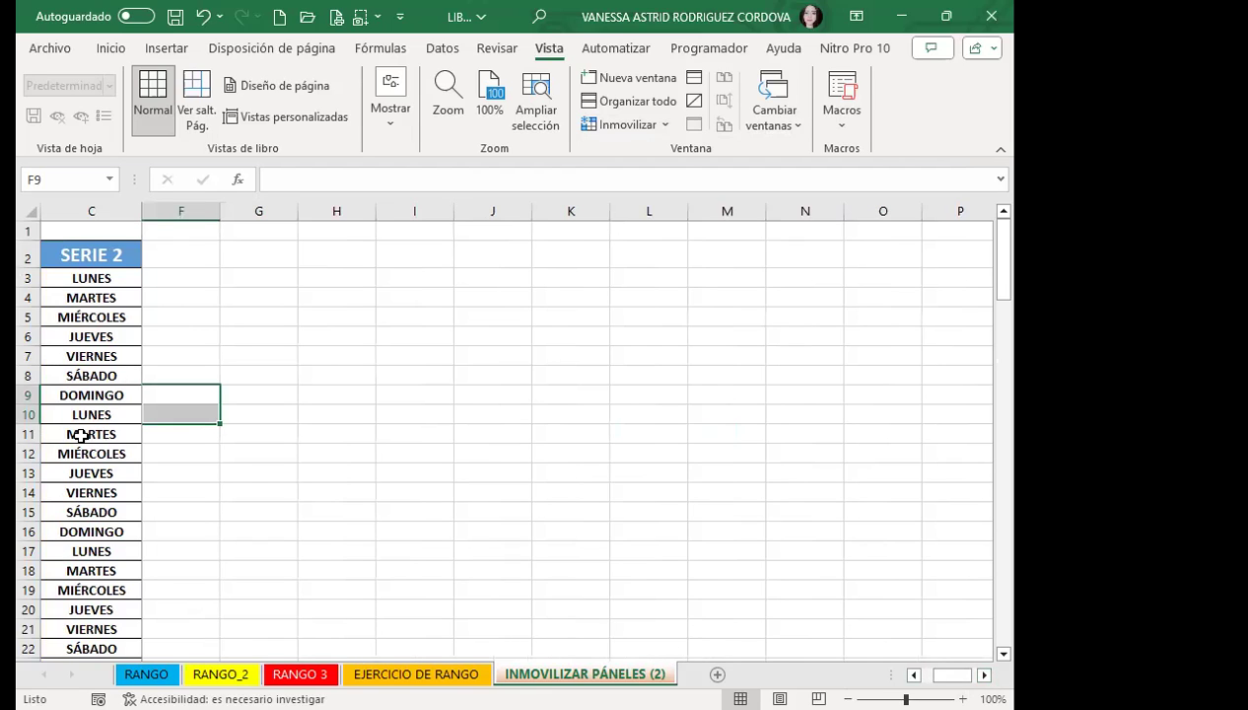
Step: Unfreeze the SERIE 2 column, return to column A, and scroll down so row 18 is on top
{"action": "left_click", "coordinate": [613, 125]}
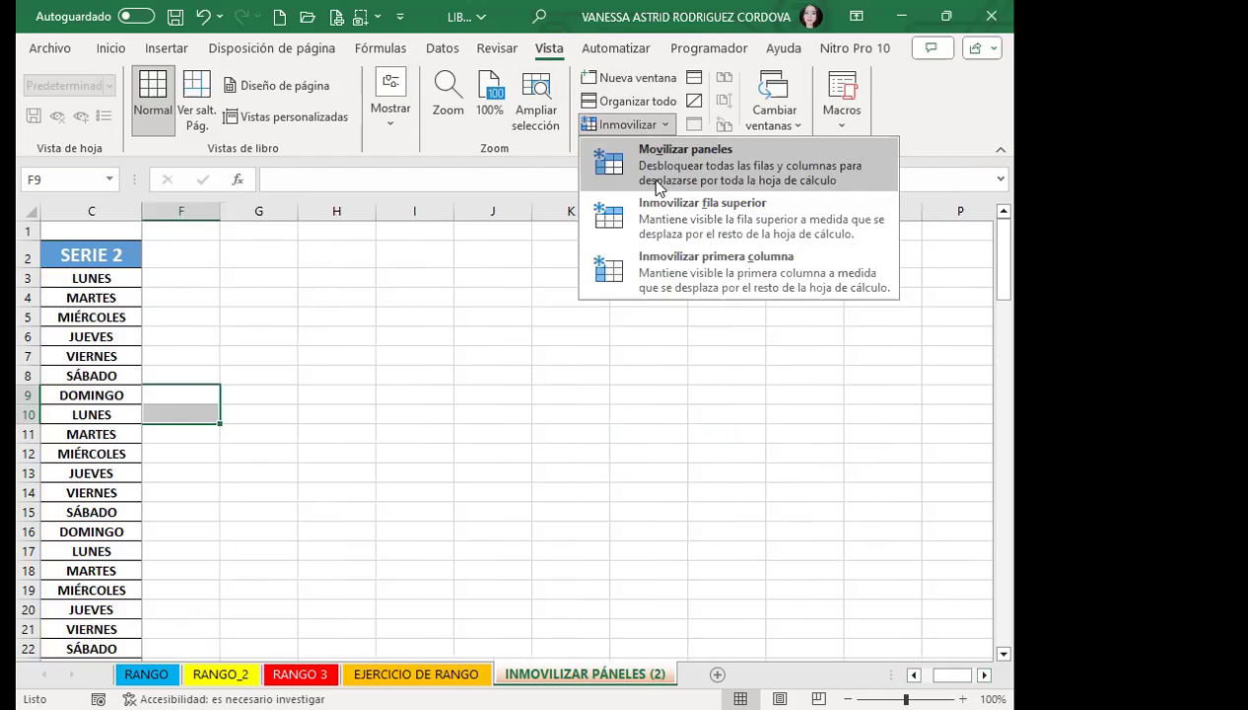
{"action": "left_click", "coordinate": [656, 185]}
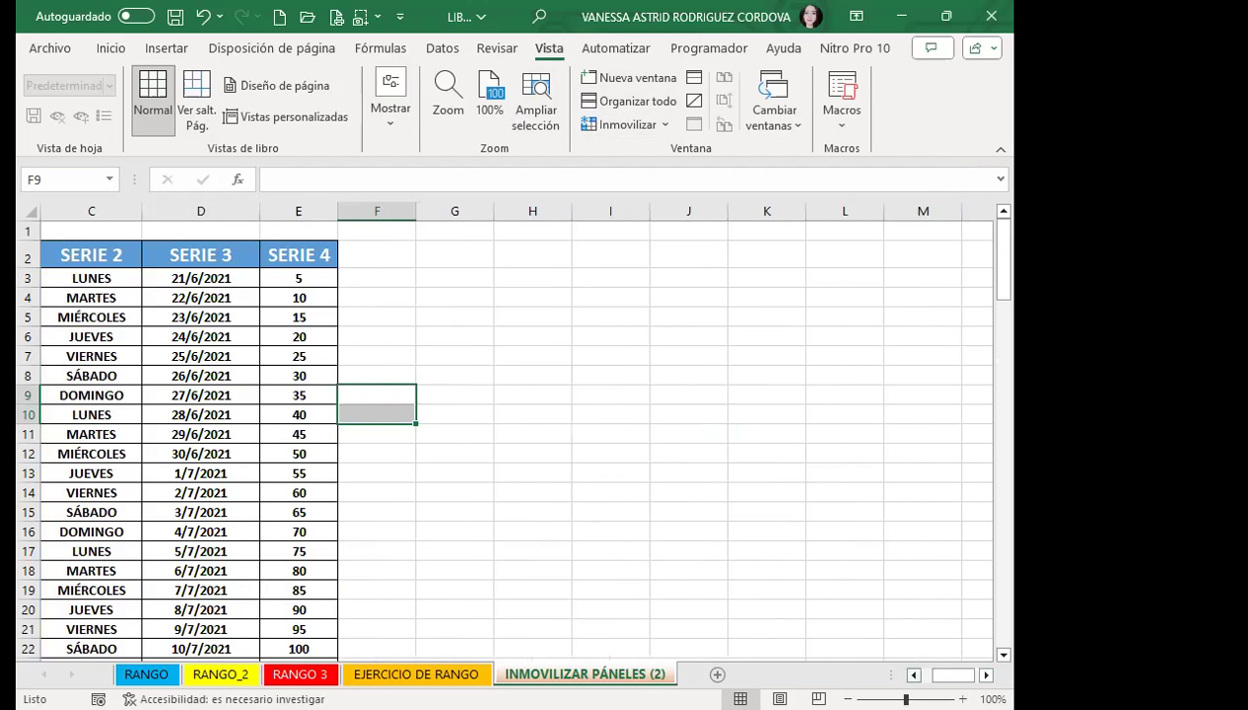
{"action": "scroll", "coordinate": [493, 434], "scroll_direction": "left", "scroll_amount": 2}
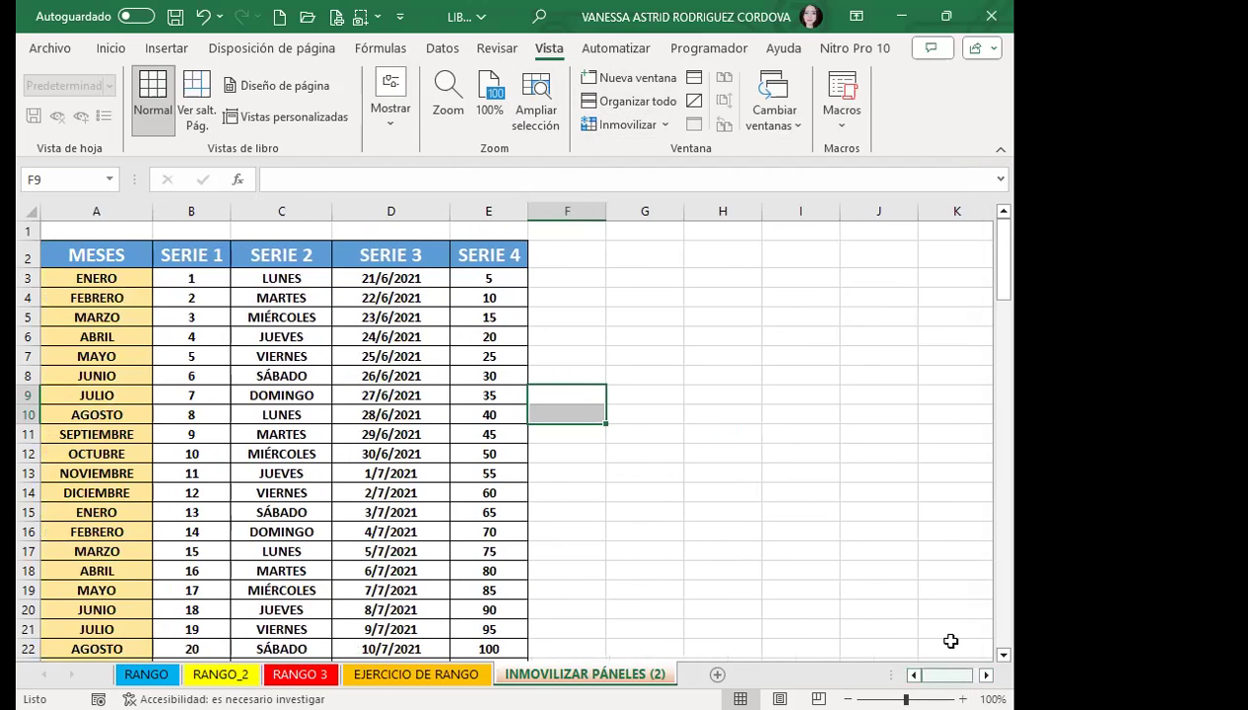
{"action": "left_click", "coordinate": [98, 395]}
{"action": "scroll", "coordinate": [101, 392], "scroll_direction": "down", "scroll_amount": 4}
{"action": "scroll", "coordinate": [57, 242], "scroll_direction": "down", "scroll_amount": 2}
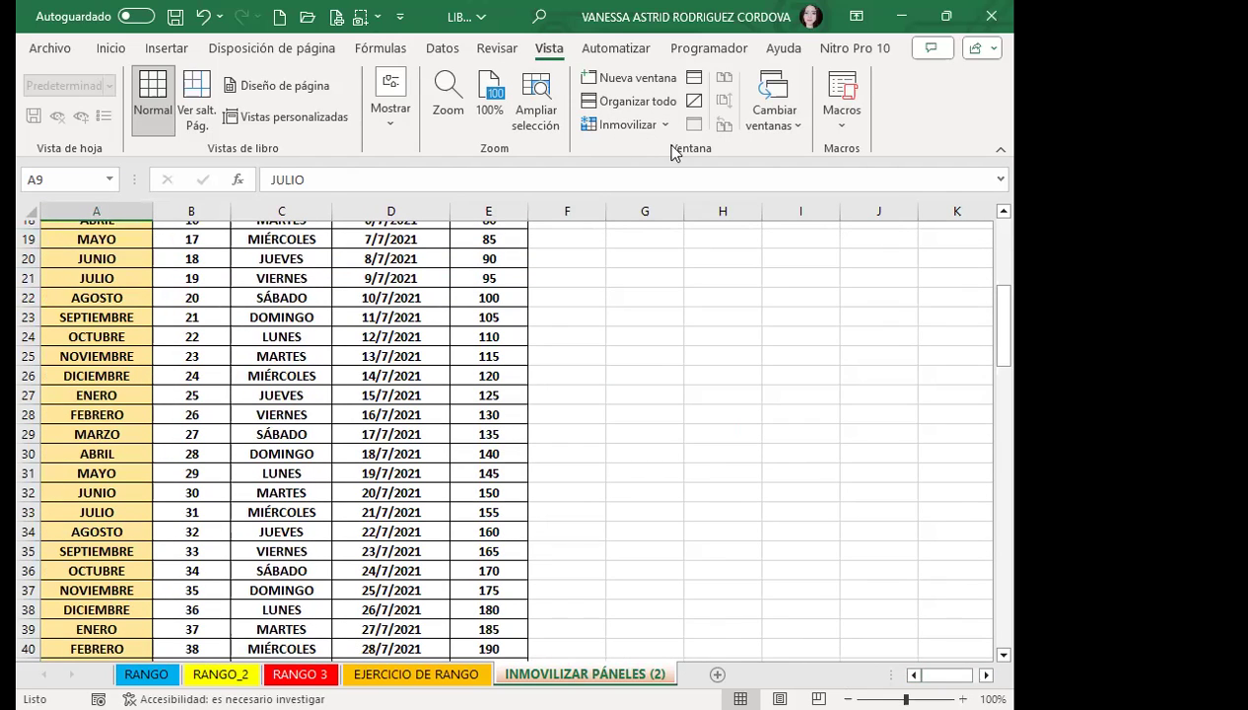
Step: Freeze the top row (row 18, ABRIL) and scroll down and up to test it
{"action": "left_click", "coordinate": [645, 126]}
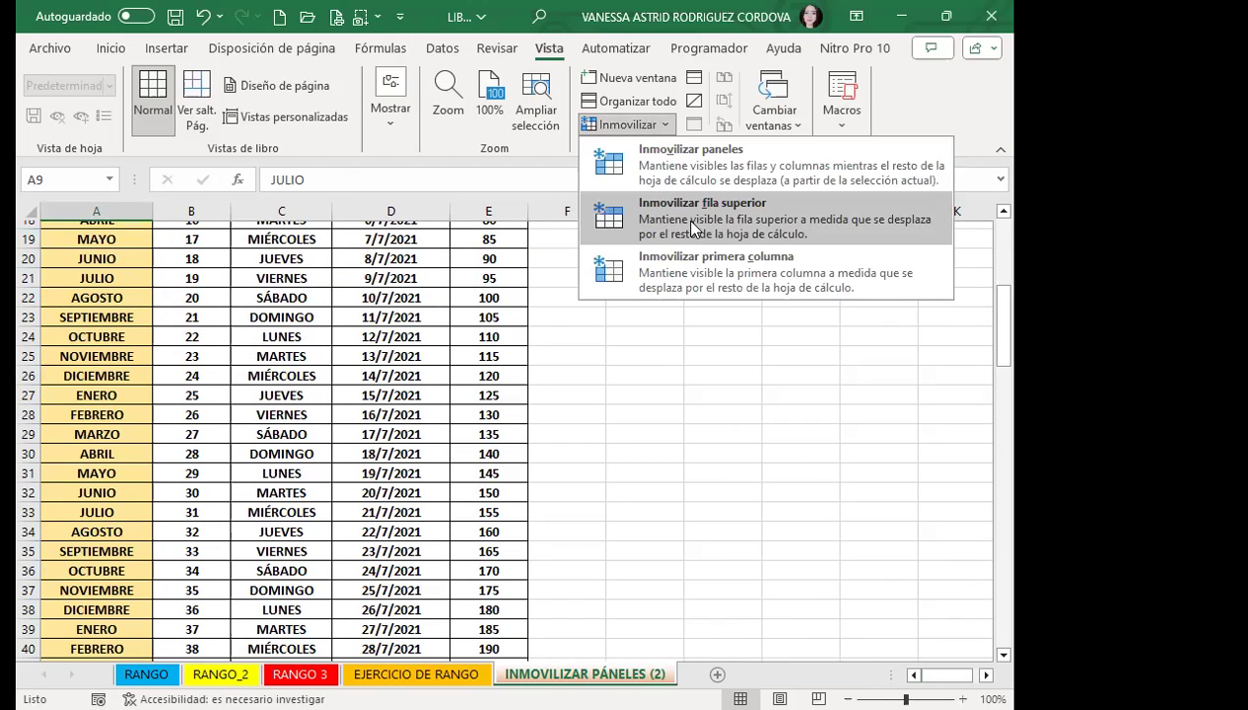
{"action": "left_click", "coordinate": [693, 229]}
{"action": "scroll", "coordinate": [617, 388], "scroll_direction": "down", "scroll_amount": 3}
{"action": "scroll", "coordinate": [617, 387], "scroll_direction": "down", "scroll_amount": 5}
{"action": "scroll", "coordinate": [617, 387], "scroll_direction": "down", "scroll_amount": 4}
{"action": "scroll", "coordinate": [617, 387], "scroll_direction": "down", "scroll_amount": 5}
{"action": "scroll", "coordinate": [617, 388], "scroll_direction": "down", "scroll_amount": 8}
{"action": "scroll", "coordinate": [617, 387], "scroll_direction": "down", "scroll_amount": 9}
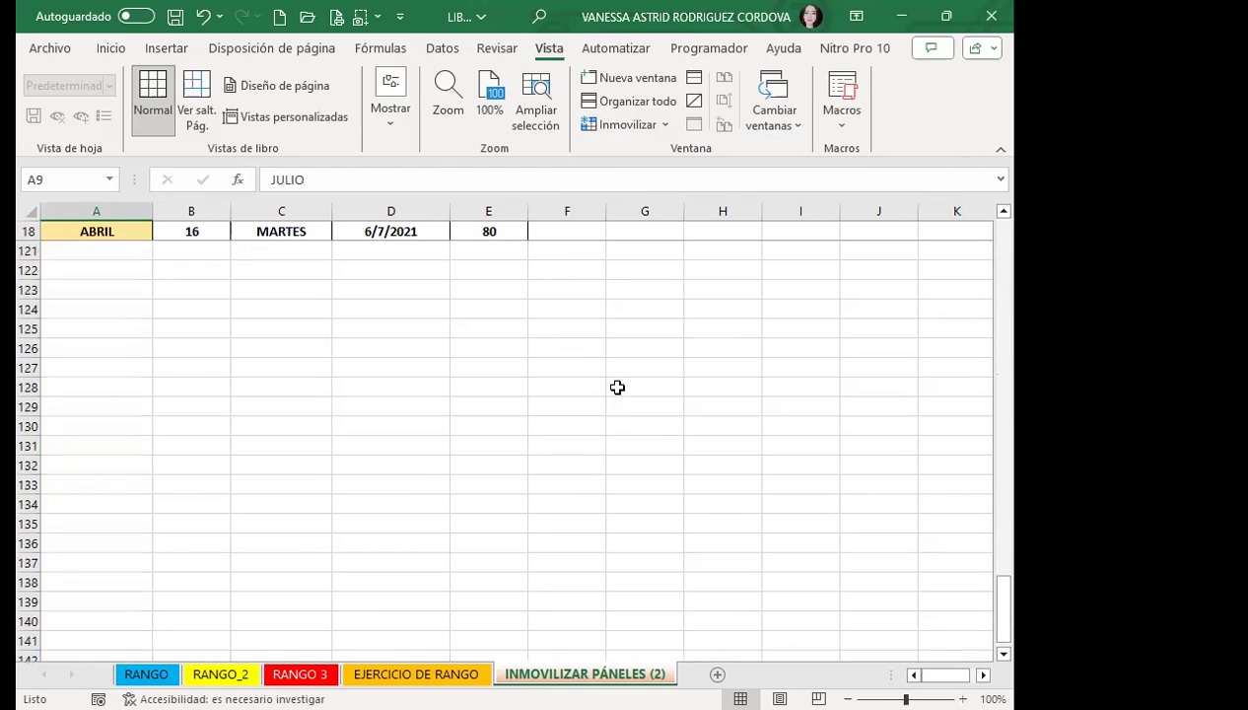
{"action": "scroll", "coordinate": [617, 385], "scroll_direction": "up", "scroll_amount": 20}
{"action": "scroll", "coordinate": [617, 382], "scroll_direction": "up", "scroll_amount": 10}
{"action": "scroll", "coordinate": [615, 374], "scroll_direction": "up", "scroll_amount": 1}
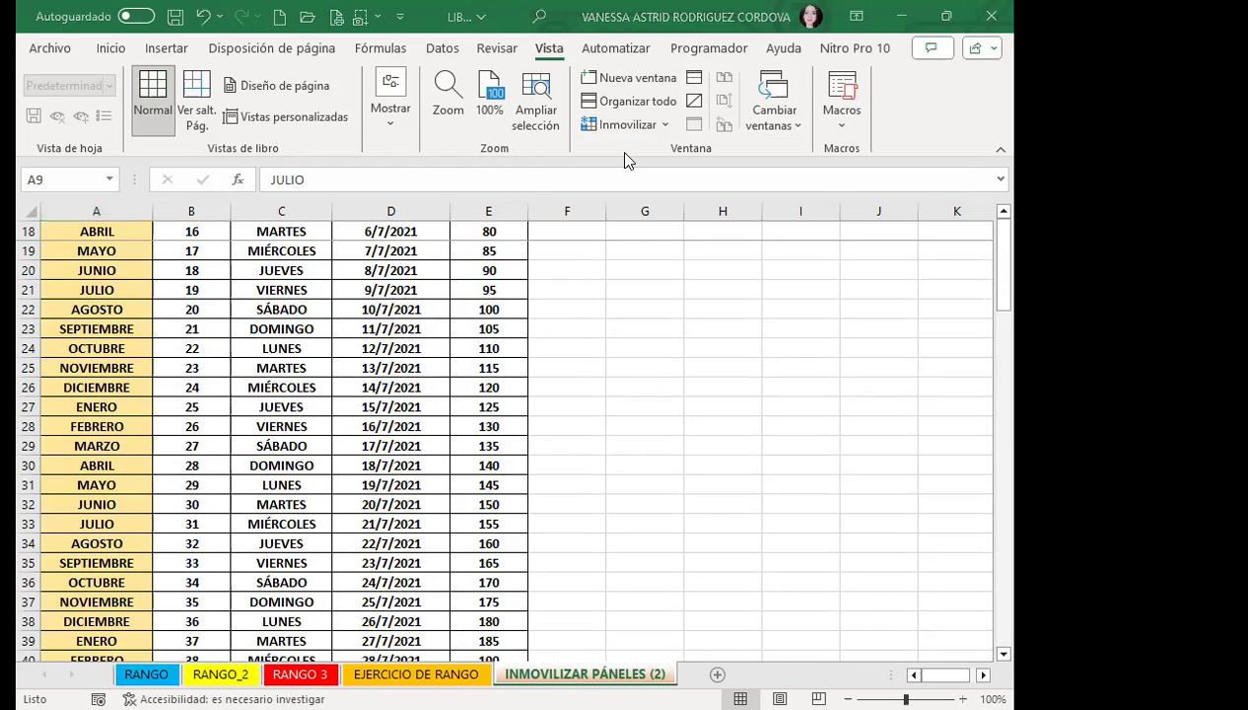
Step: Select cell G25 and scroll briefly to check the frozen row
{"action": "left_click", "coordinate": [611, 375]}
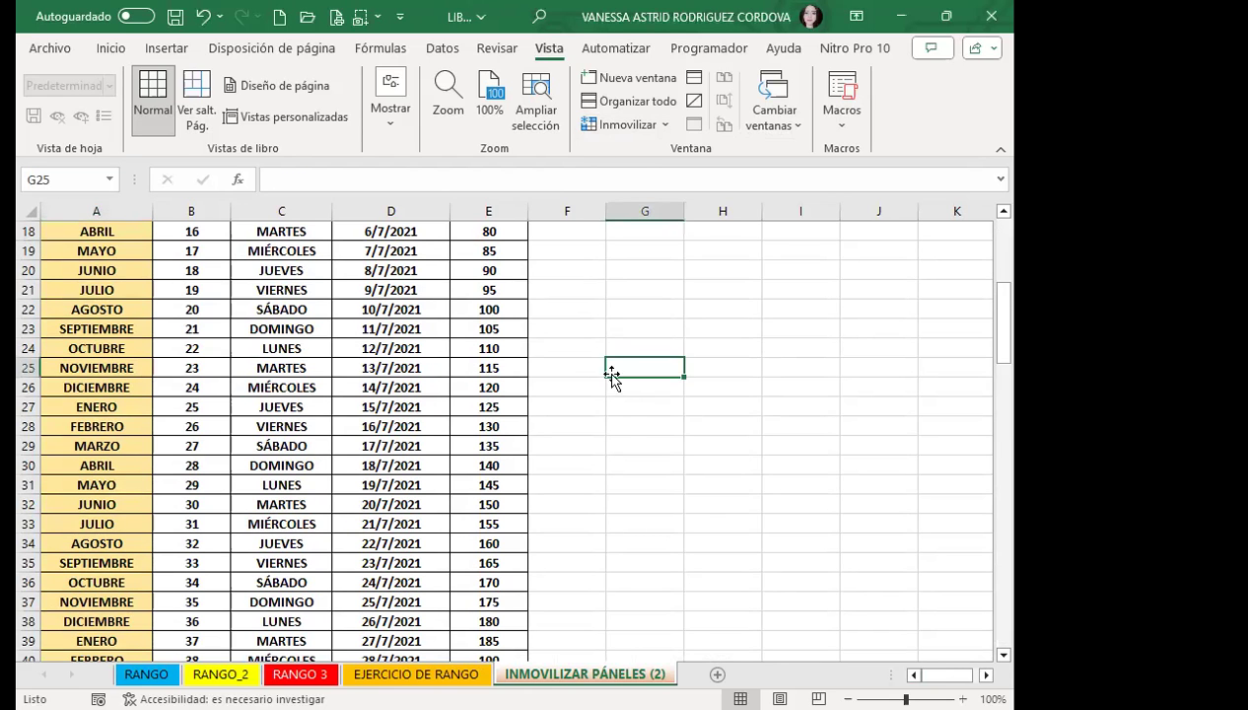
{"action": "scroll", "coordinate": [621, 394], "scroll_direction": "down", "scroll_amount": 9}
{"action": "scroll", "coordinate": [628, 402], "scroll_direction": "down", "scroll_amount": 4}
{"action": "scroll", "coordinate": [591, 375], "scroll_direction": "up", "scroll_amount": 11}
{"action": "scroll", "coordinate": [565, 375], "scroll_direction": "up", "scroll_amount": 8}
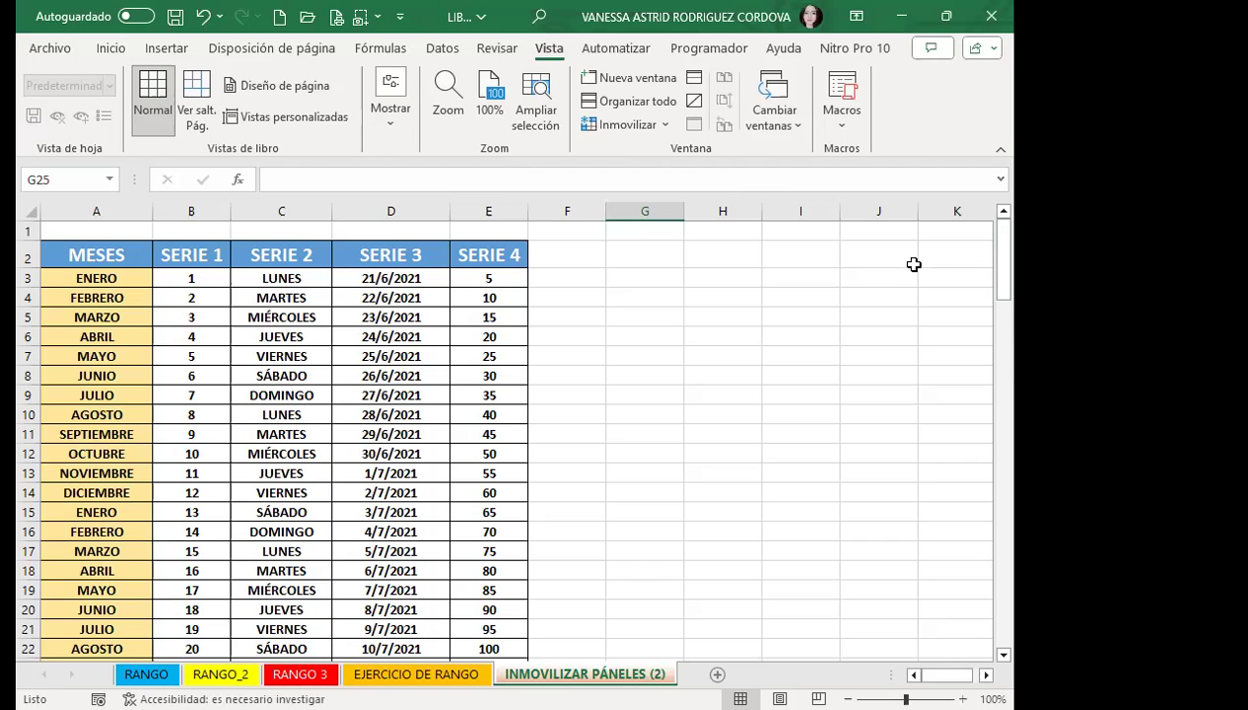
{"action": "left_click", "coordinate": [621, 124]}
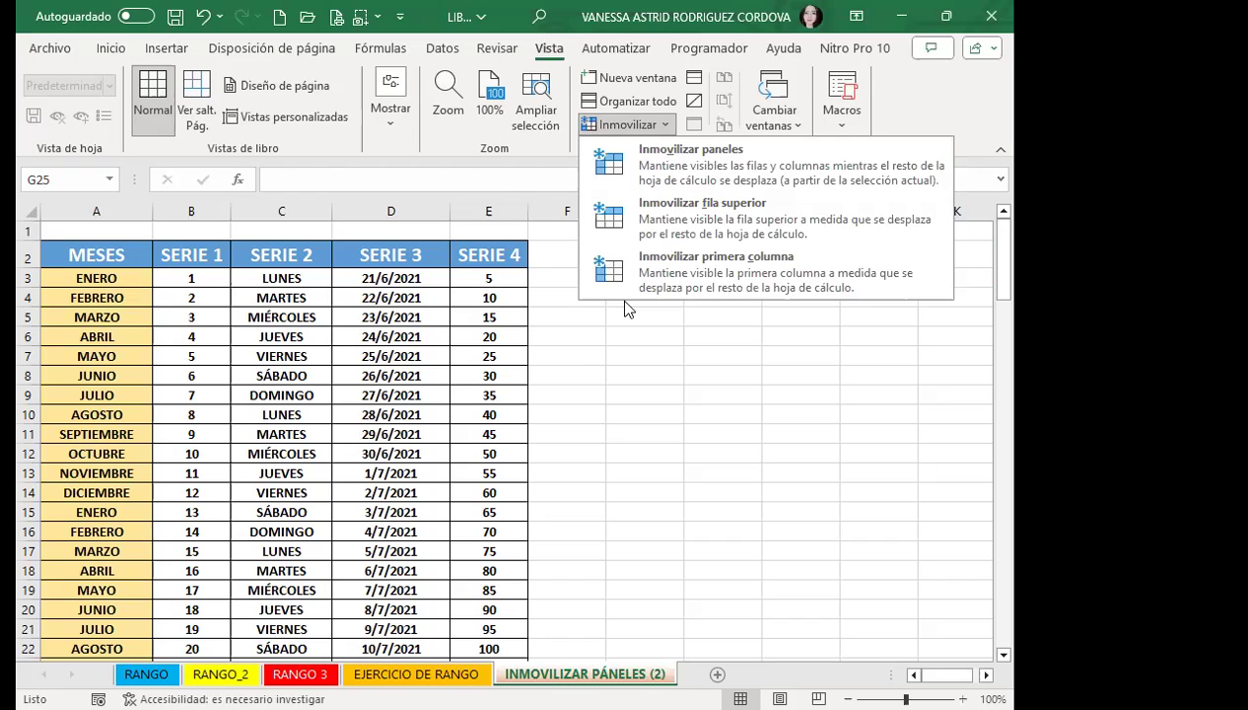
{"action": "left_click", "coordinate": [571, 364]}
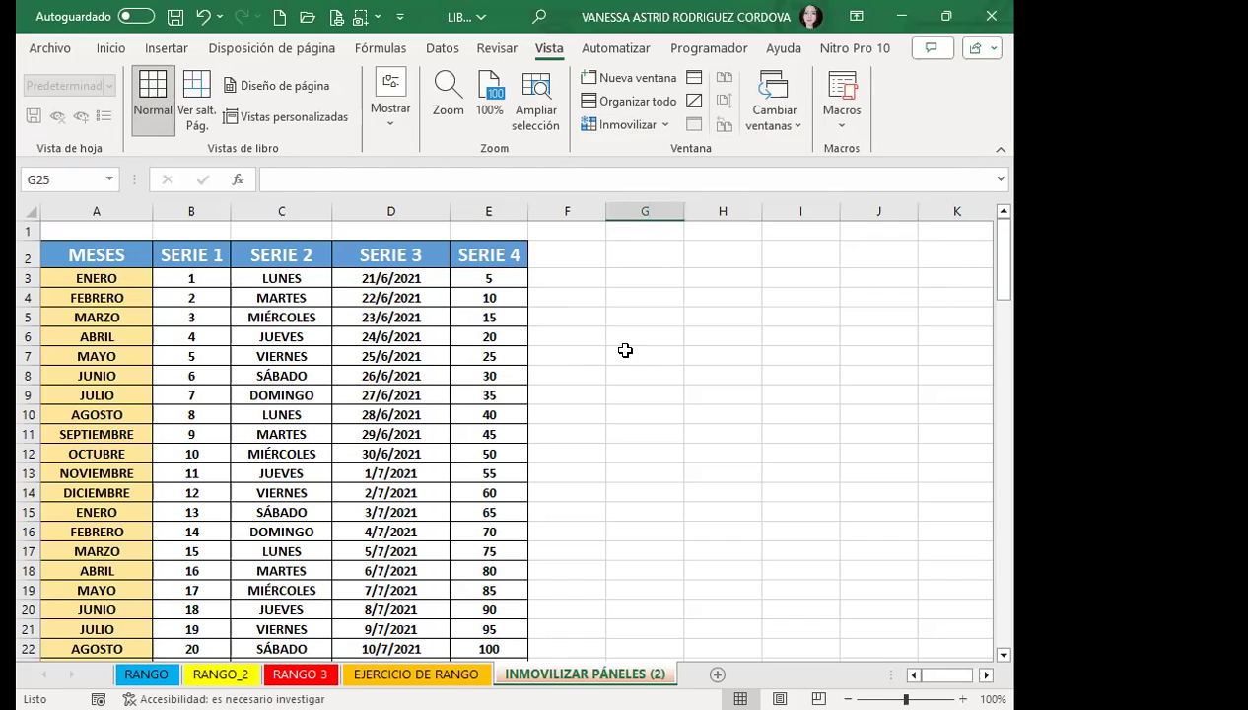